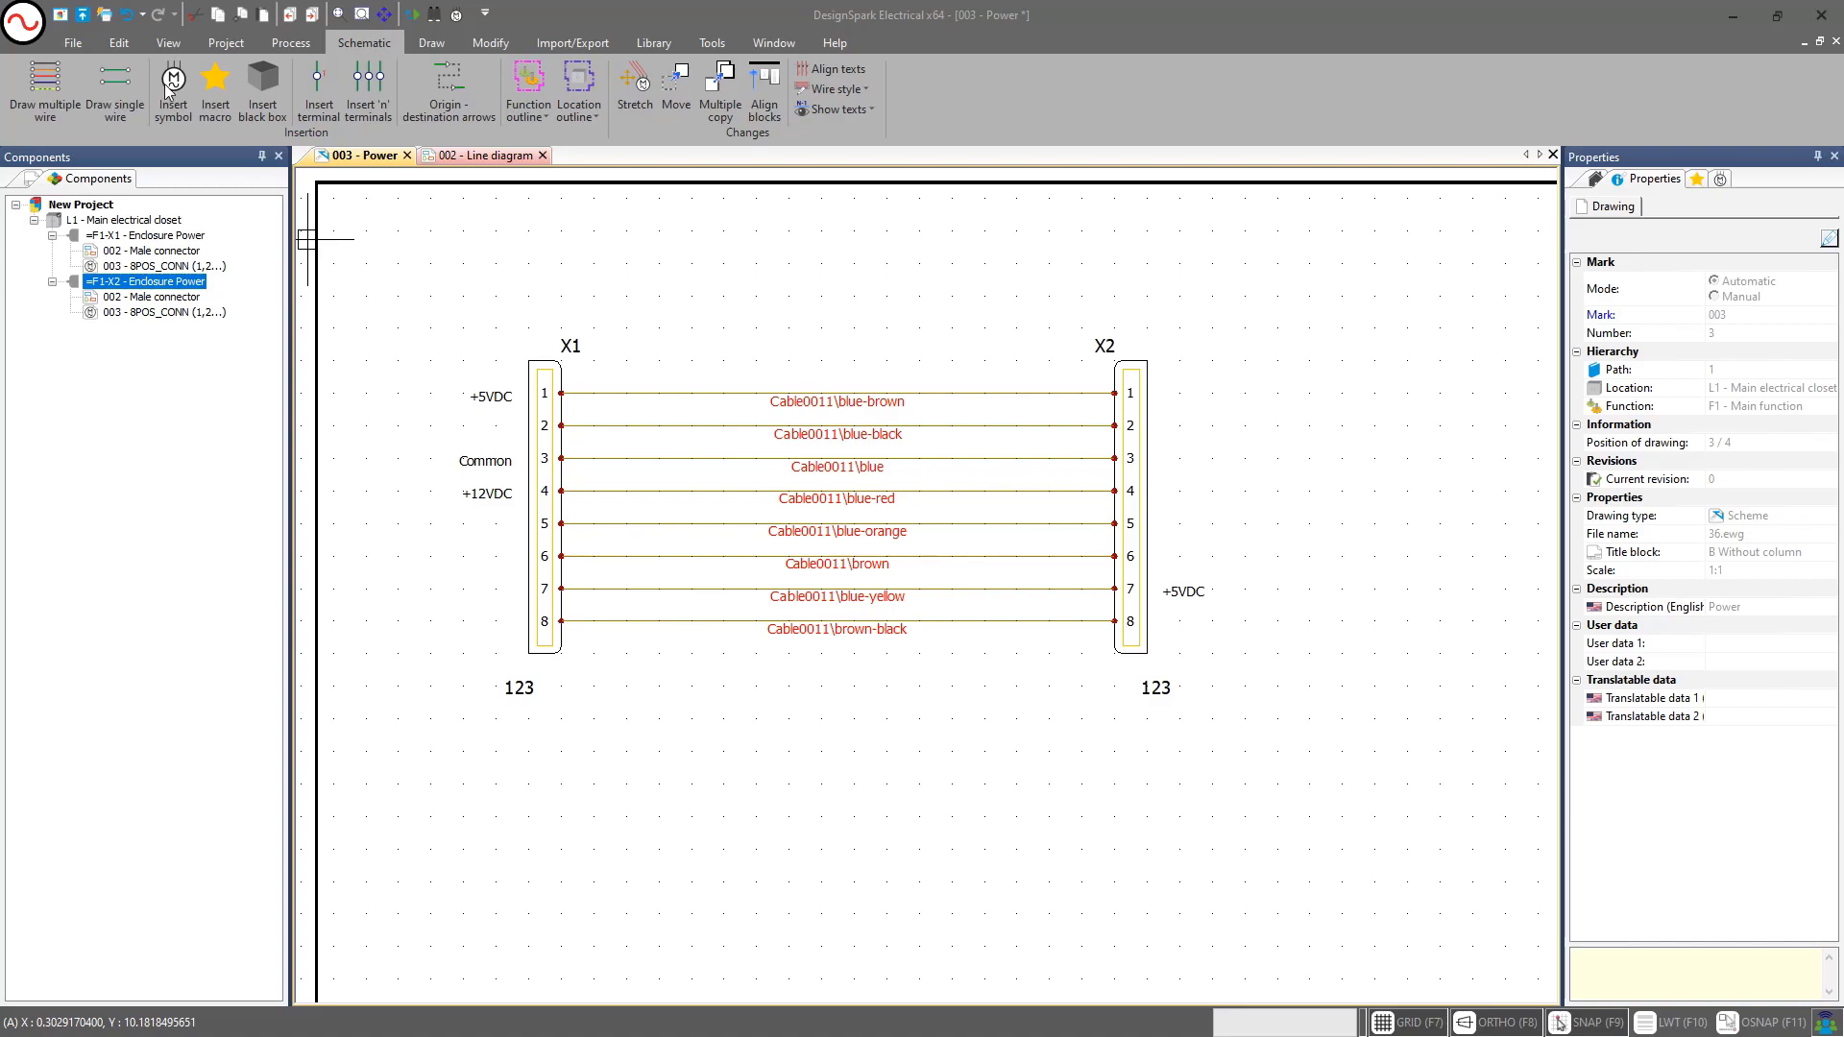
Open the project's wire style configuration
click(217, 44)
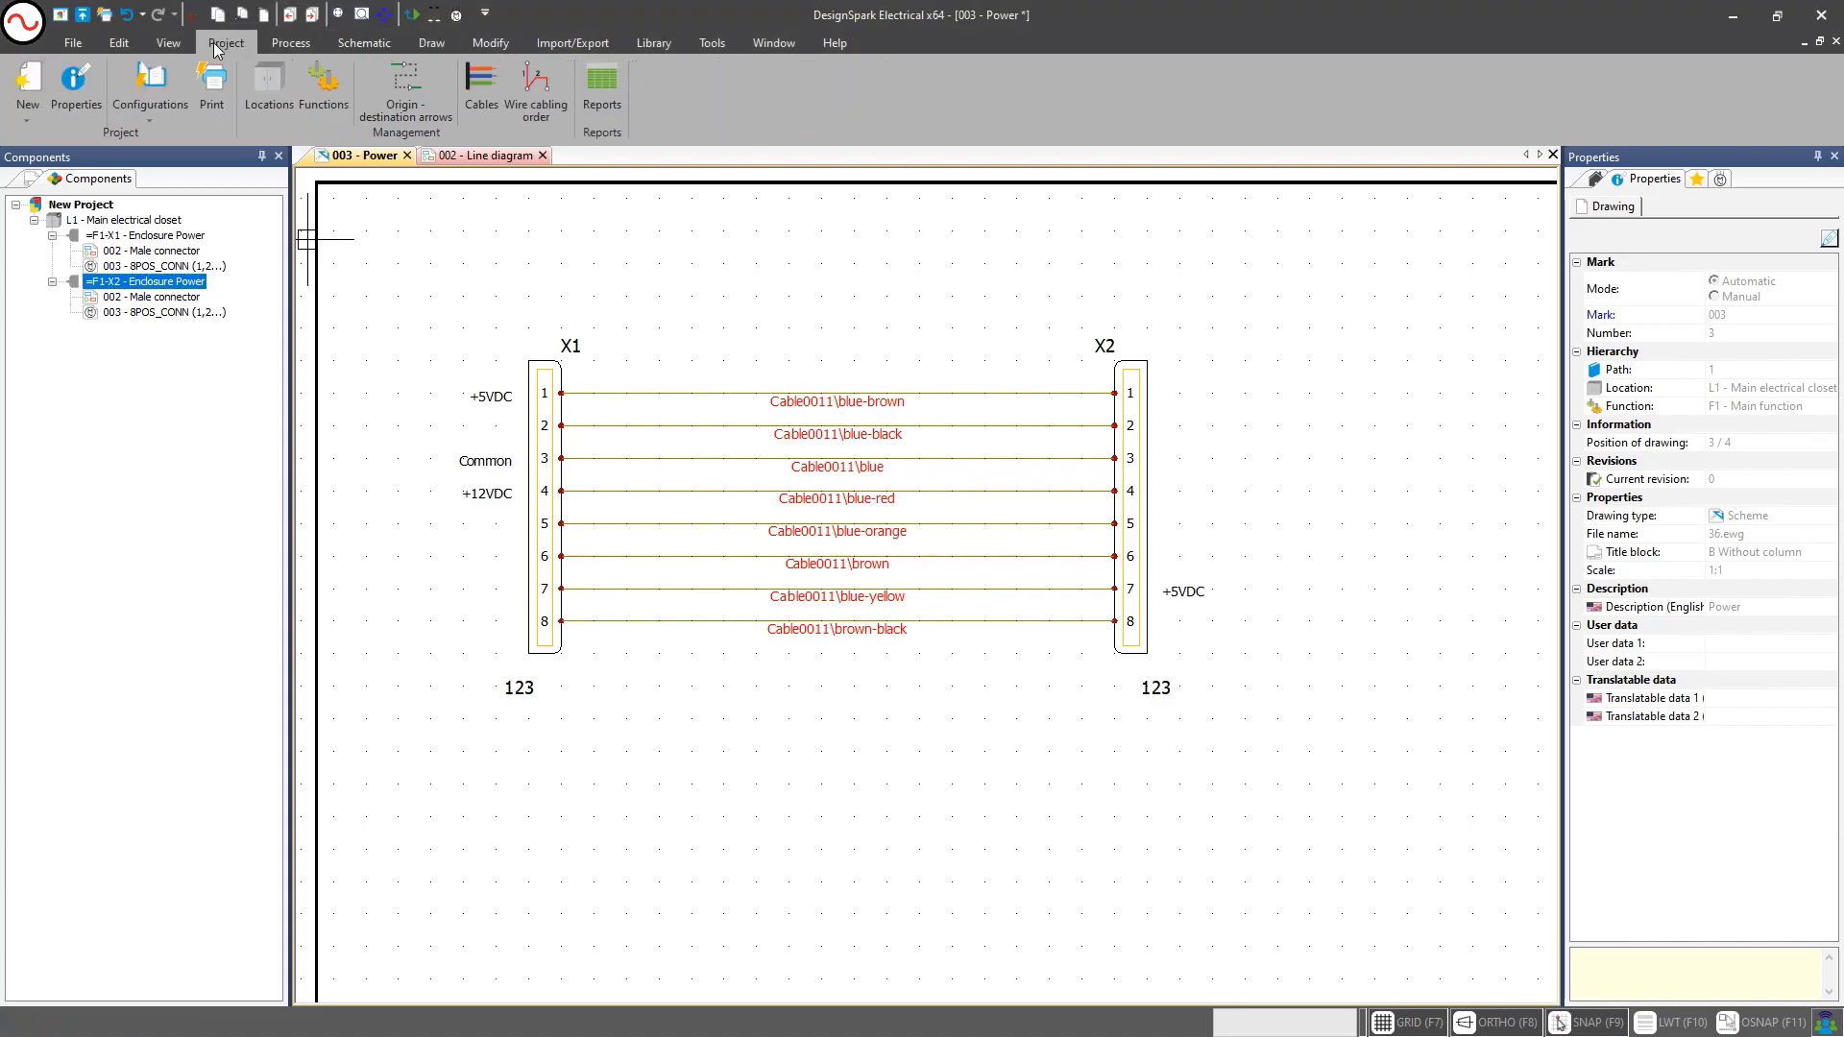
click(158, 112)
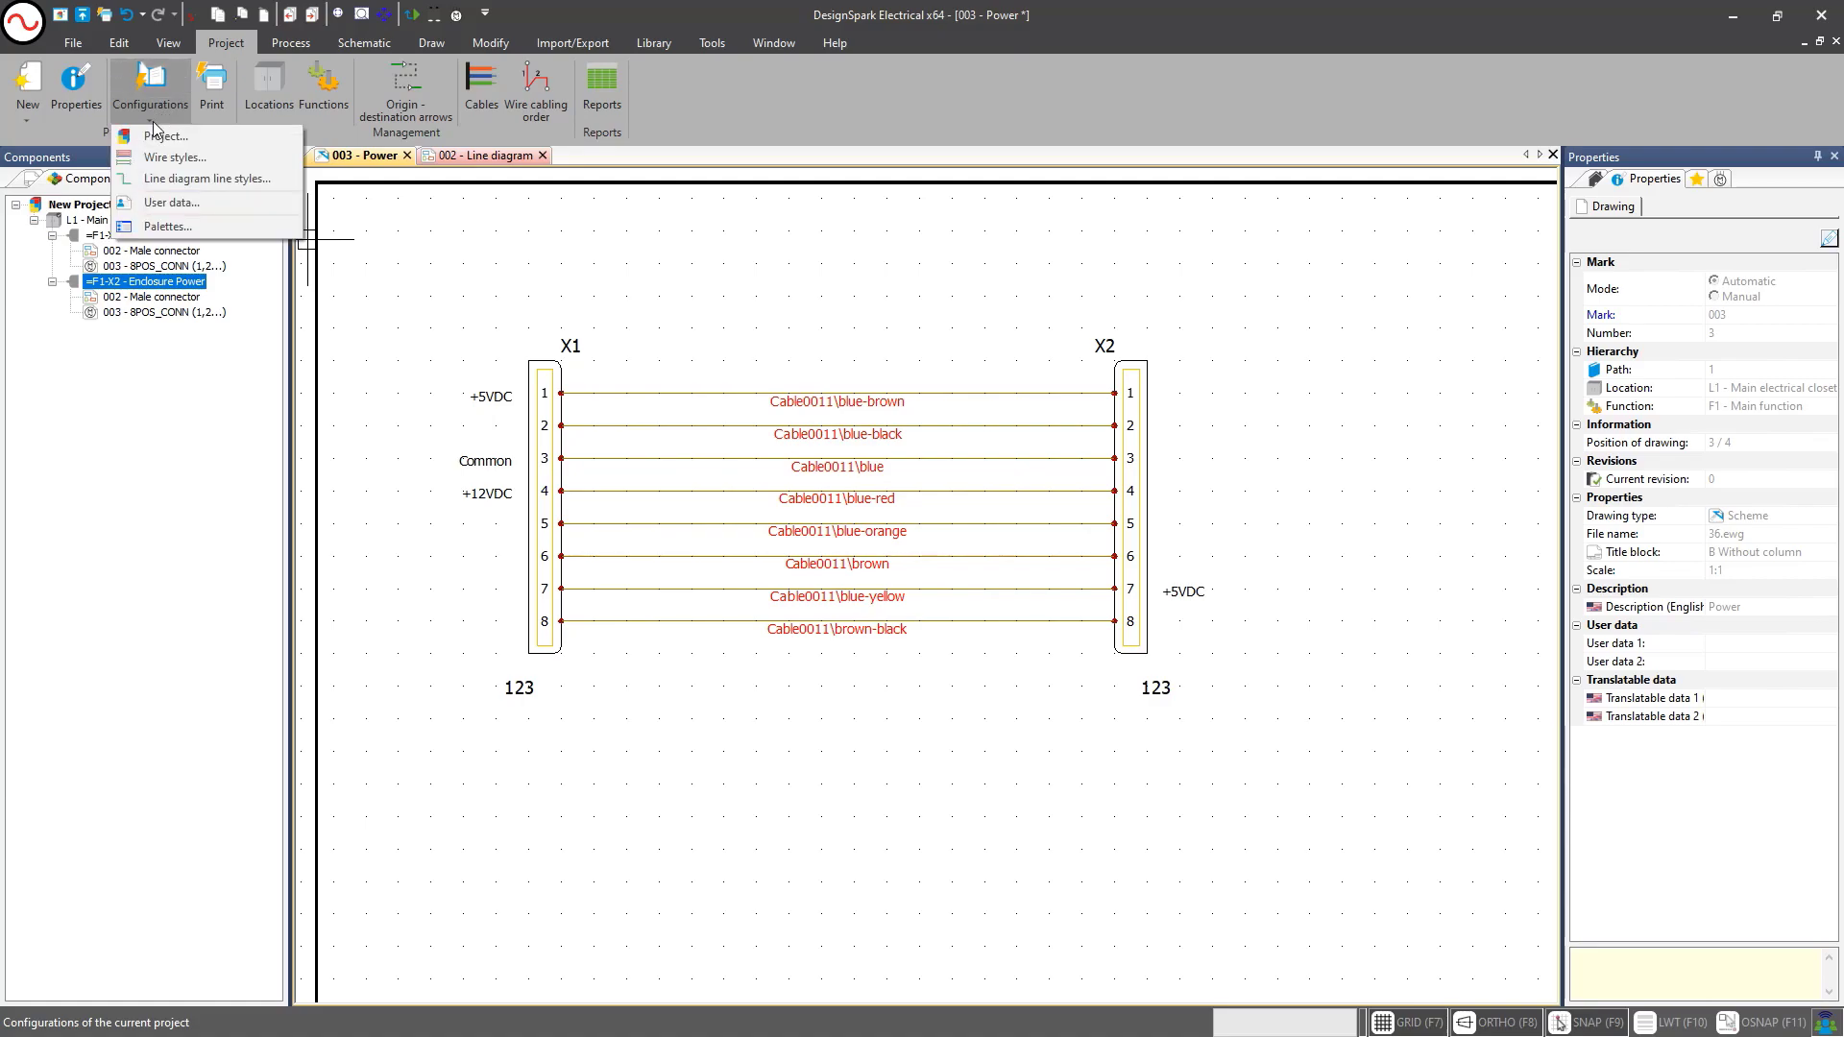
click(168, 161)
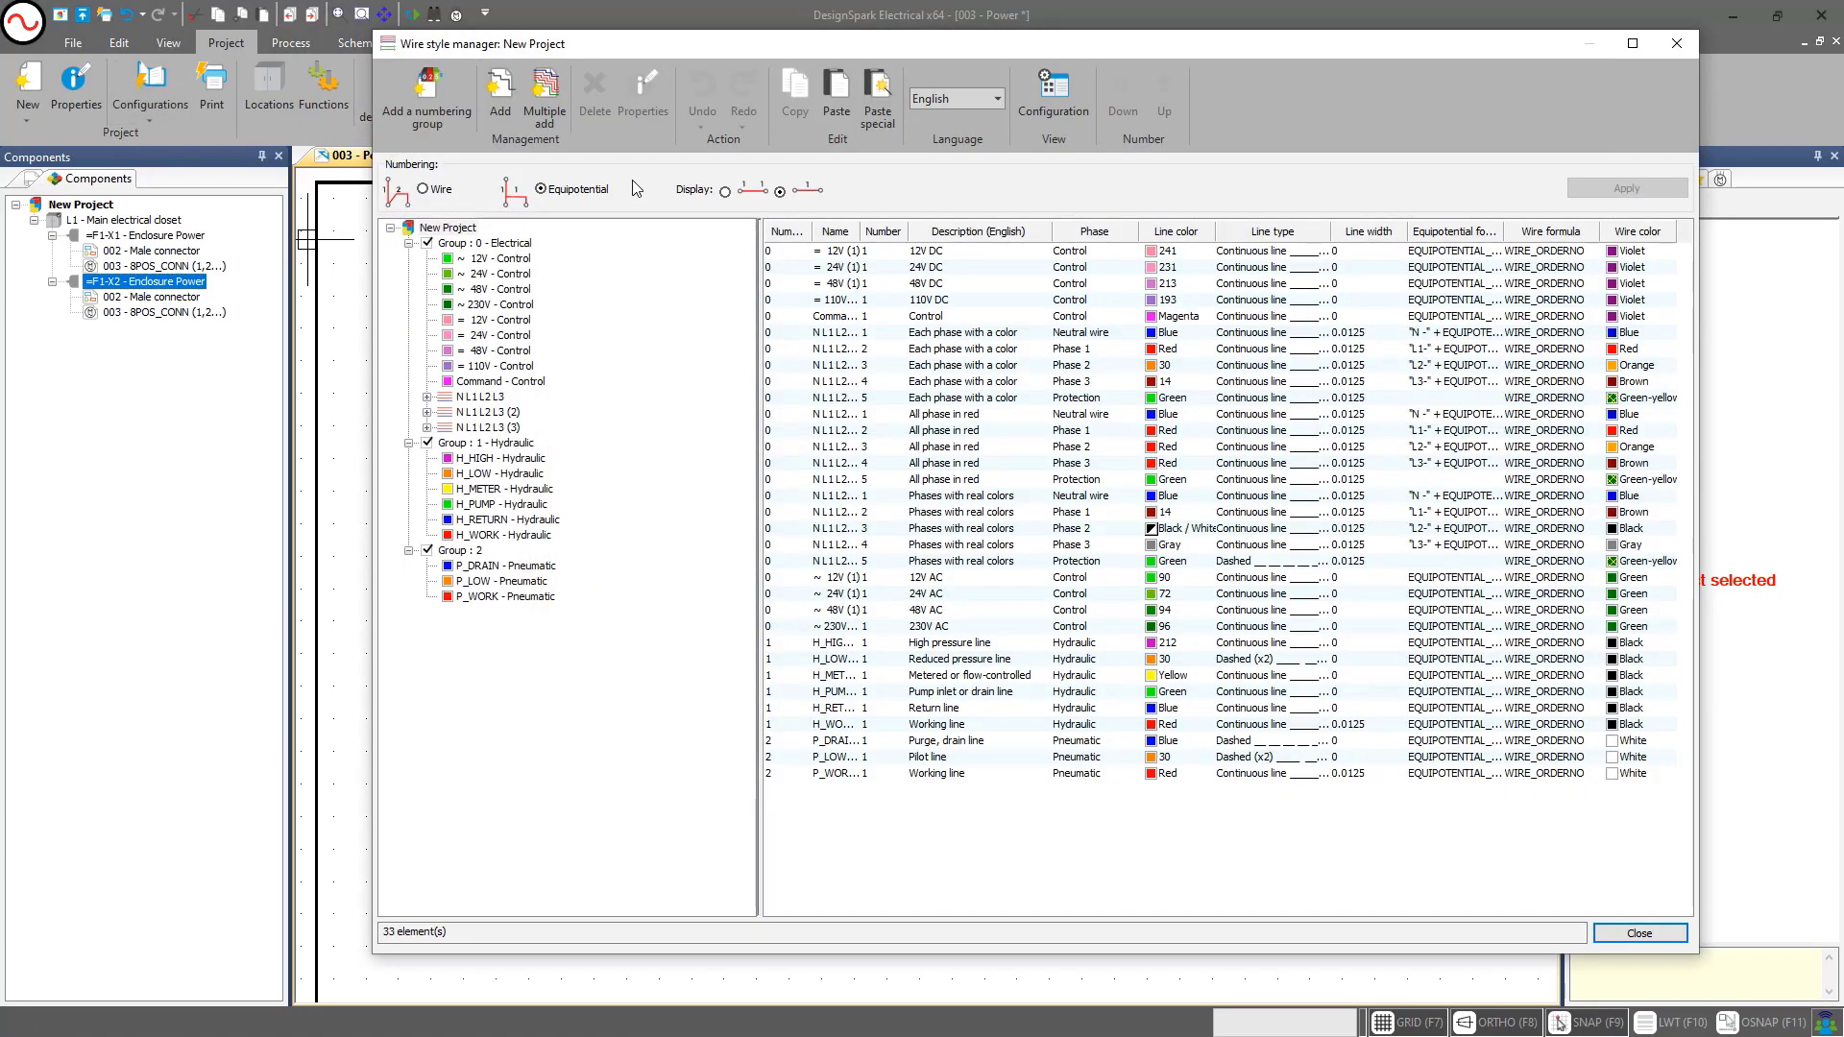
drag(747, 46, 717, 48)
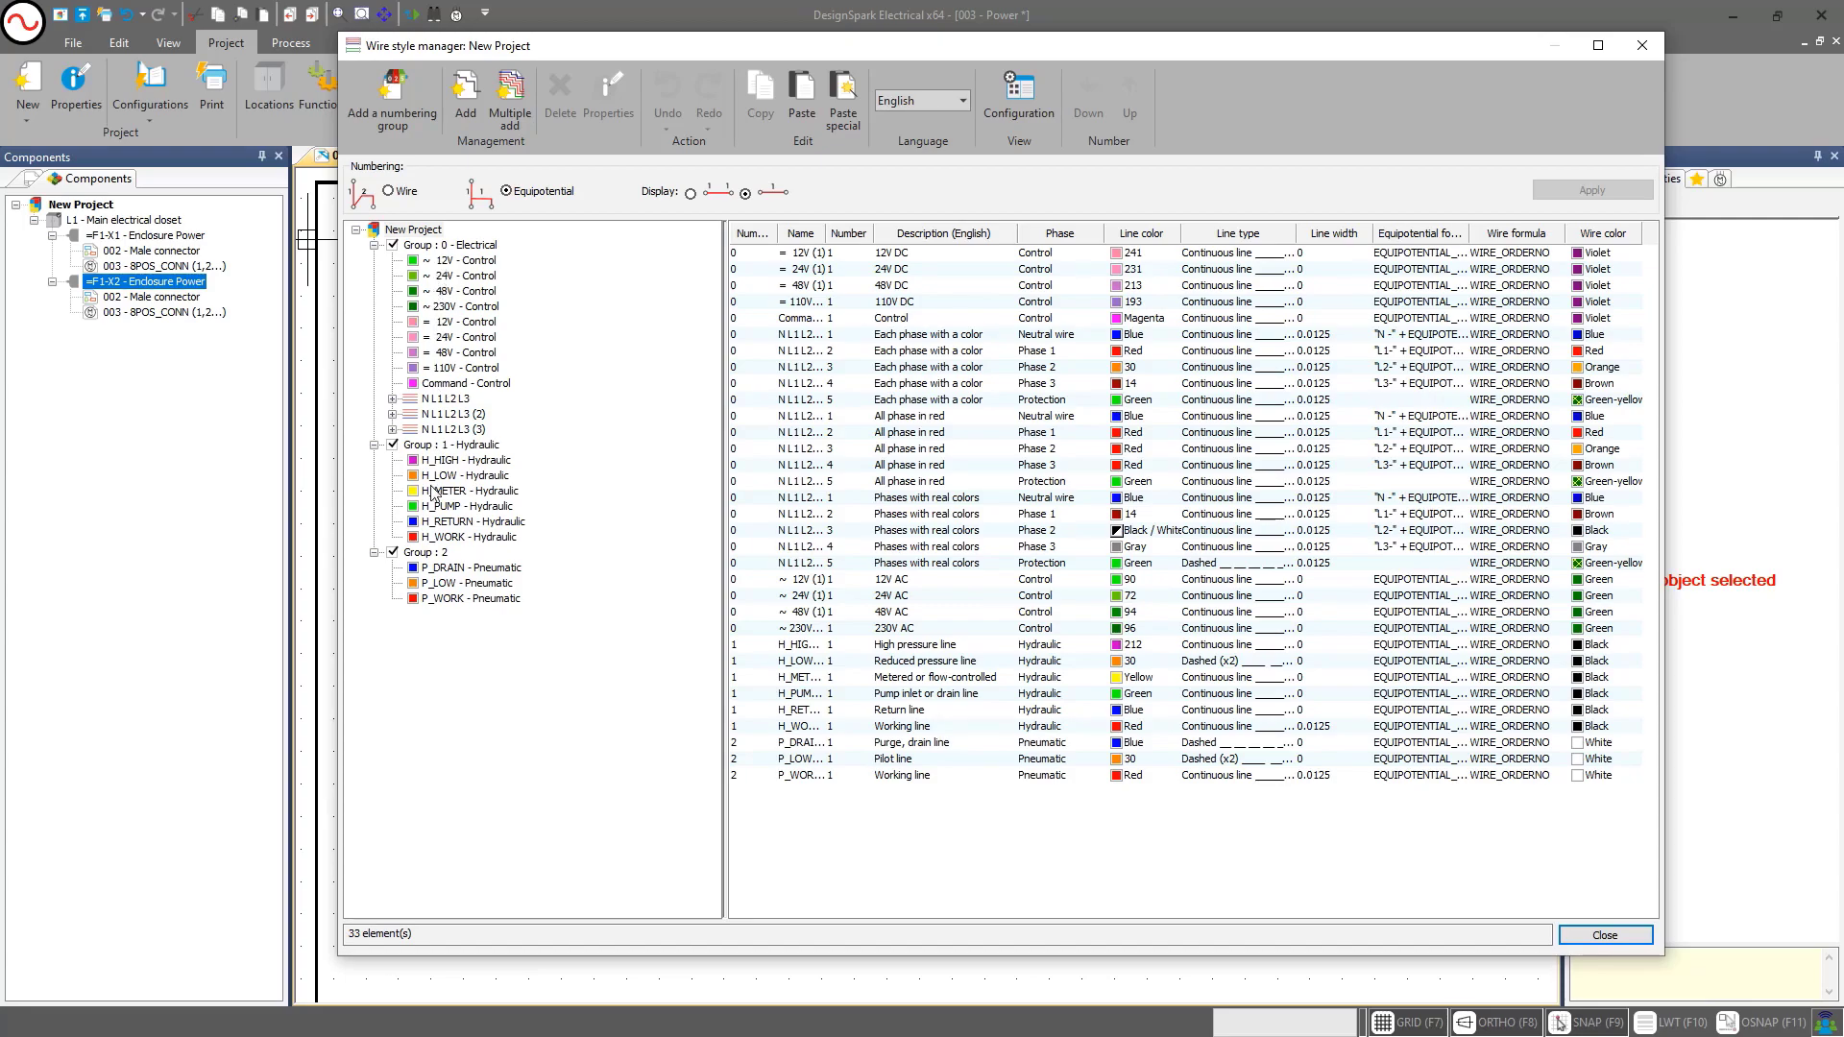
Delete numbering group 2 with its pneumatic wire styles P_DRAIN, P_LOW and P_WORK
click(423, 552)
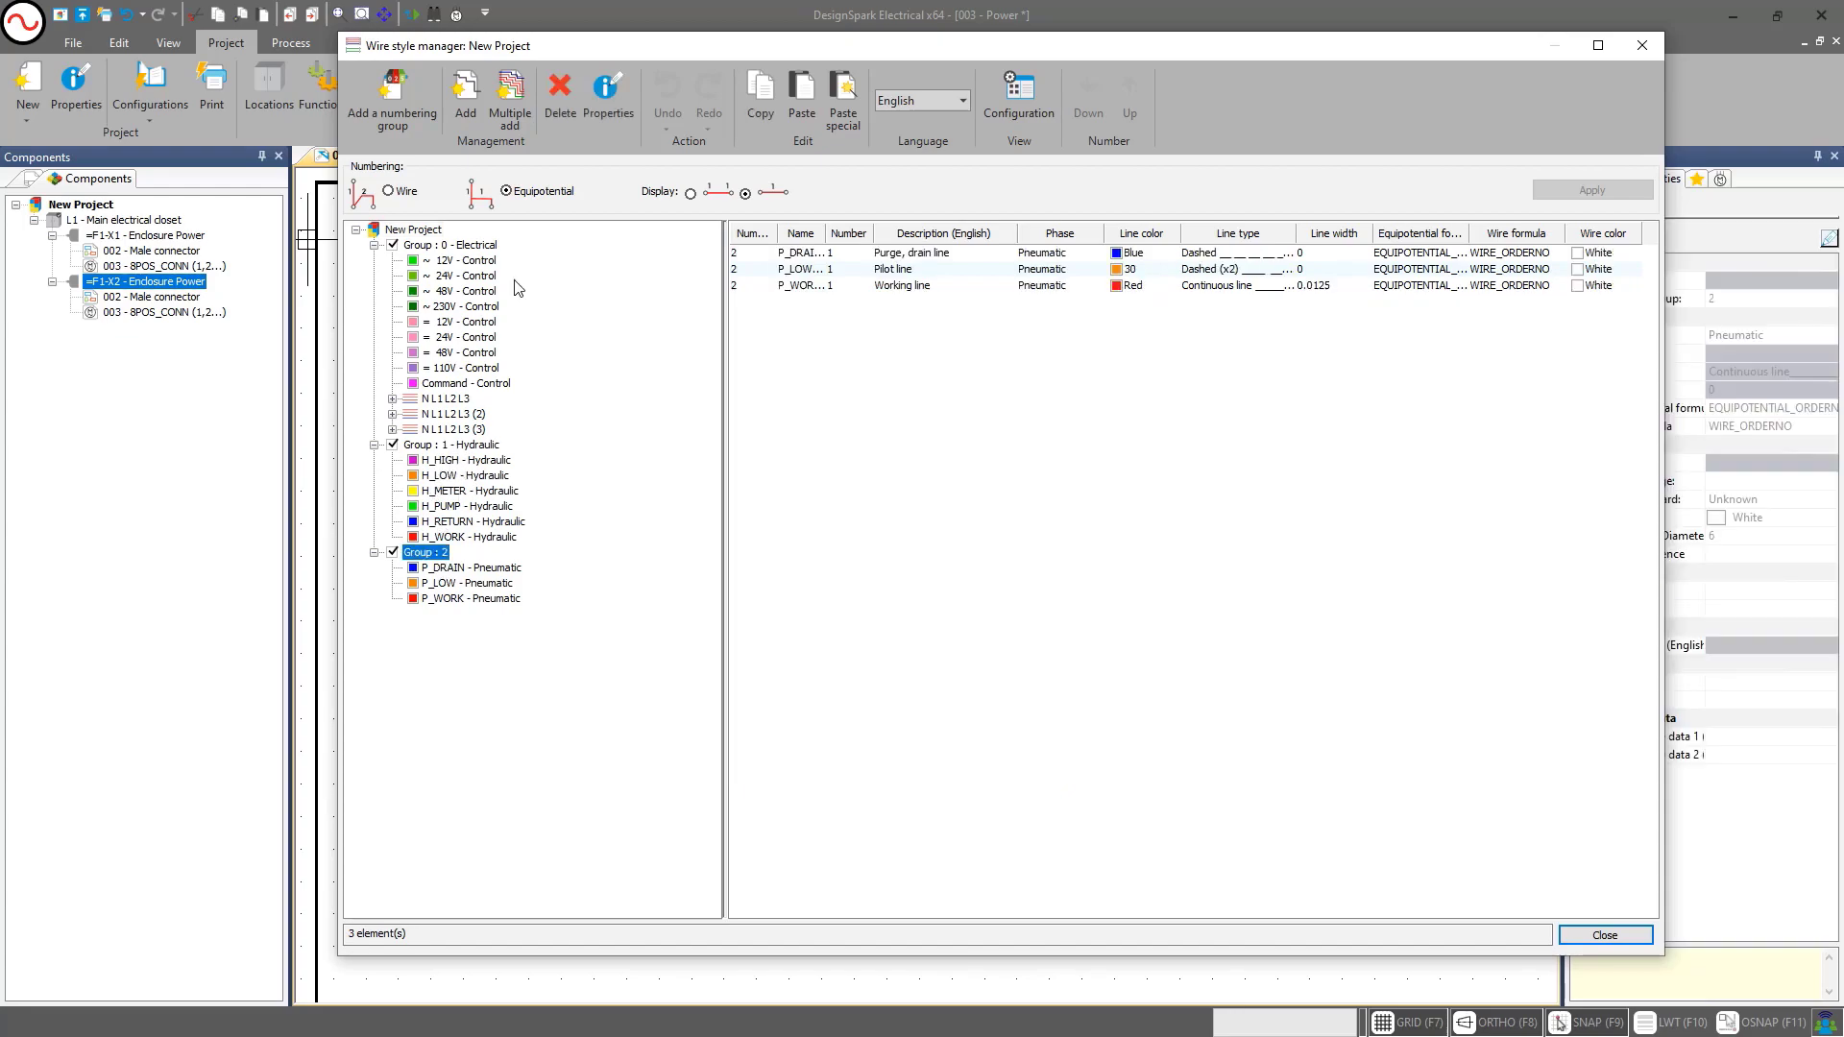
click(560, 96)
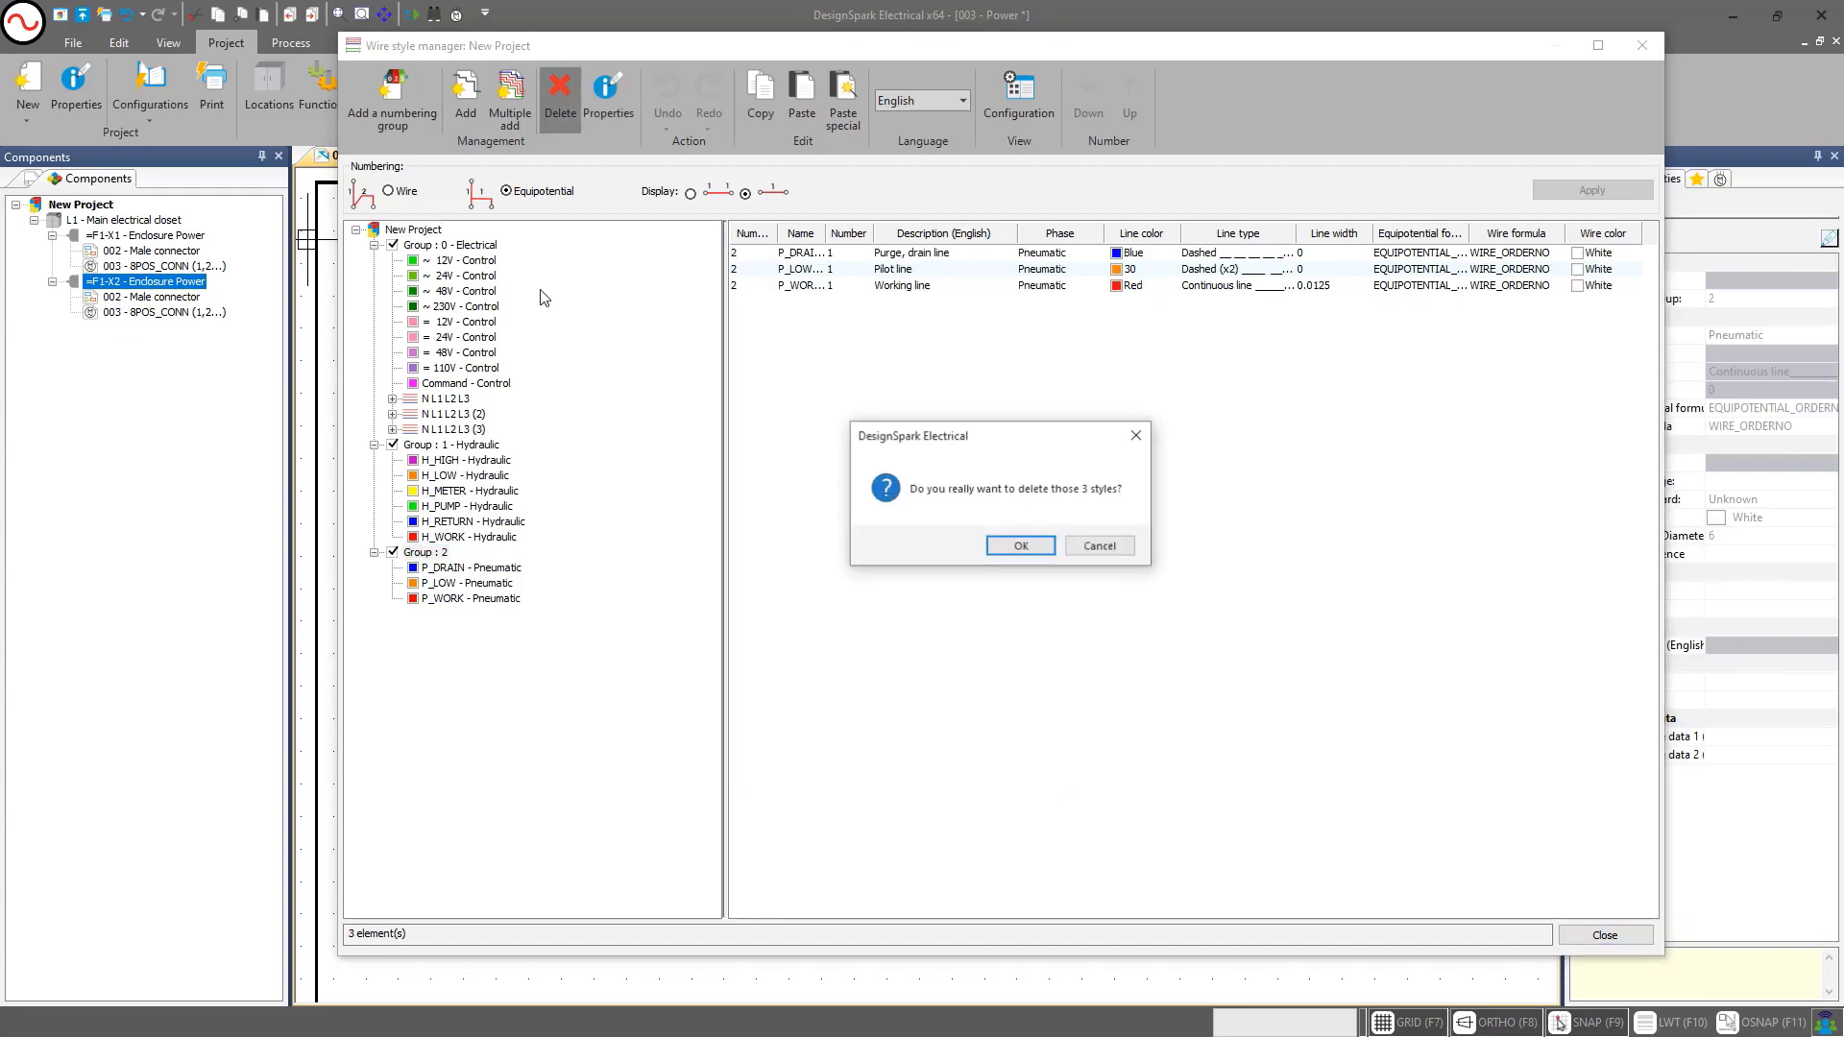
click(1018, 545)
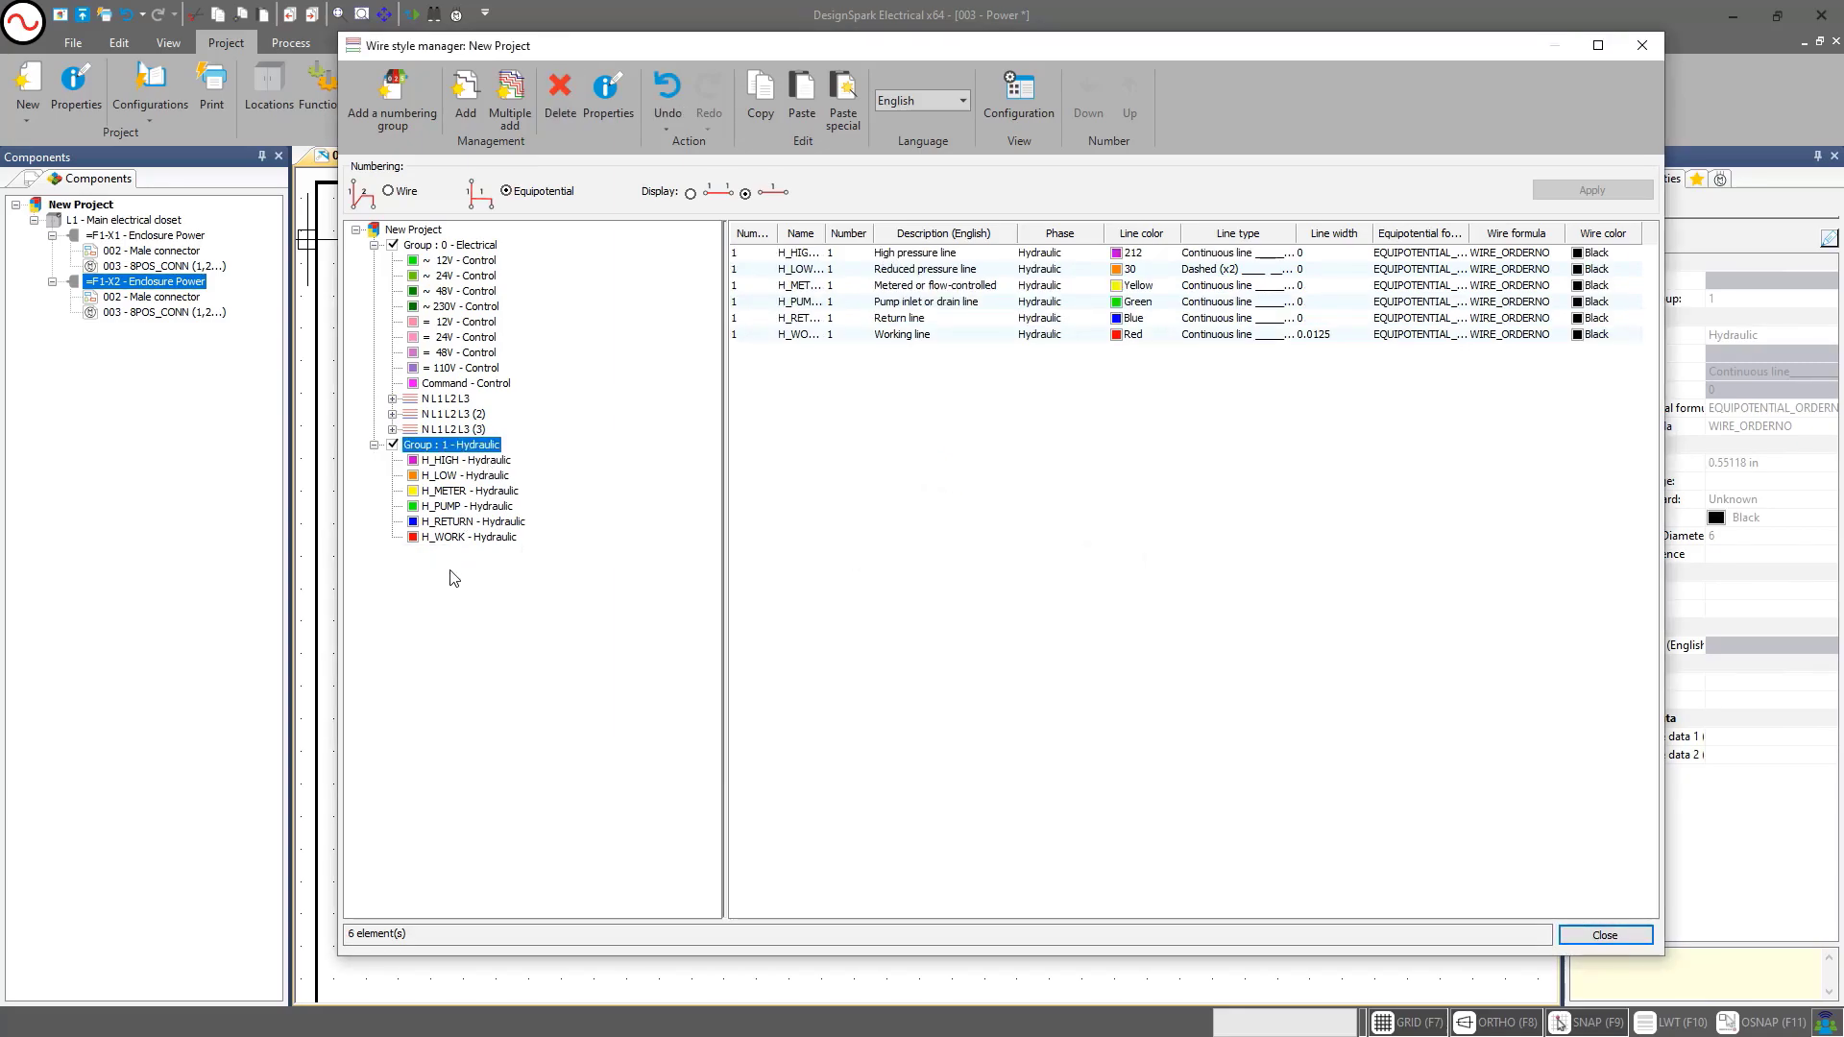
click(392, 101)
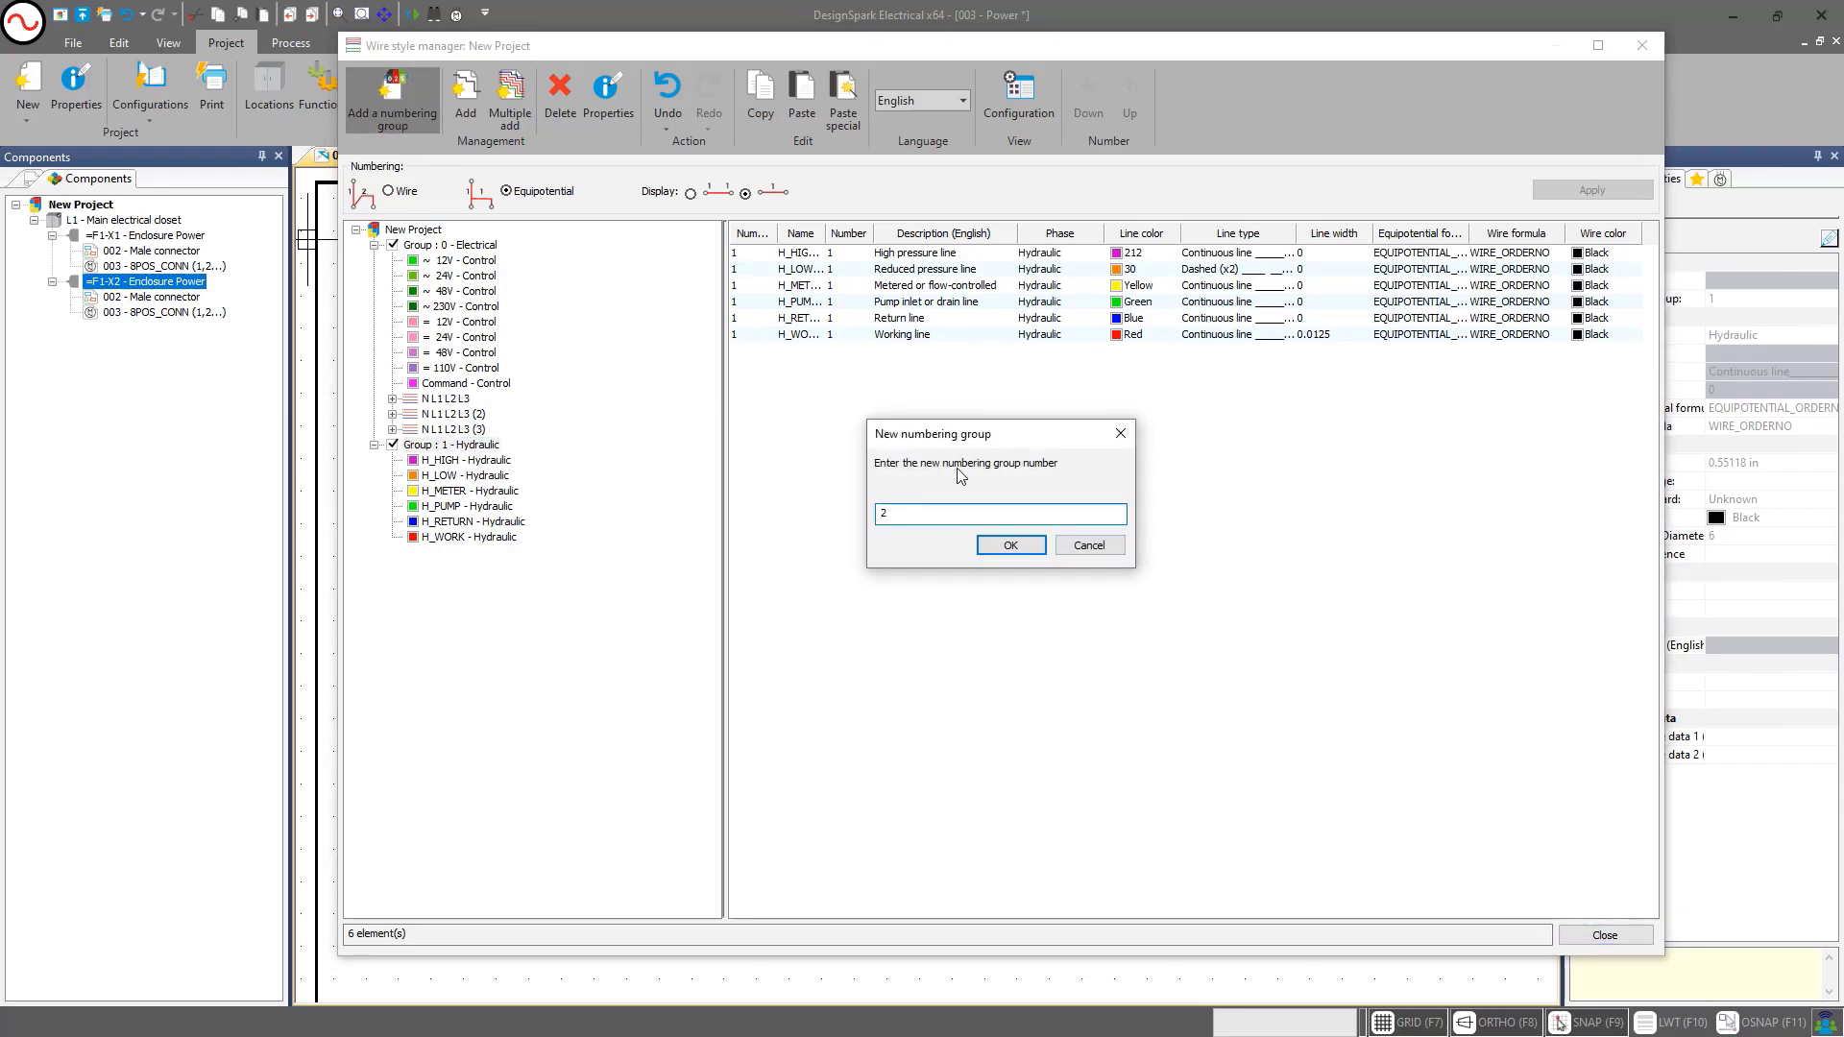
click(1002, 548)
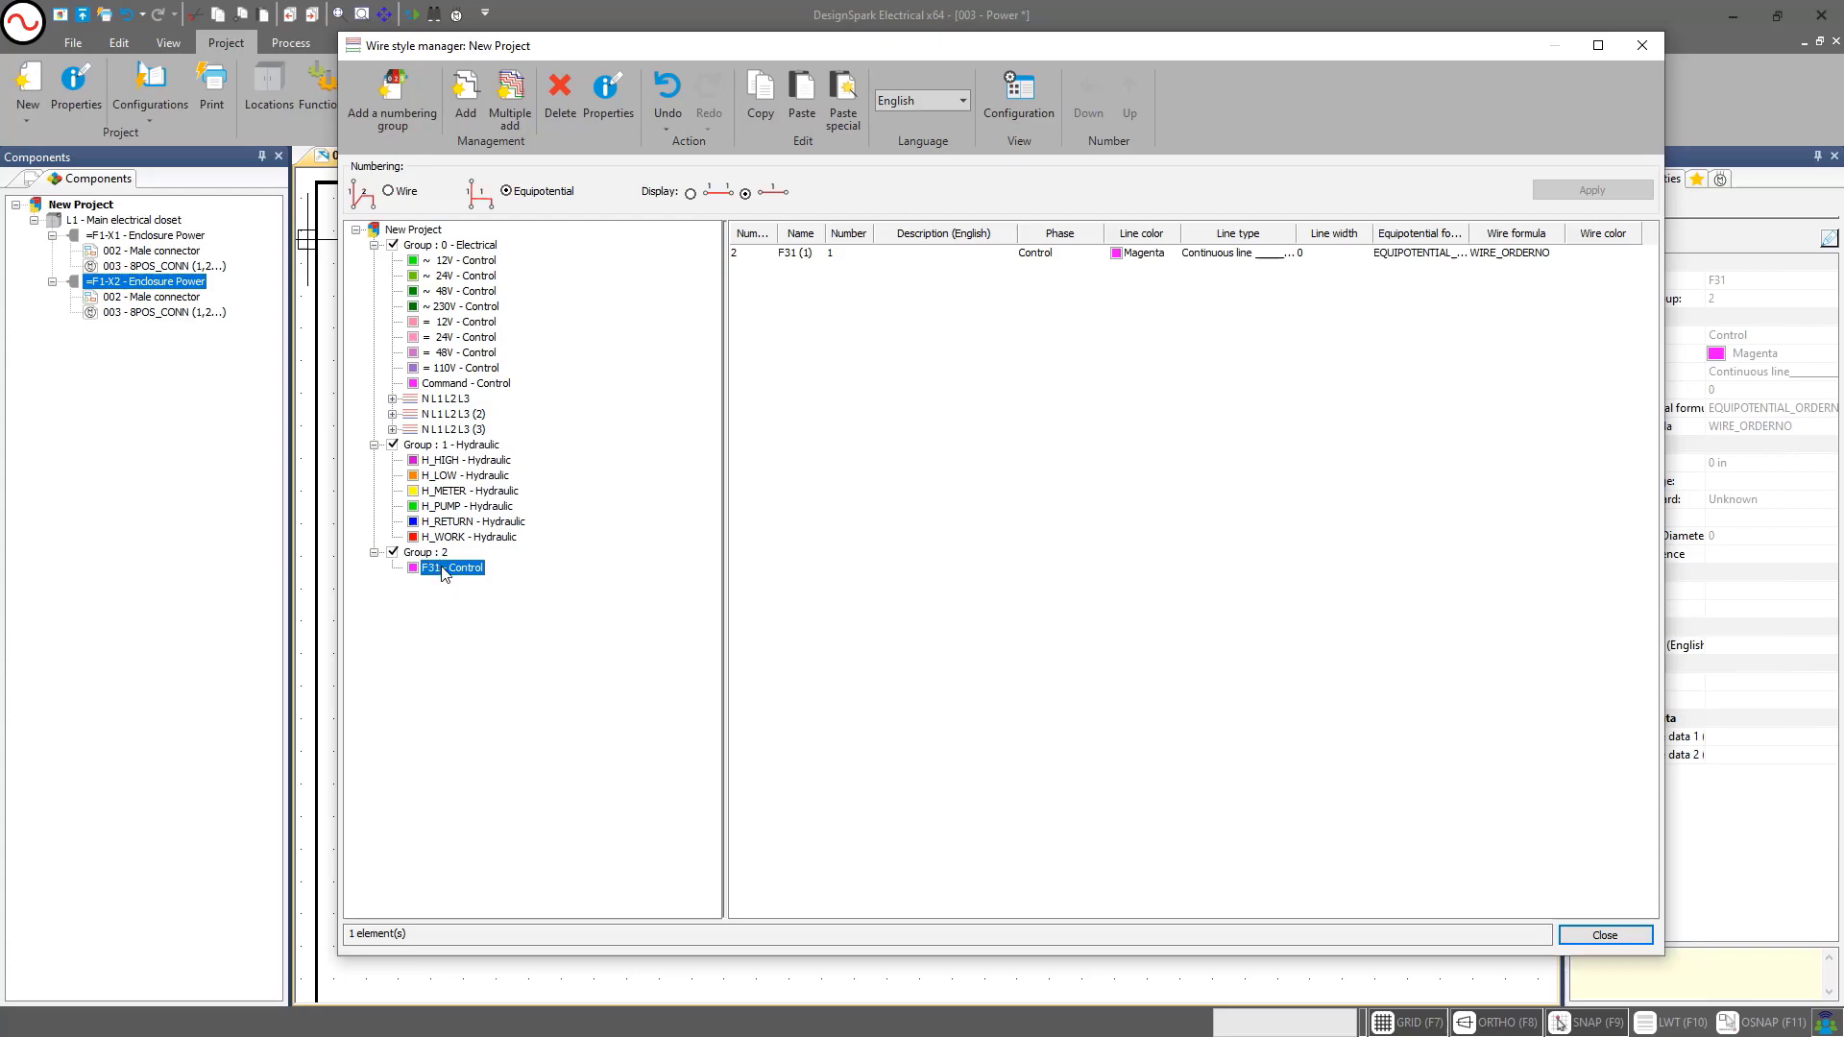
click(559, 96)
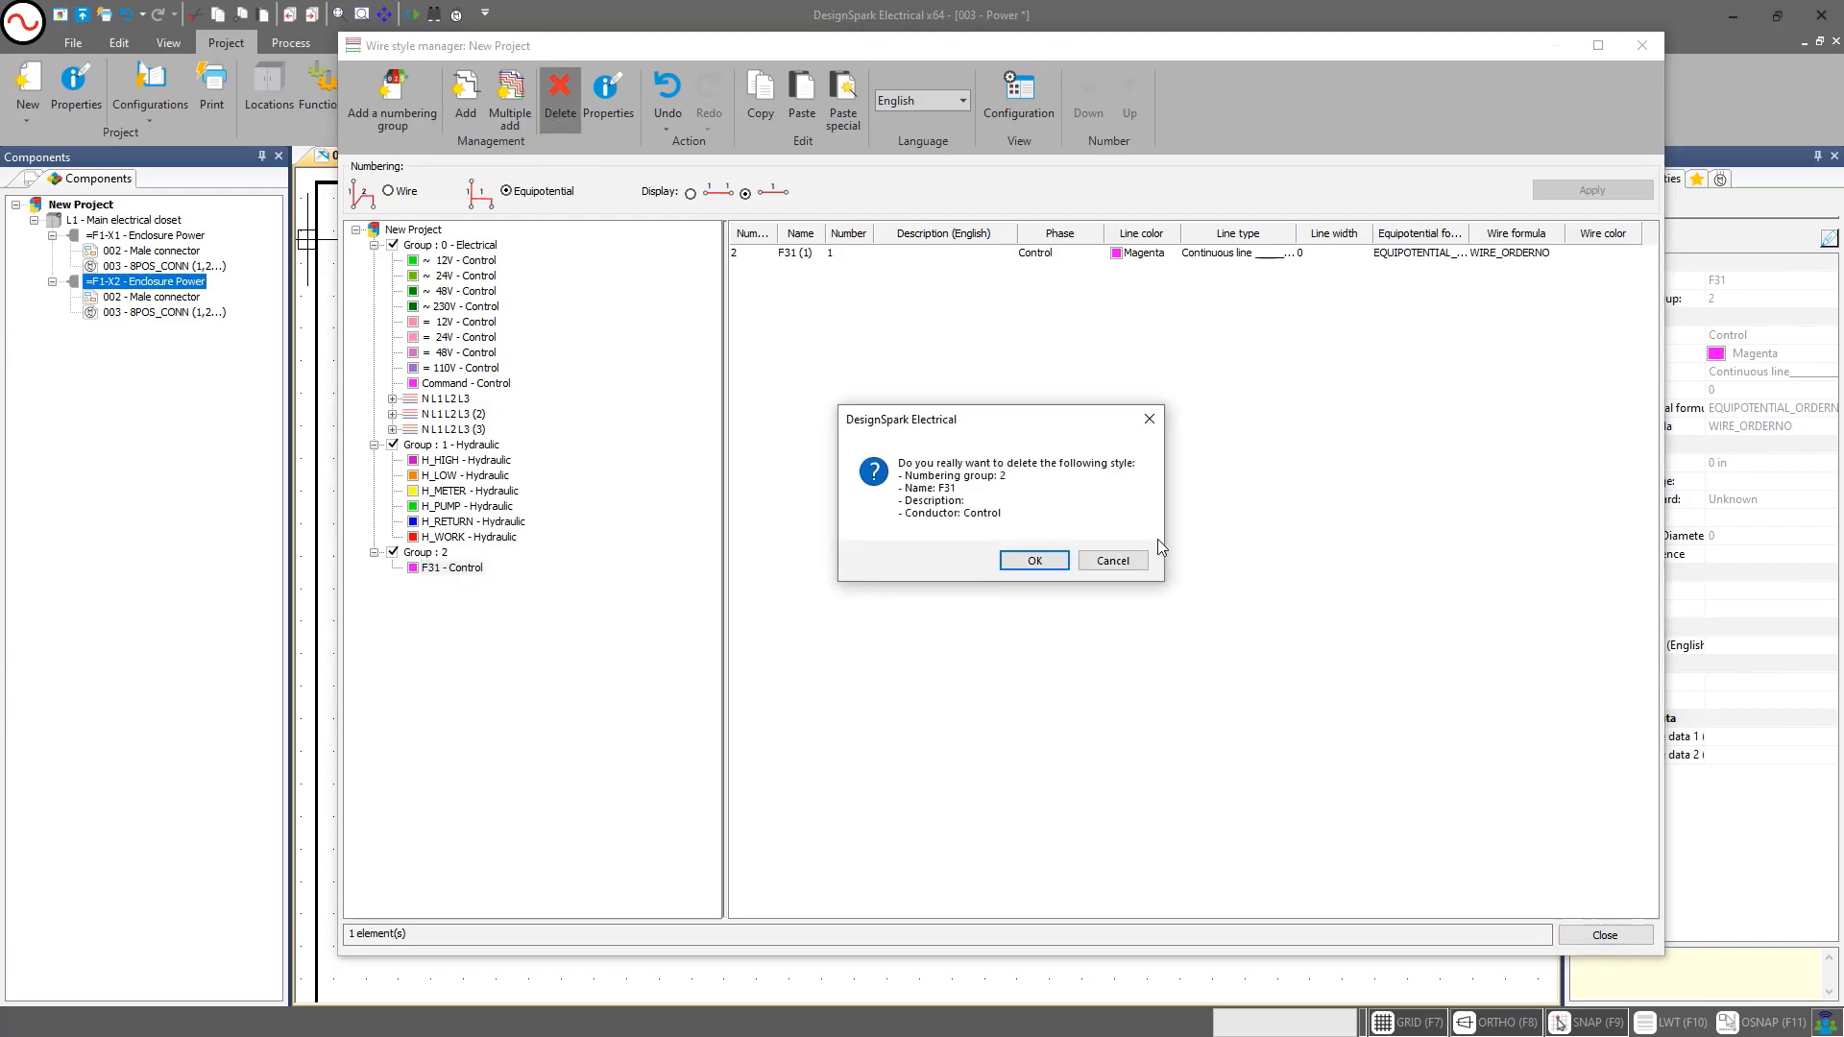
click(1045, 563)
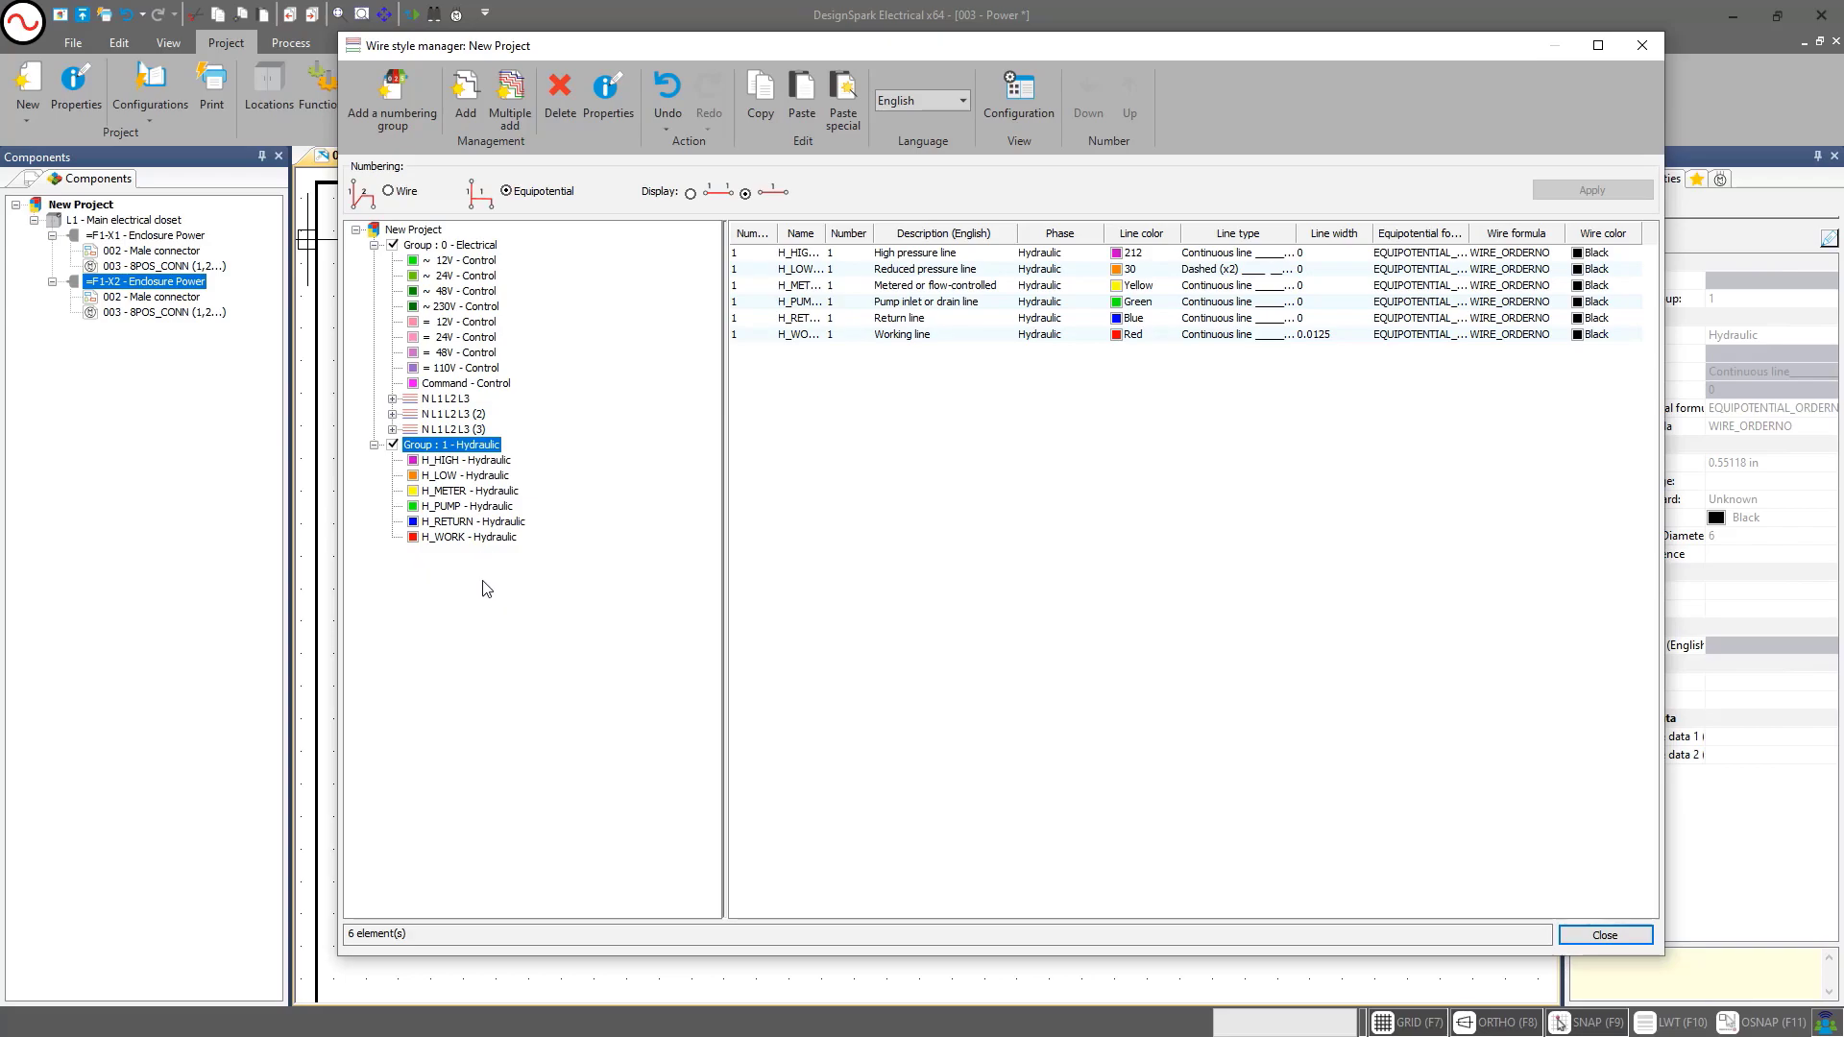
Add numbering group 2 to the wire styles and give the group the description 16AWG
click(394, 93)
click(1002, 543)
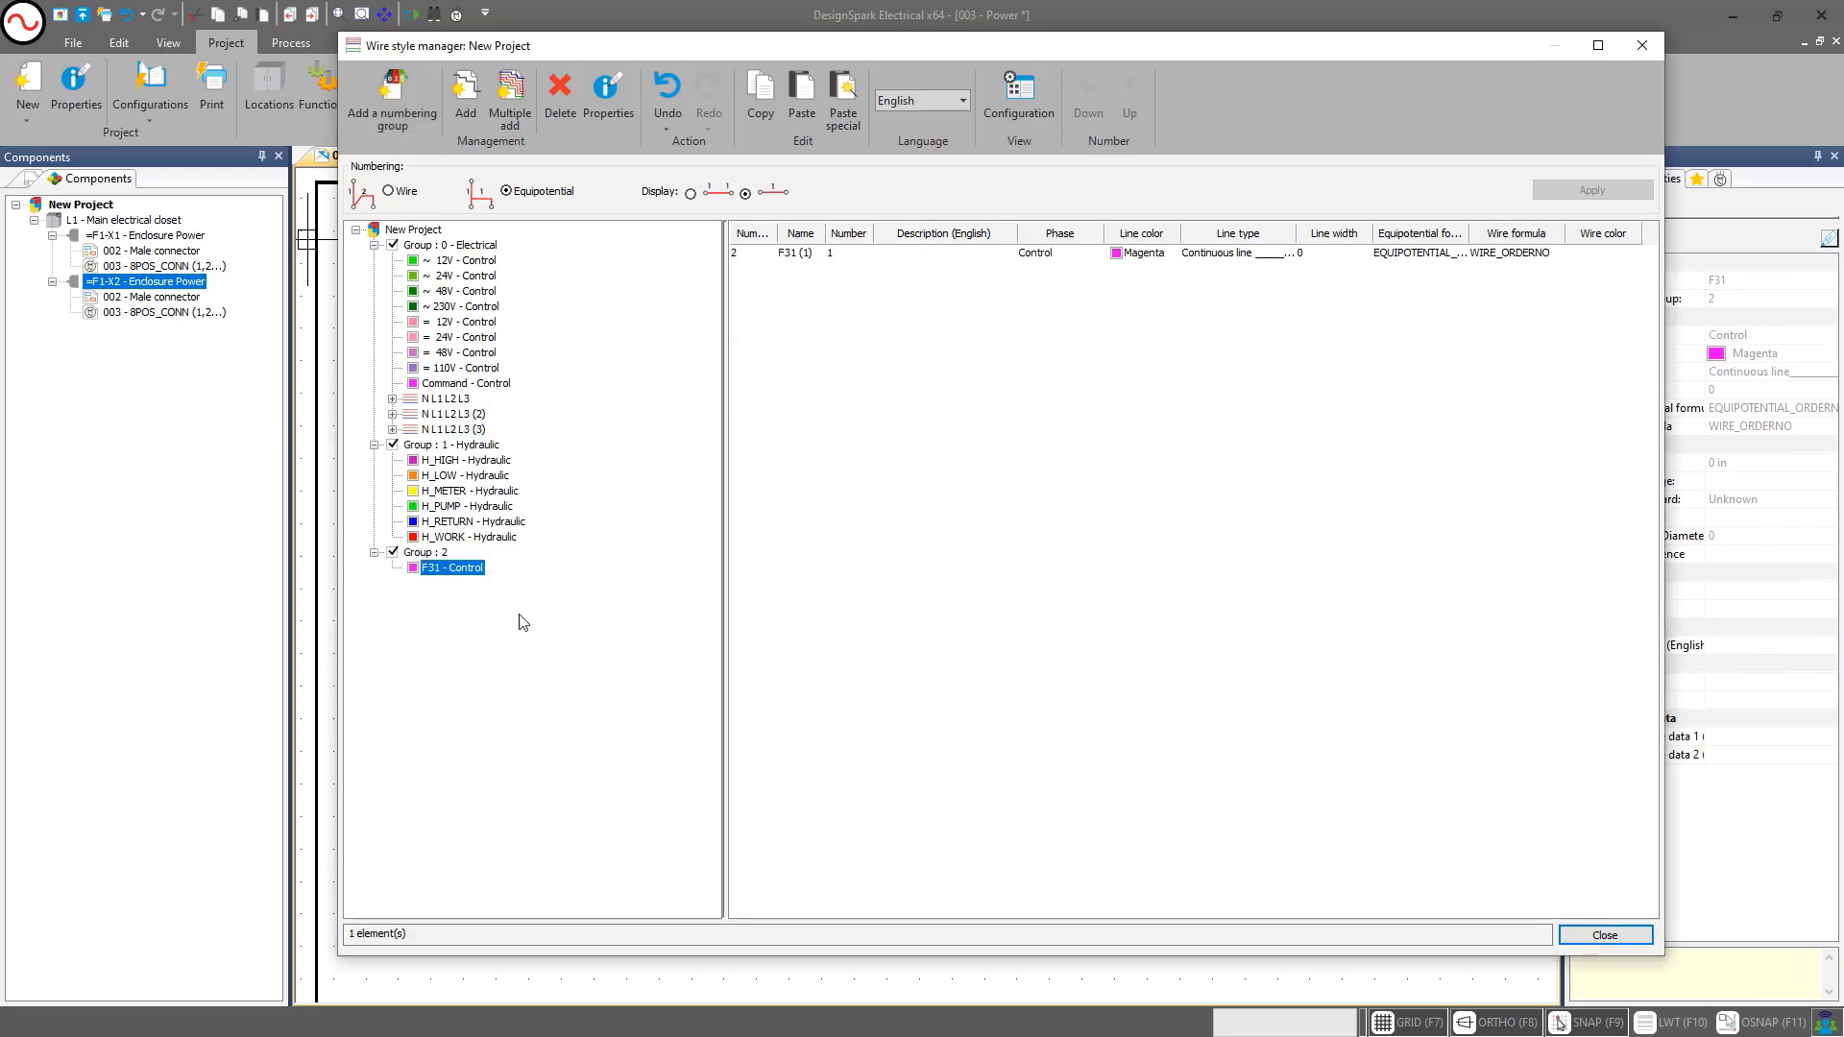
click(447, 552)
click(608, 96)
click(1203, 288)
click(1196, 313)
text(16AWG)
key(Return)
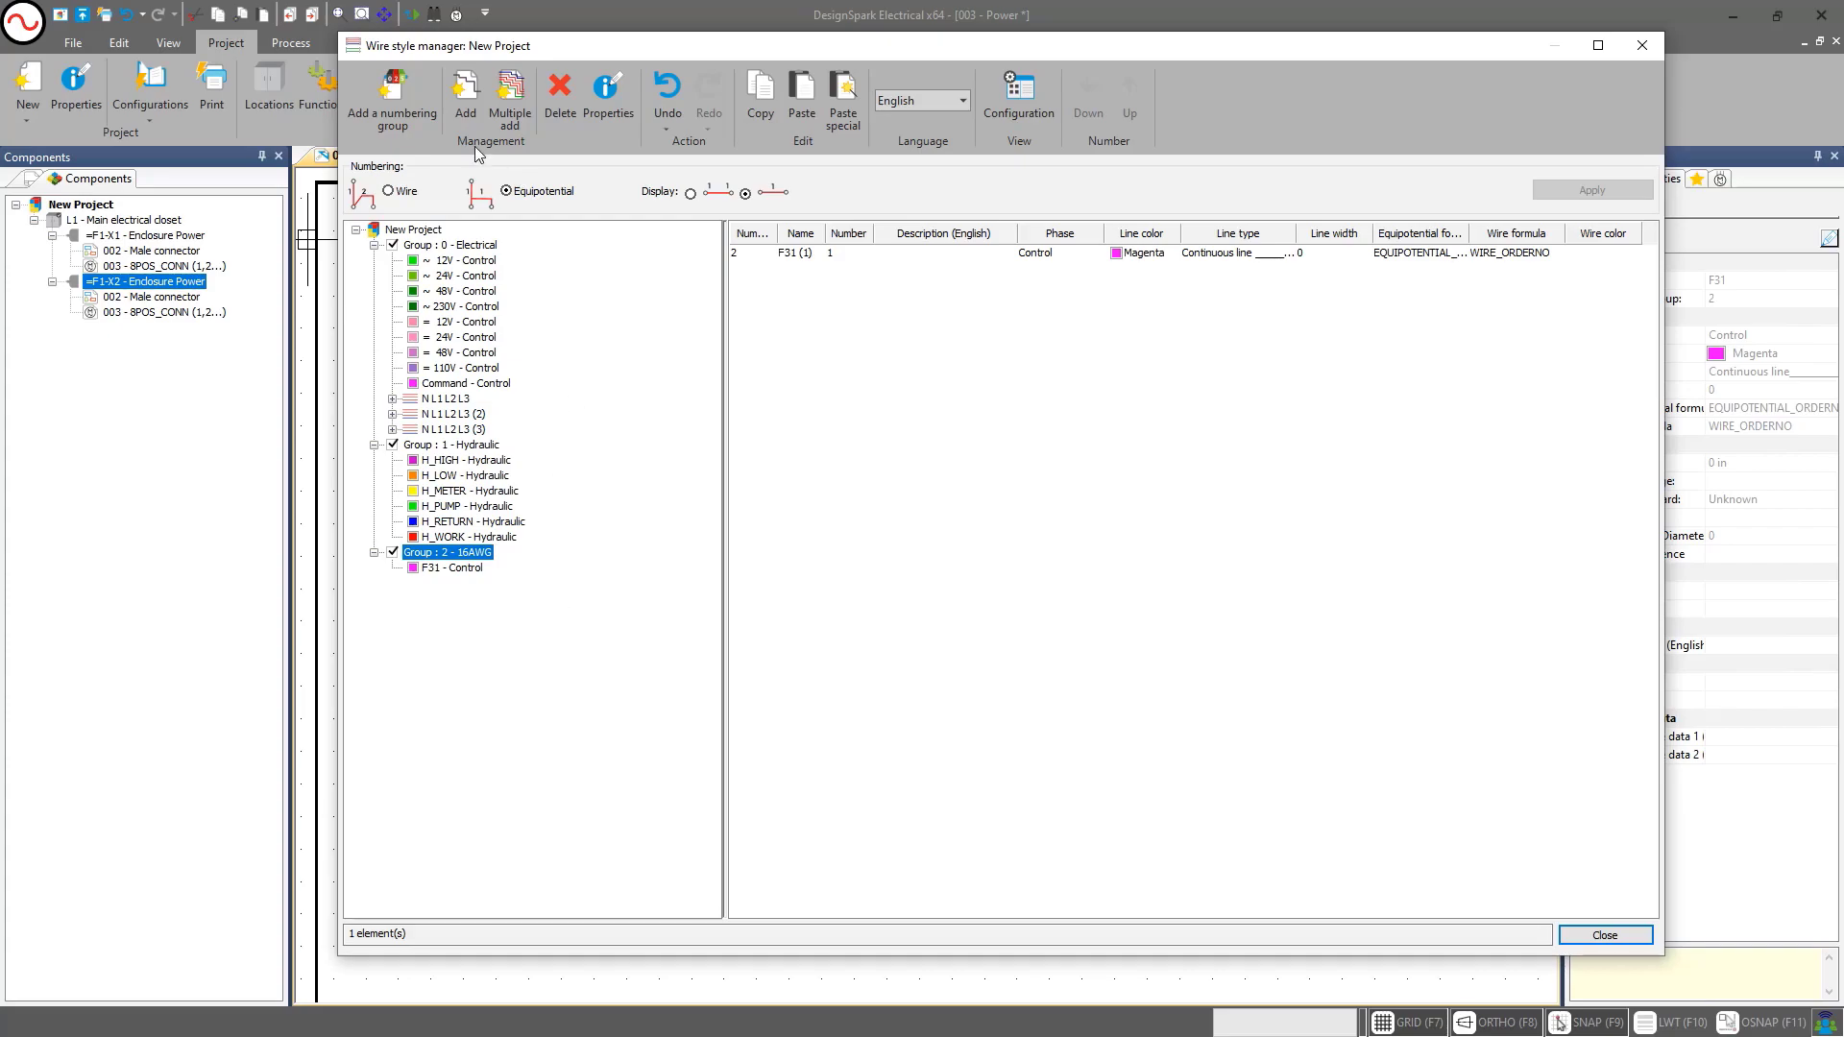
Add numbering group 3 to the wire styles and give the group the description 20AWG
click(398, 120)
click(1026, 544)
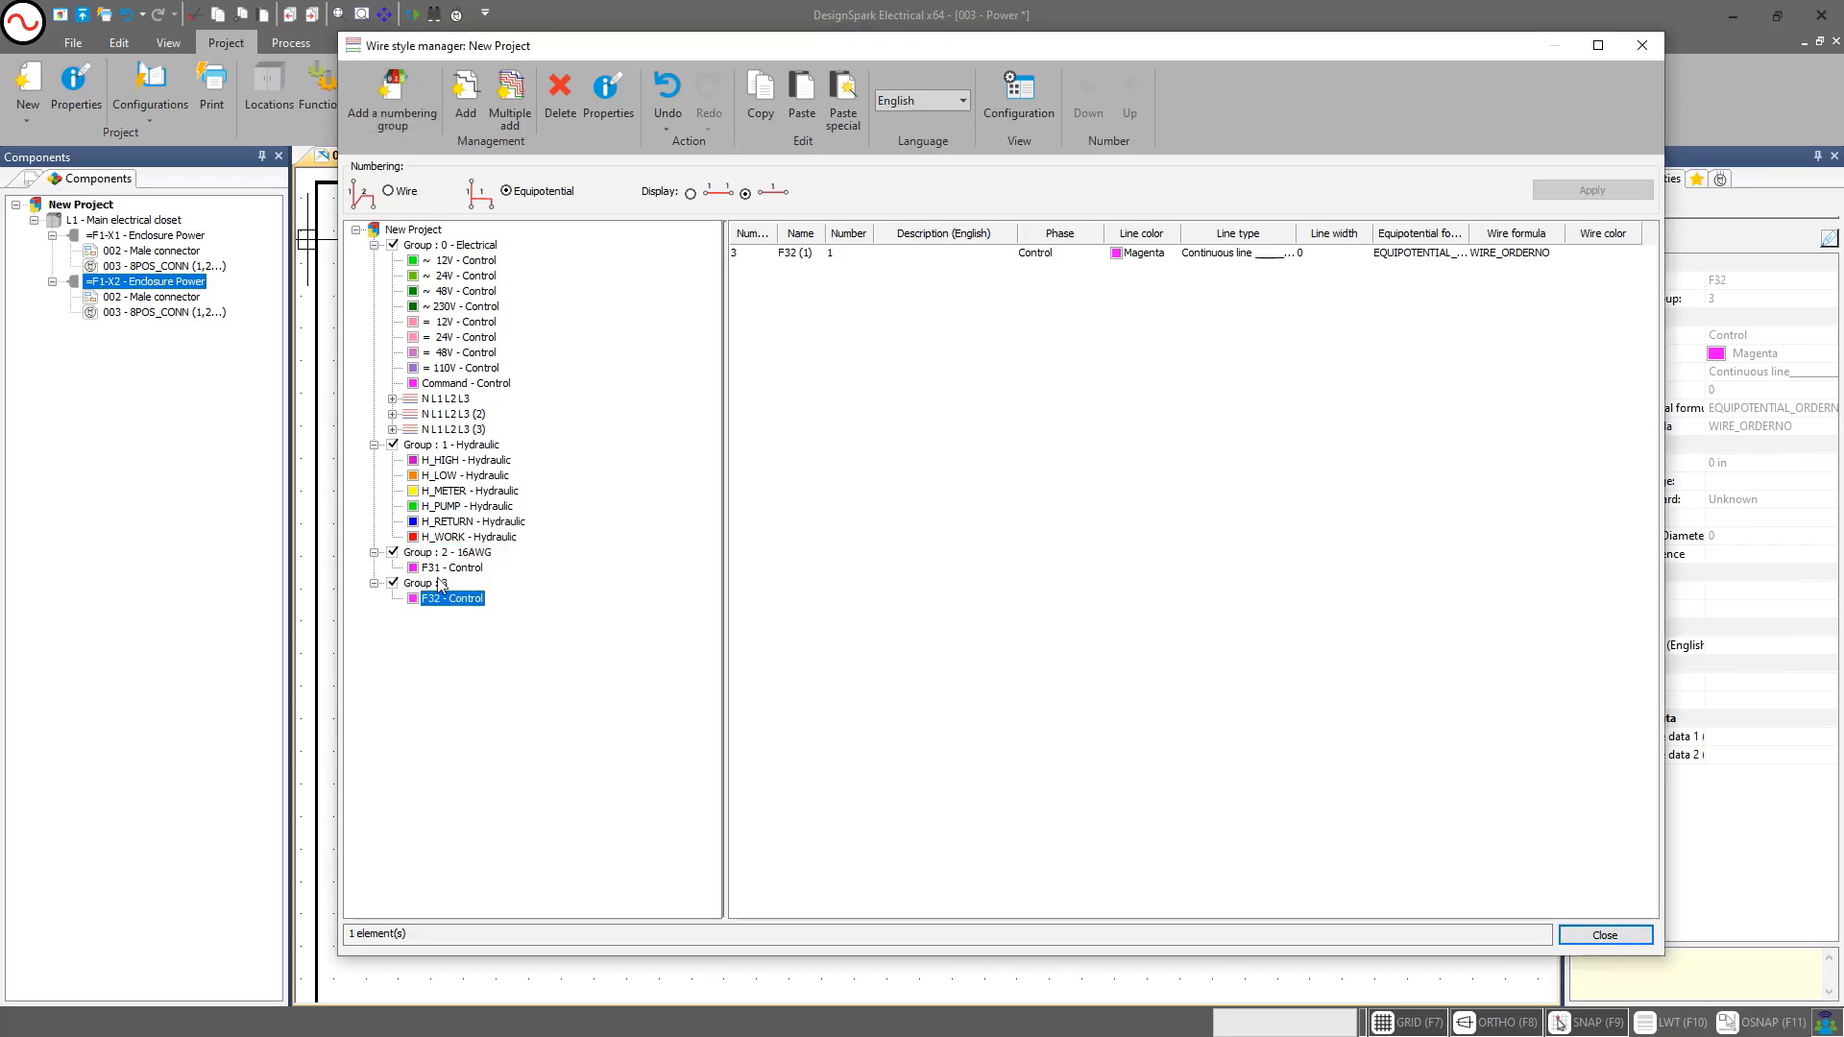
click(608, 101)
click(1195, 311)
text(20AWG)
key(Return)
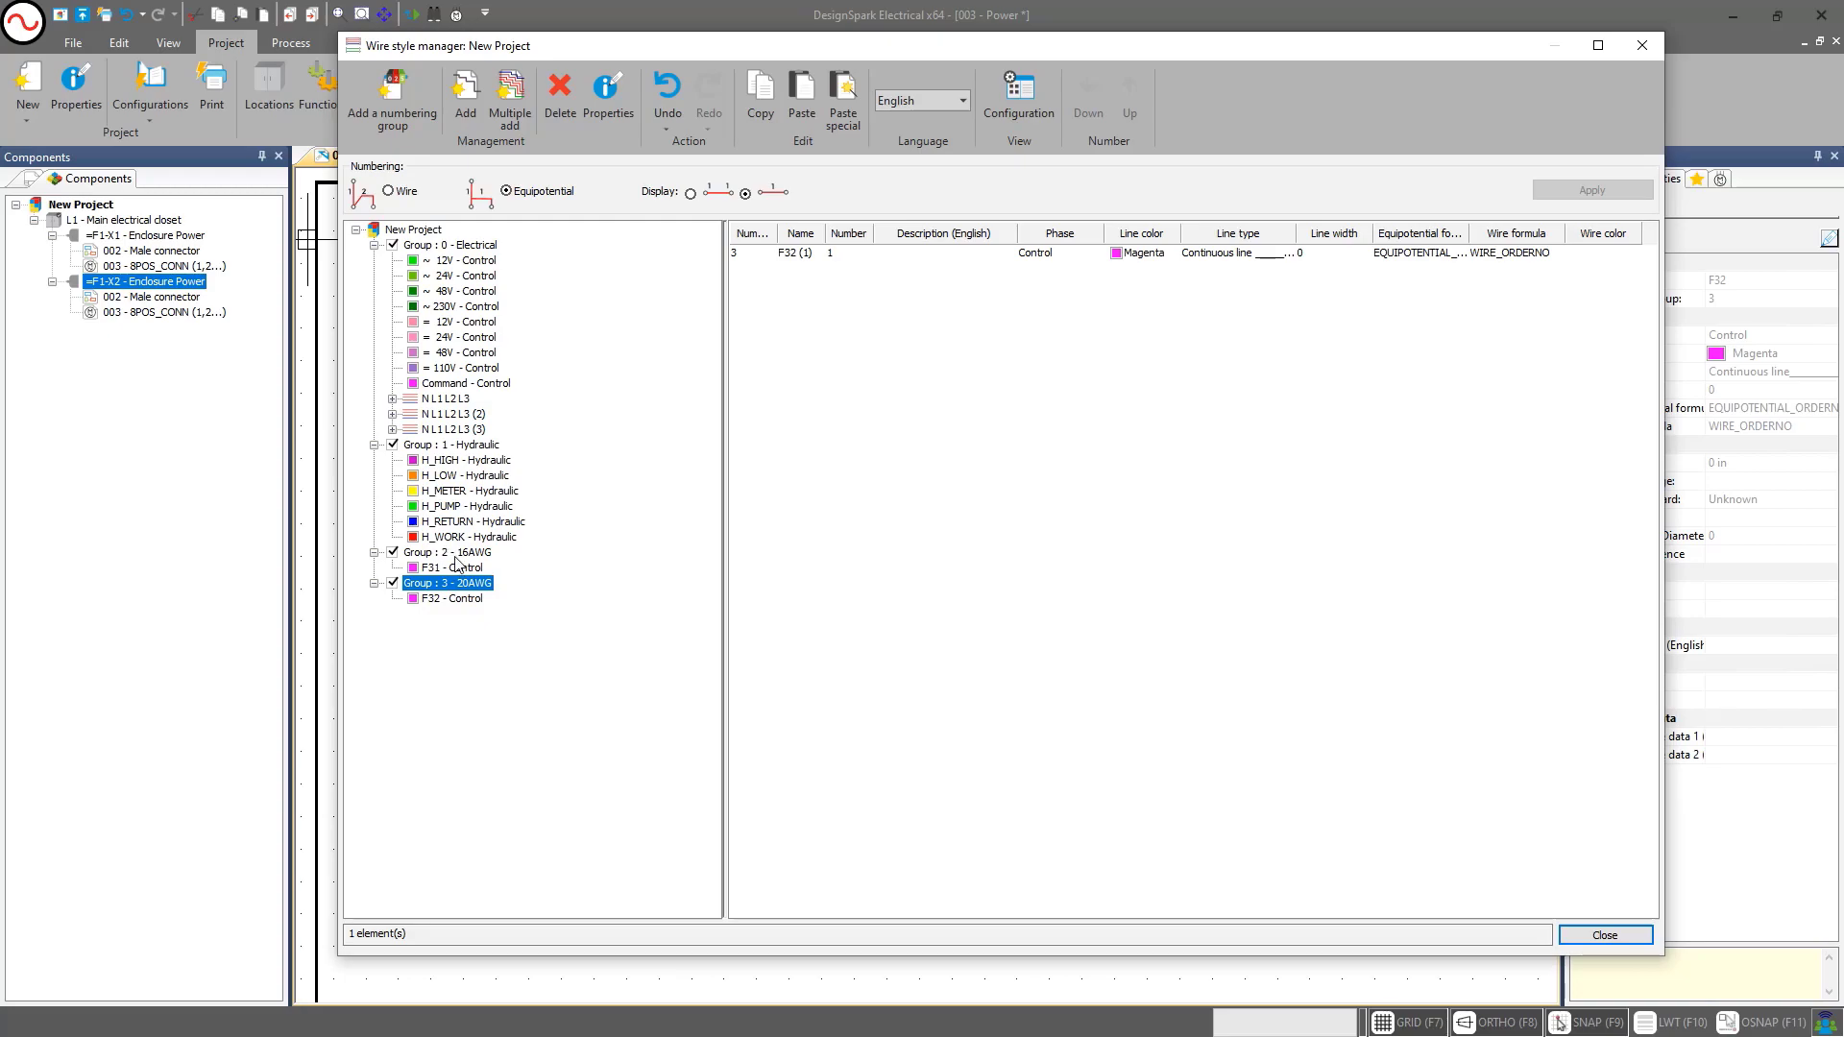
Rename the wire style in the 16AWG group to "16AWG - WHITE" and keep its conductor as Control
click(455, 555)
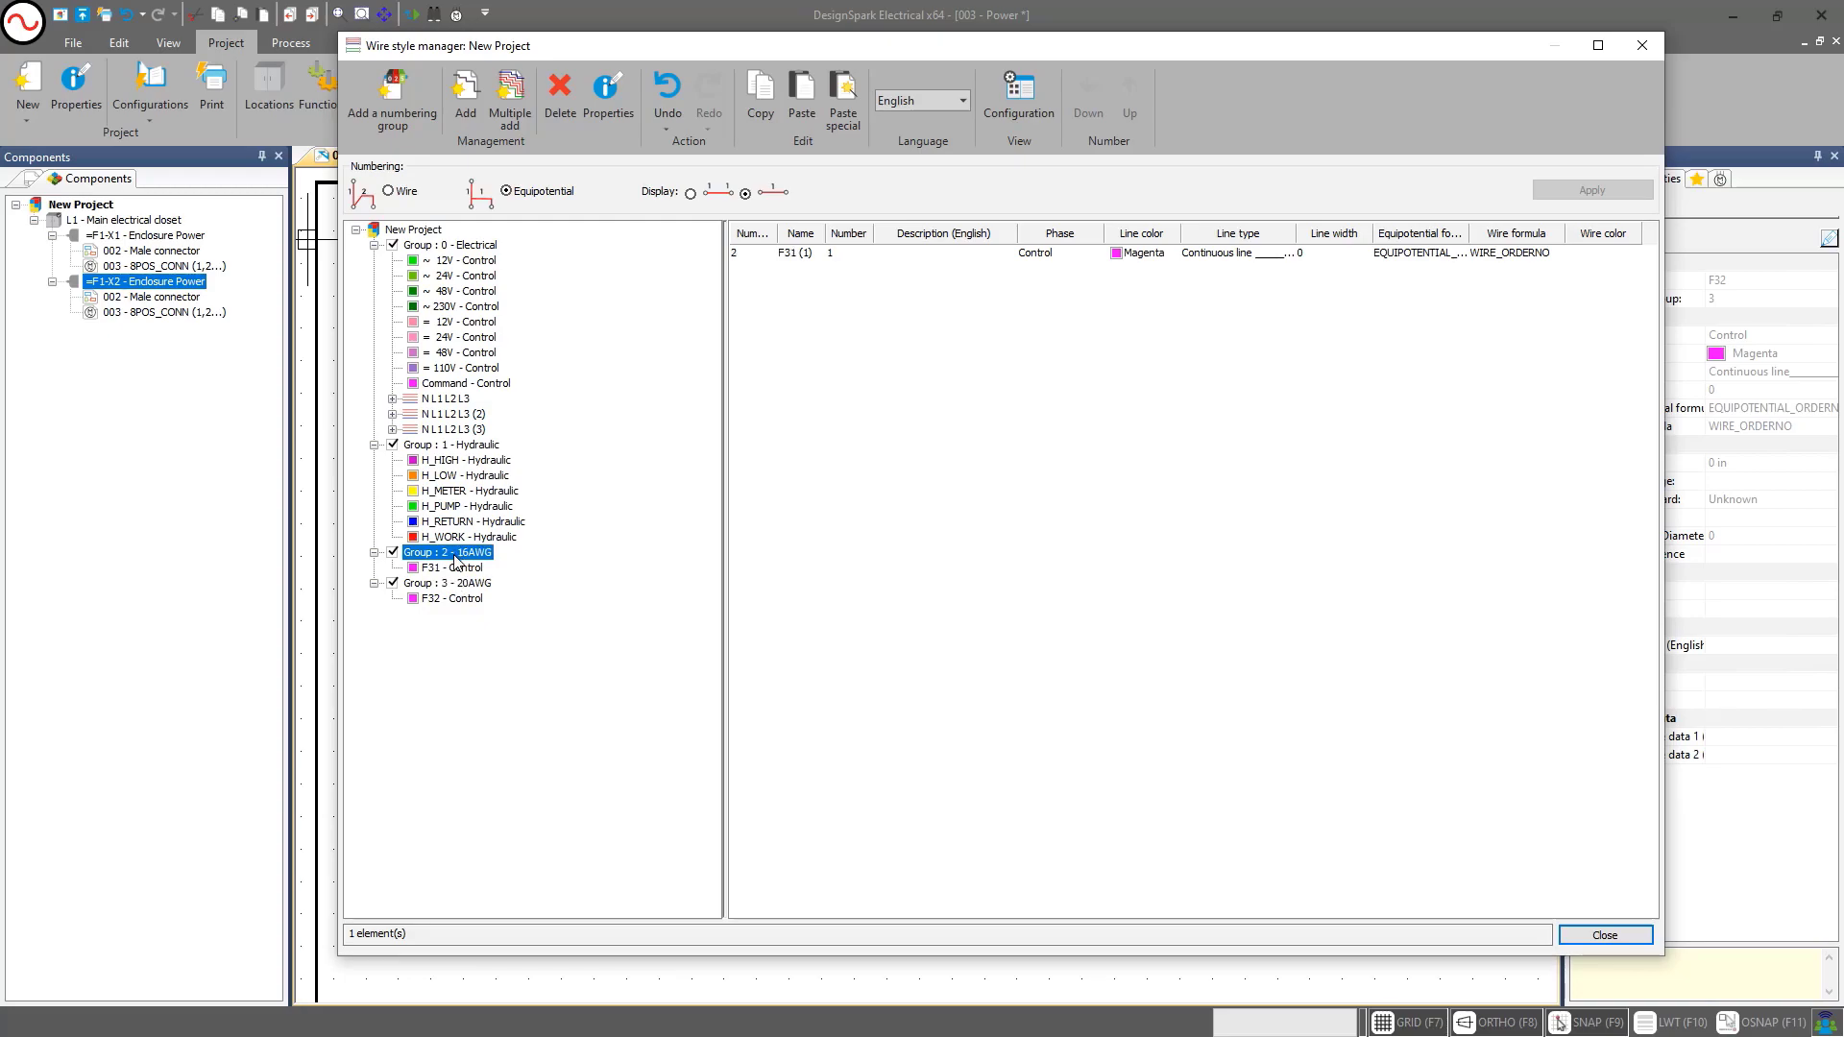
click(833, 254)
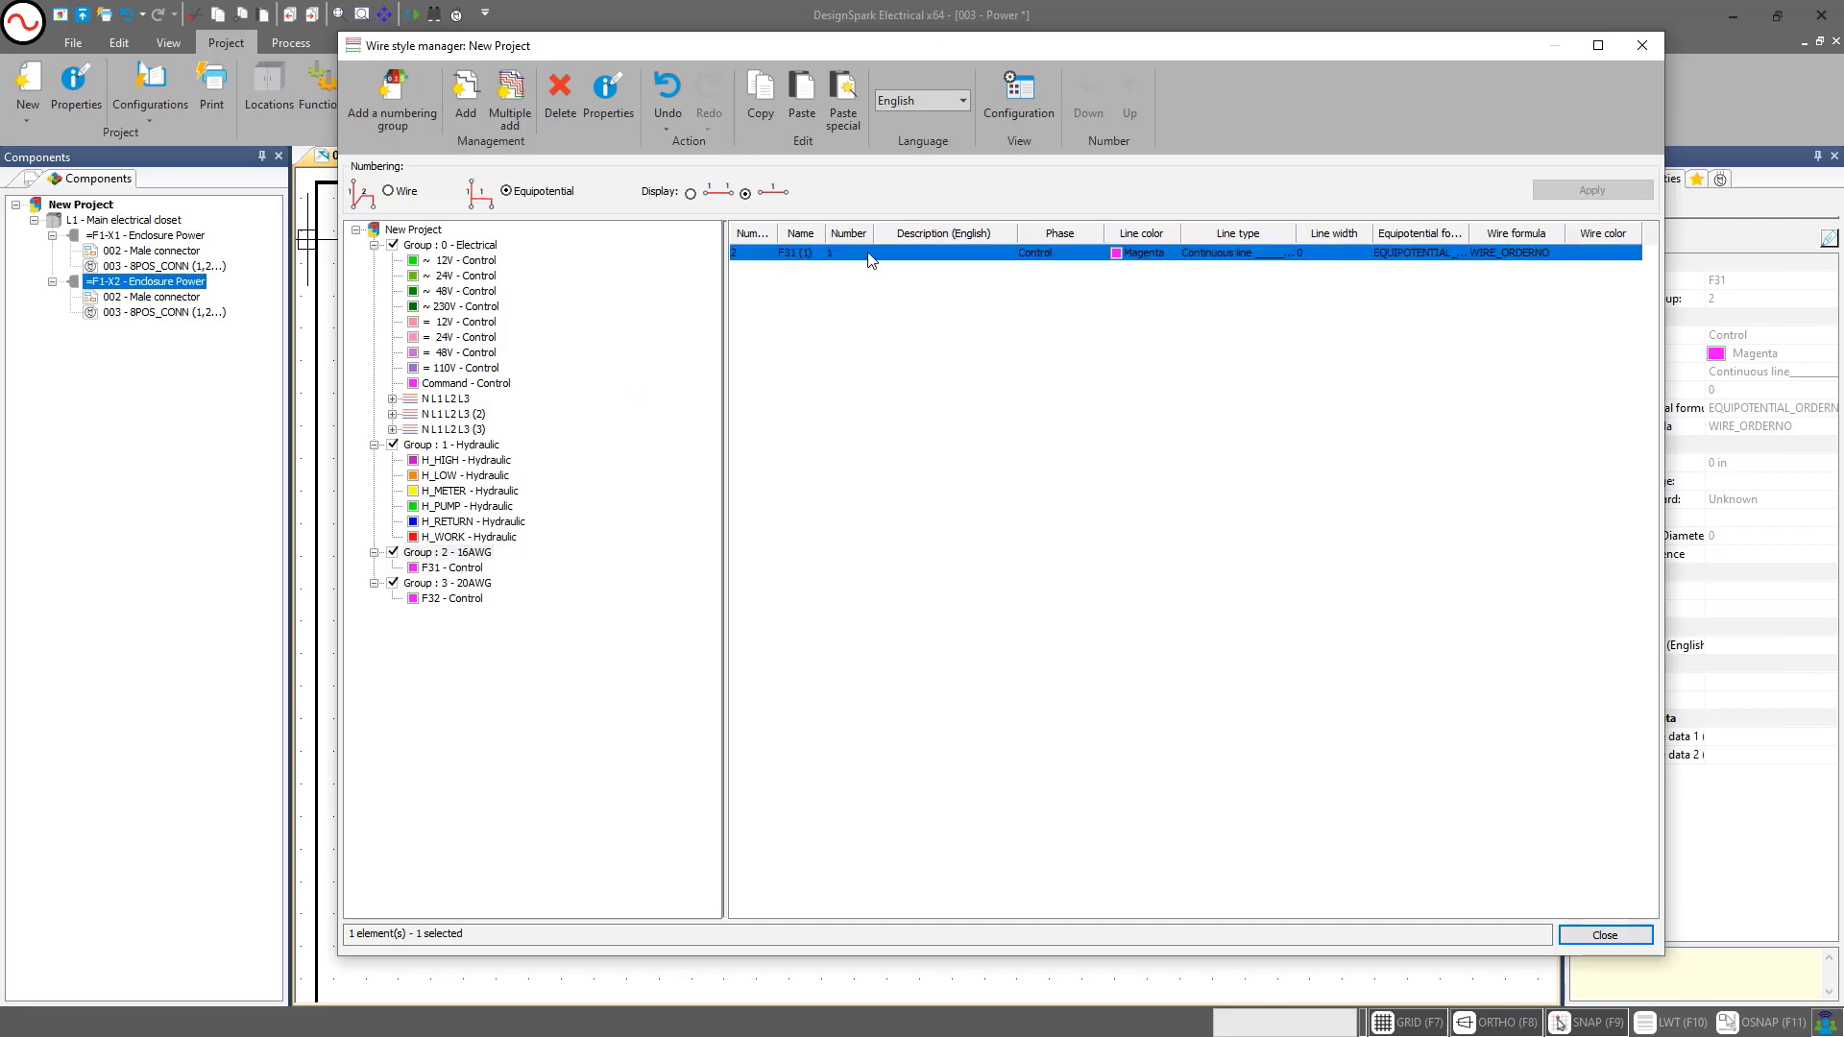
double_click(871, 259)
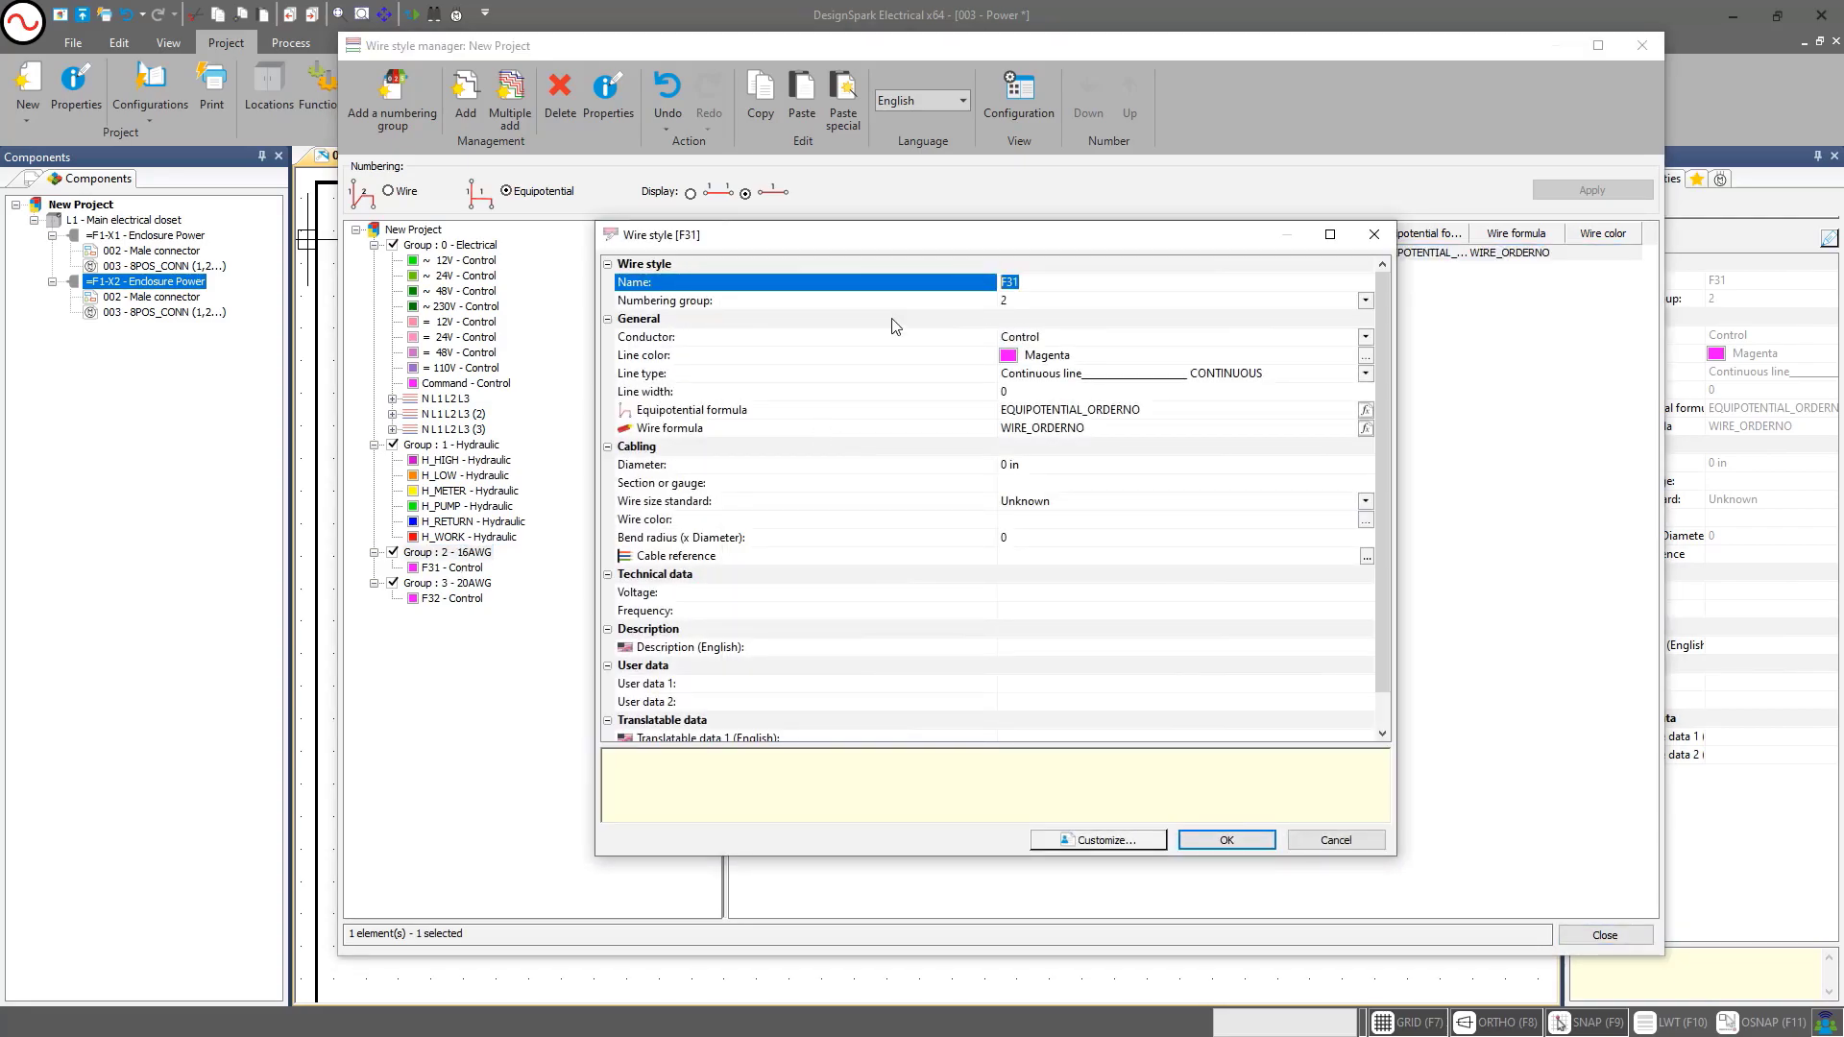
text(16AWG - WHITE)
click(1029, 357)
click(1133, 338)
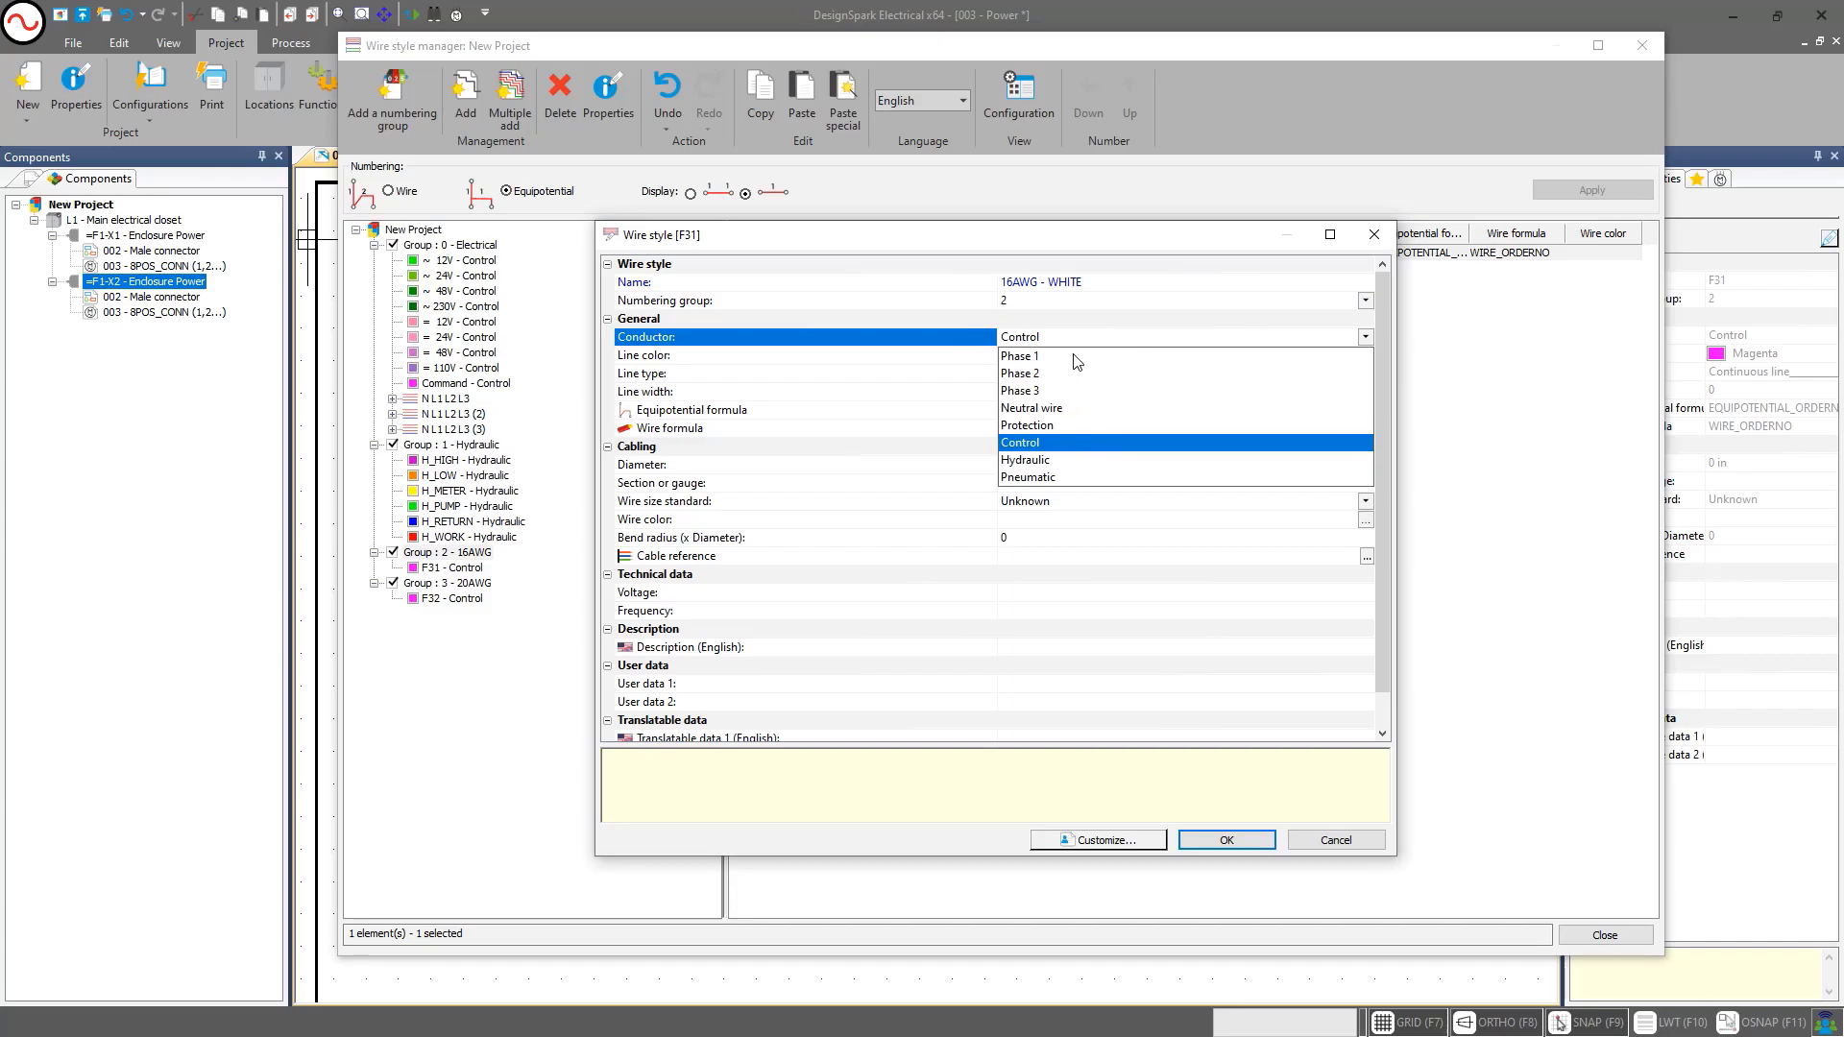
click(1021, 442)
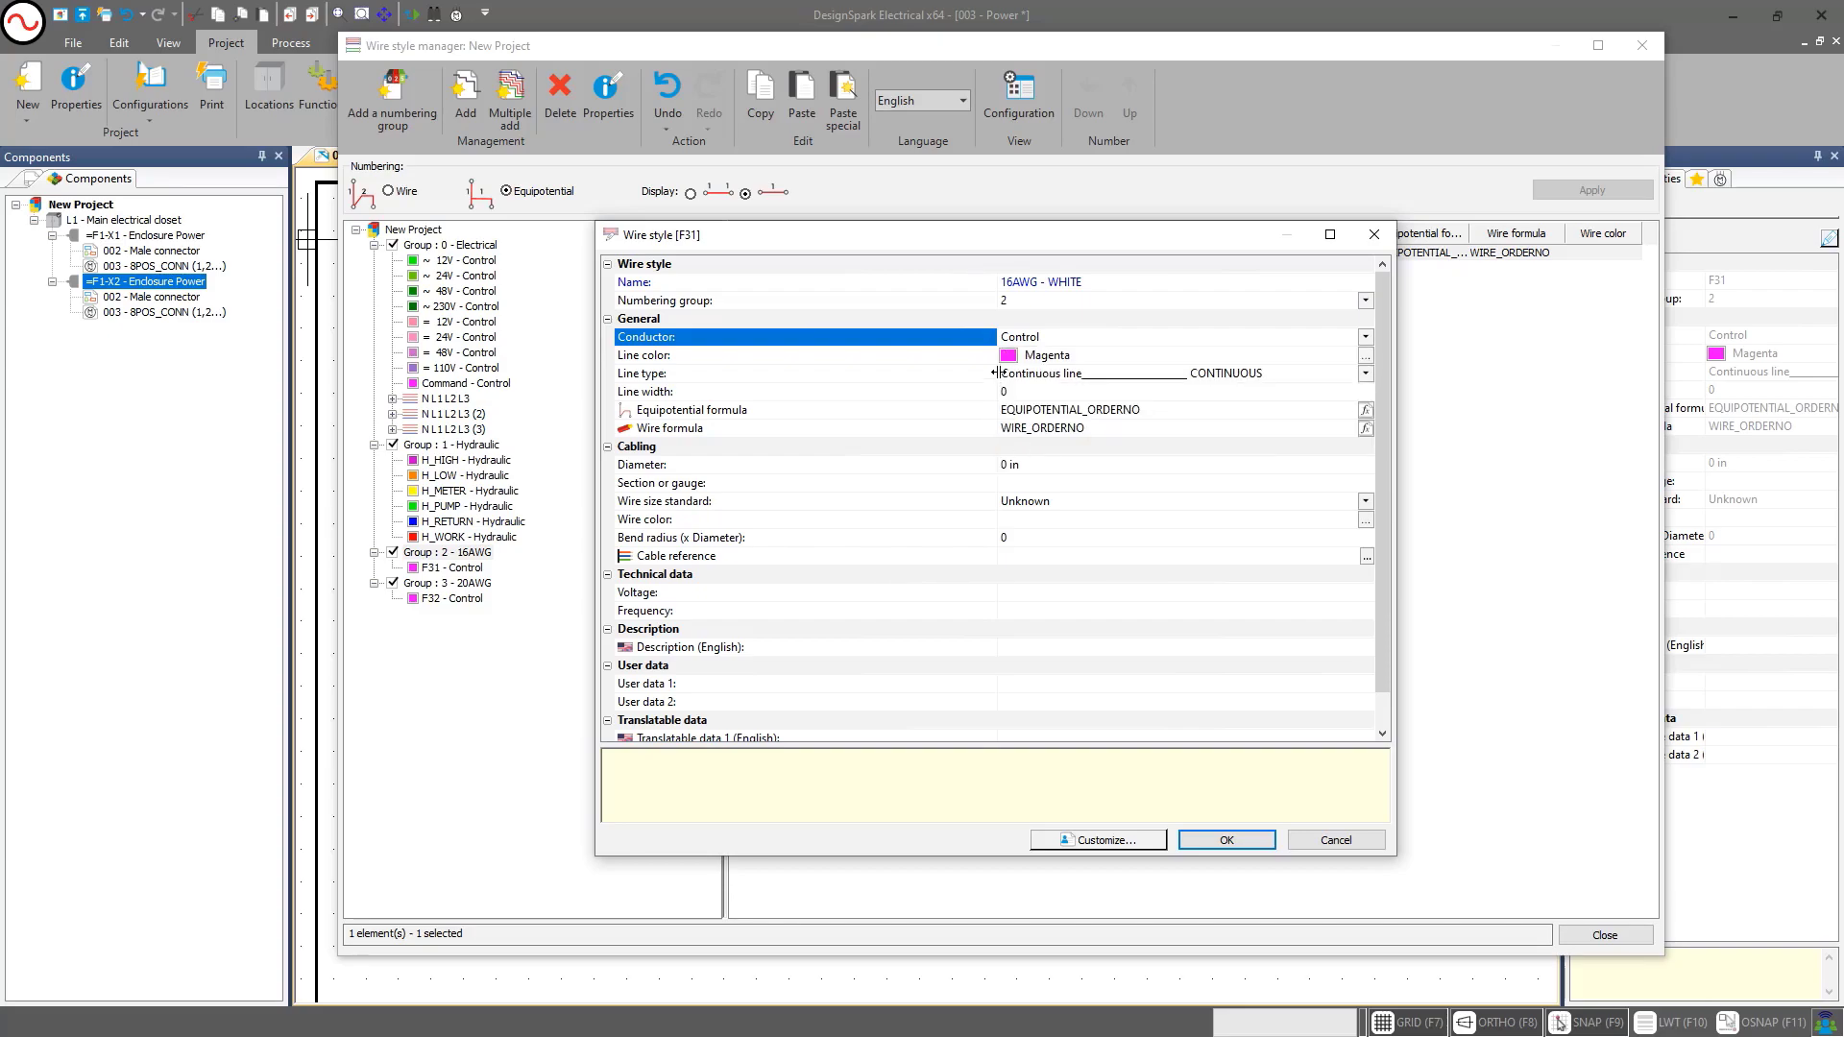
Set the wire style's line color to Black / White and keep the continuous line type
click(1363, 355)
click(1365, 355)
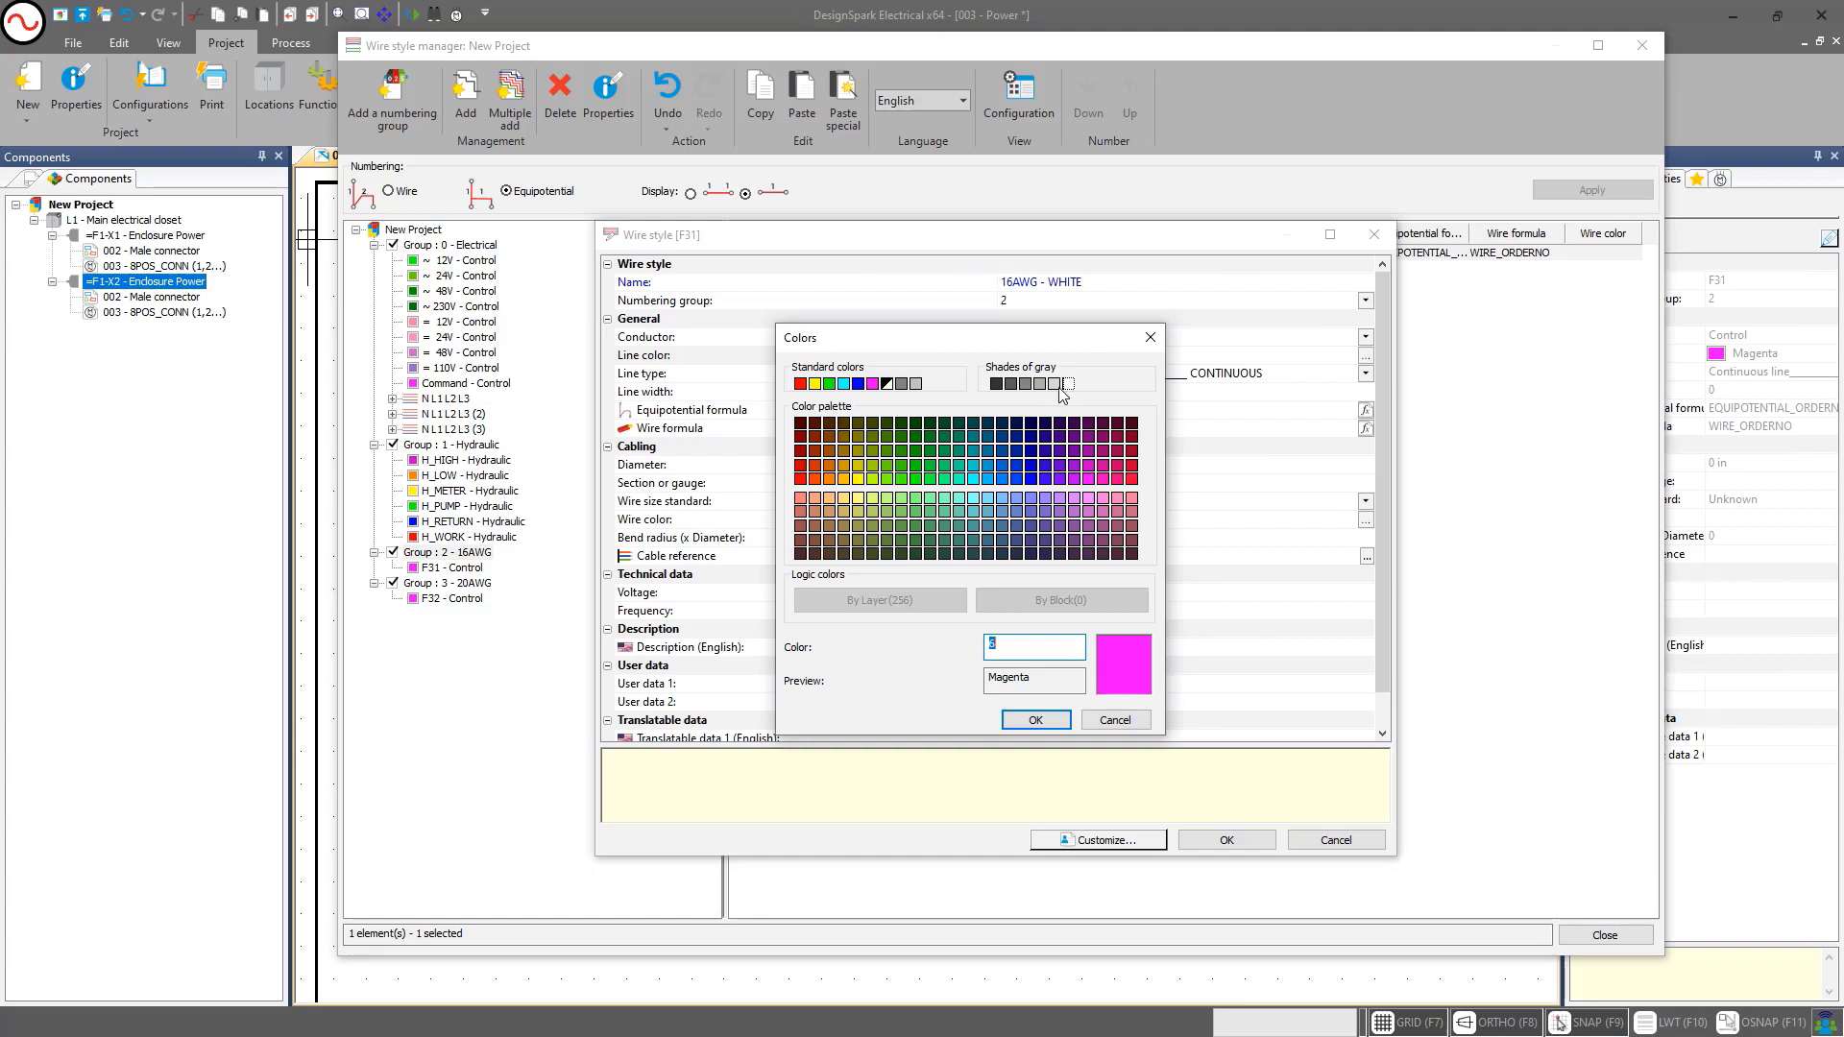
click(887, 385)
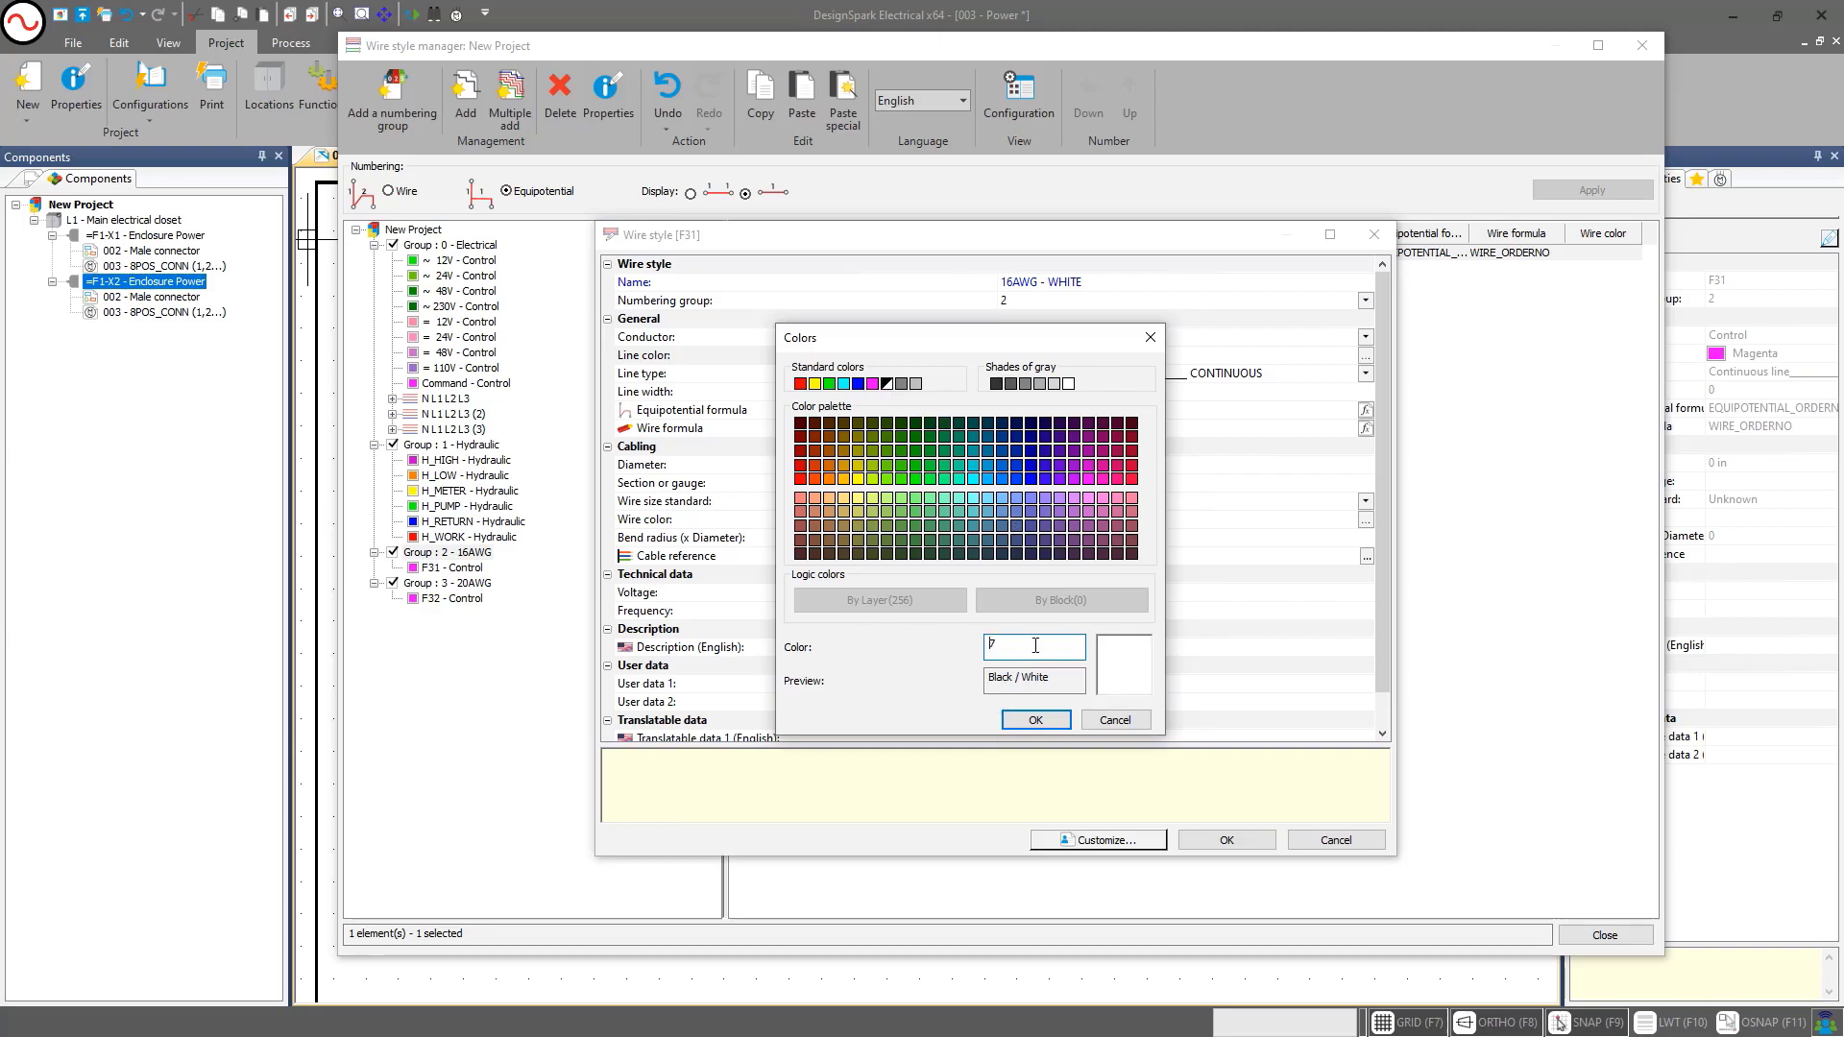
click(1037, 719)
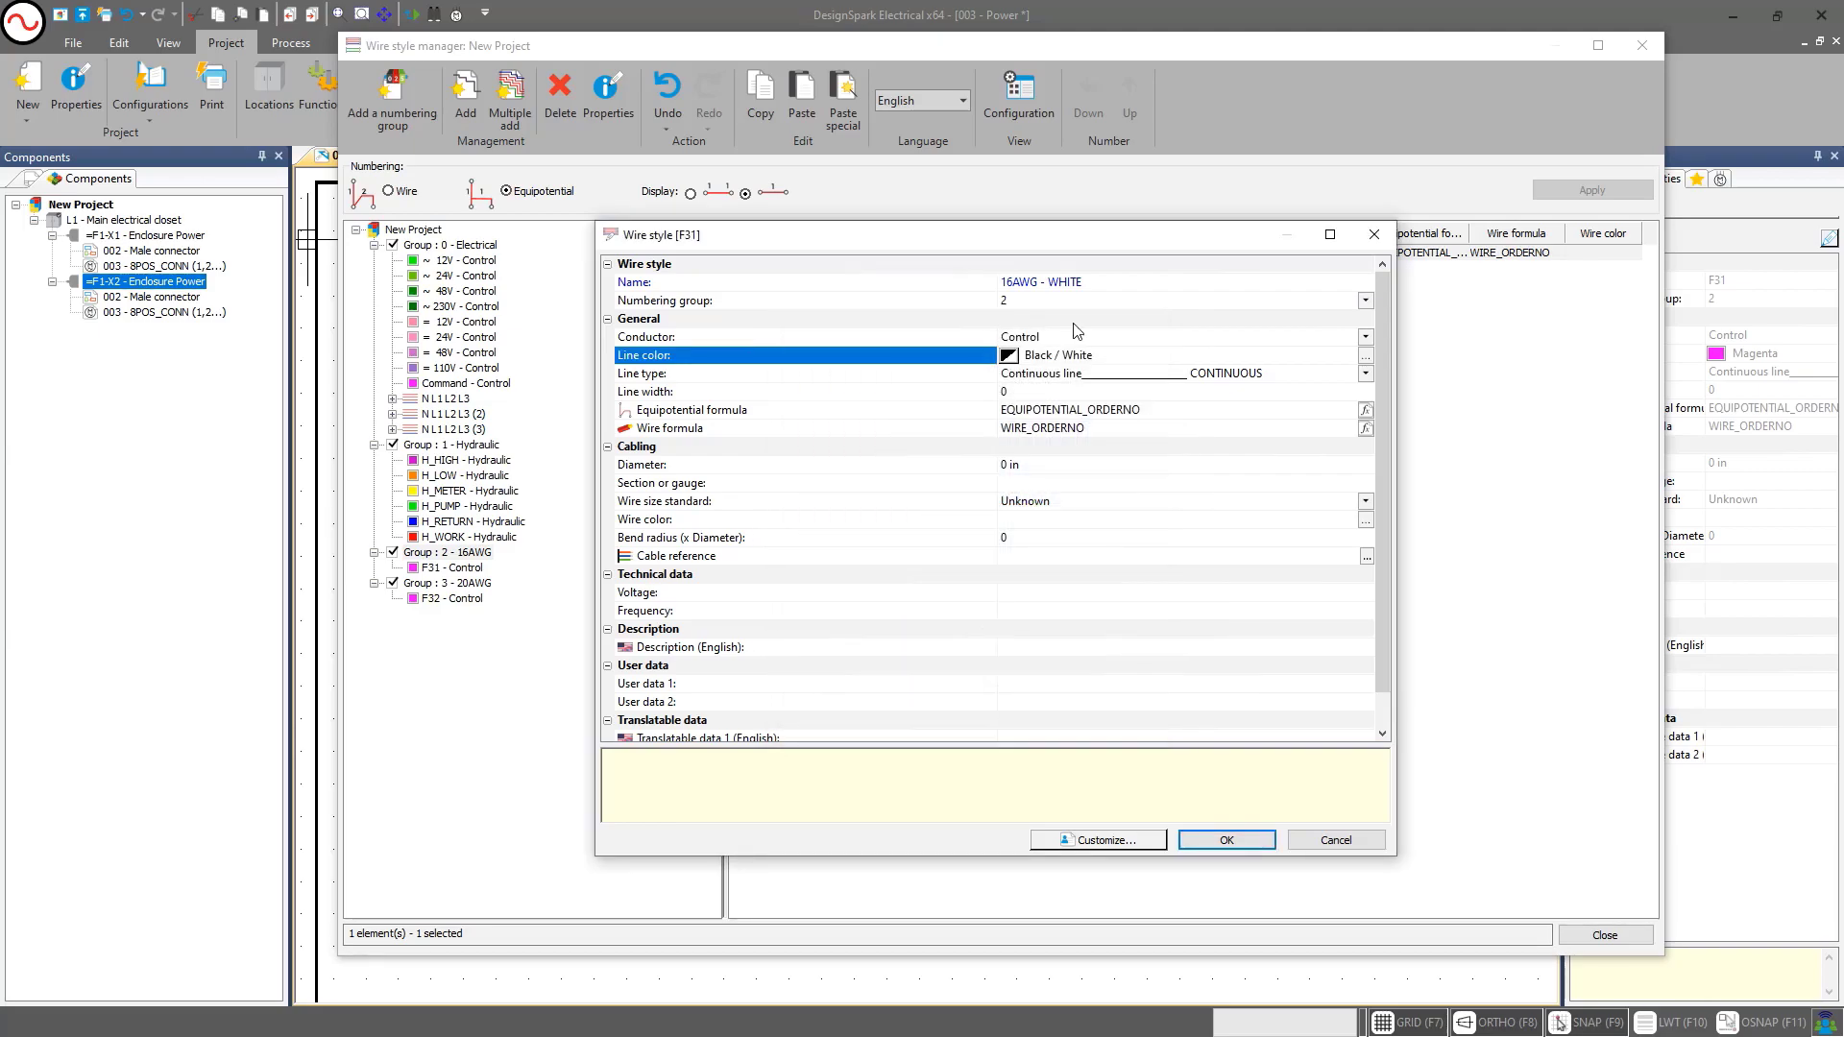
click(1058, 377)
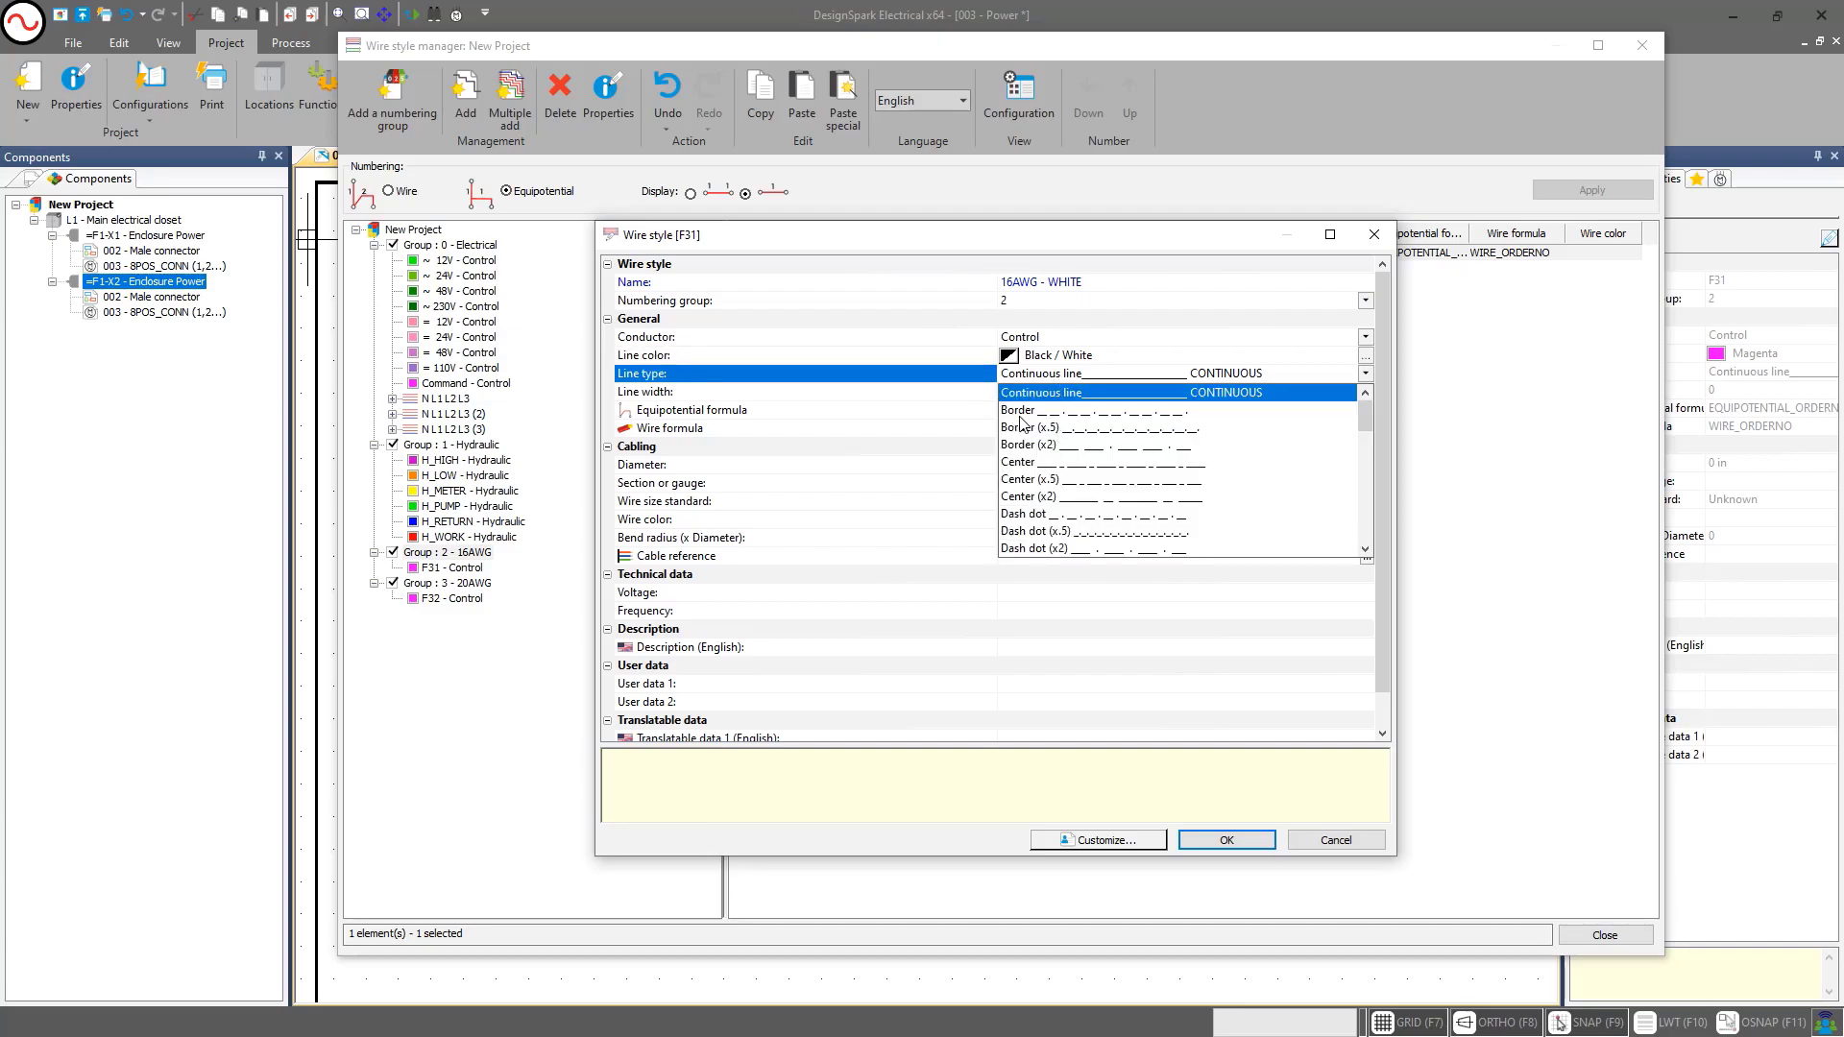
click(989, 394)
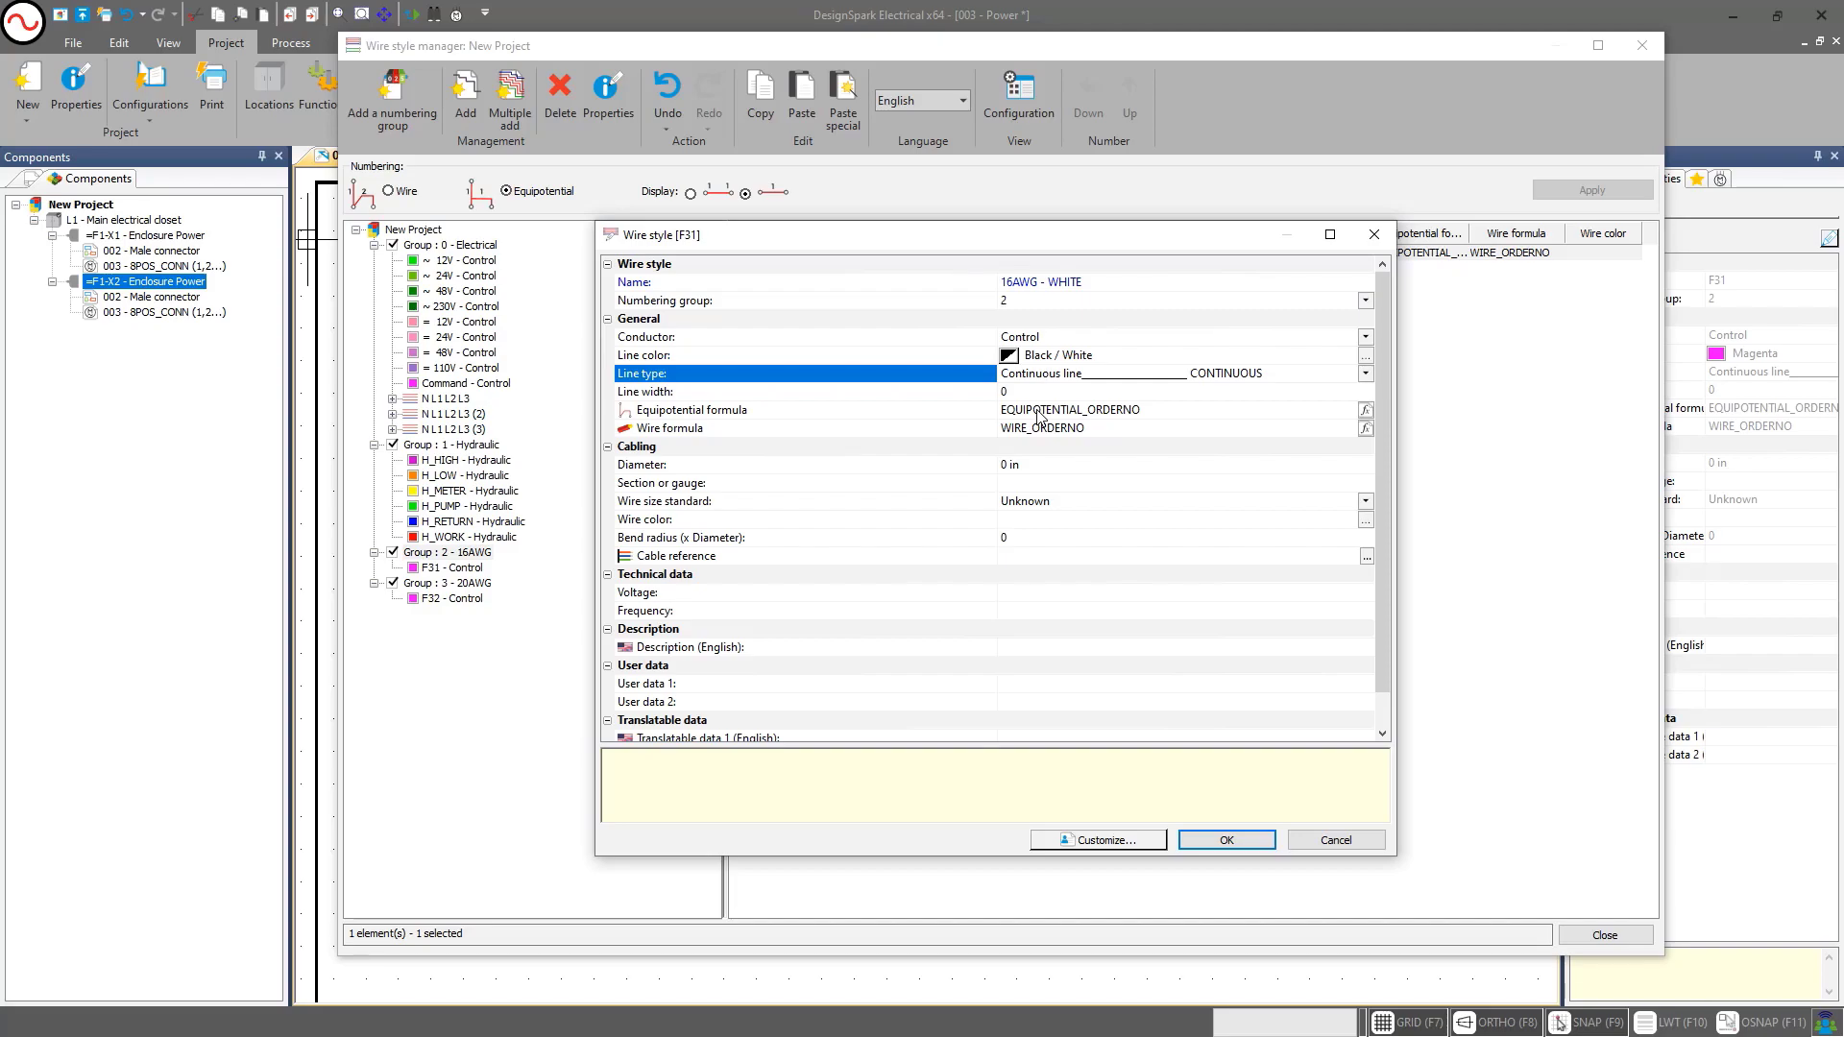
Set the wire style's section or gauge to 16 with the Gauge (AWG standard) wire size standard
click(1029, 466)
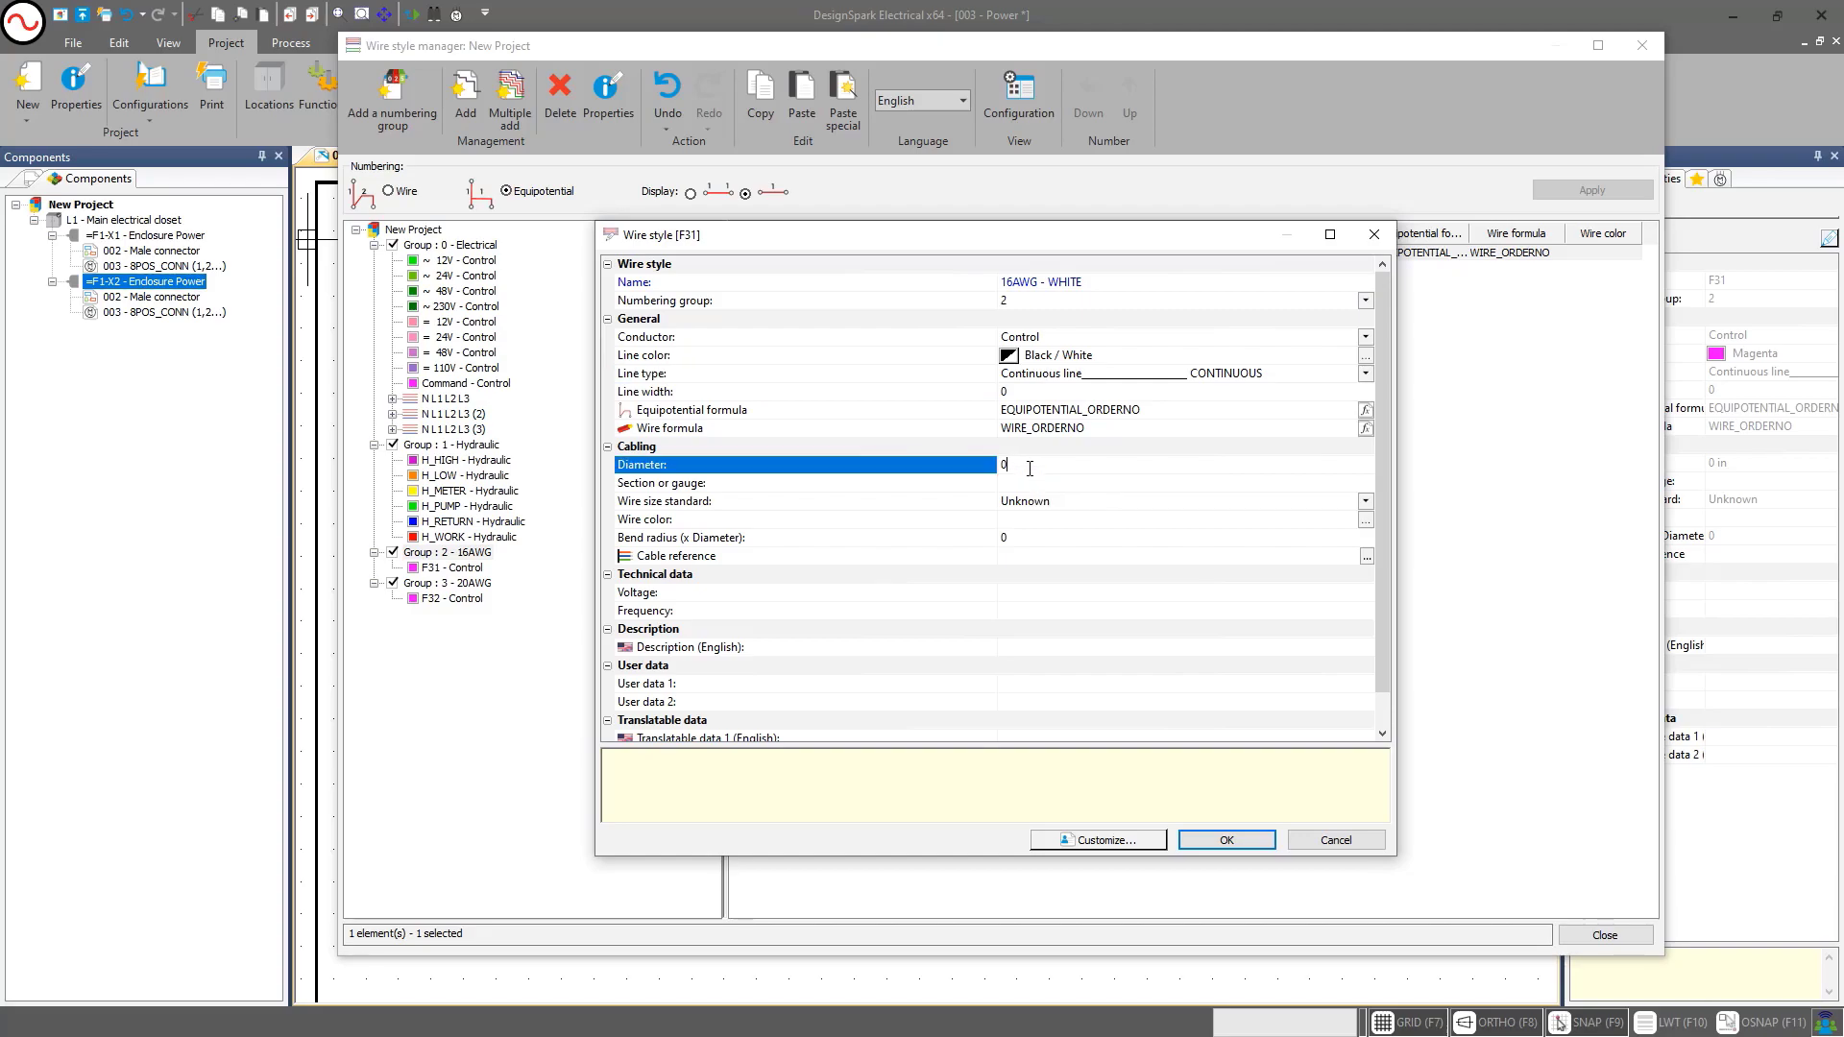
click(1021, 485)
text(16)
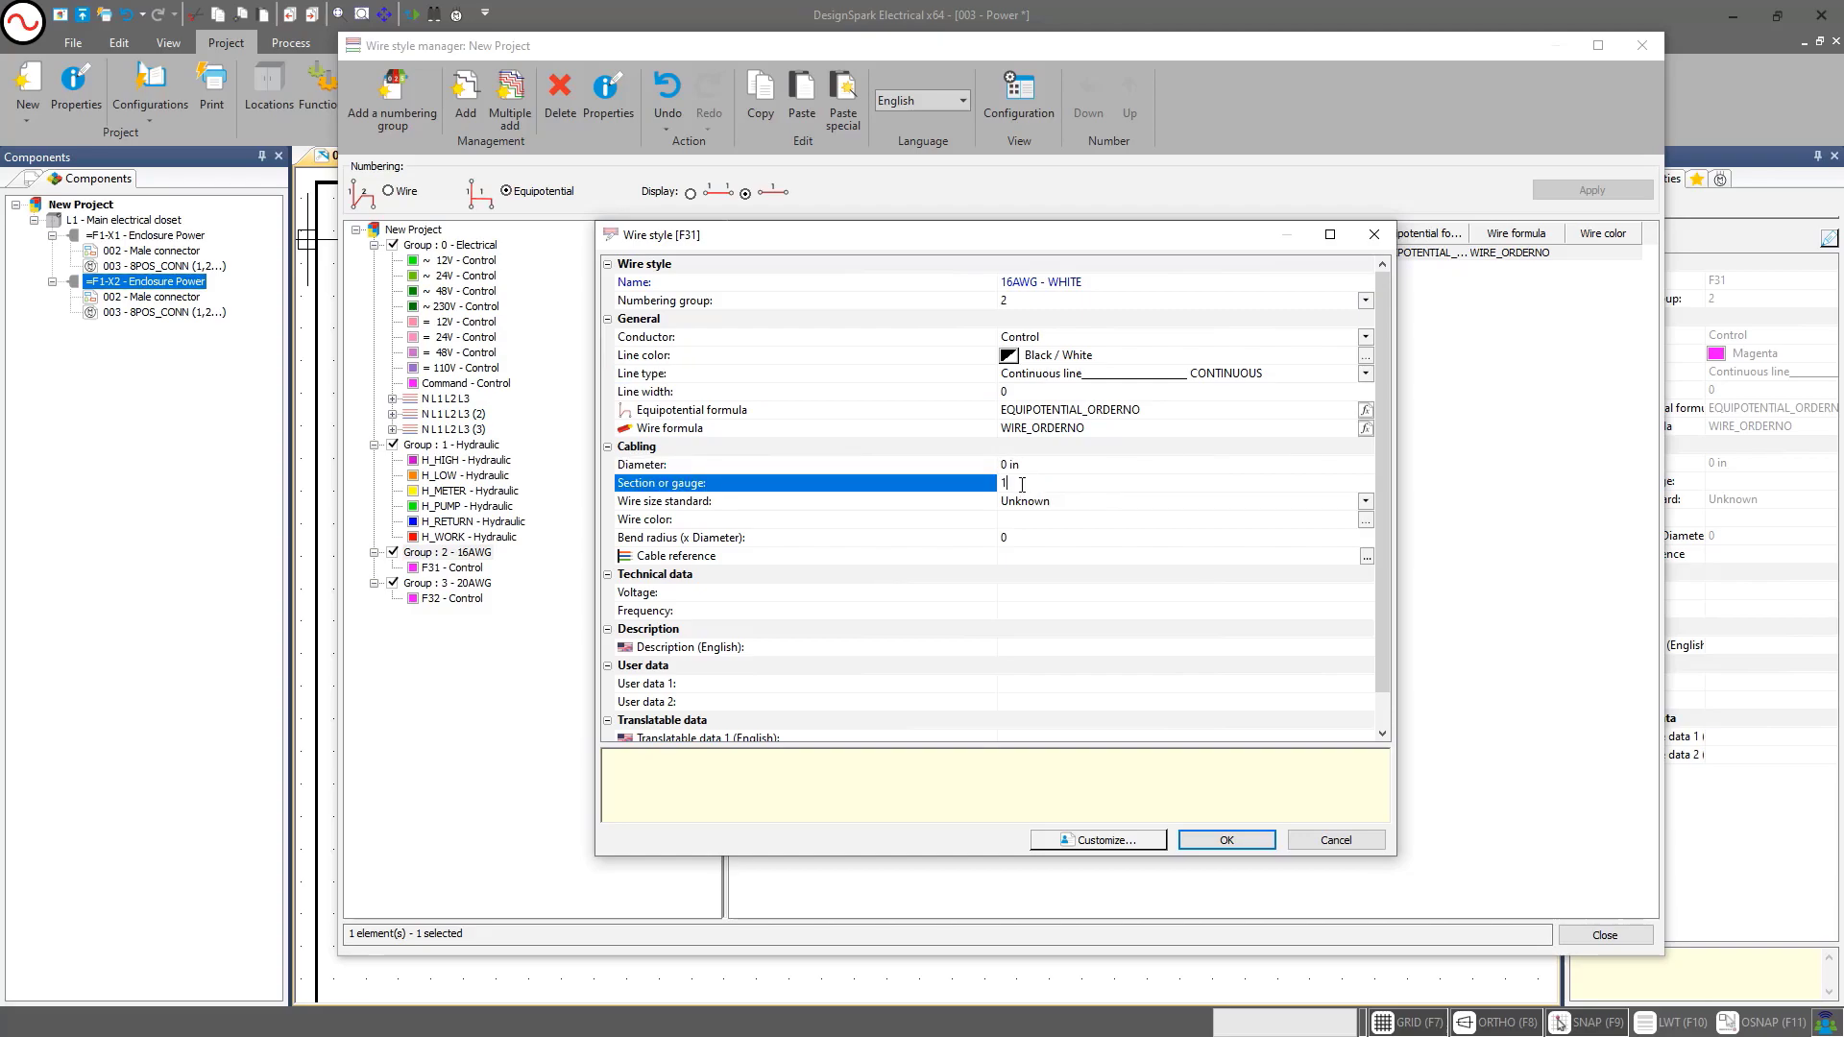
click(1025, 501)
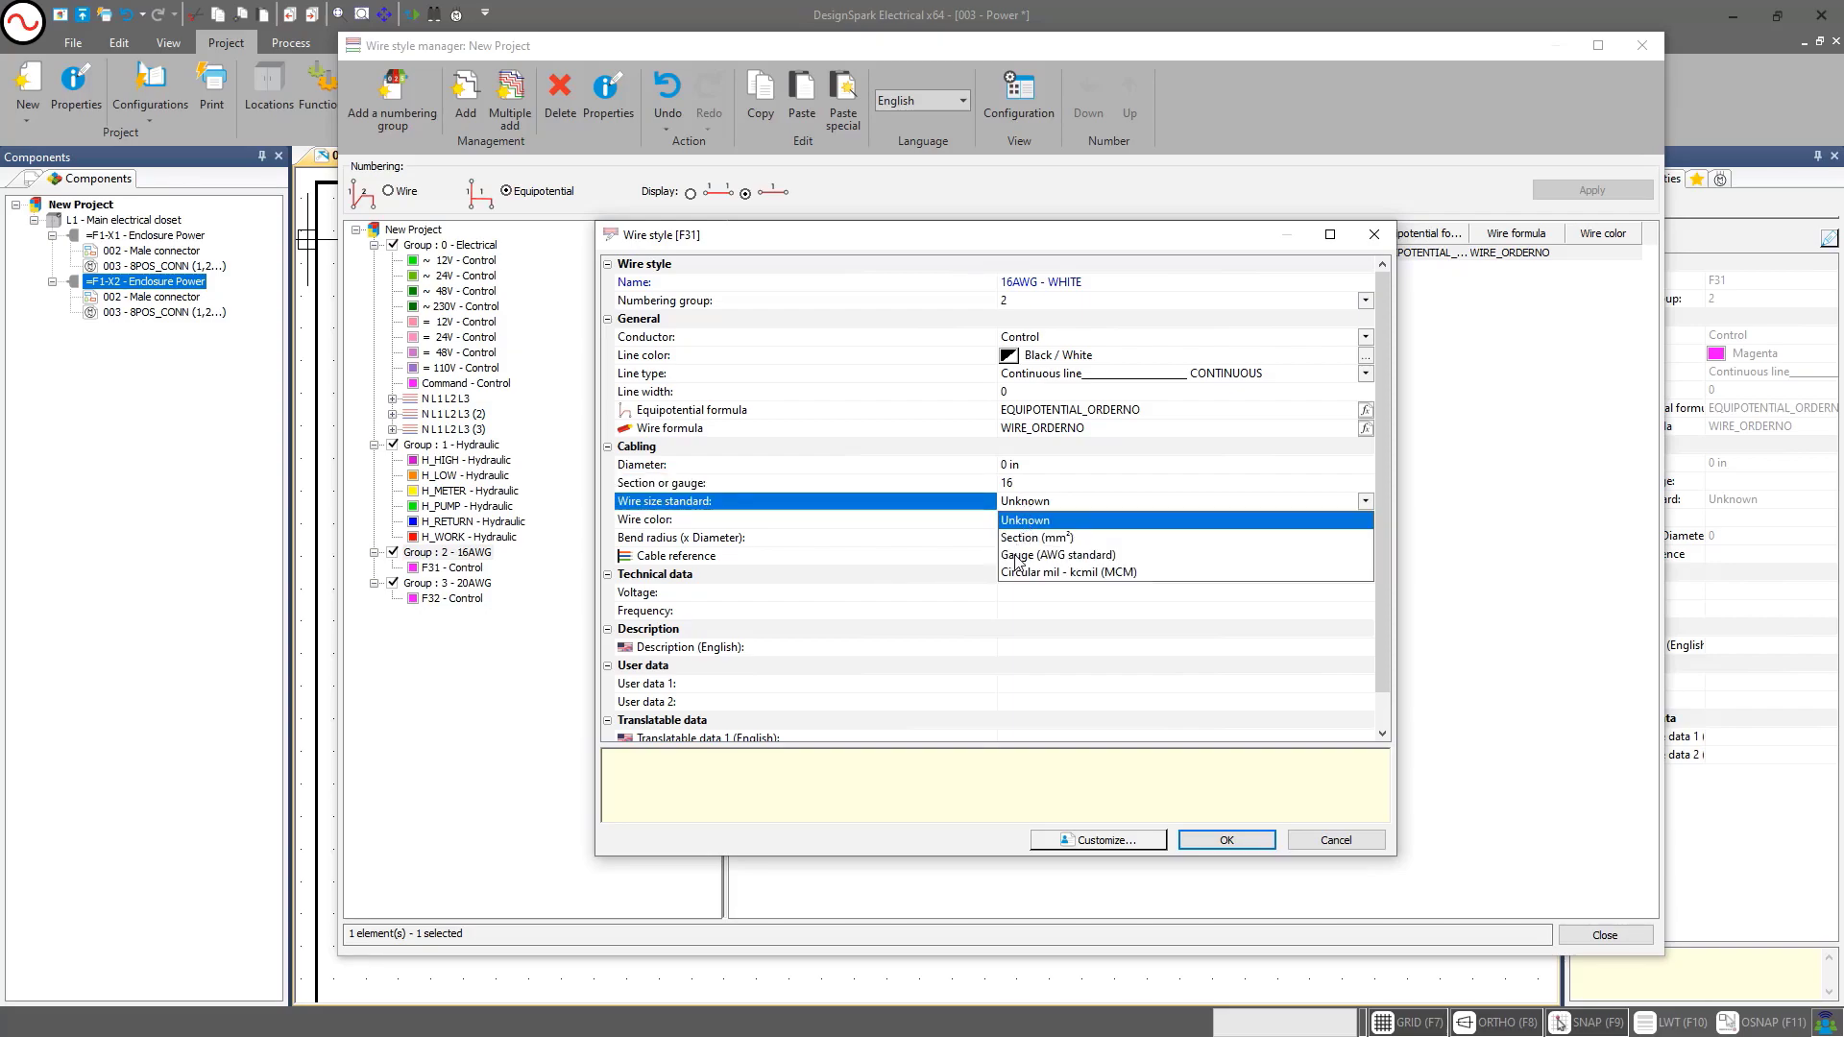
click(1020, 555)
Set the wire style's cabling wire color to White as its first and only color
click(1022, 524)
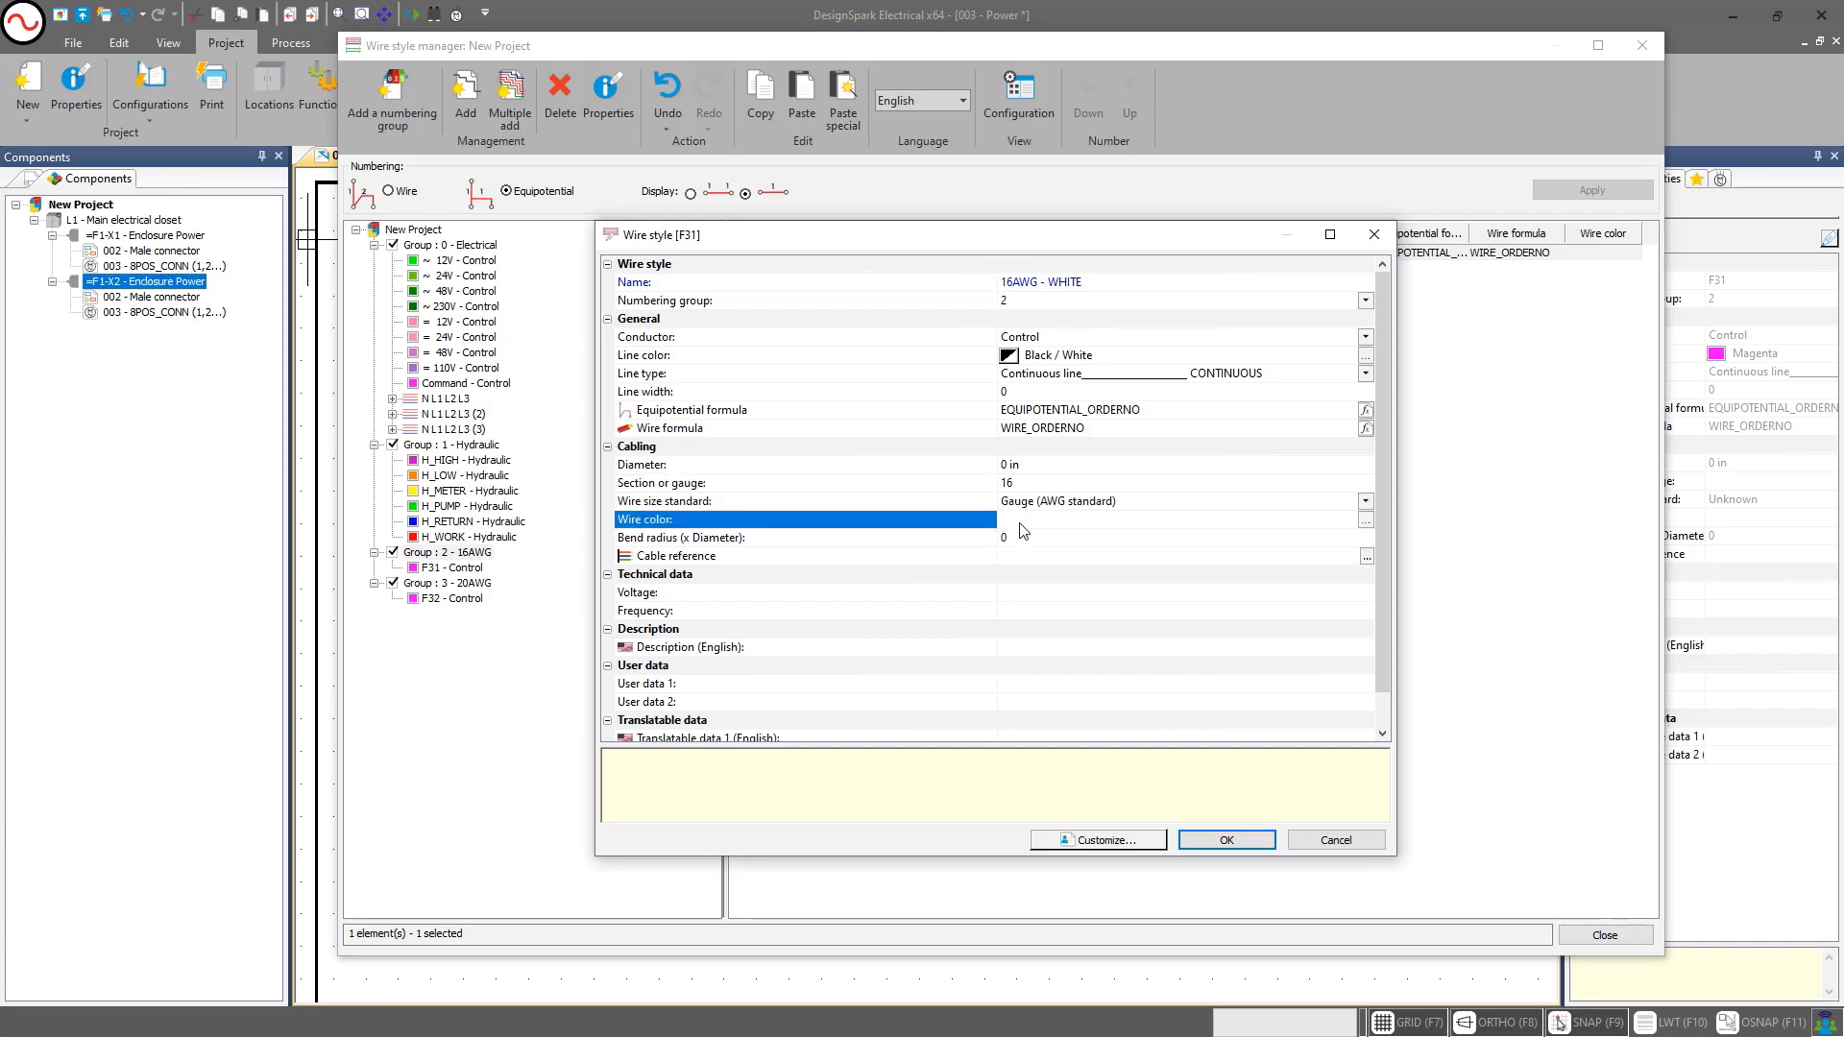
click(1365, 523)
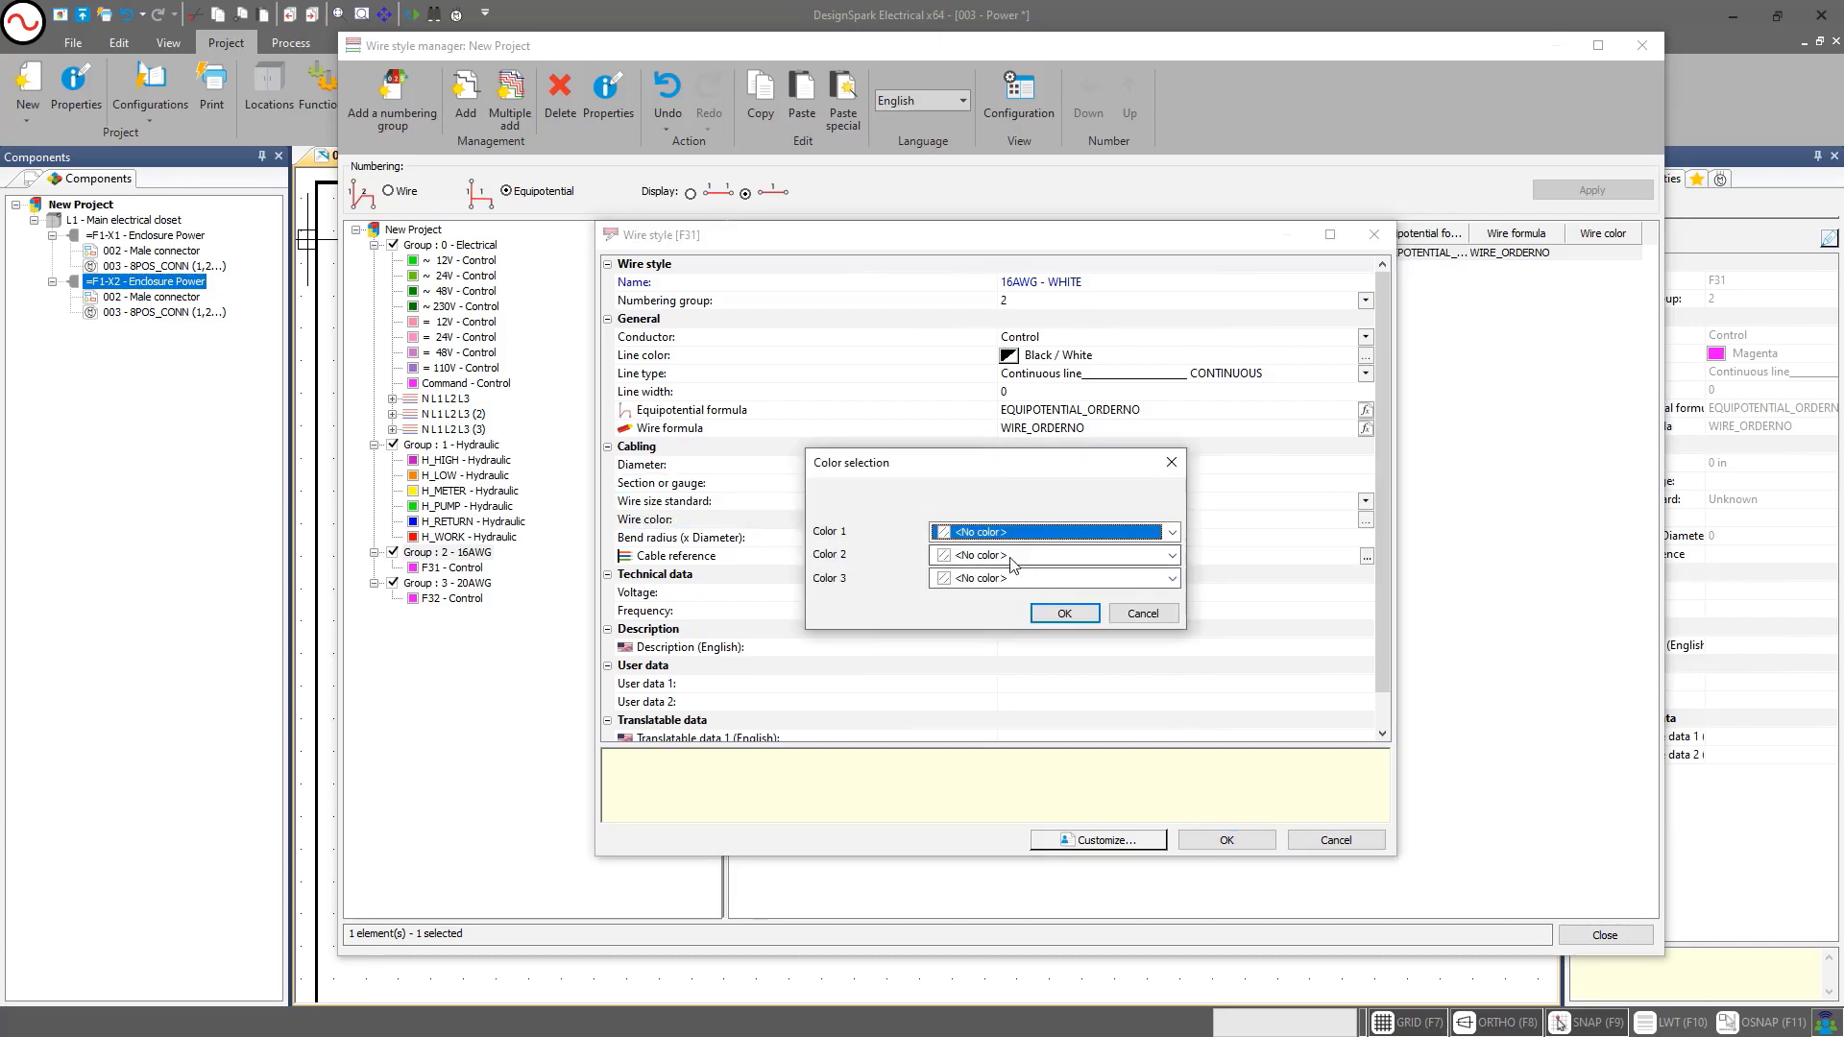
click(999, 534)
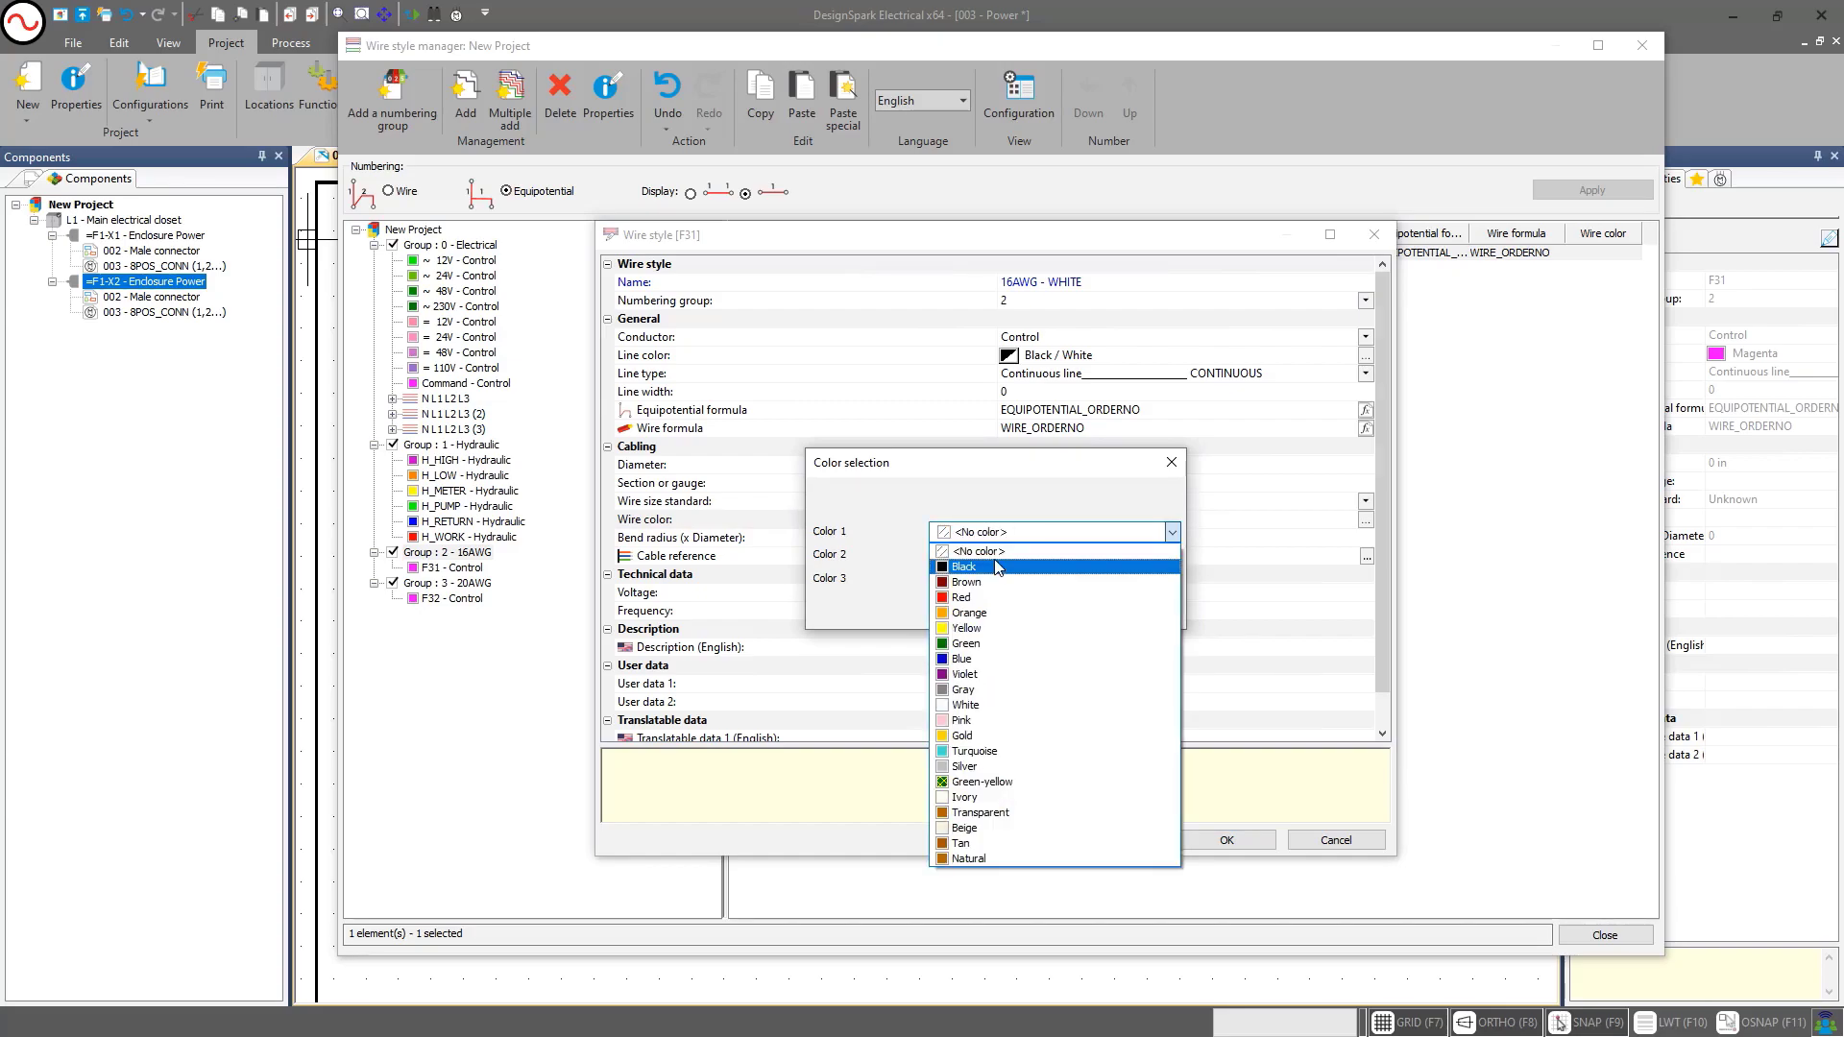
click(1005, 705)
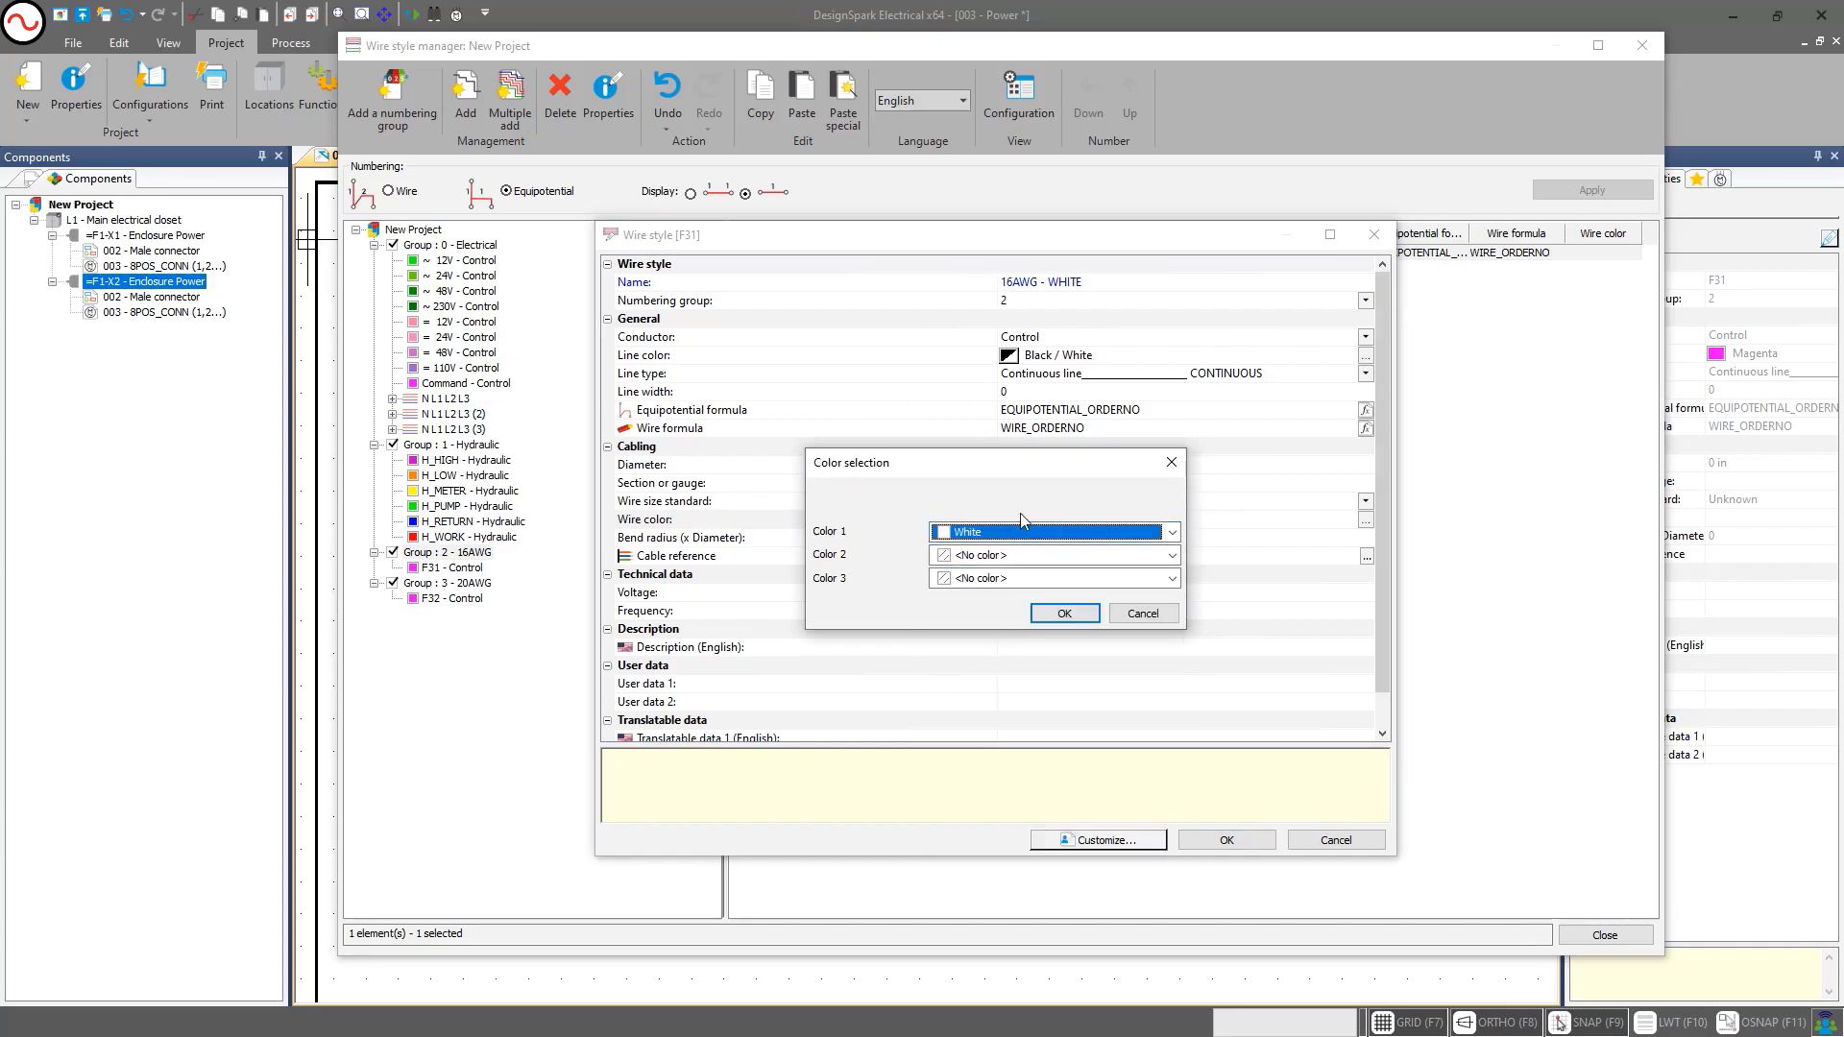
click(1056, 613)
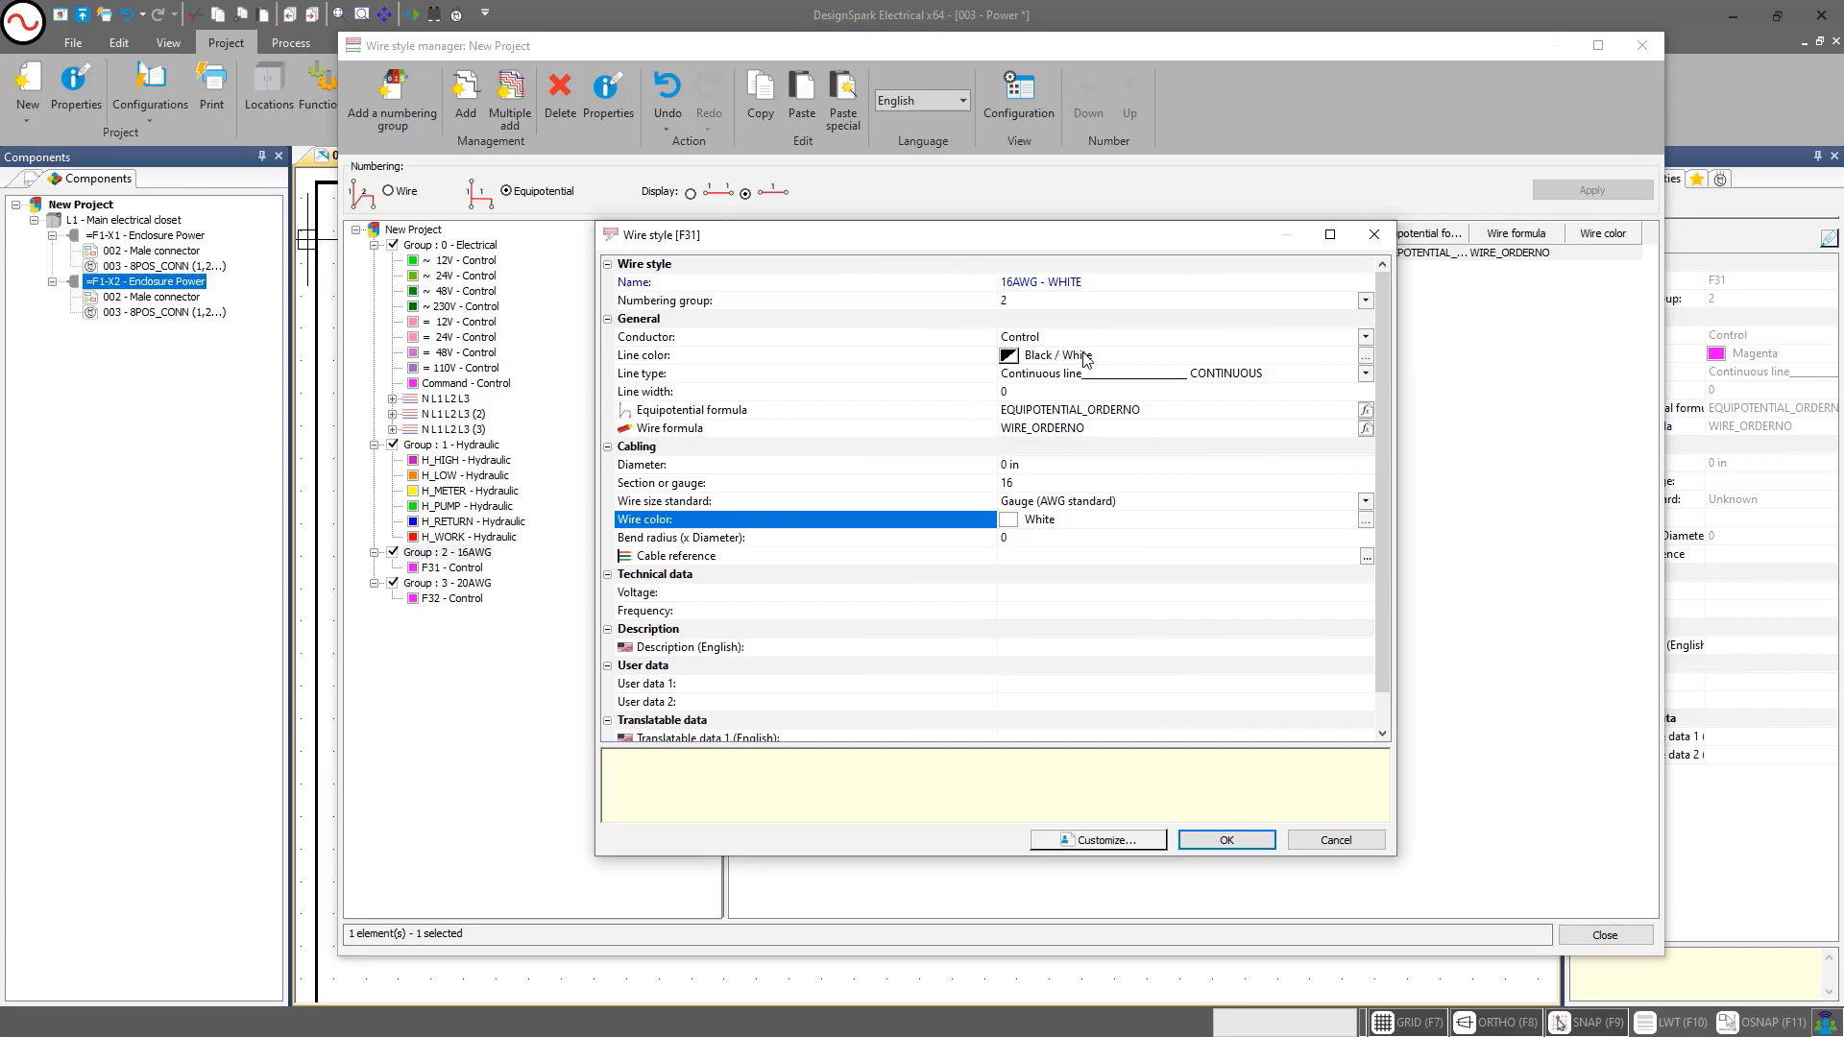
click(1022, 537)
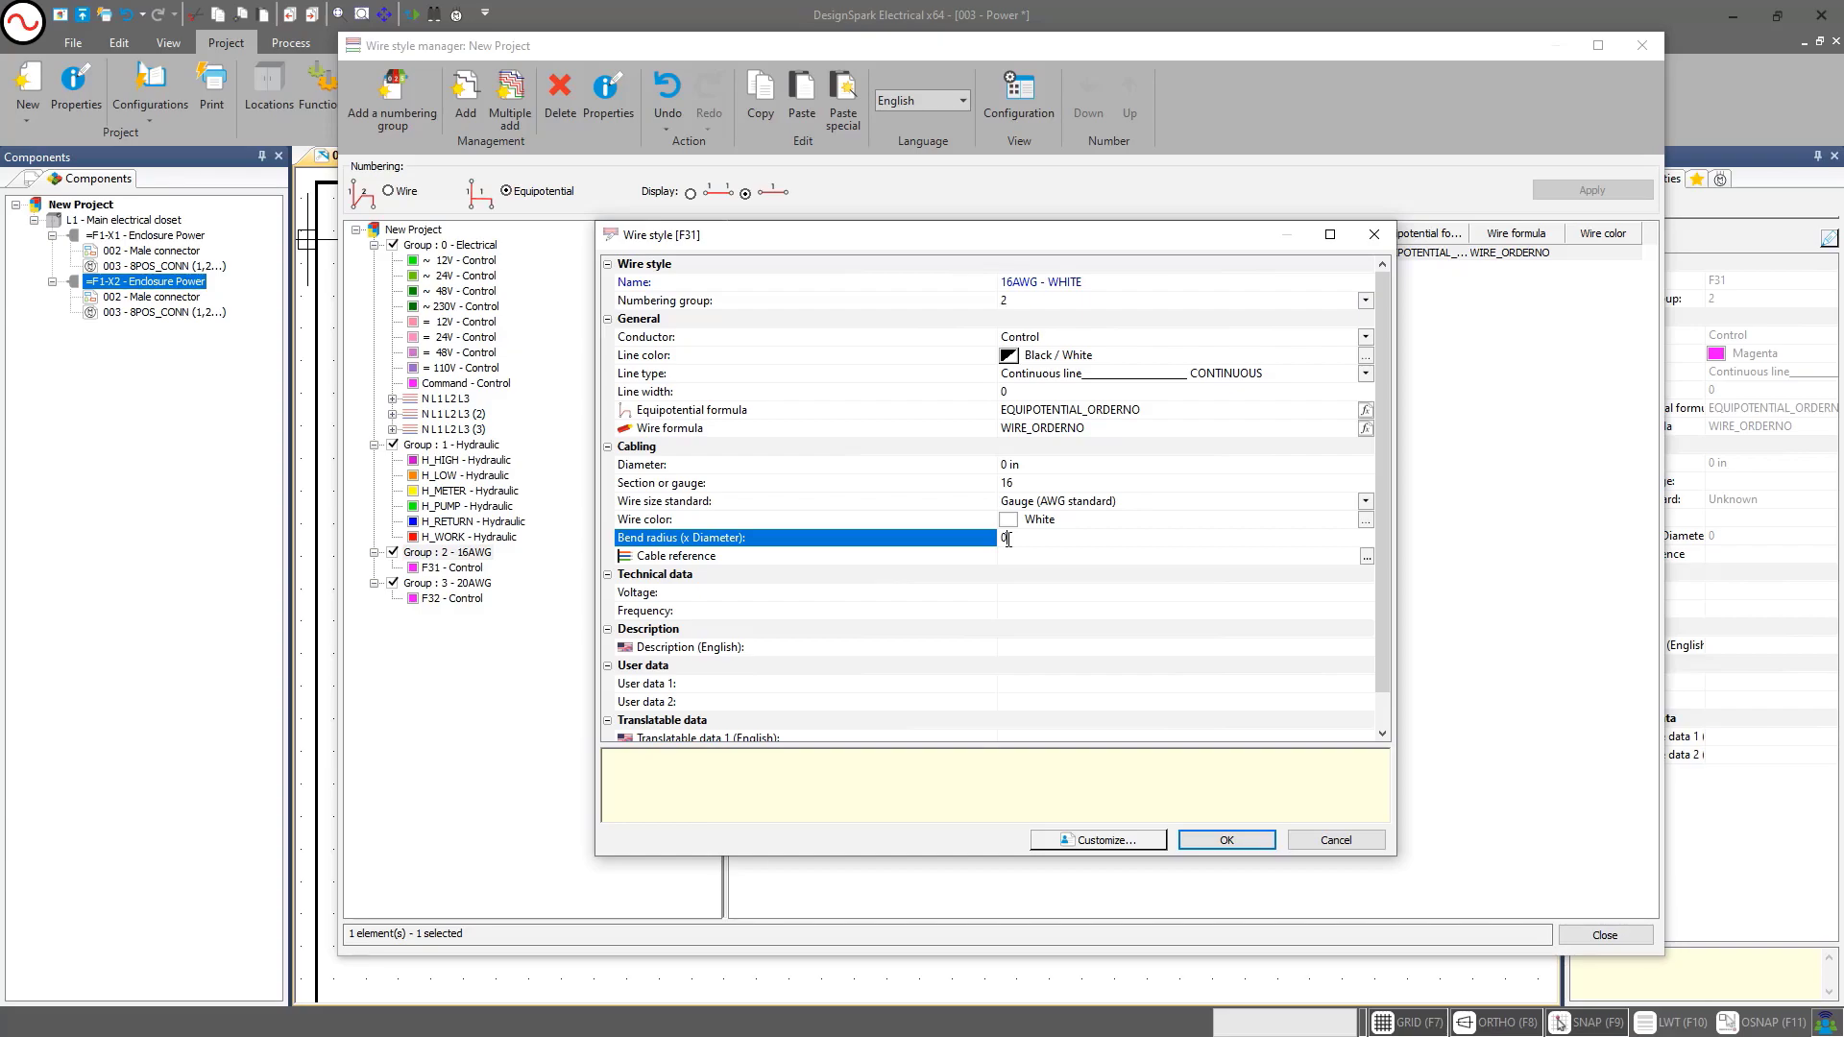
scroll(1020, 576, down, 2)
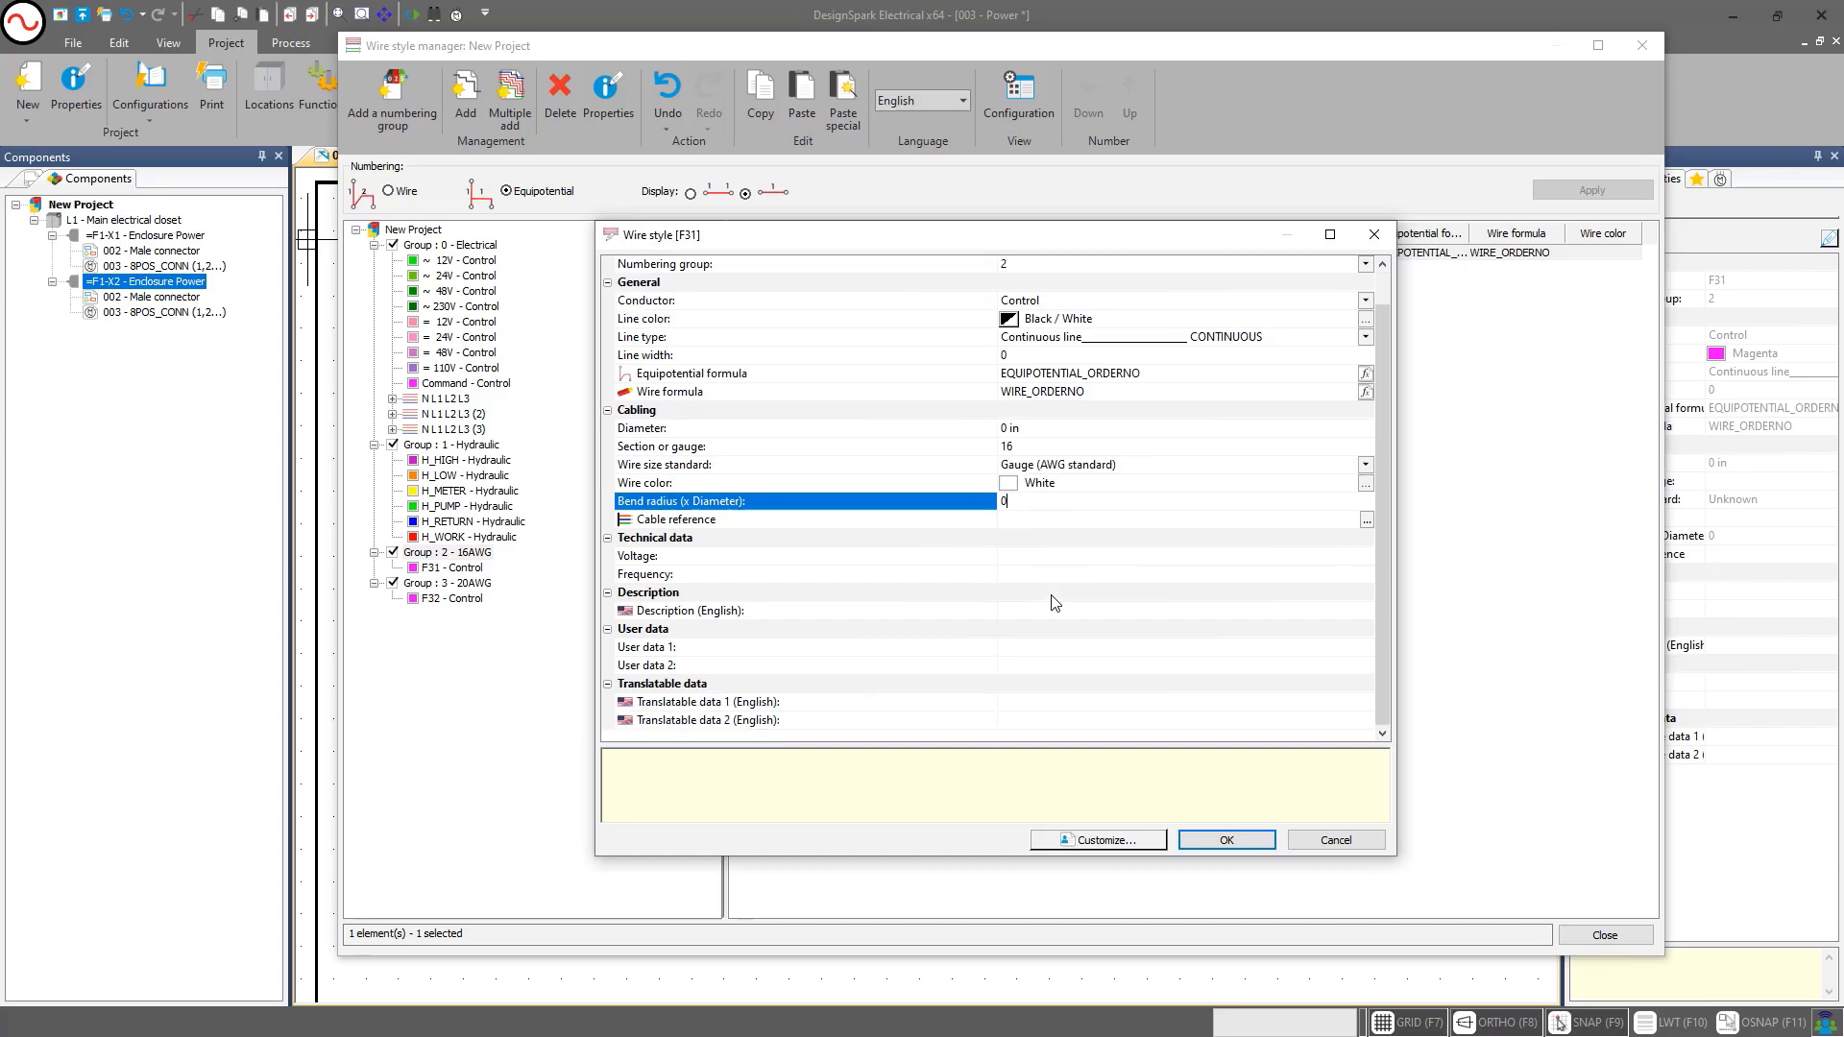
Enter "16AWG - White" as the English description of the white wire style and accept its properties
click(1020, 556)
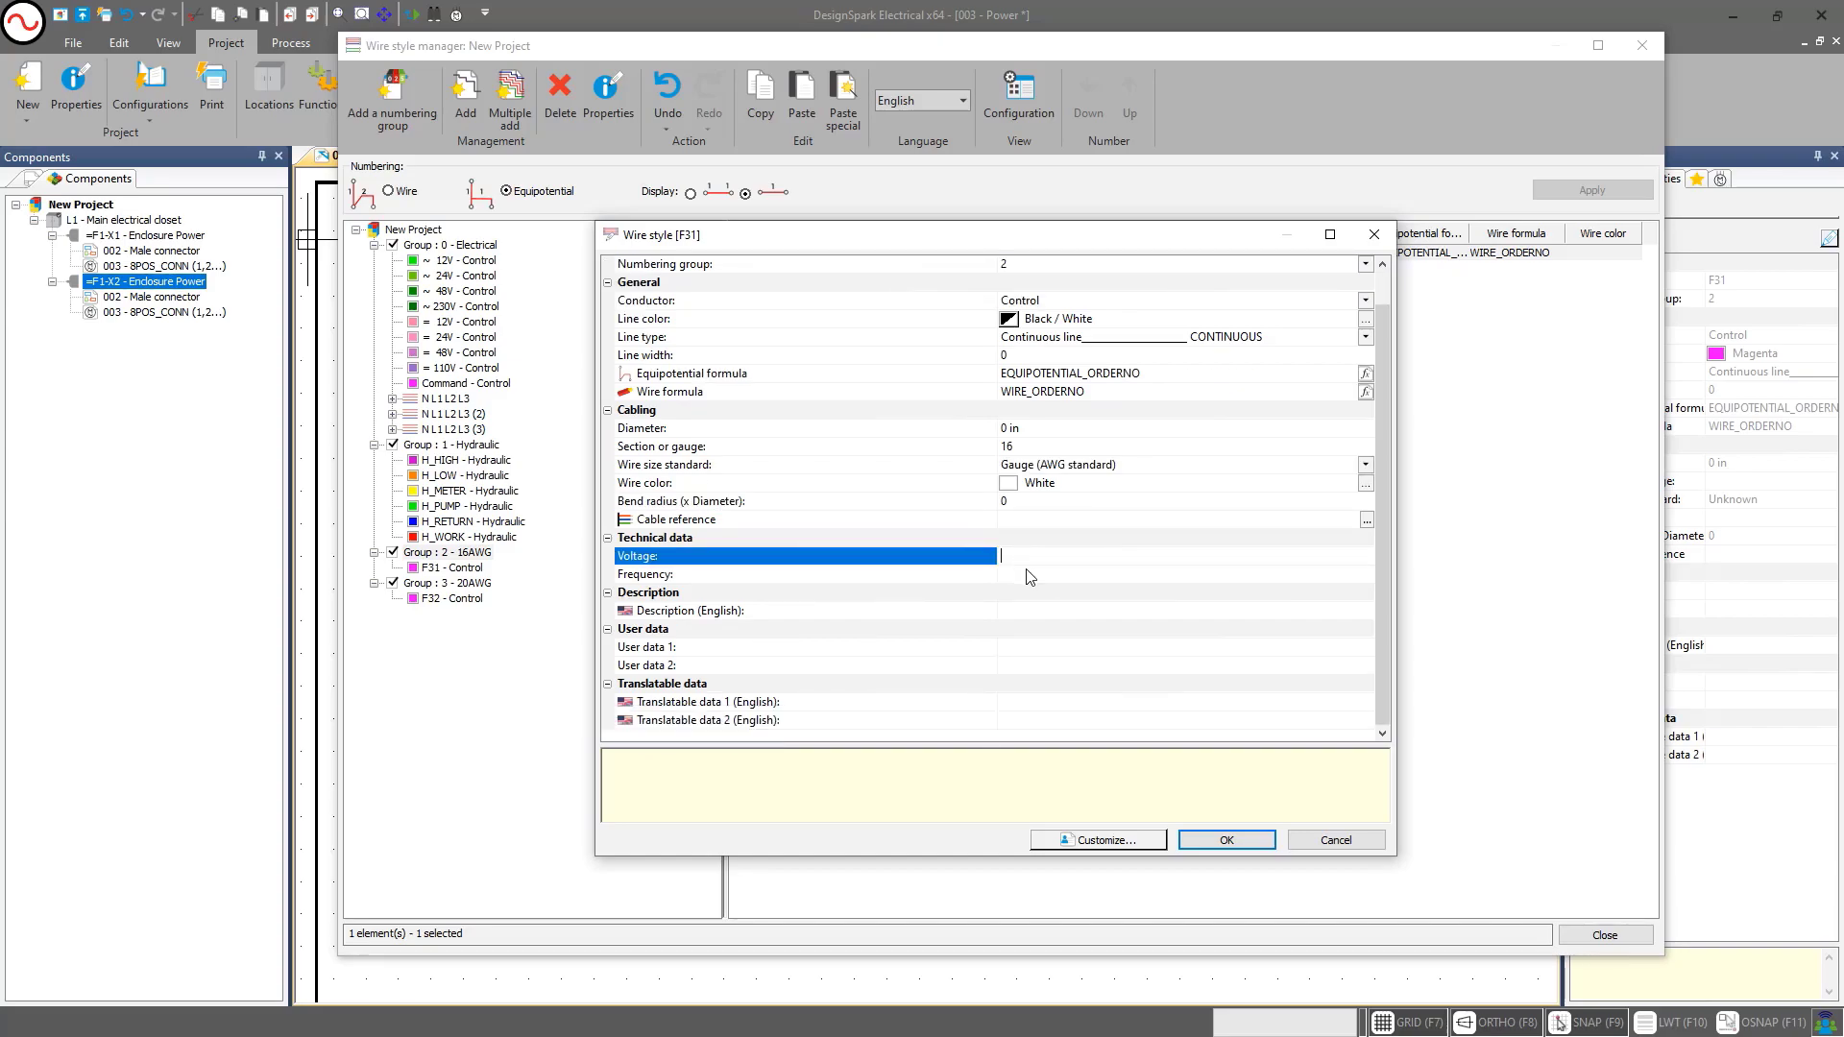
scroll(1029, 576, up, 2)
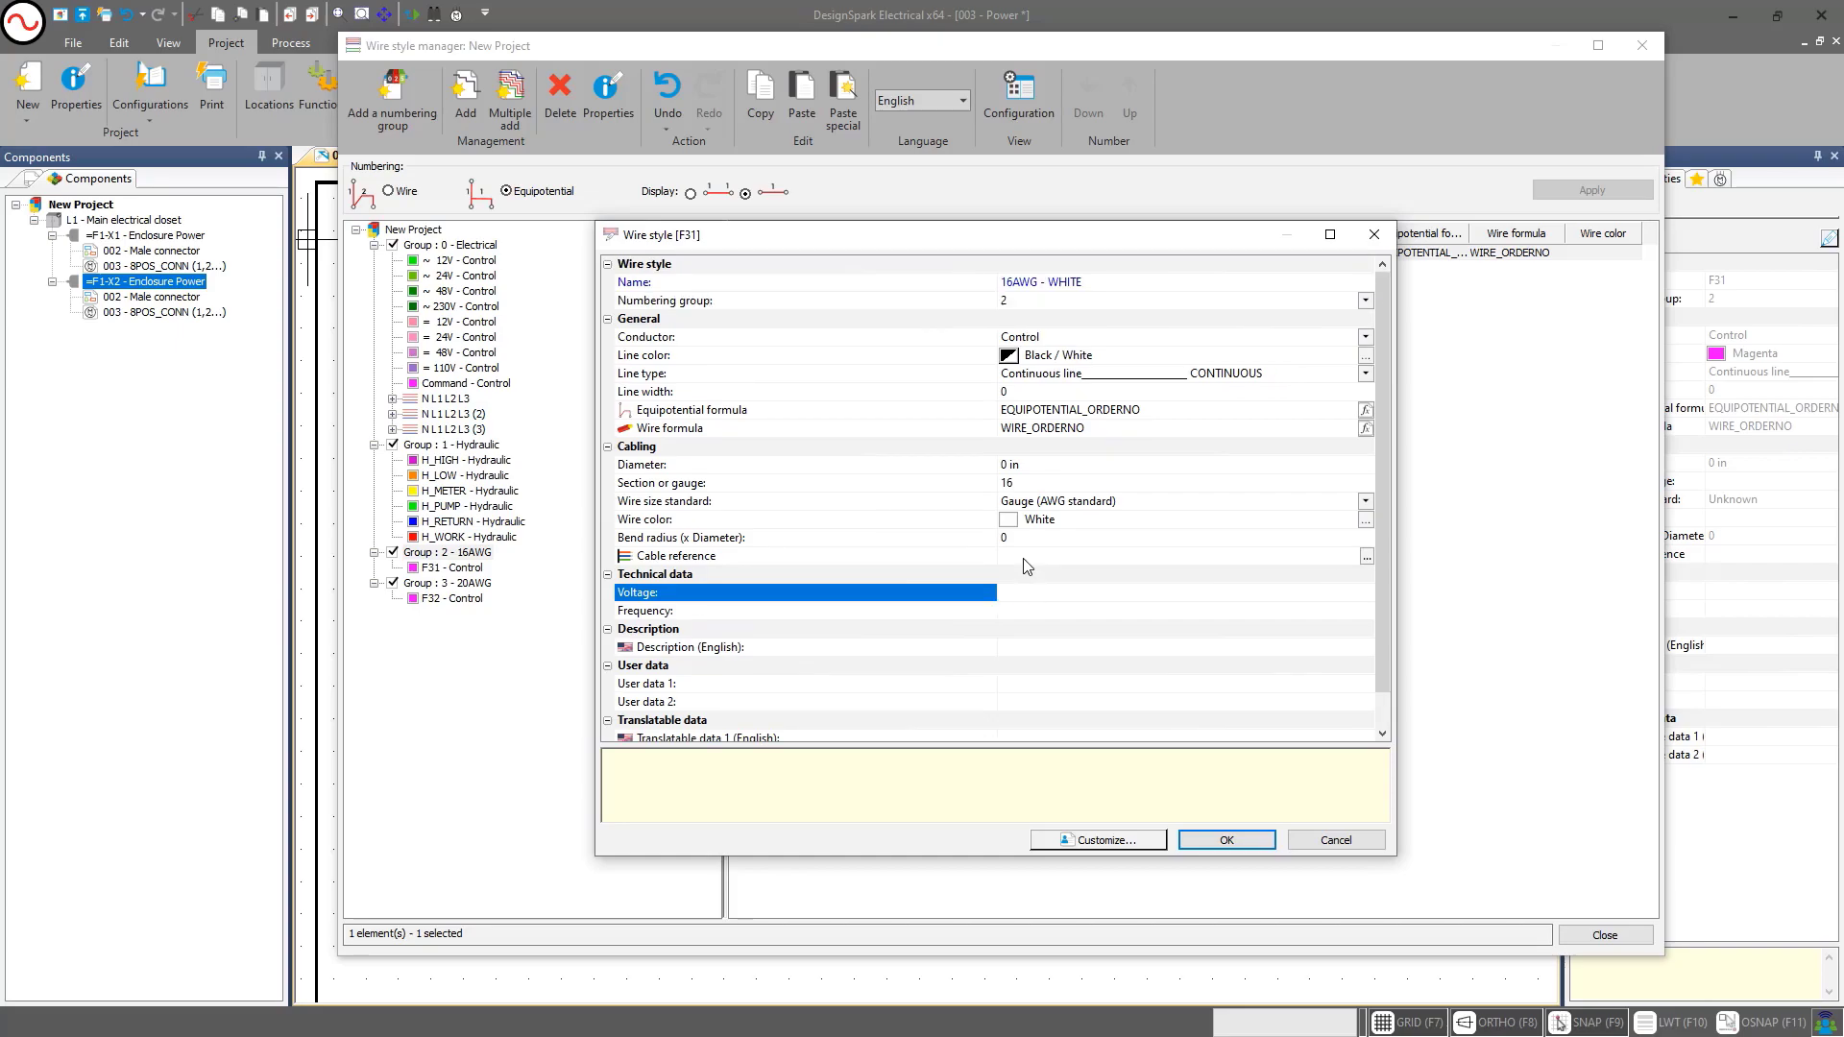
scroll(1058, 566, down, 2)
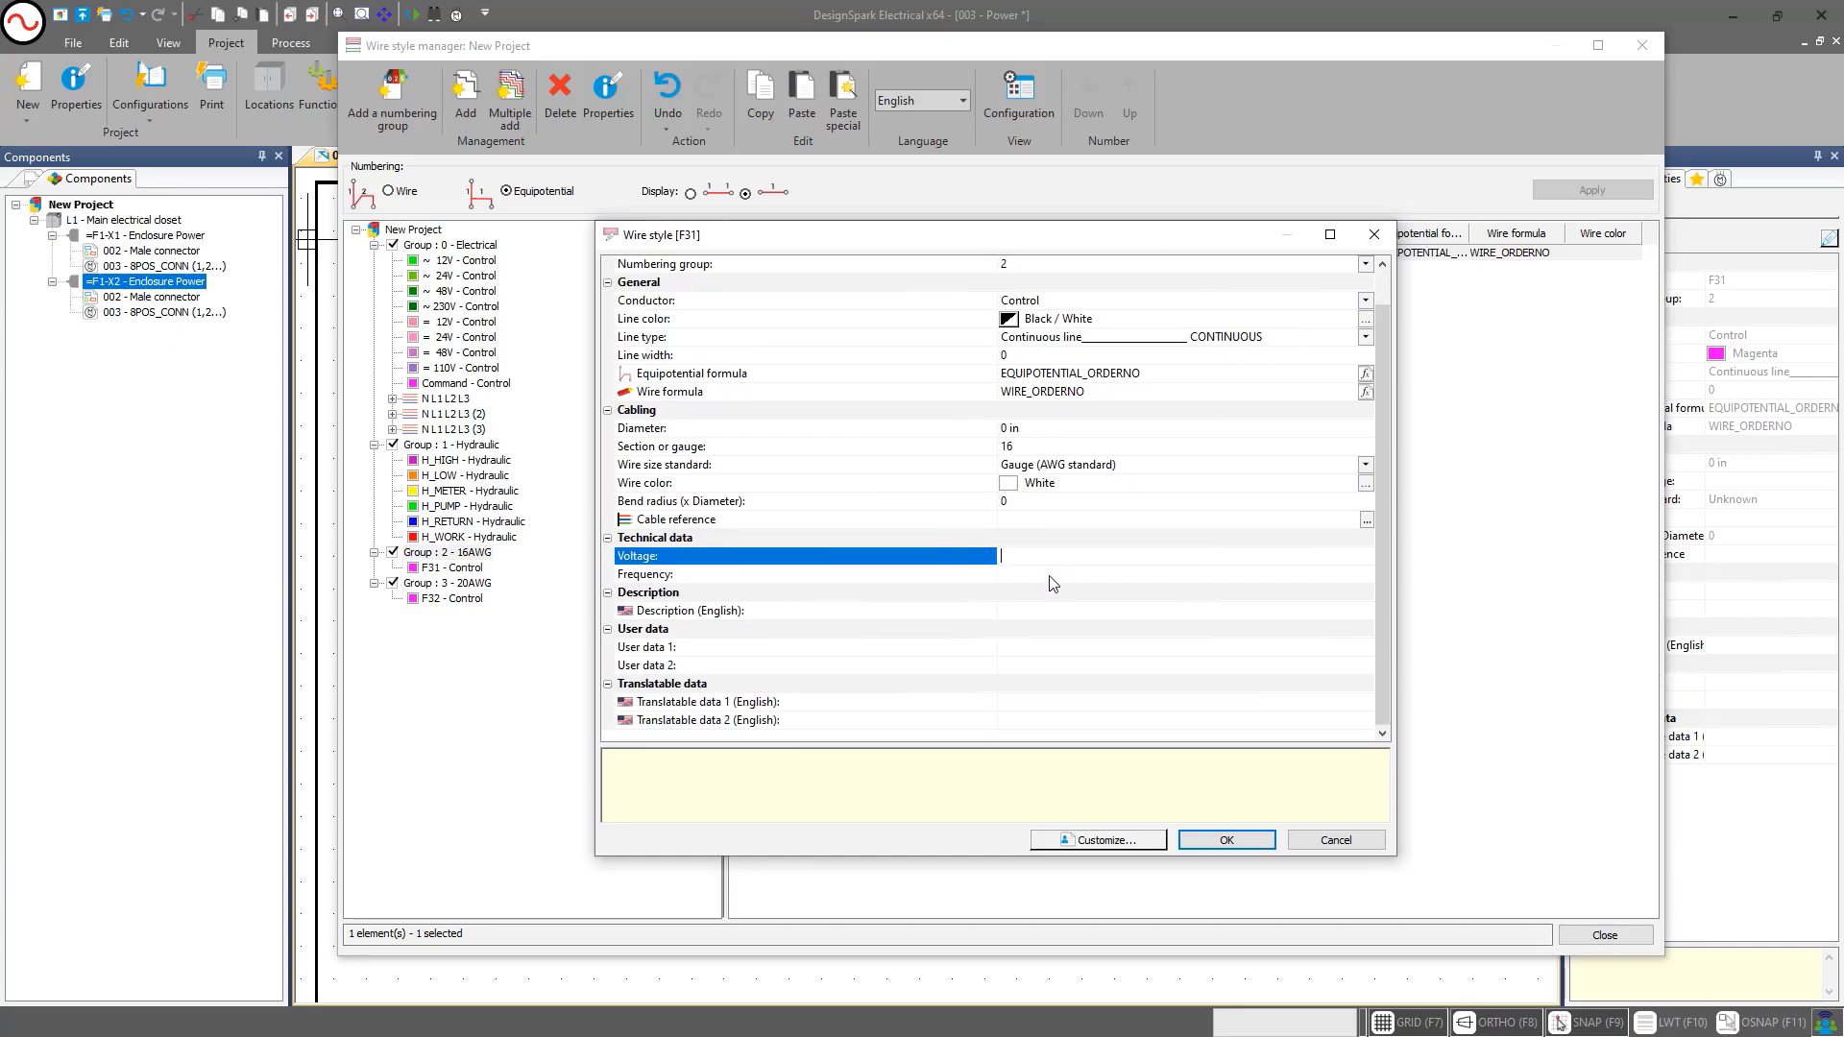
click(1051, 609)
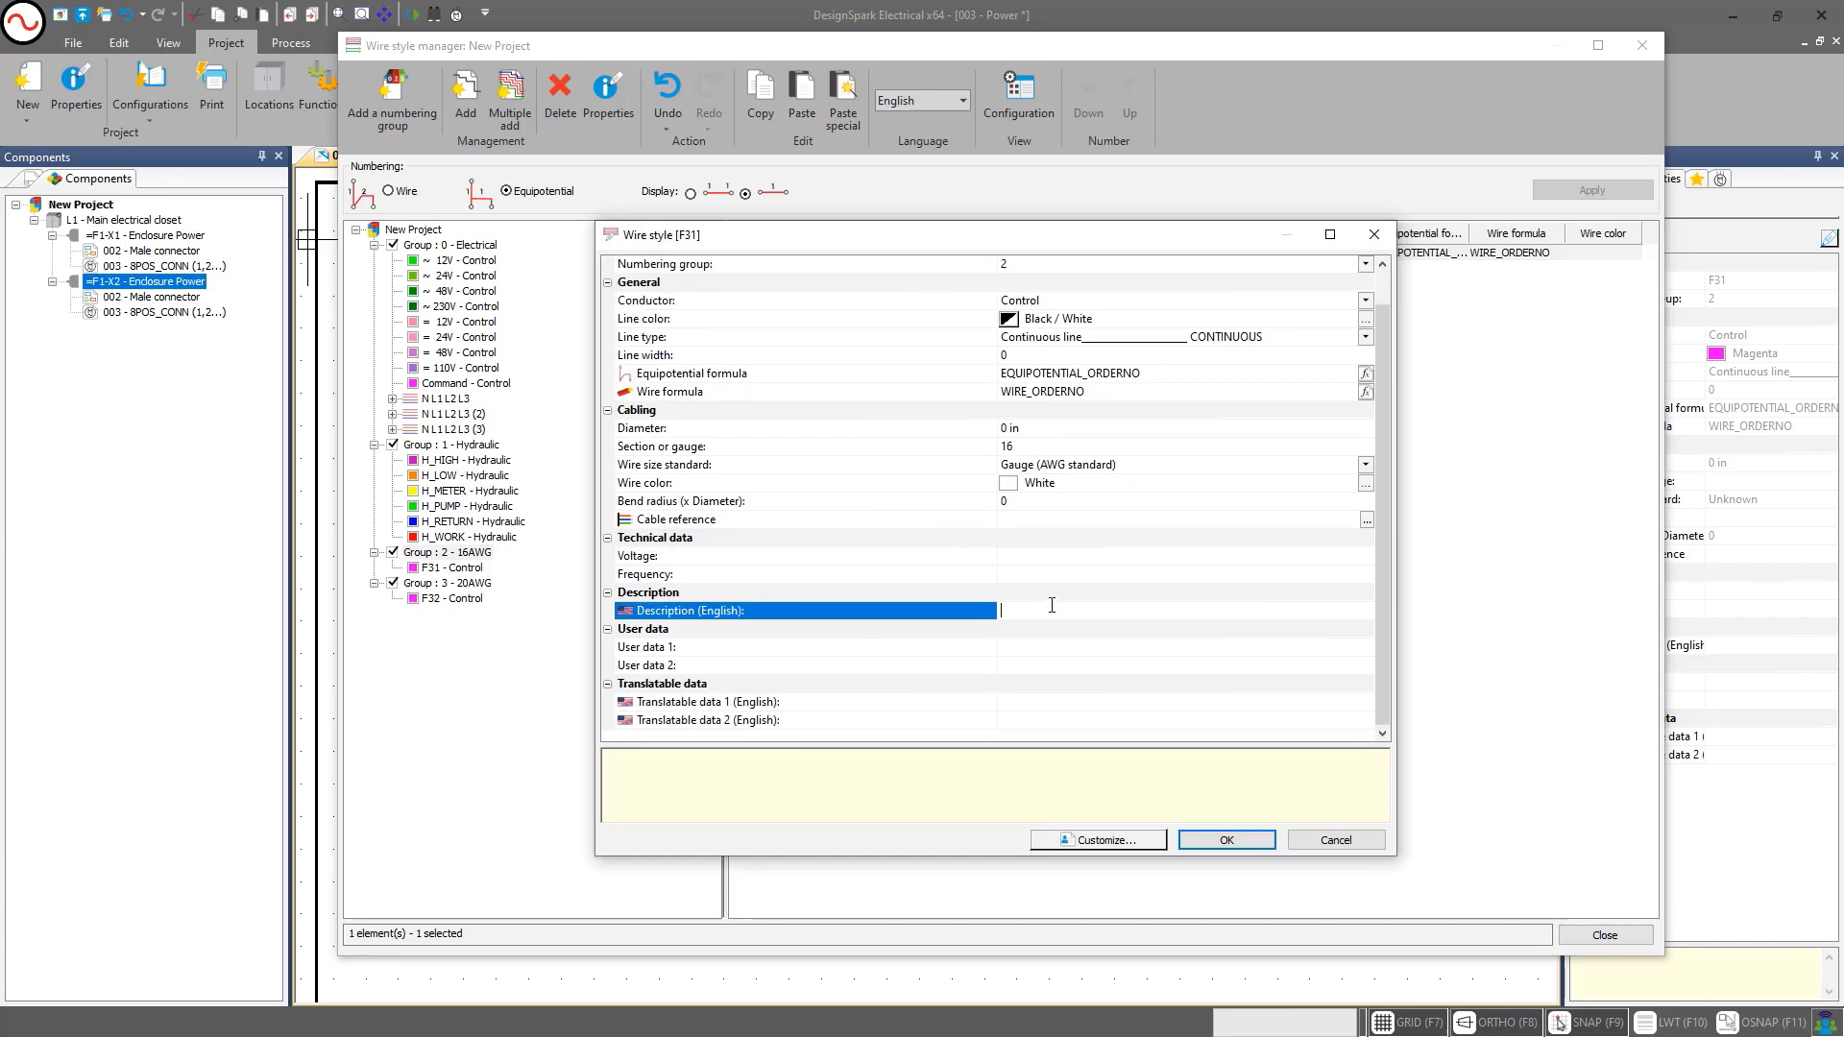
text(16AWG - White)
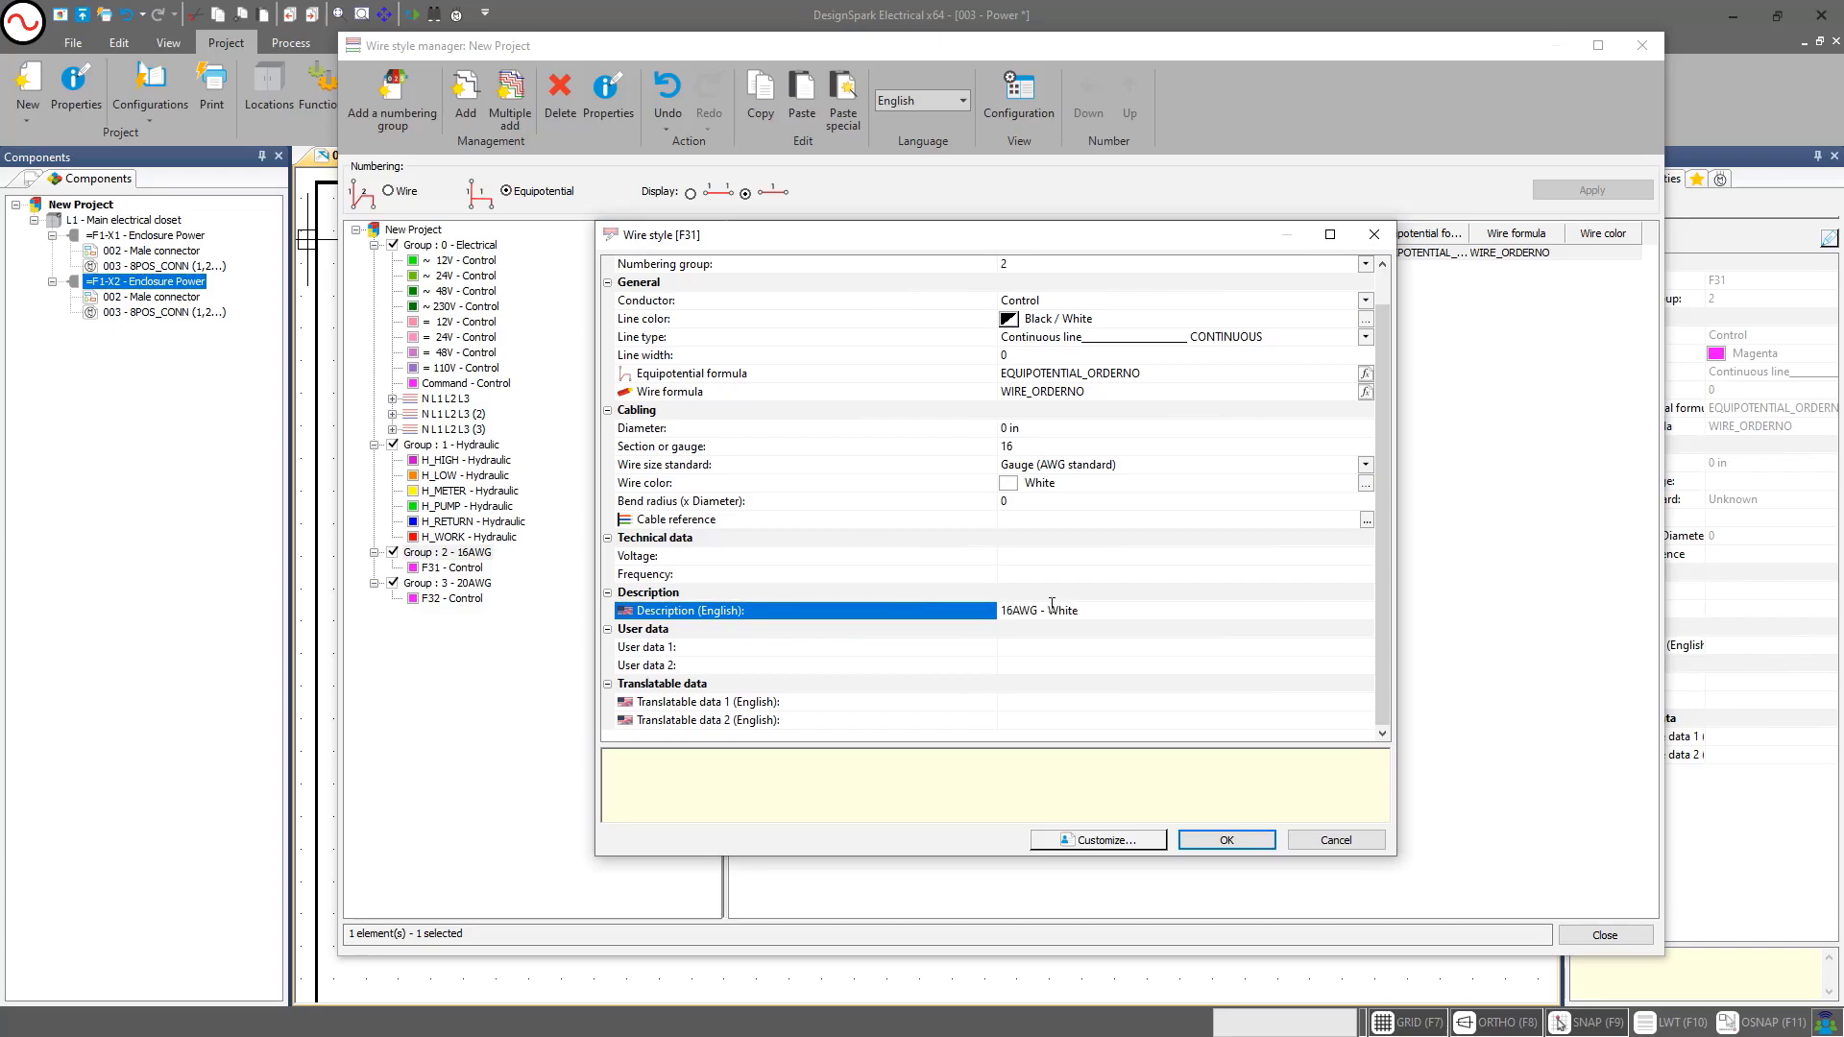
click(1044, 647)
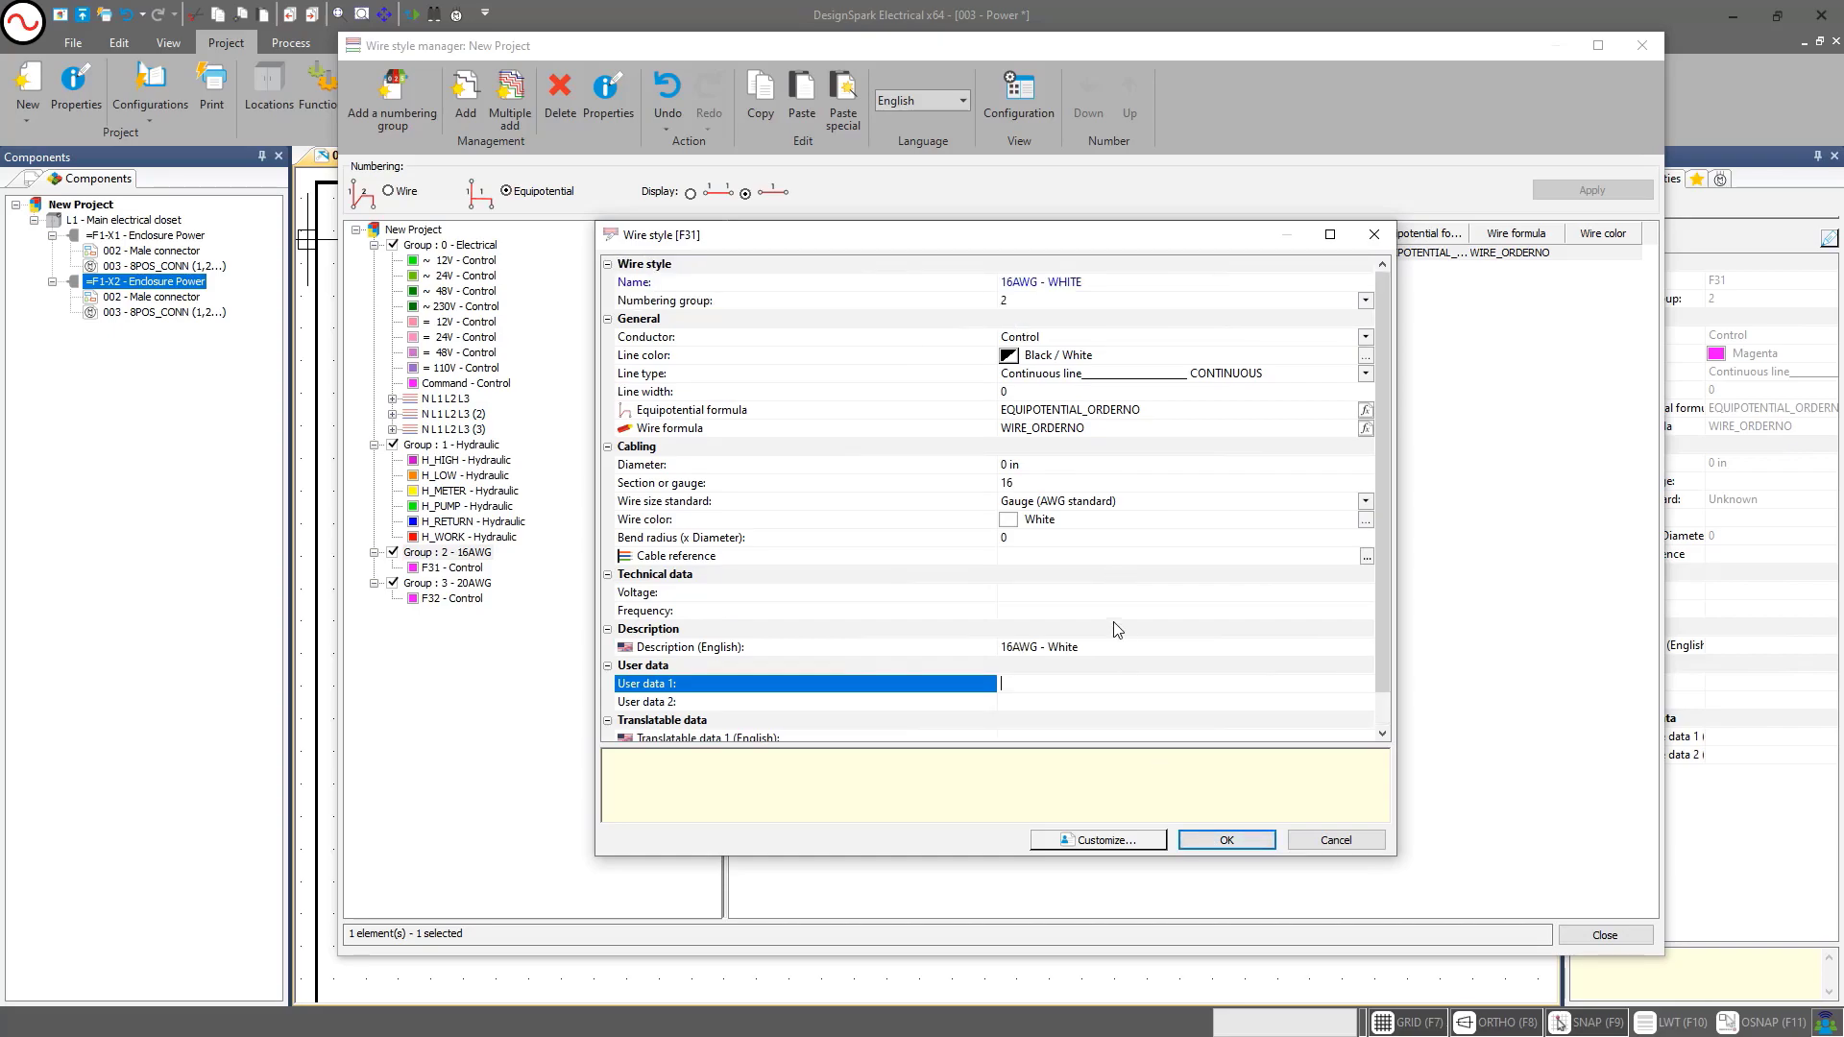
scroll(1114, 621, down, 1)
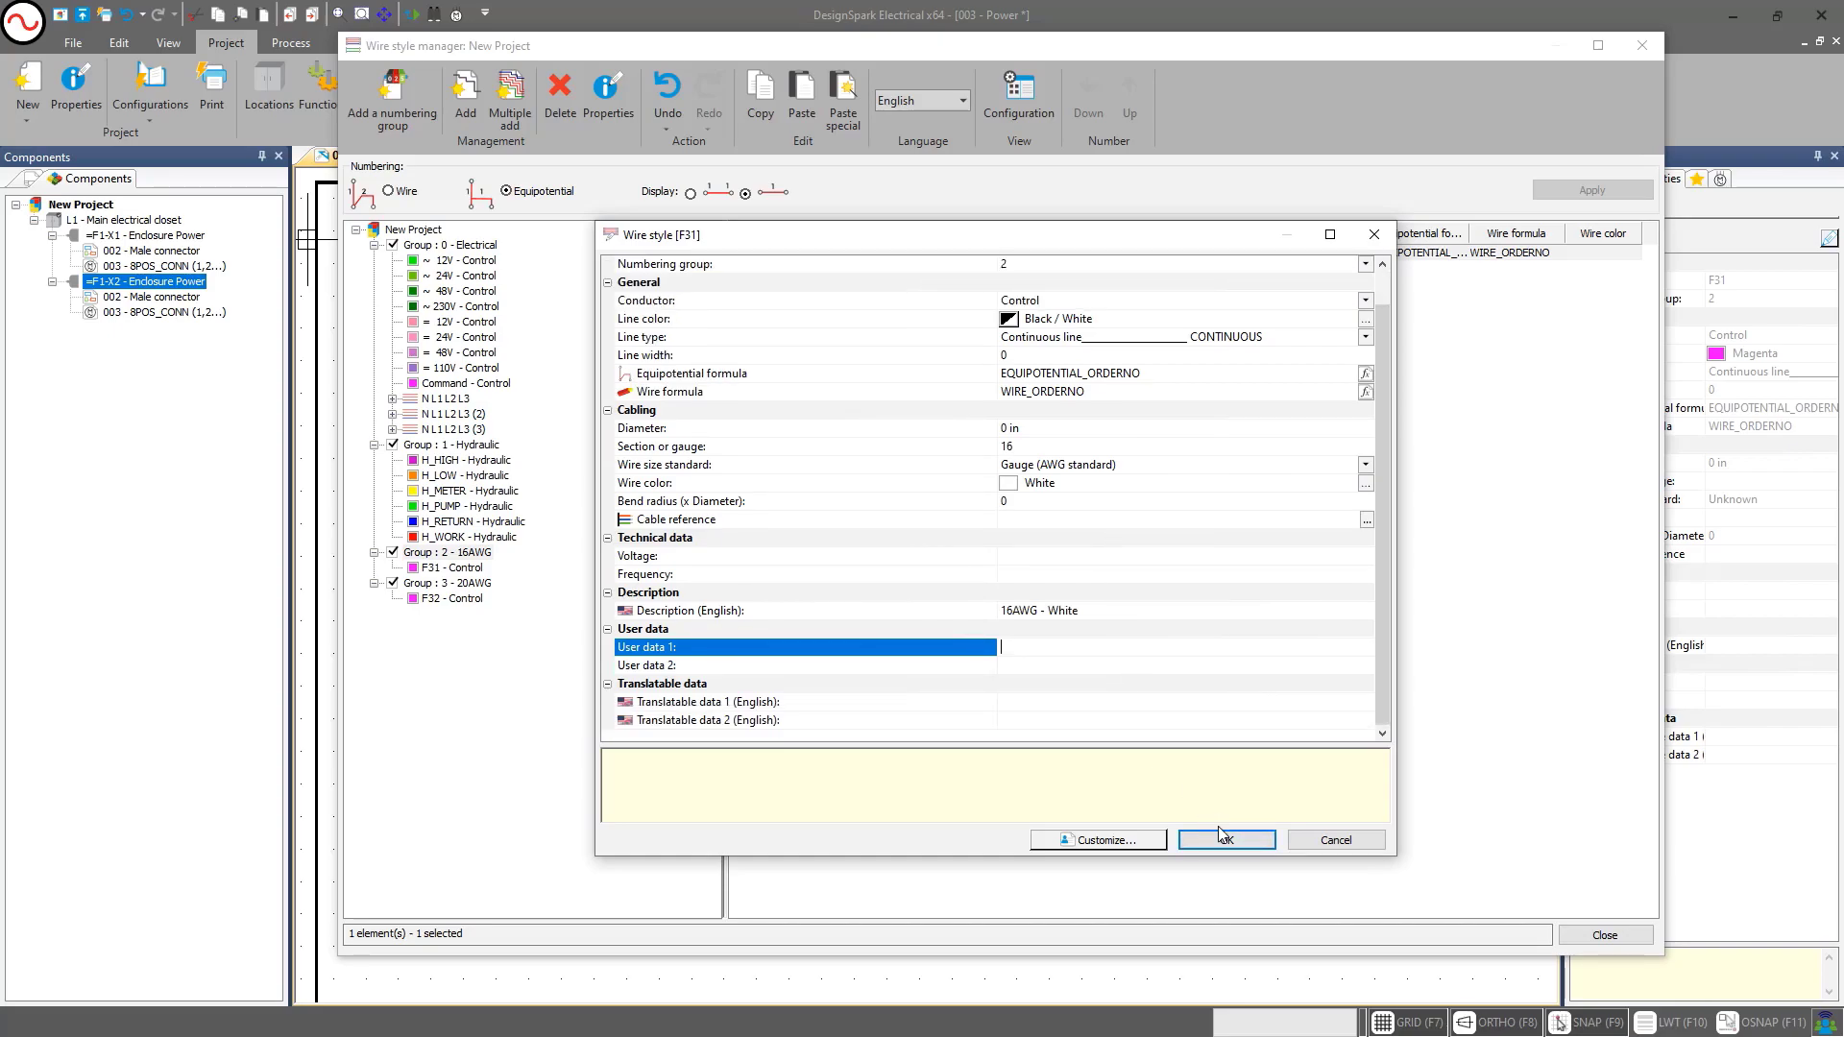
click(1226, 840)
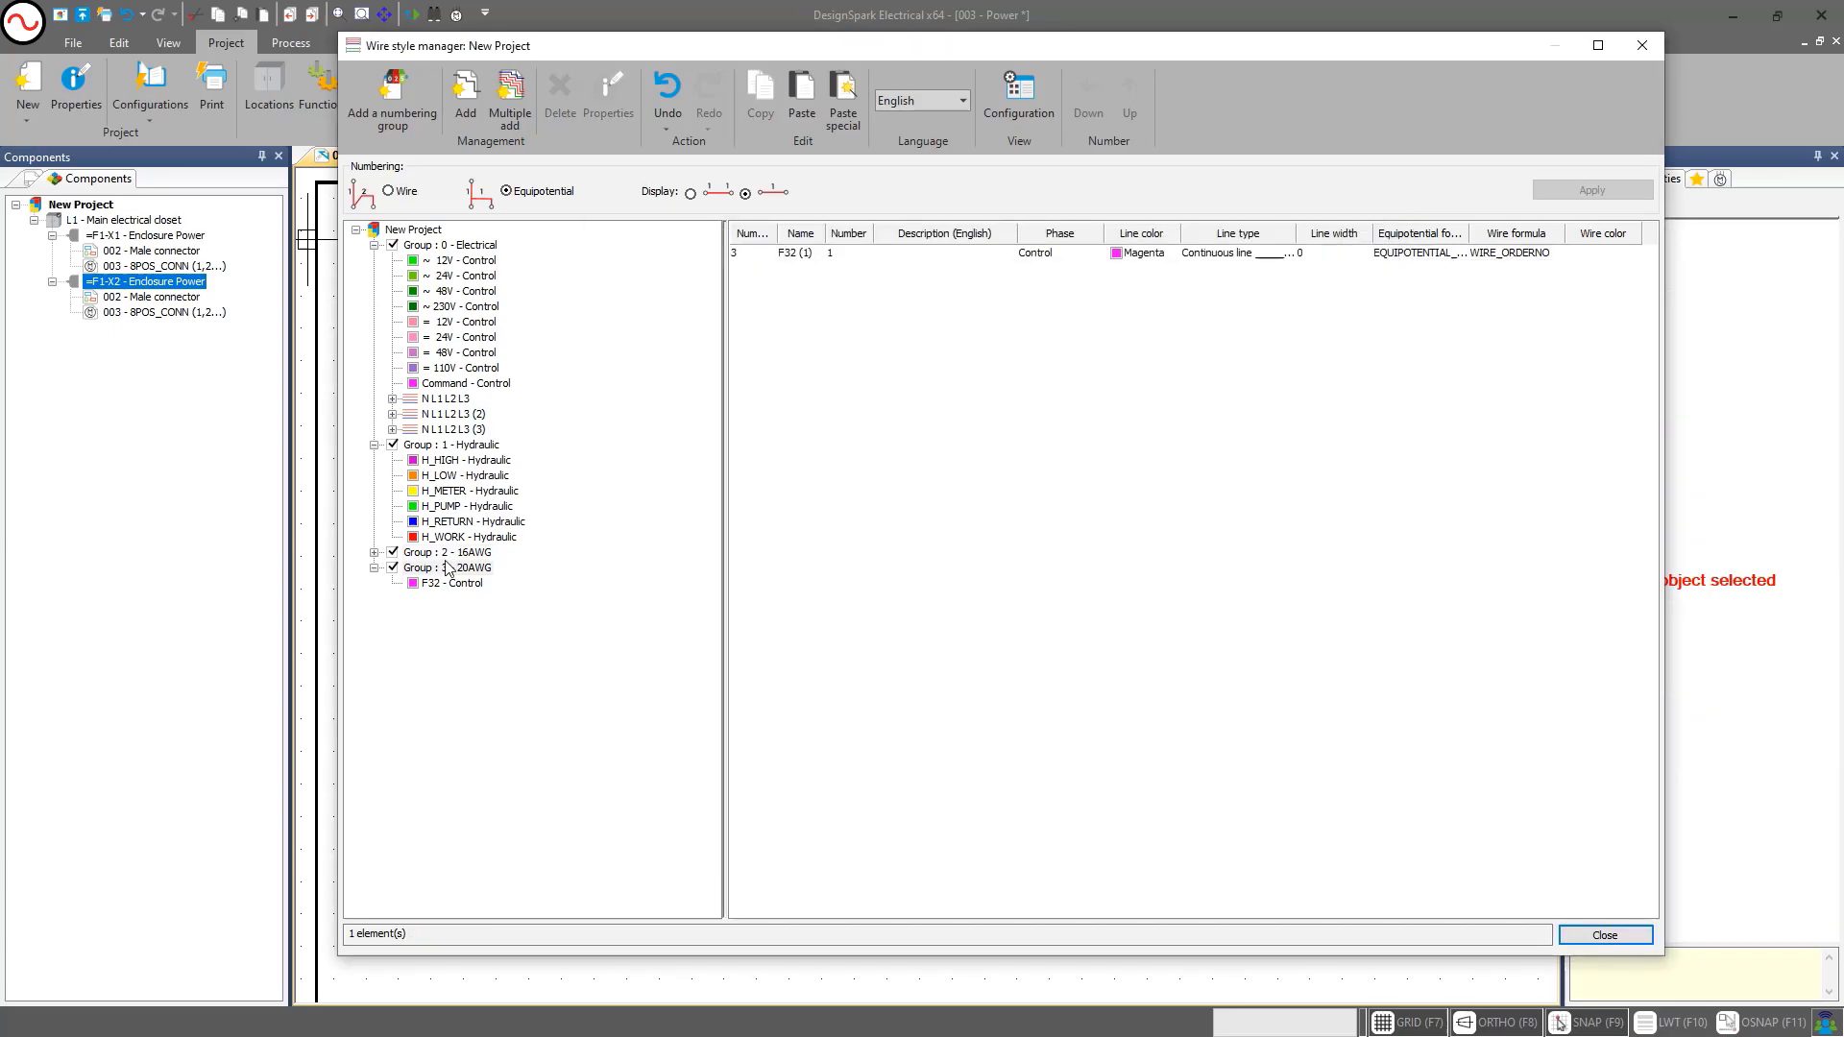
Copy the 16AWG - WHITE wire style from the 16AWG numbering group
click(375, 552)
click(444, 568)
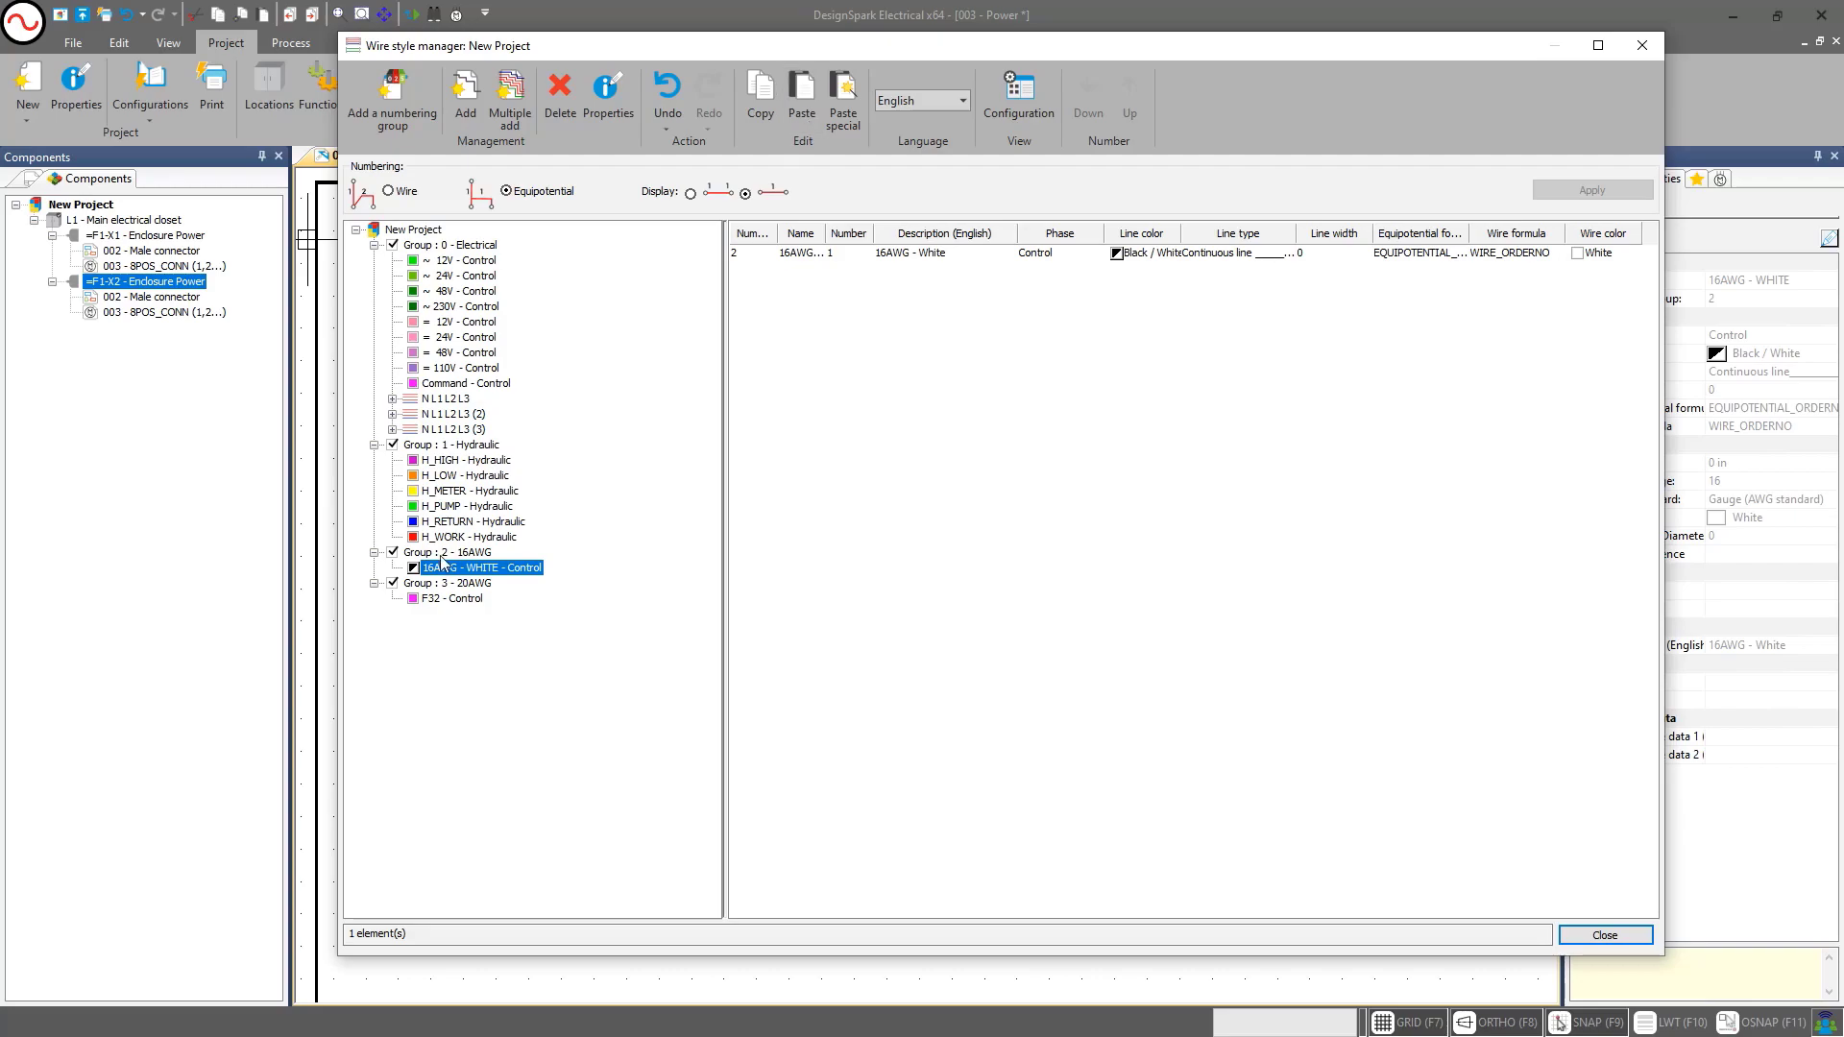
click(759, 96)
click(802, 96)
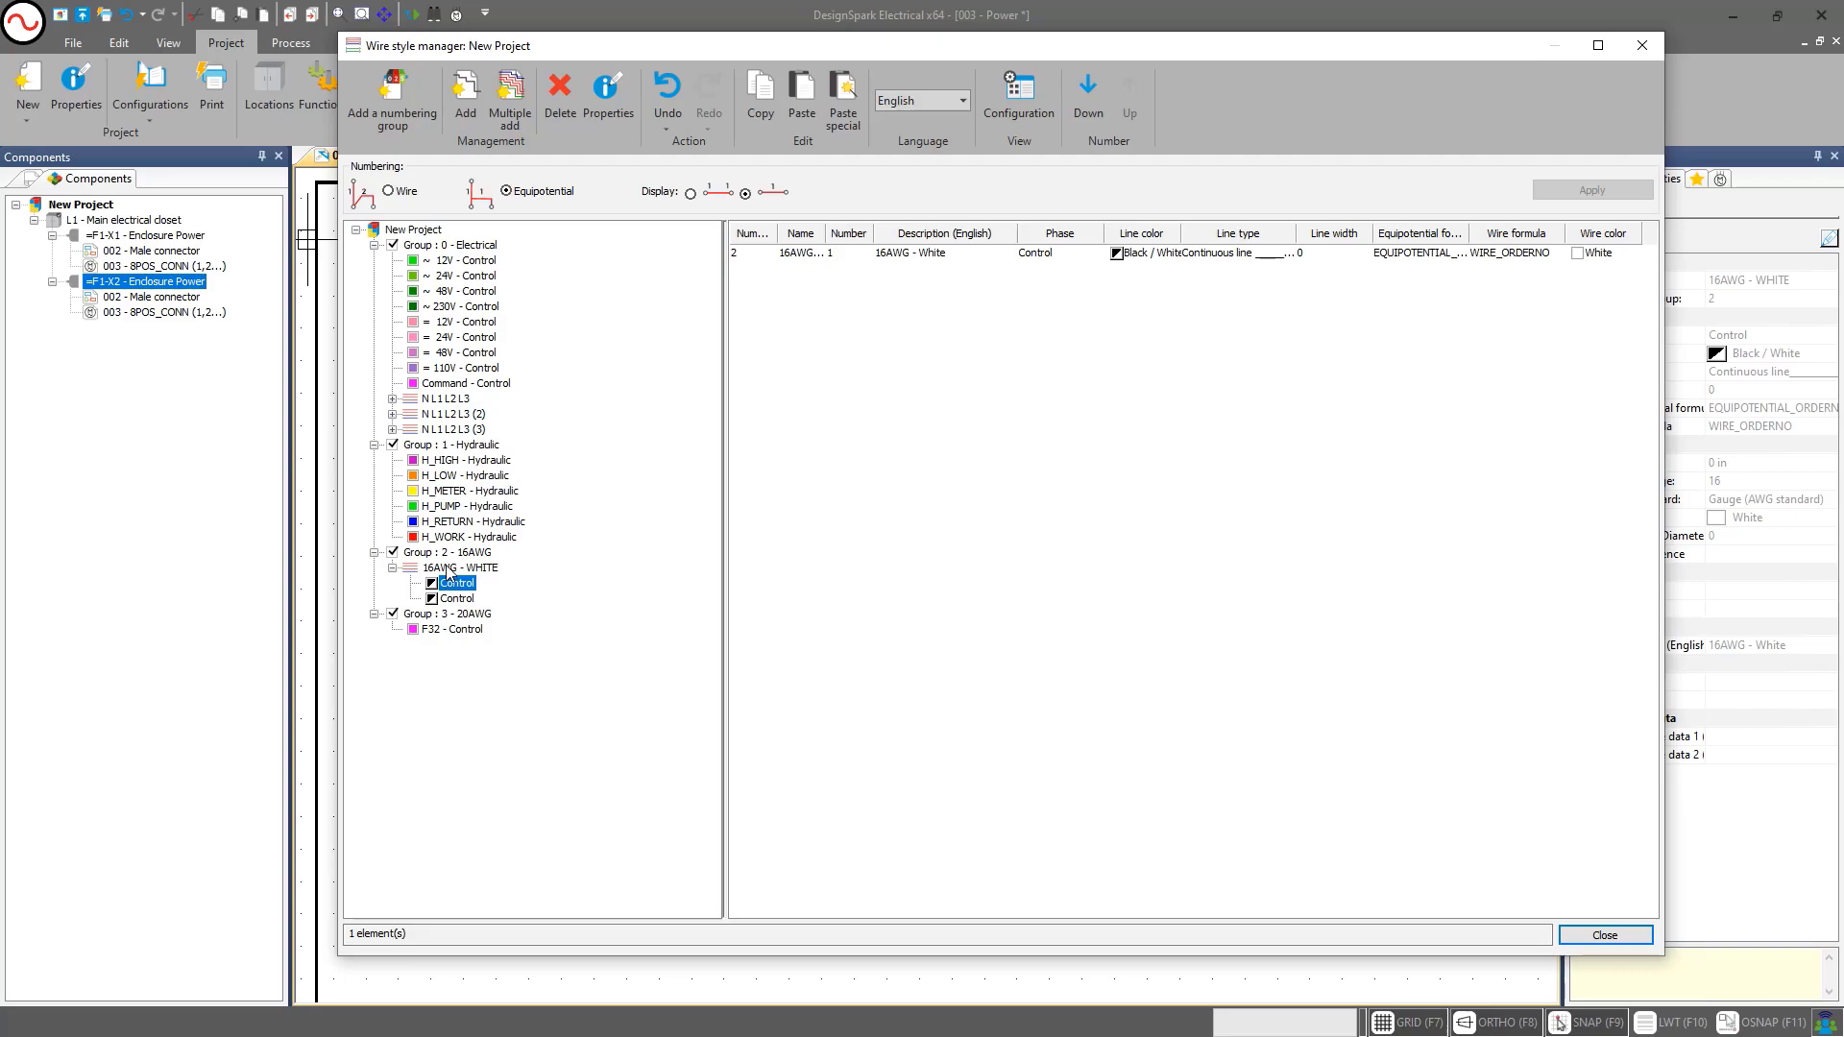
key(ctrl+v)
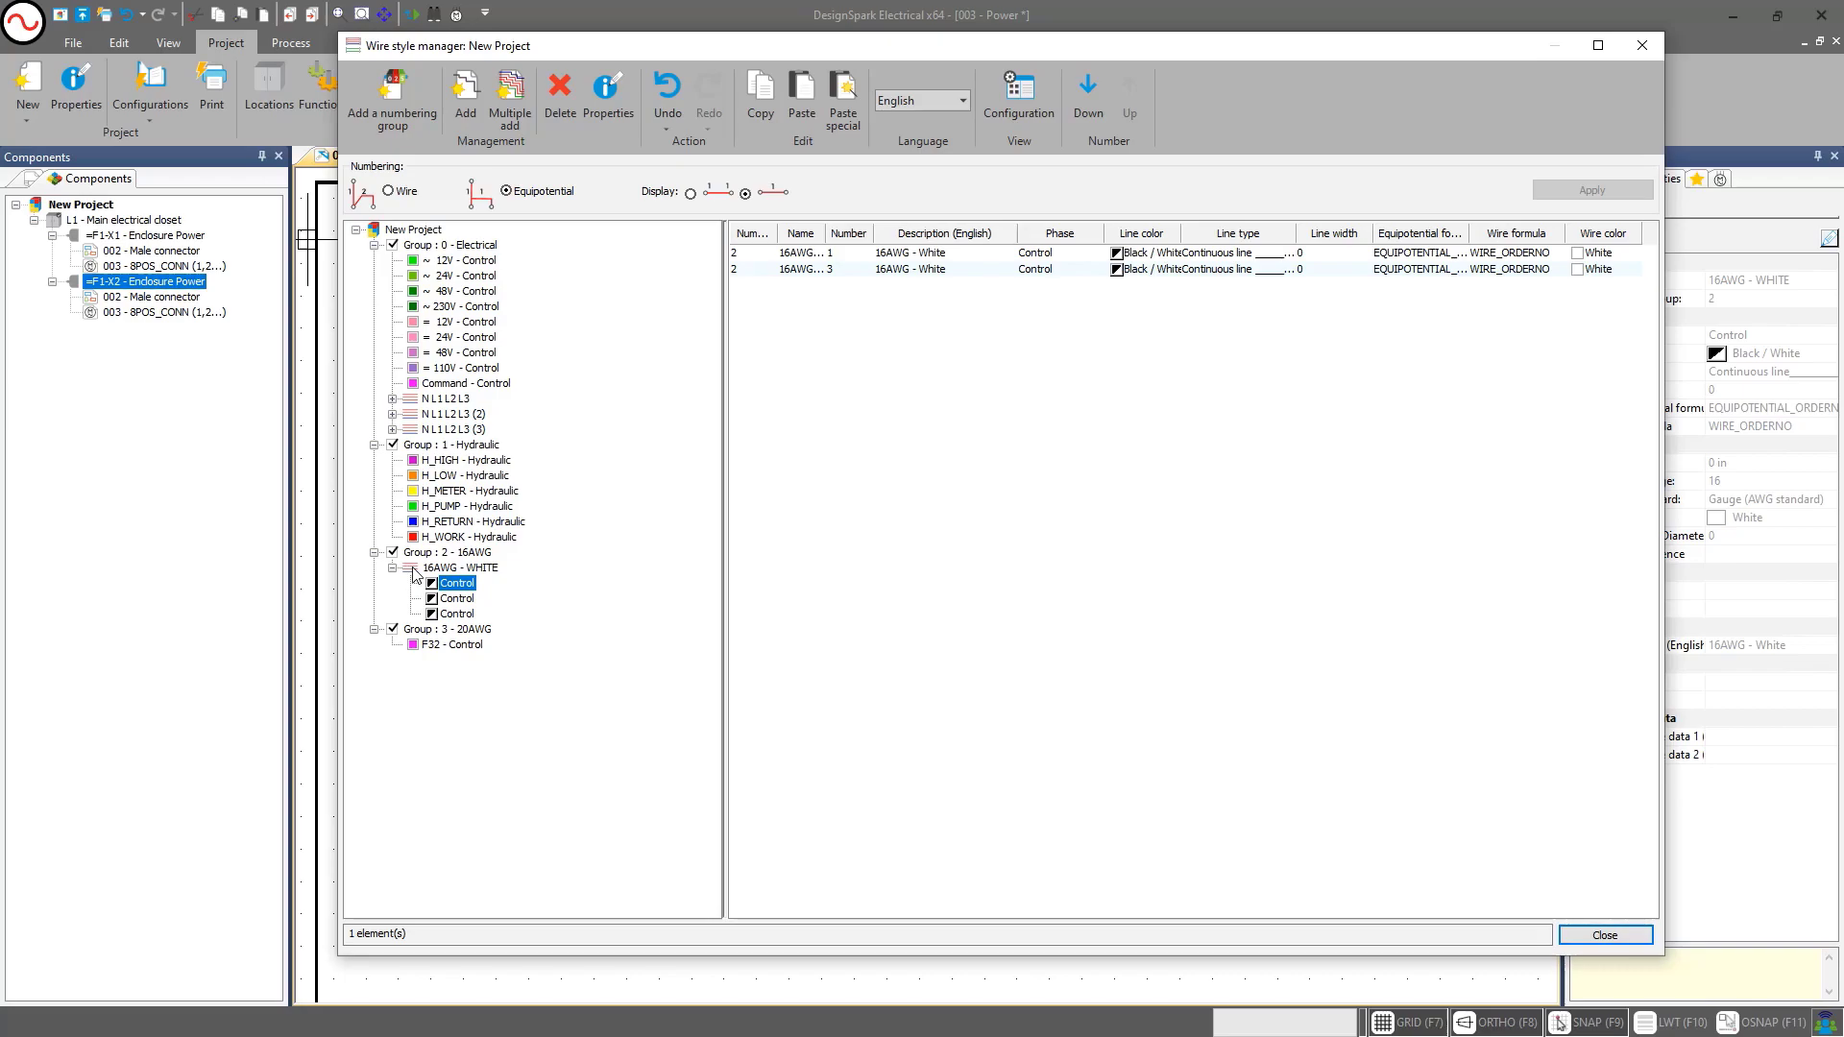
click(459, 599)
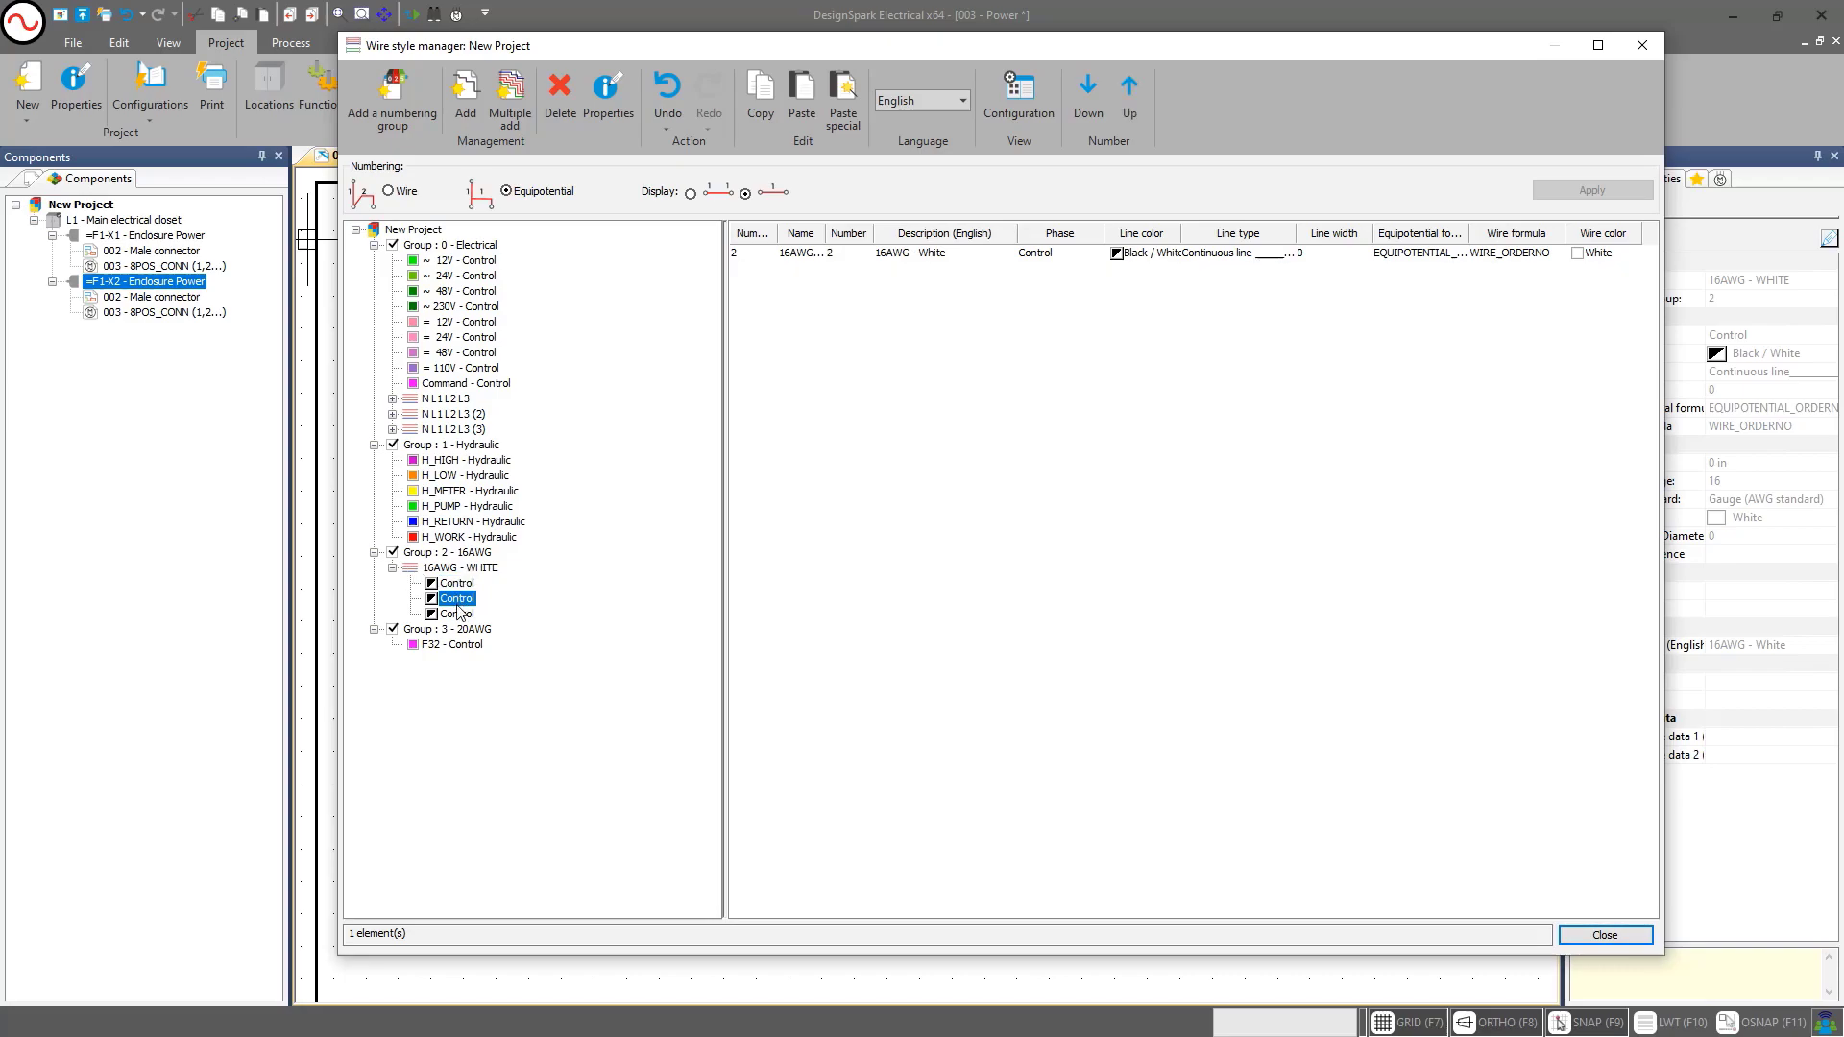
click(560, 96)
click(1007, 560)
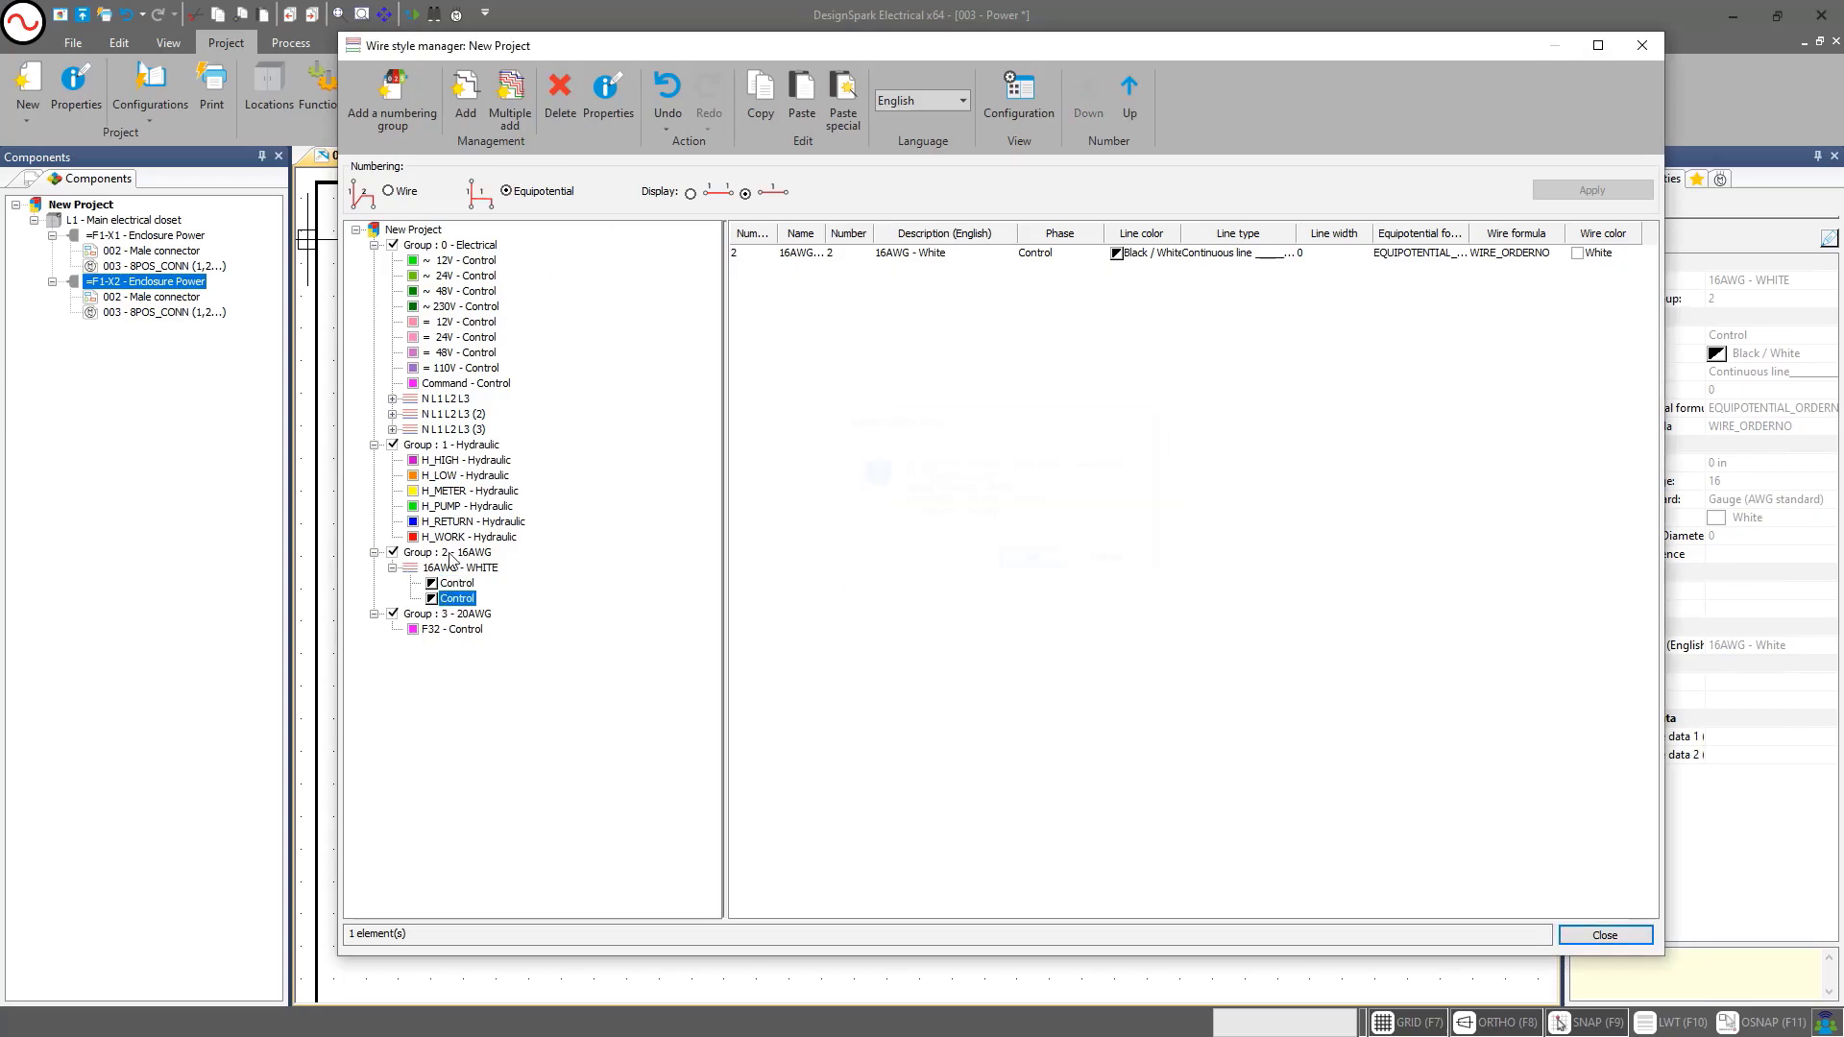
click(560, 96)
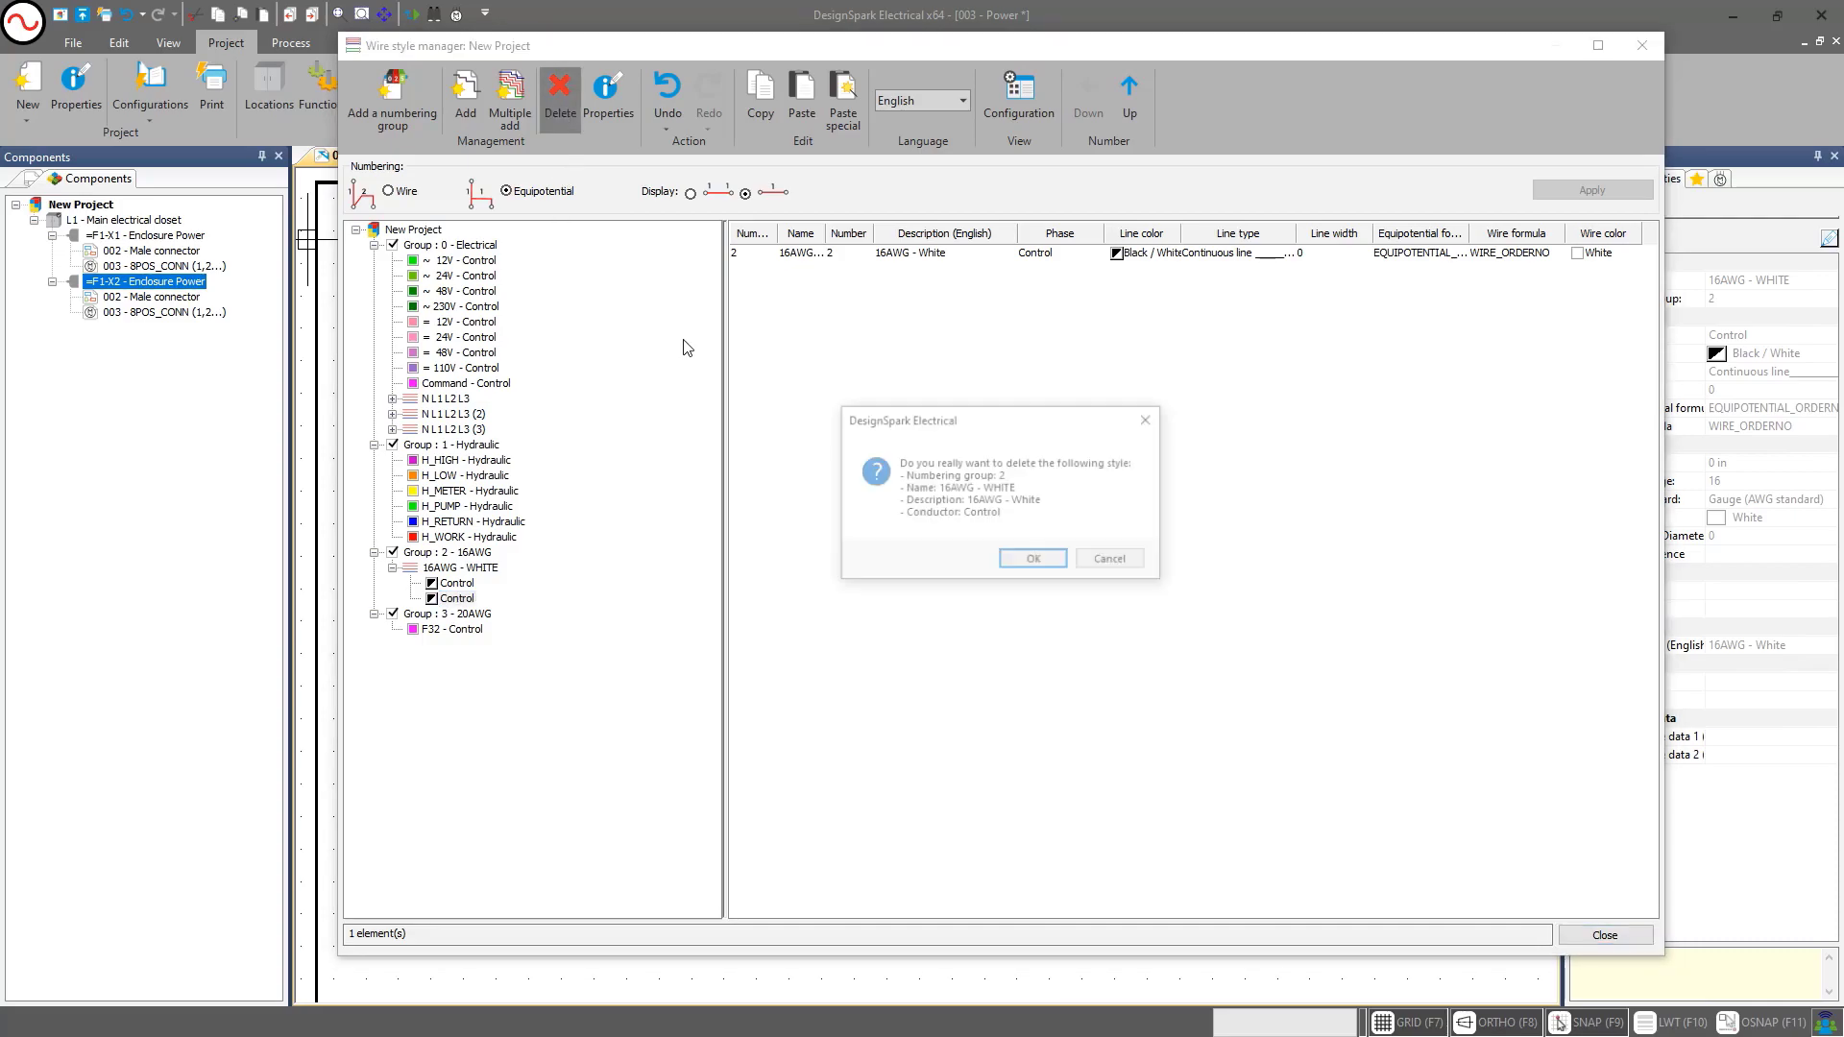
click(1007, 557)
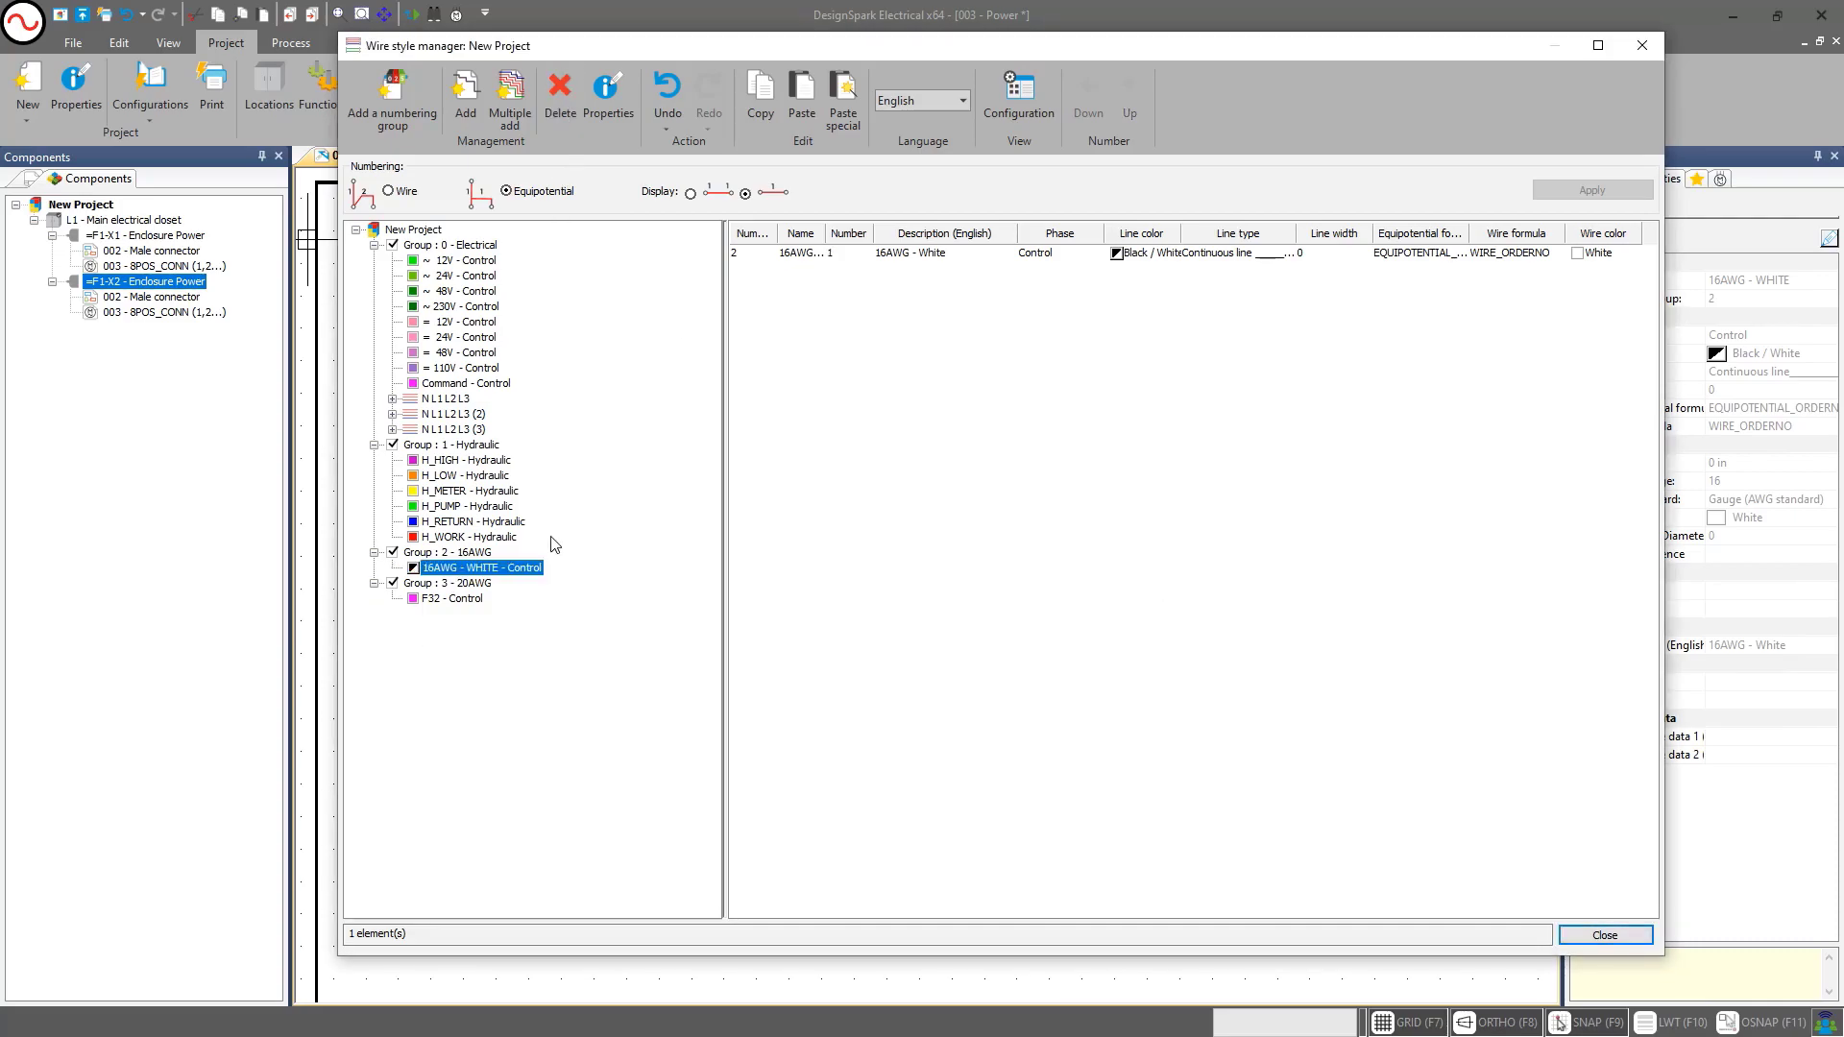
Paste a copy of the white wire style into the 16AWG group and rename the copy "16AWG - RED"
click(479, 553)
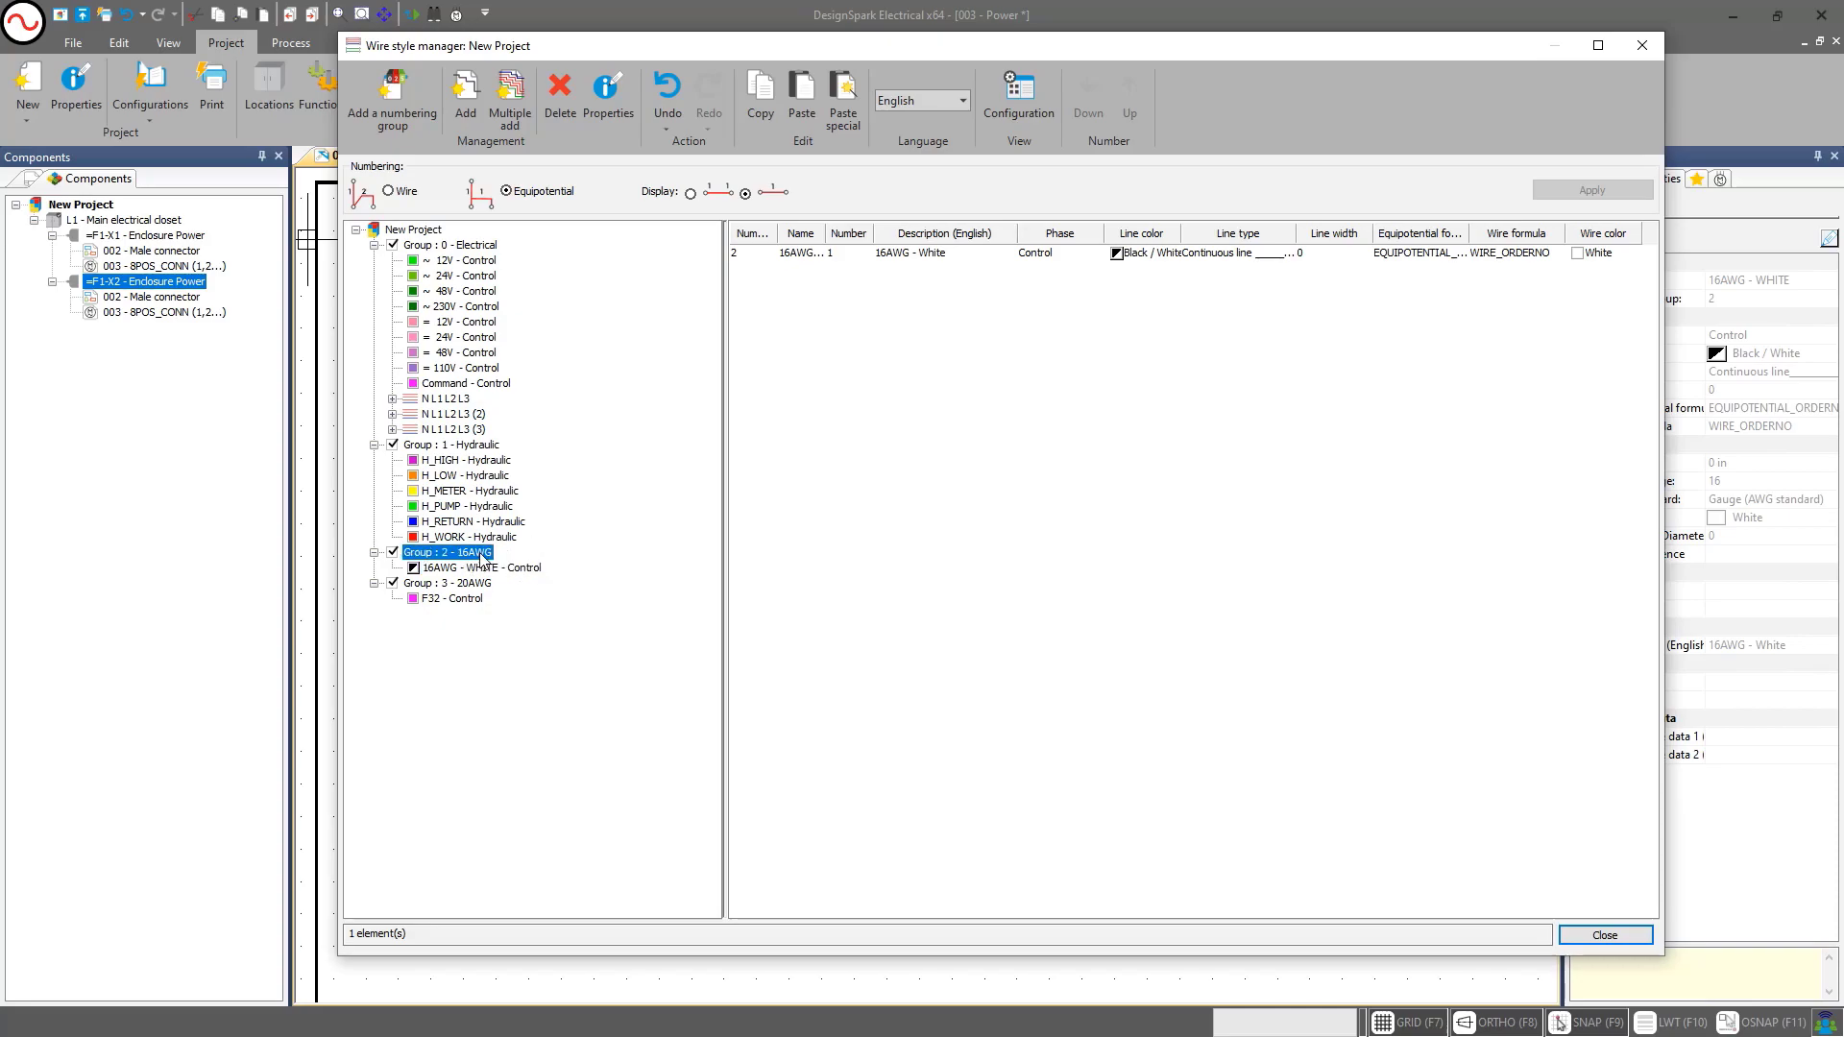
click(801, 101)
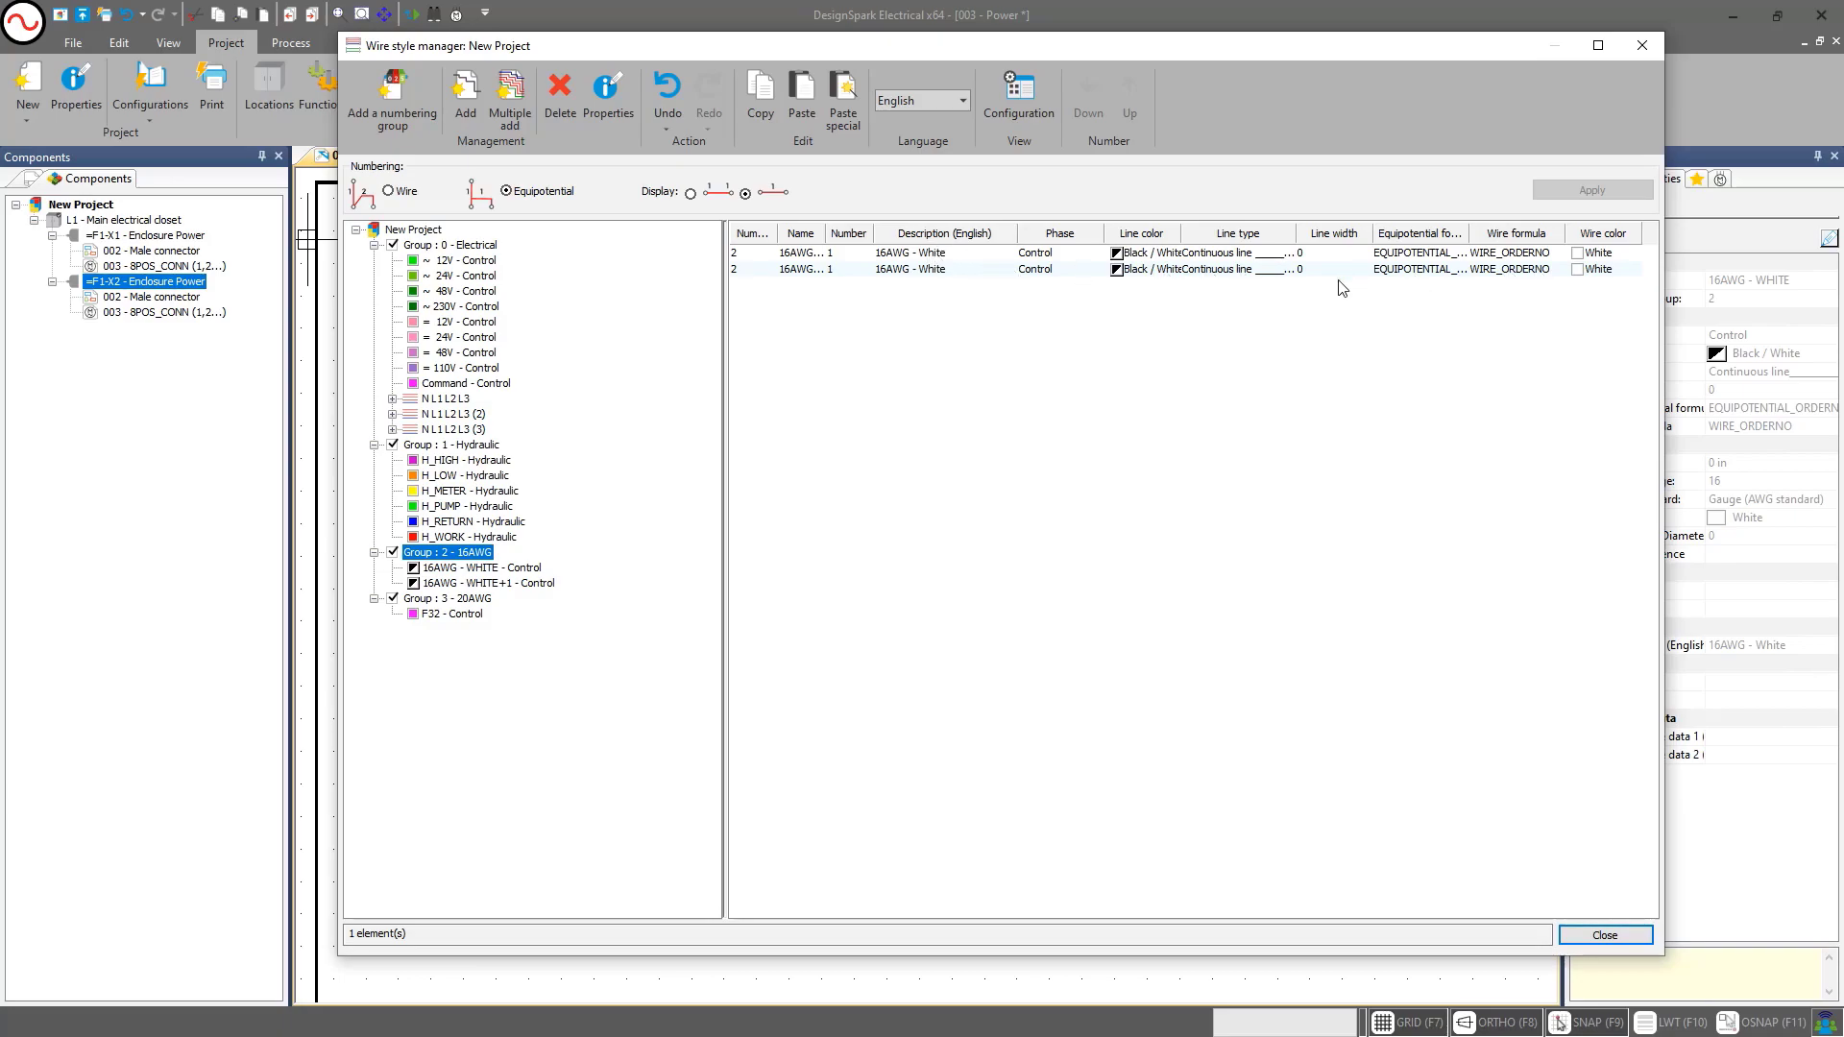
click(509, 583)
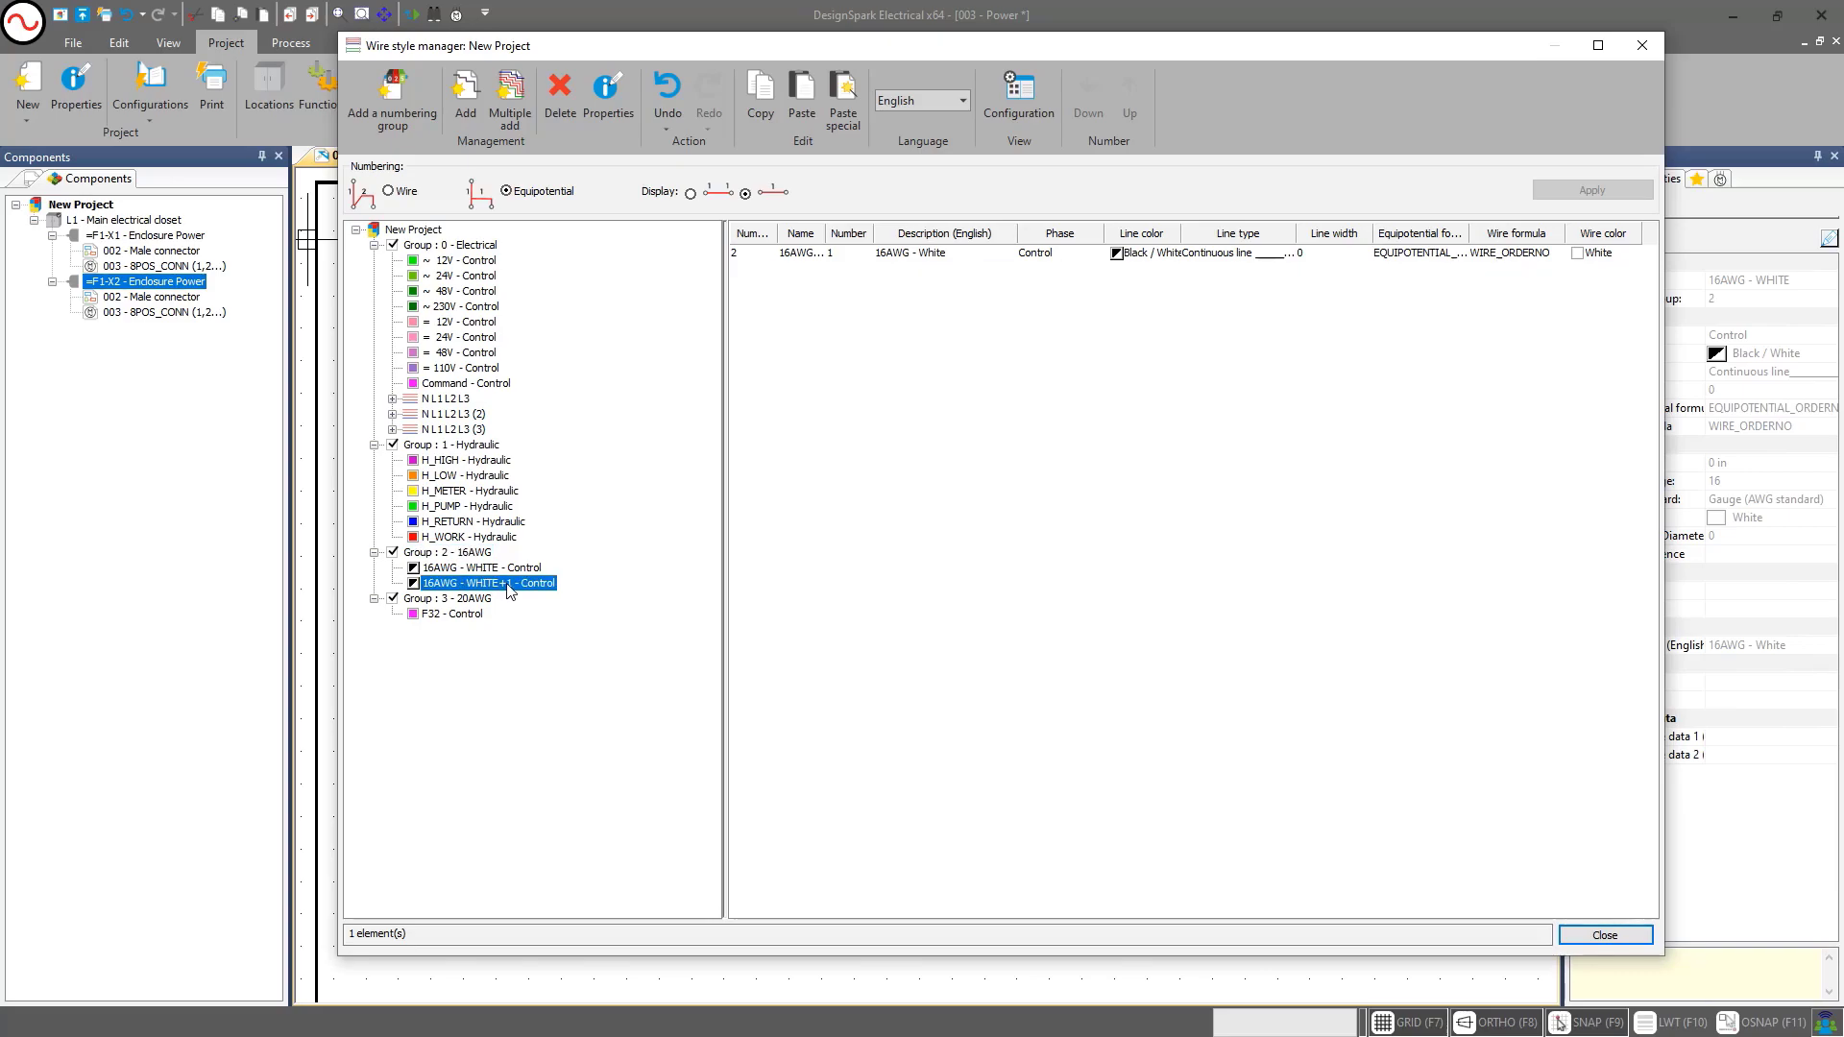
double_click(975, 254)
double_click(1049, 280)
text(RE)
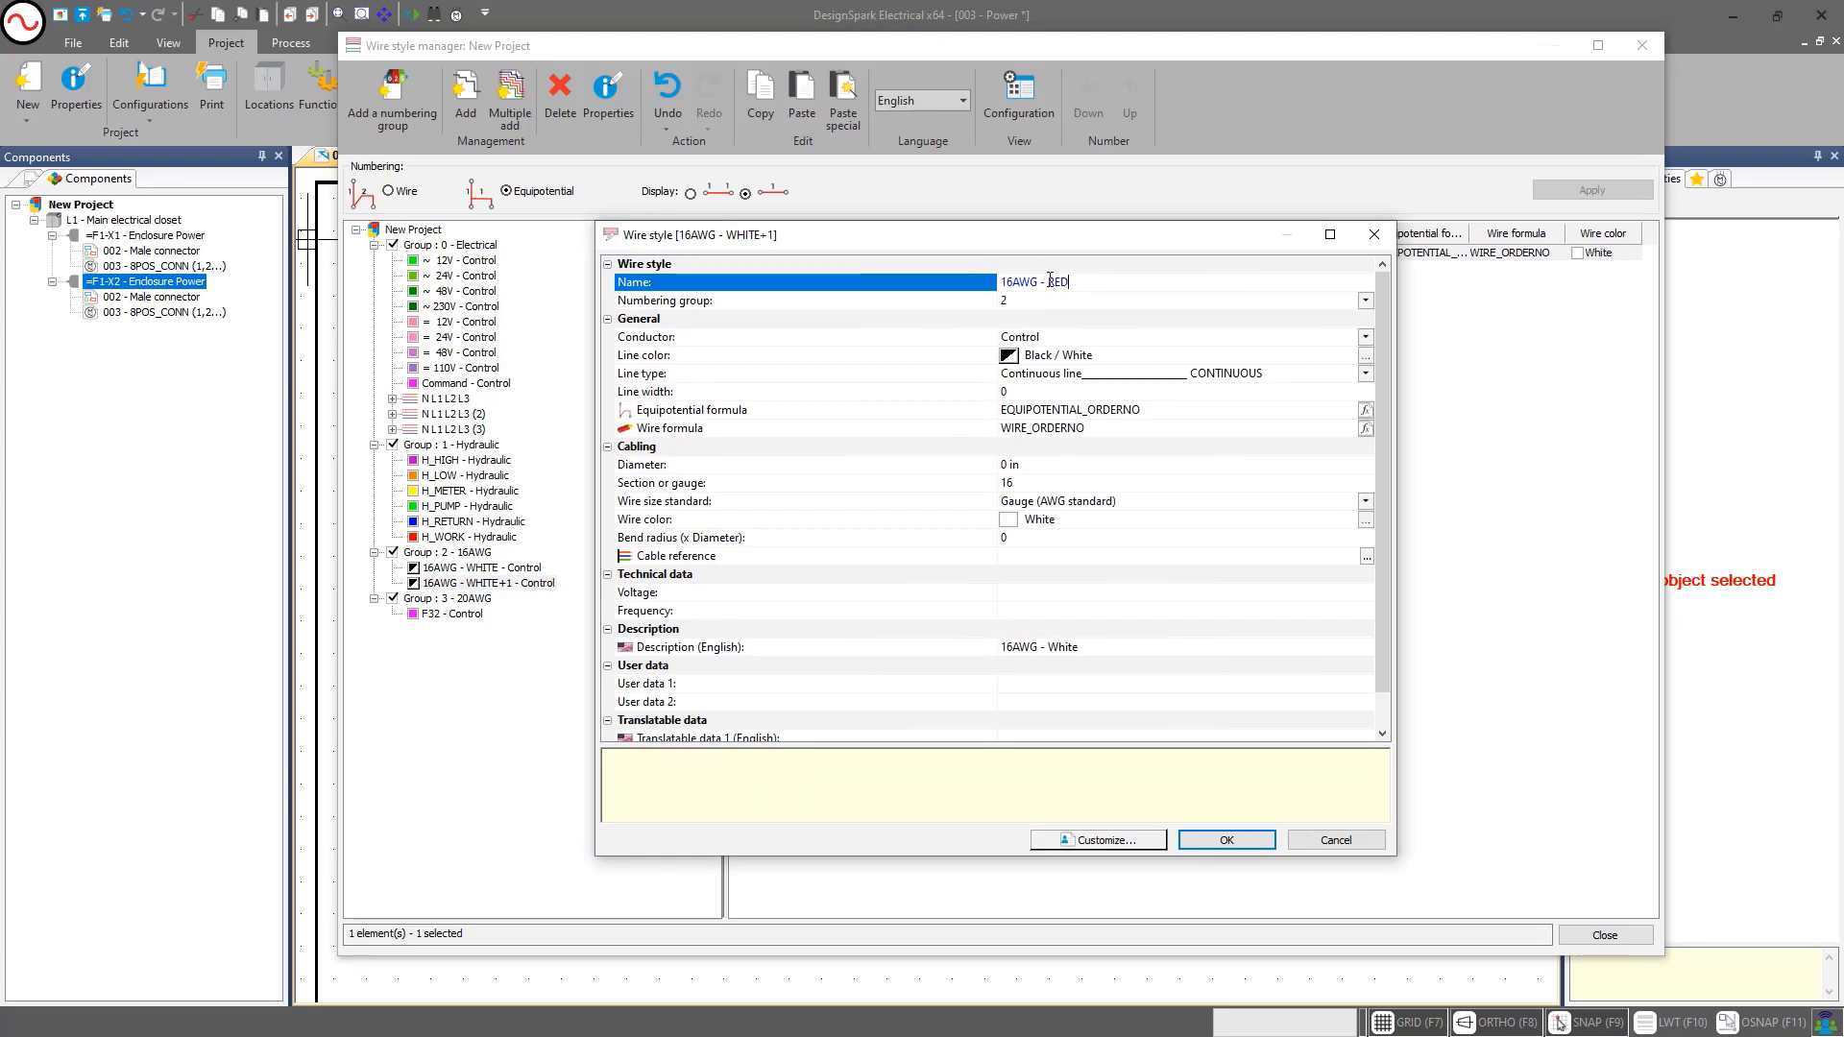
text(D)
Set both the line color and the first cabling wire color of the 16AWG - RED style to Red
click(1366, 356)
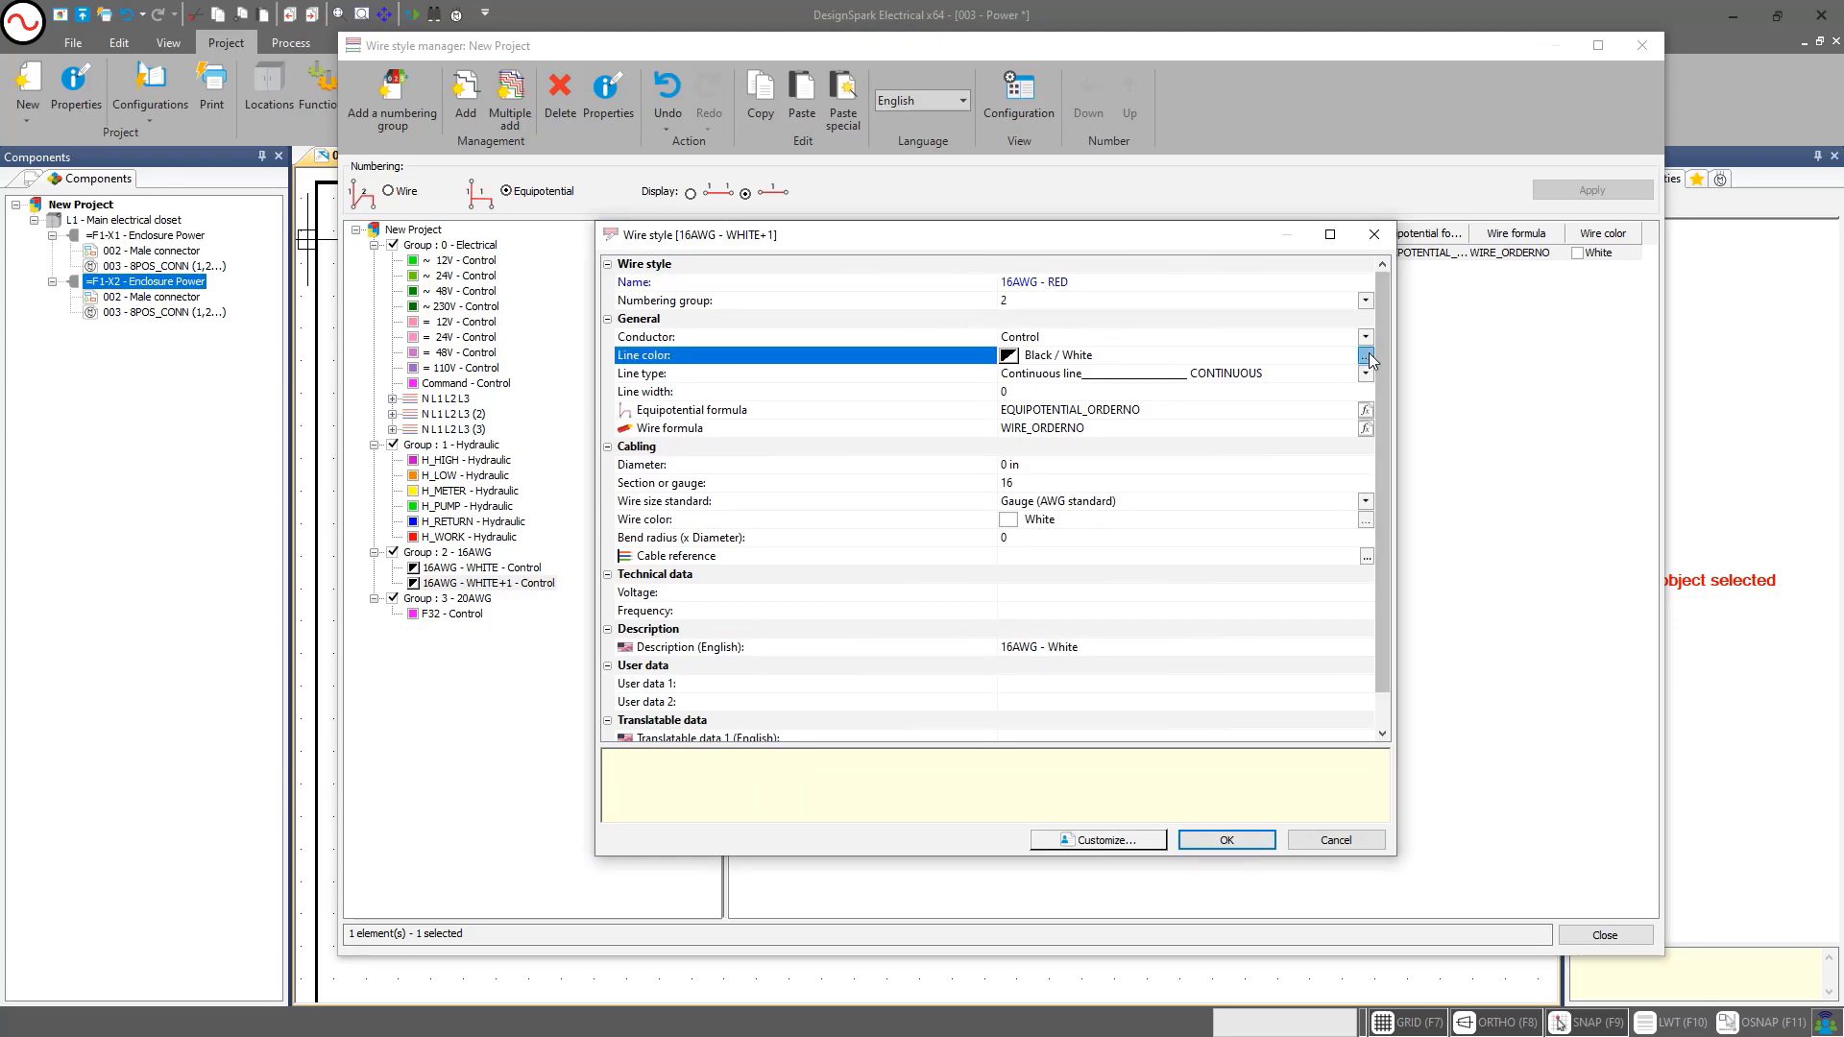
click(800, 383)
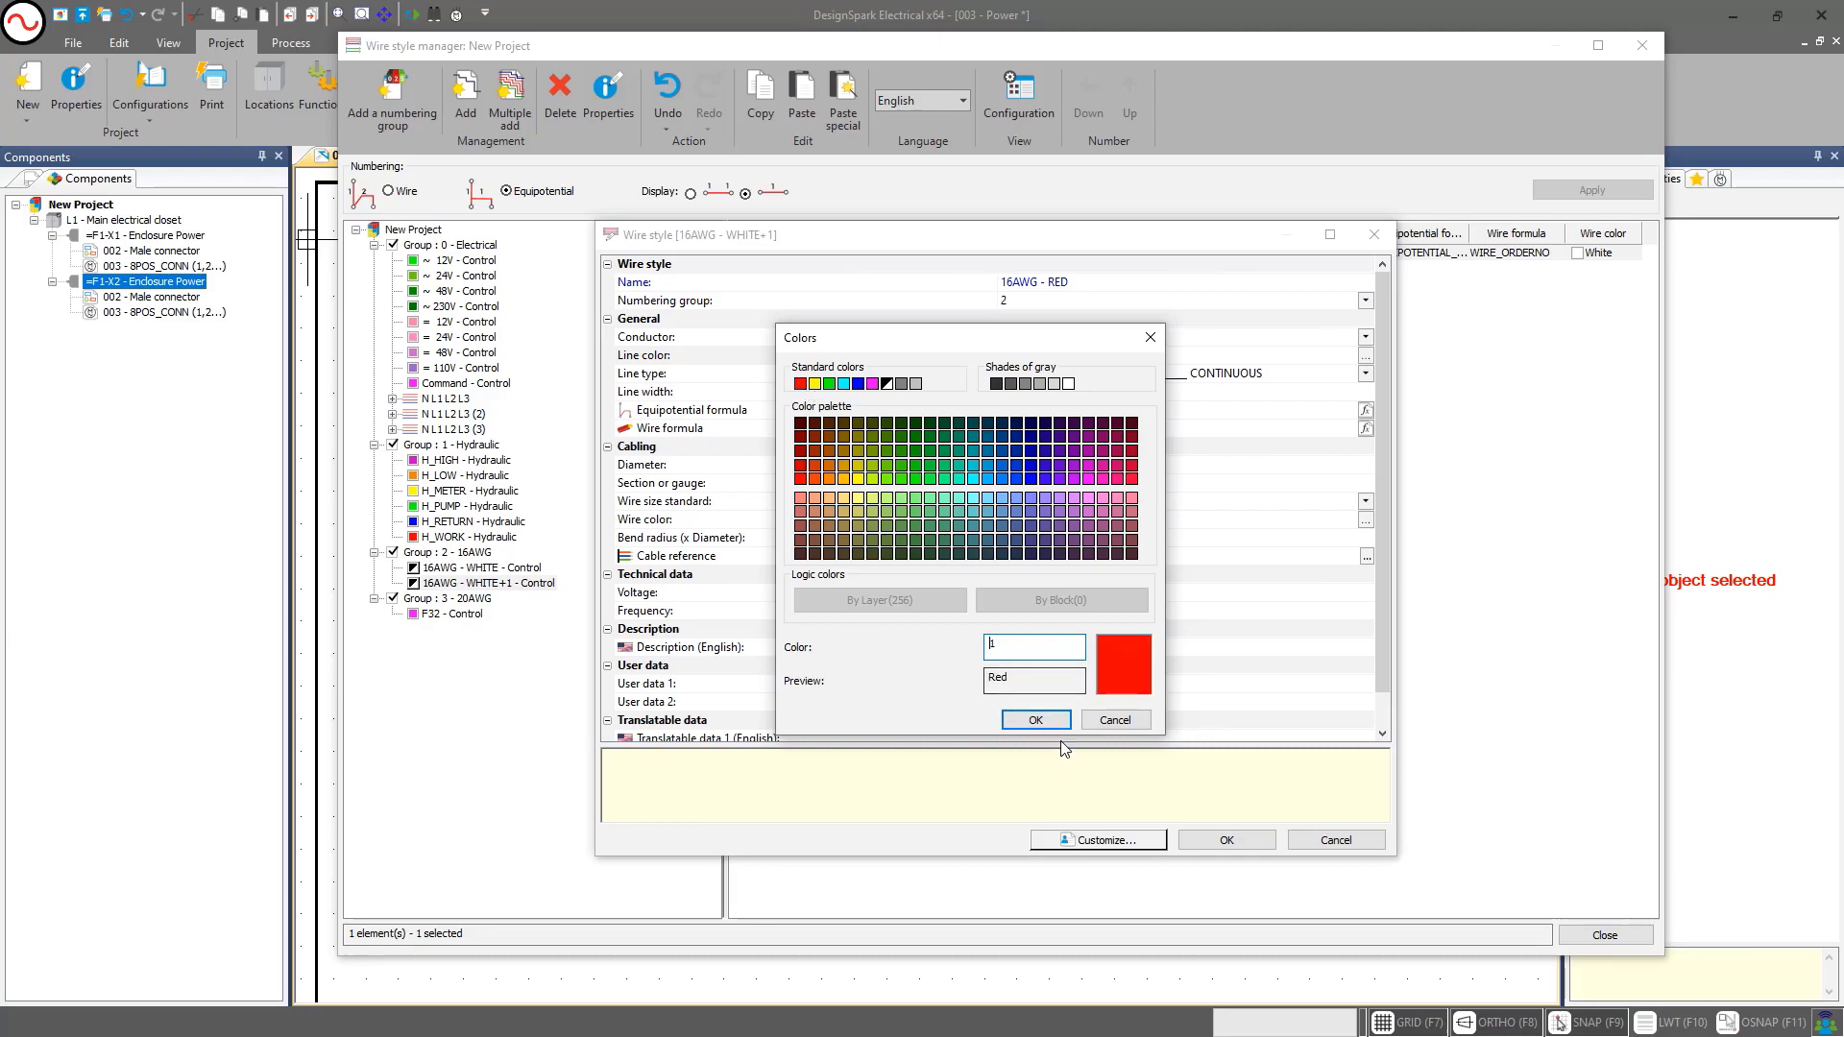
click(1035, 720)
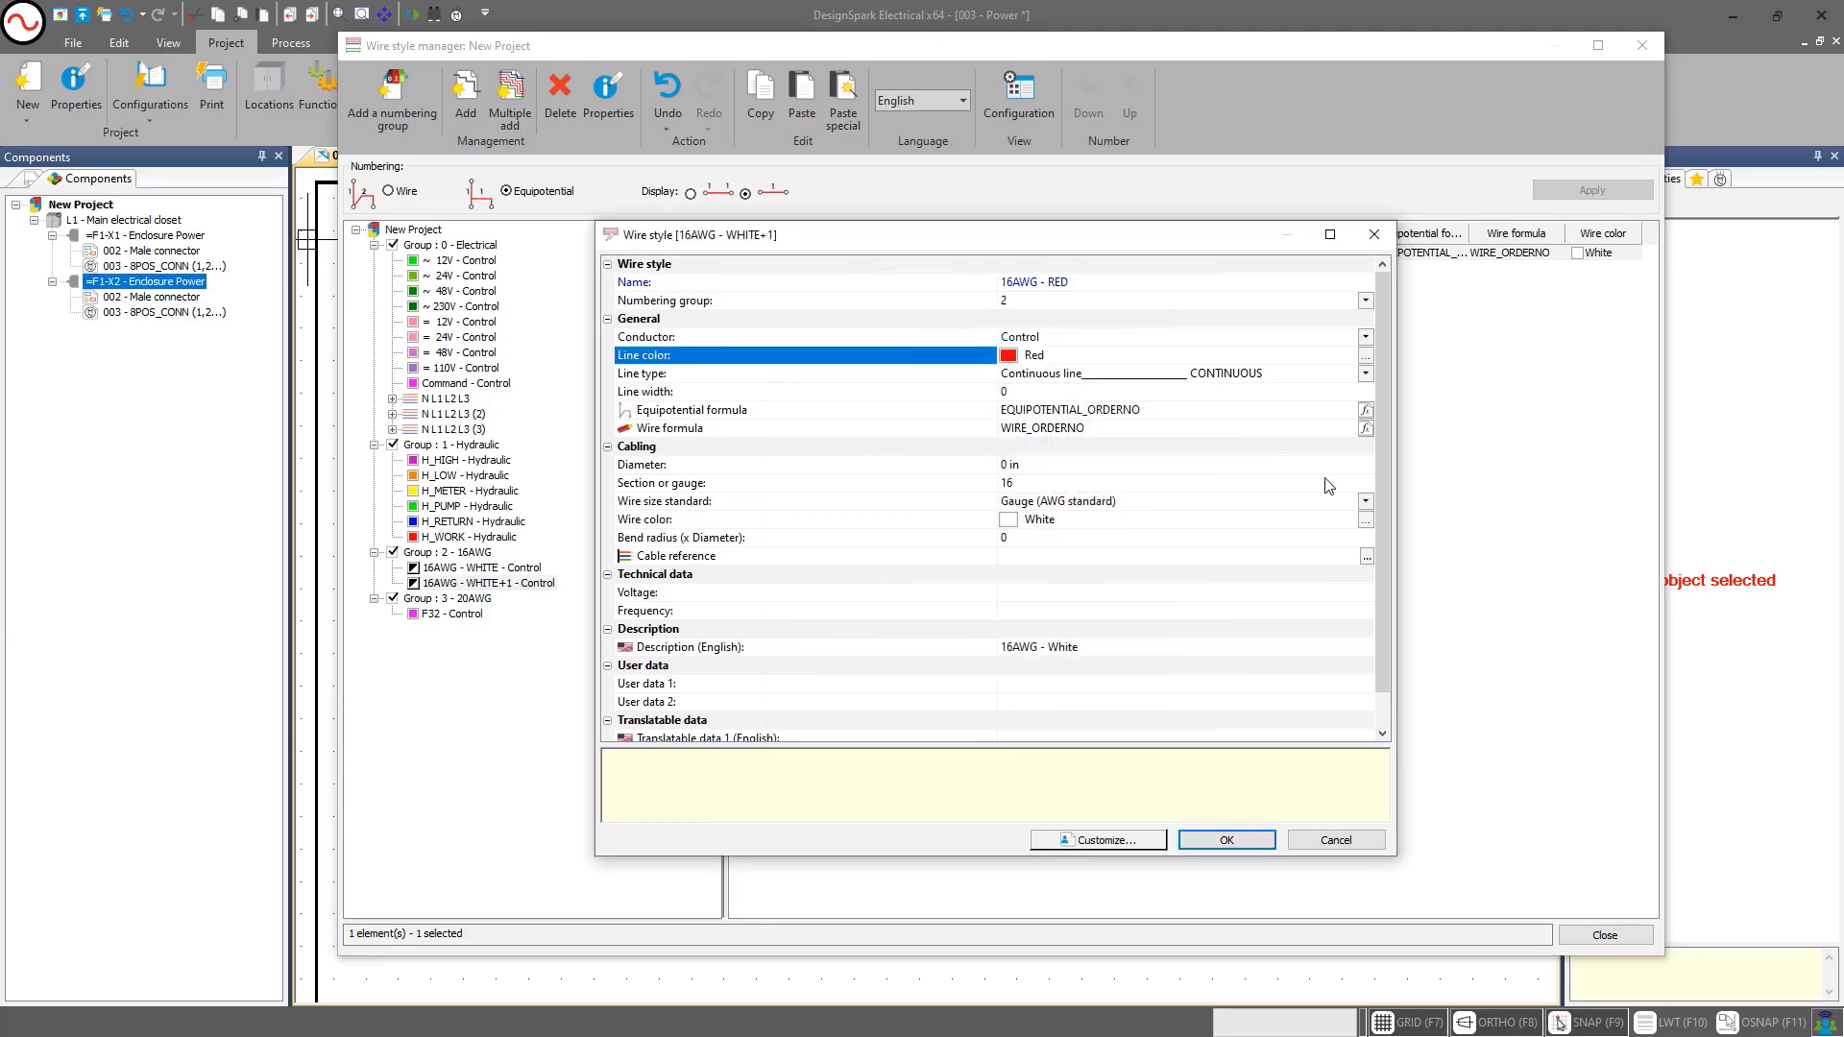
click(1364, 501)
click(1364, 501)
click(1365, 520)
click(1052, 532)
click(1030, 658)
click(1064, 612)
Change the red wire style's English description to "16AWG - Red" and accept its properties
click(1076, 647)
key(BackSpace)
key(BackSpace)
key(BackSpace)
key(BackSpace)
key(BackSpace)
text(RE)
key(BackSpace)
text(ed)
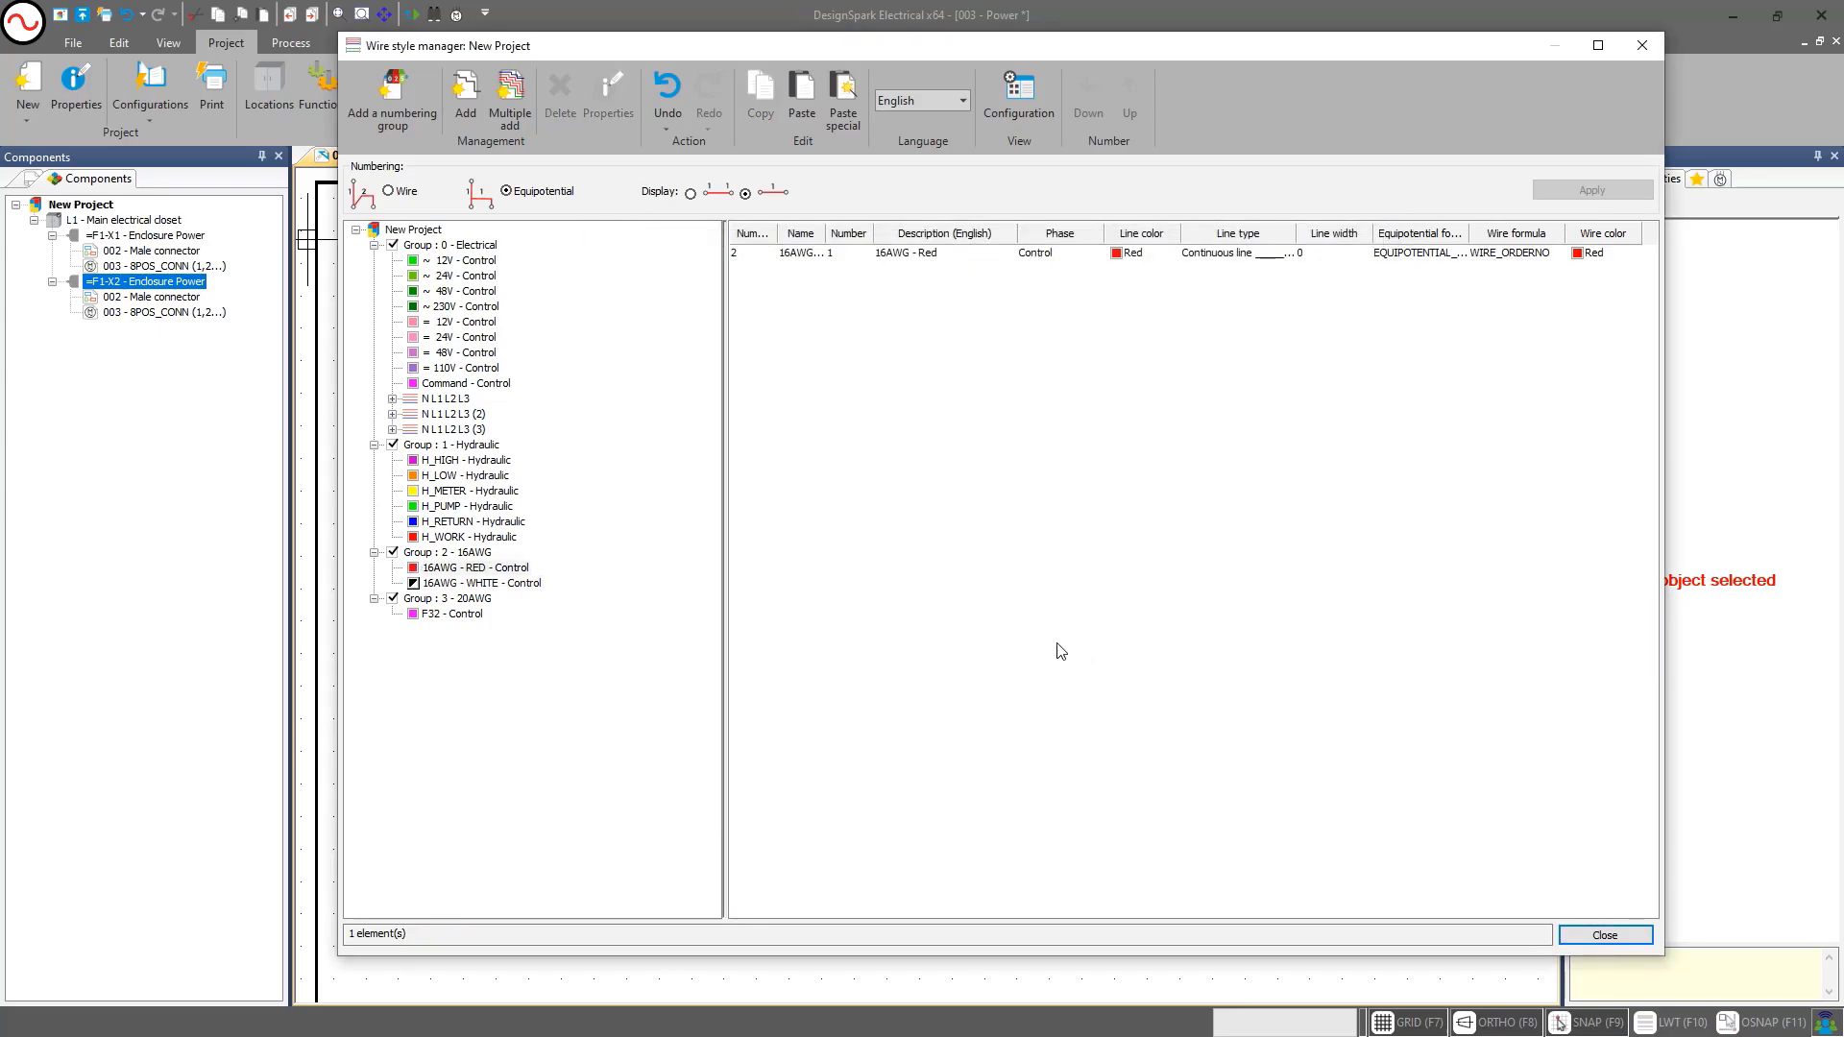
Paste another copy of the white wire style into the 16AWG group and rename the copy "16AWG - Blue"
click(434, 551)
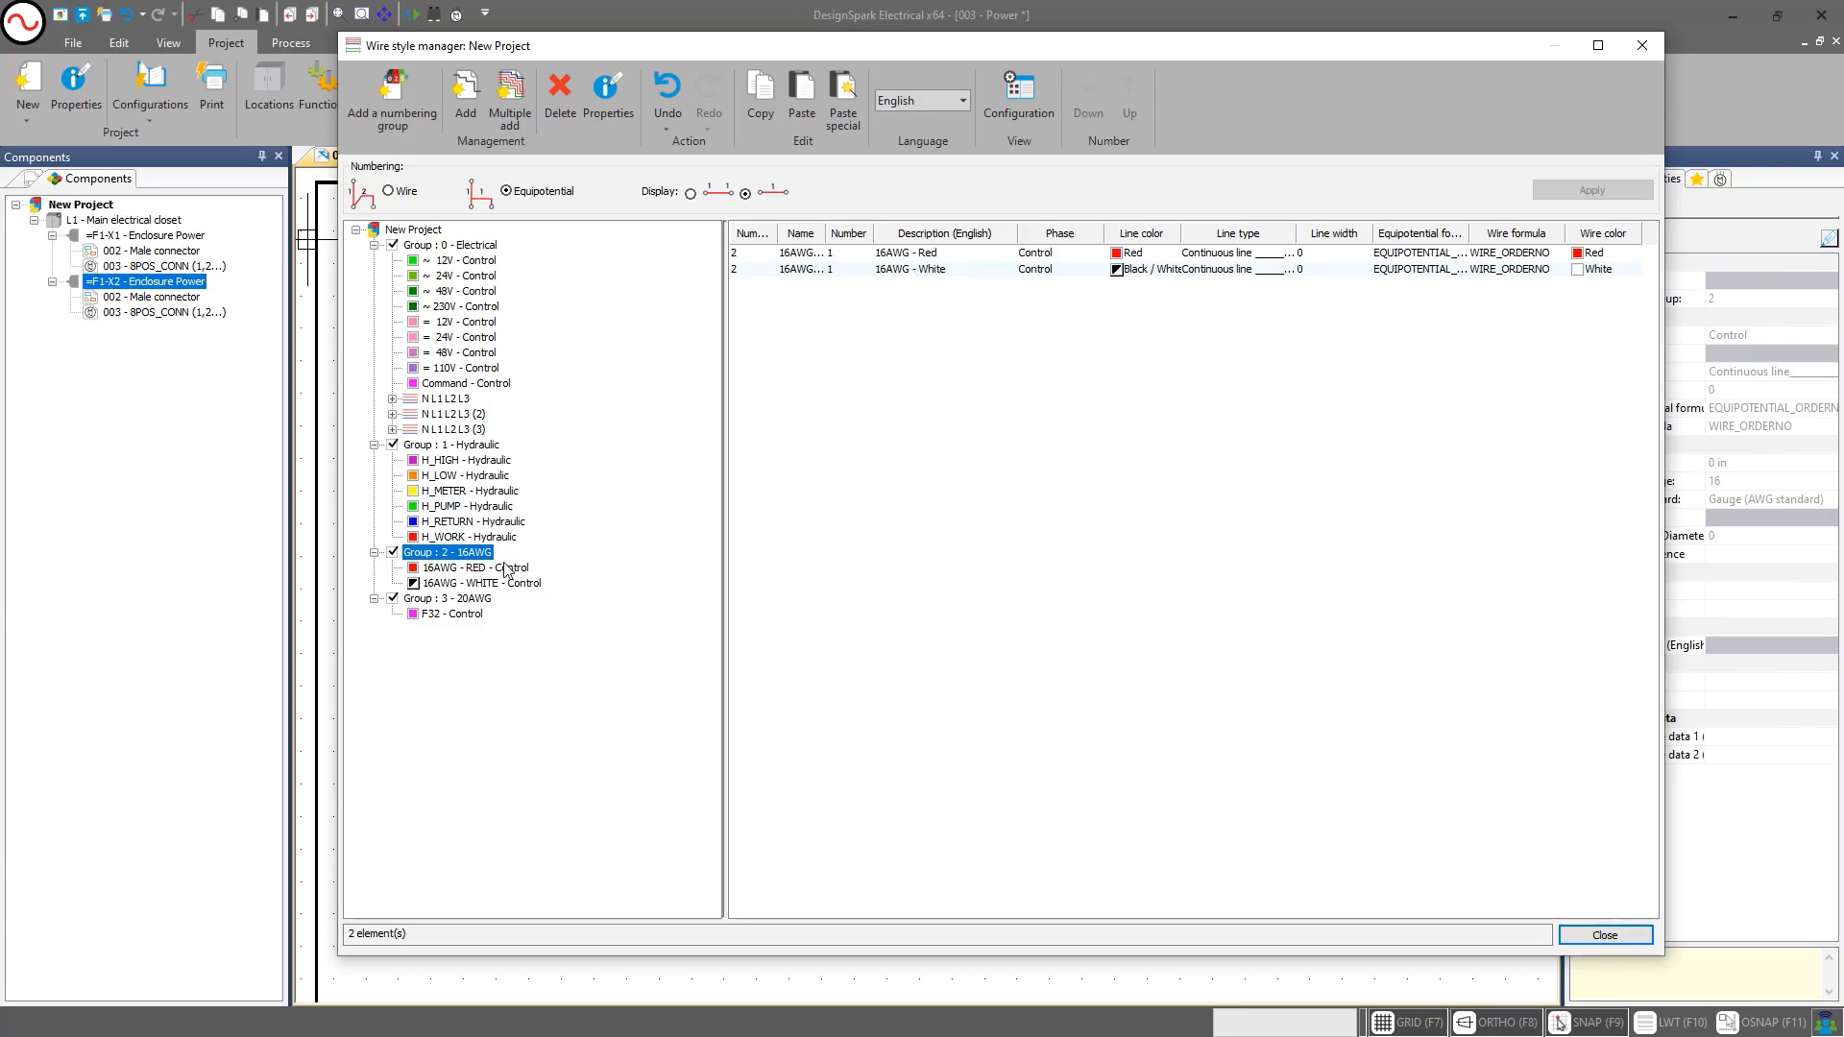
click(793, 115)
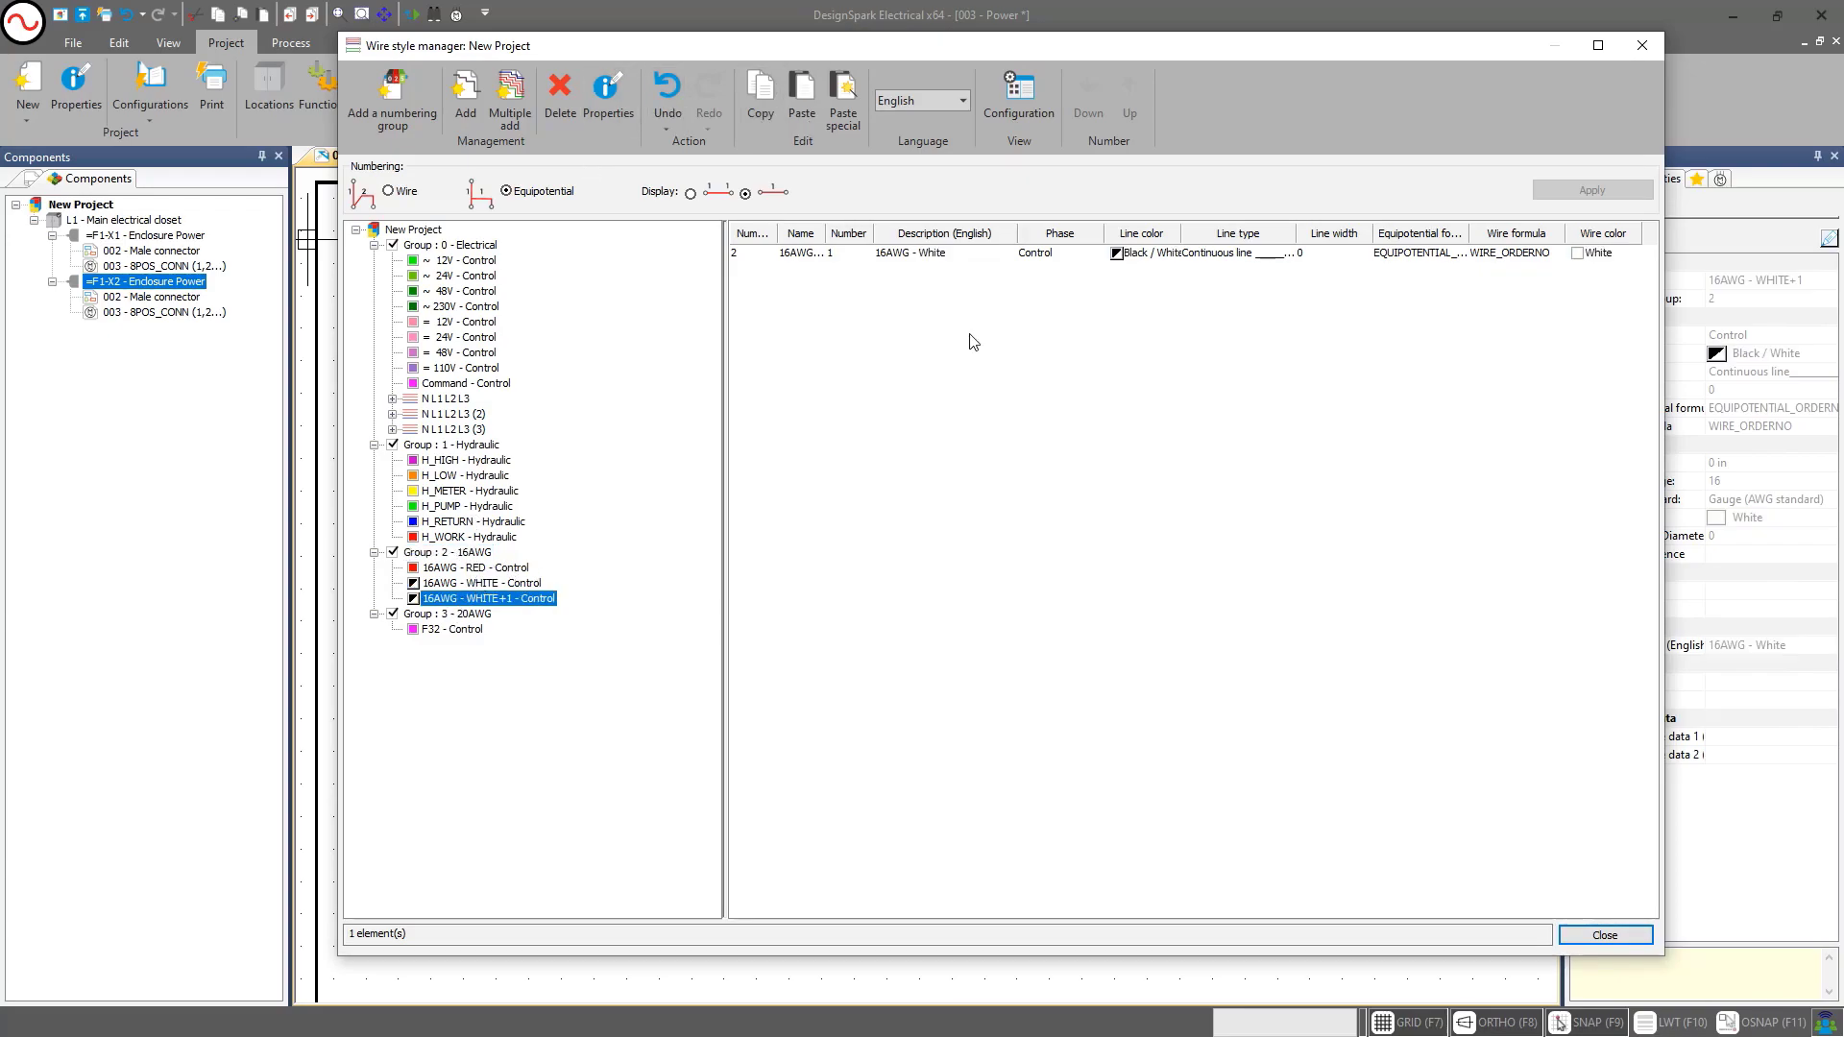
double_click(951, 253)
click(1126, 288)
drag(1126, 288, 1049, 282)
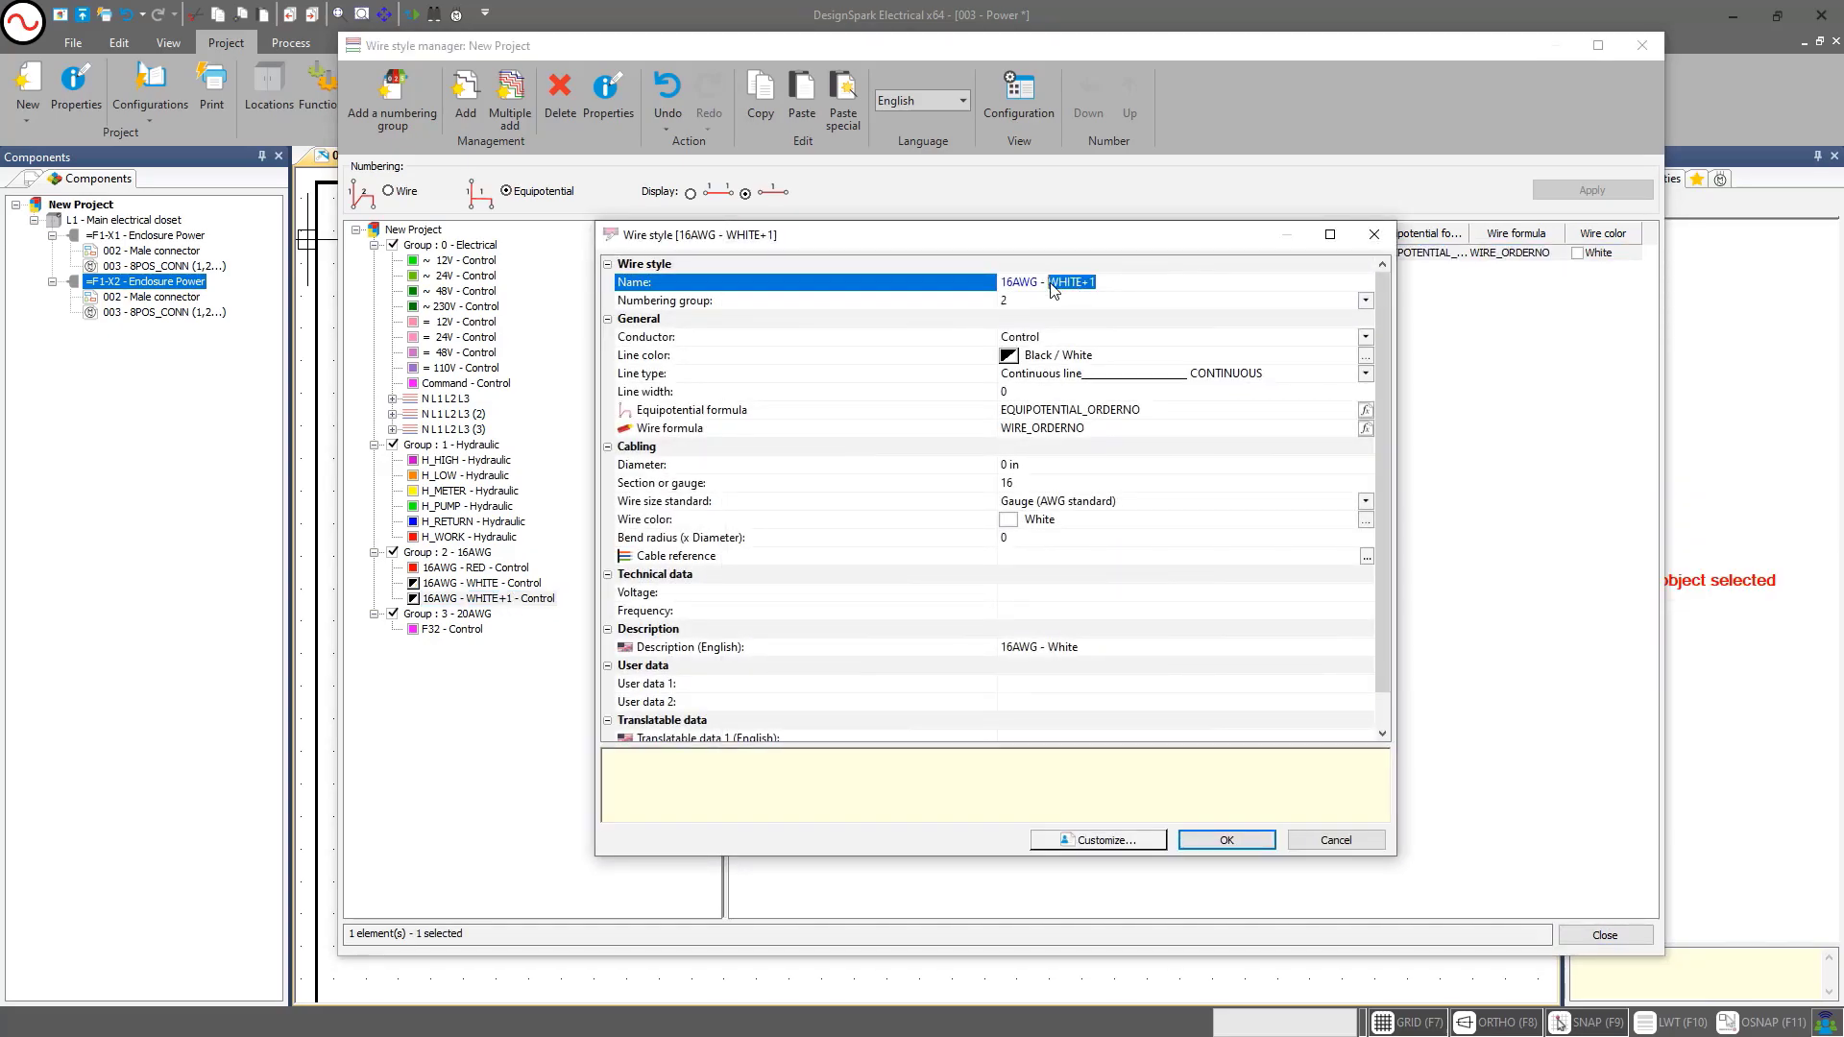
text(Blue)
Set both the line color and the first cabling wire color of the 16AWG - Blue style to Blue
click(1365, 357)
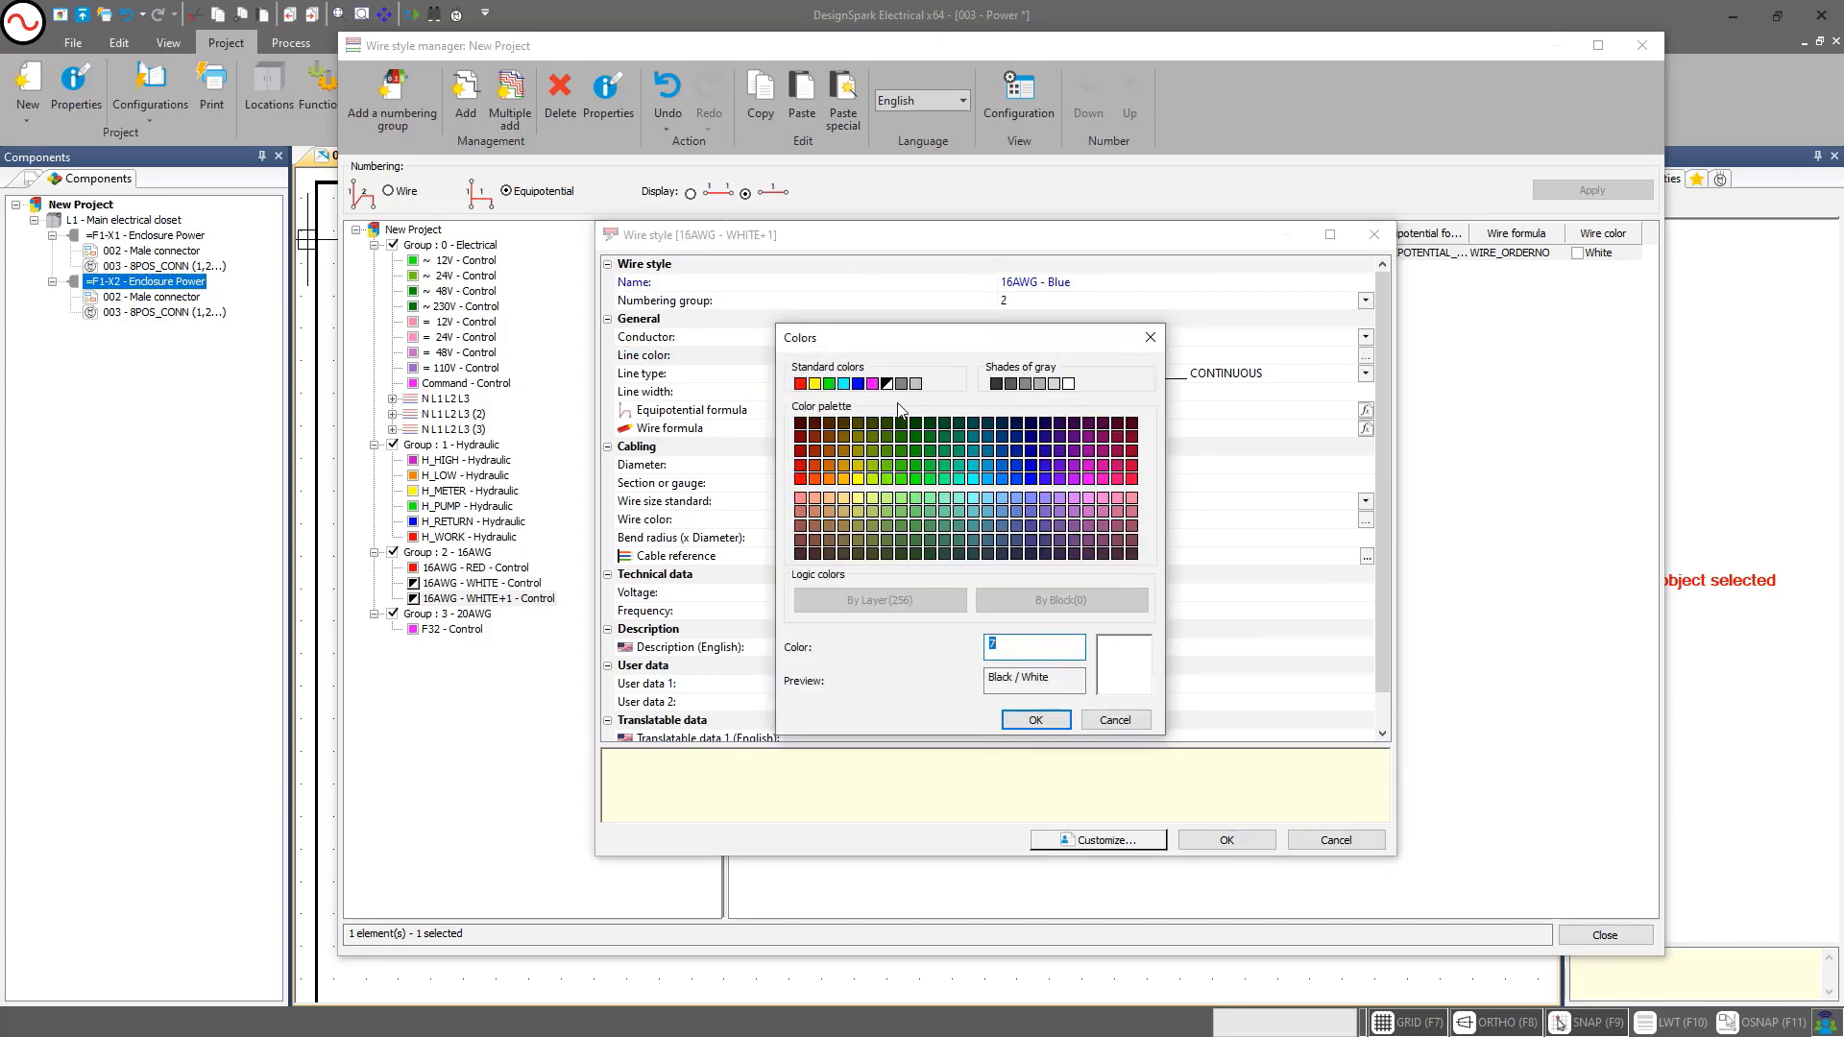
click(857, 384)
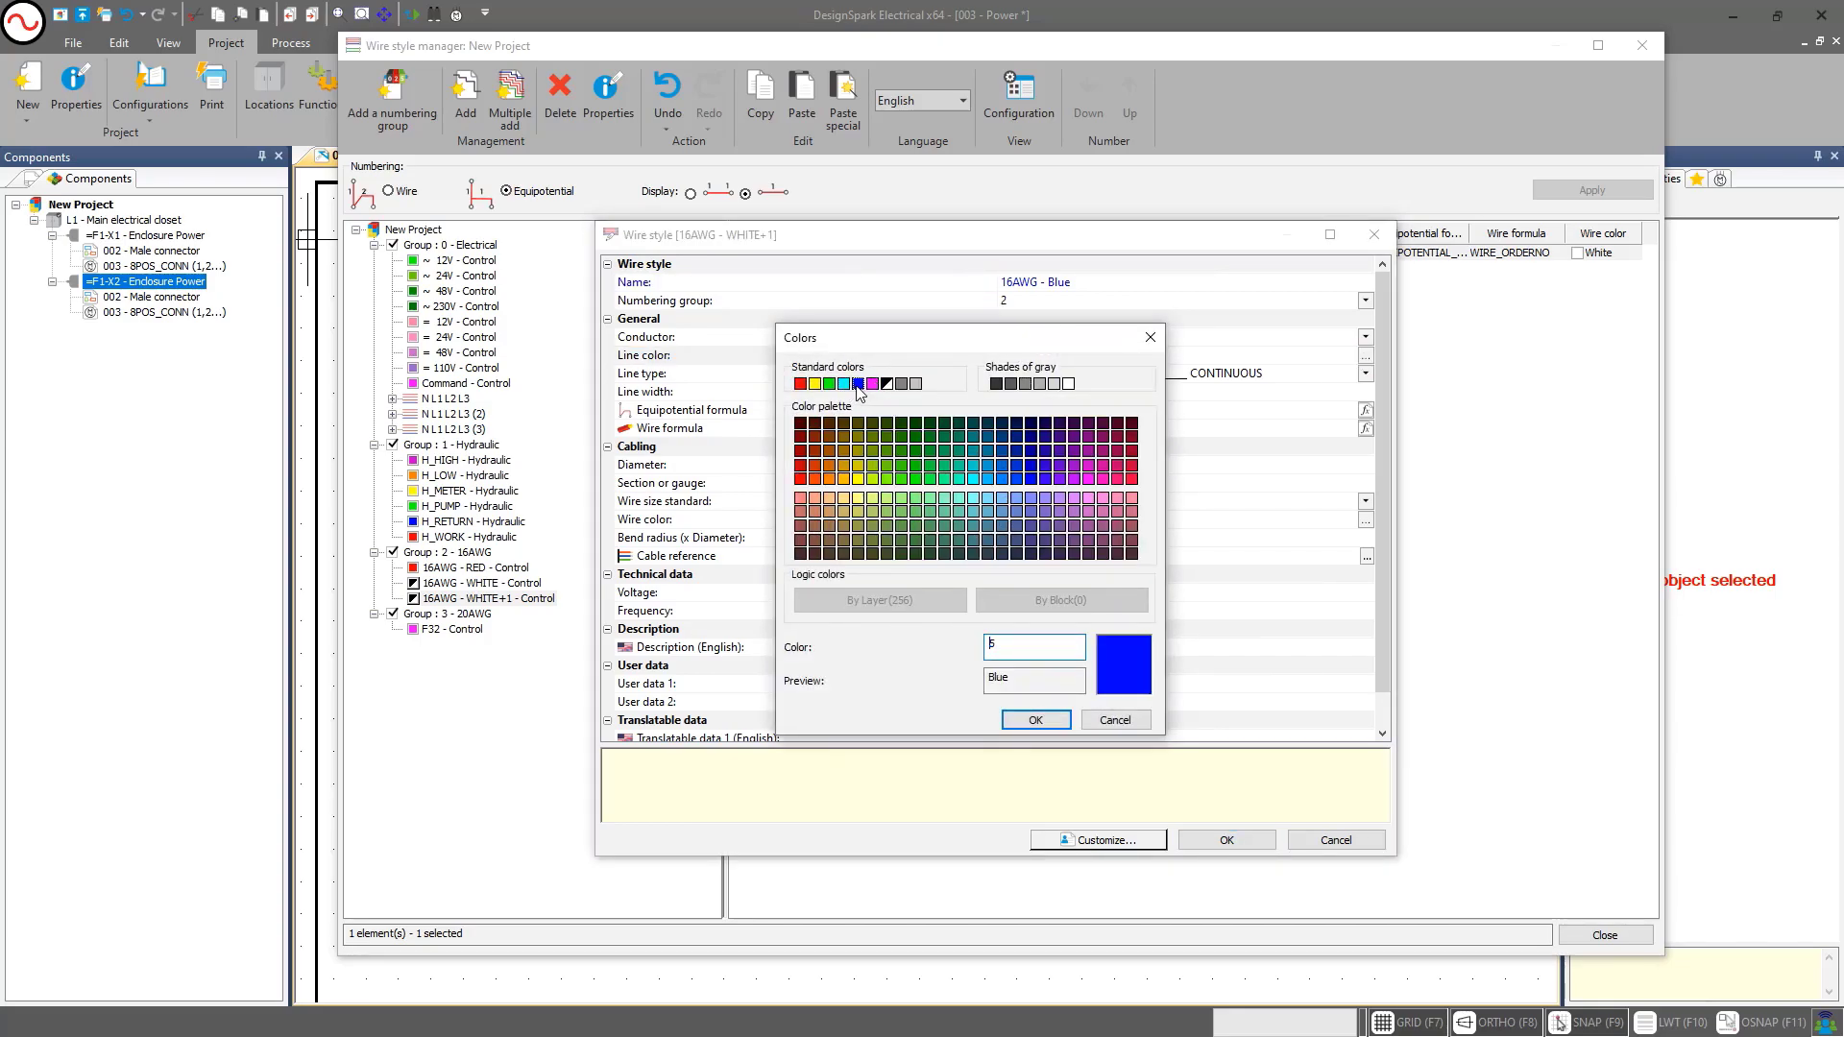
click(1036, 719)
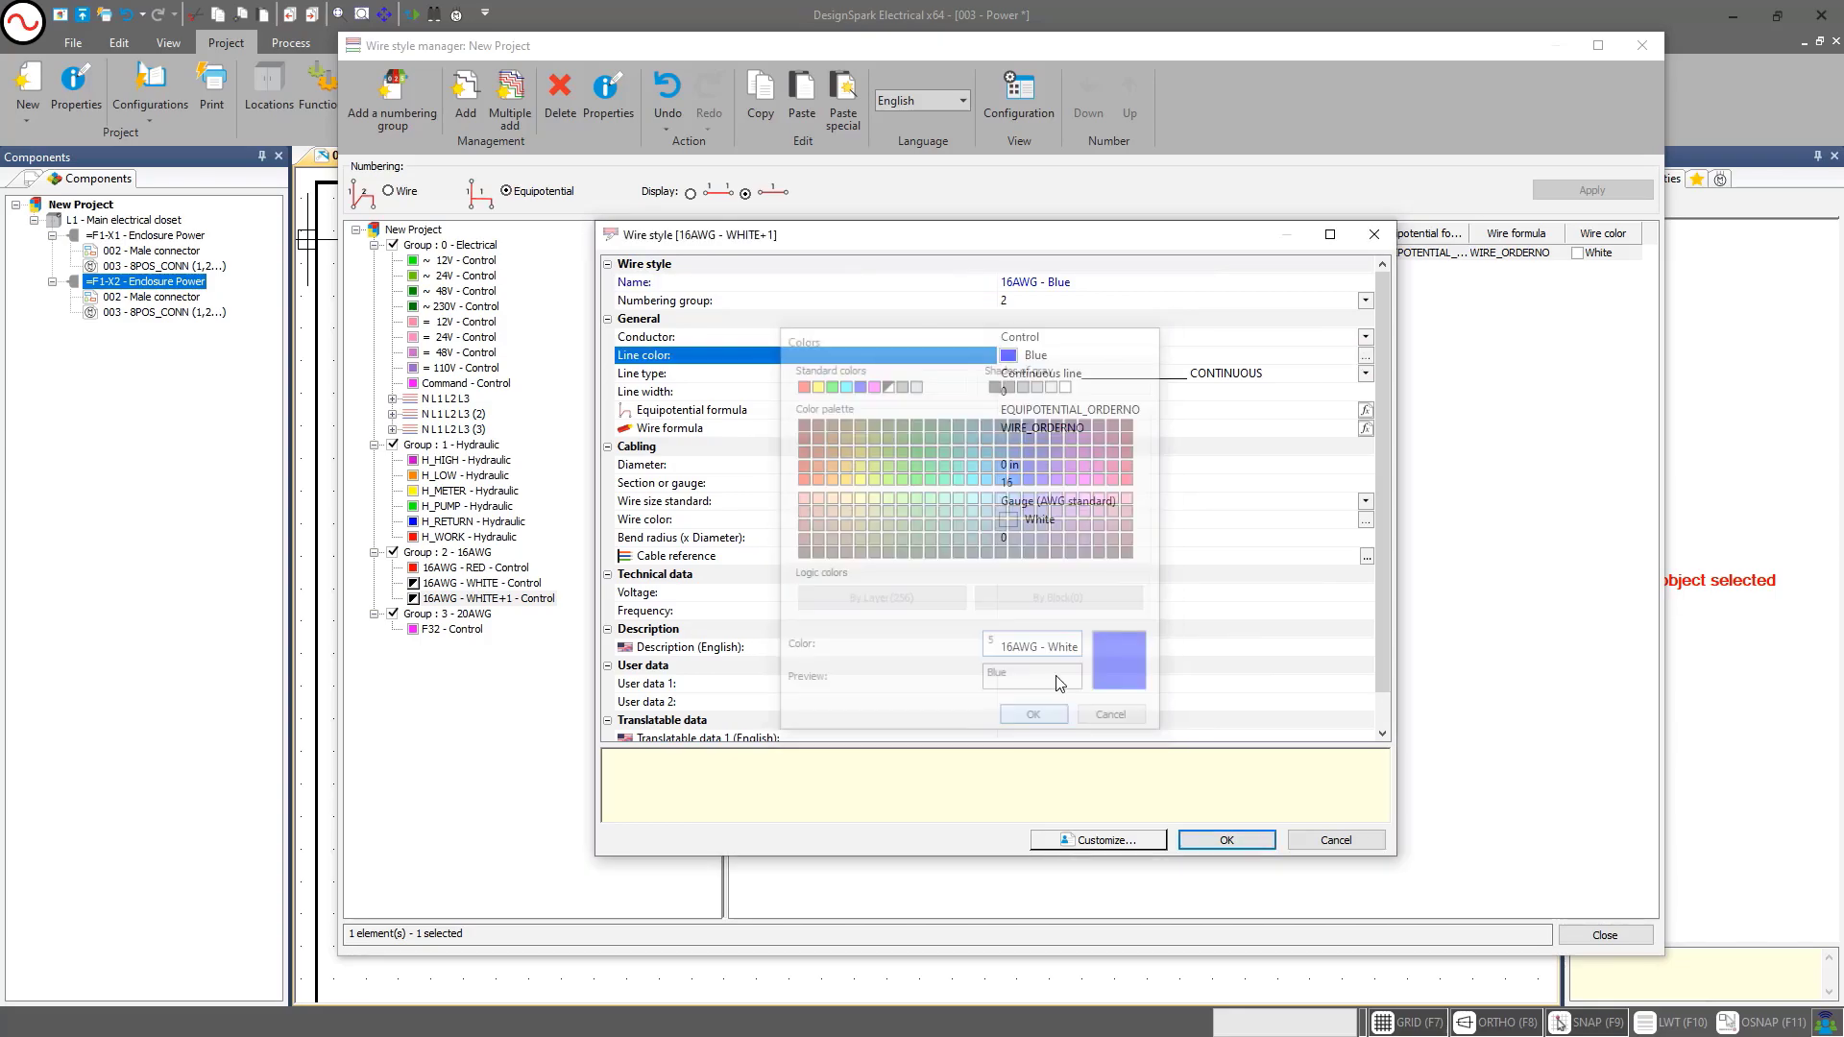
click(1366, 520)
click(1171, 532)
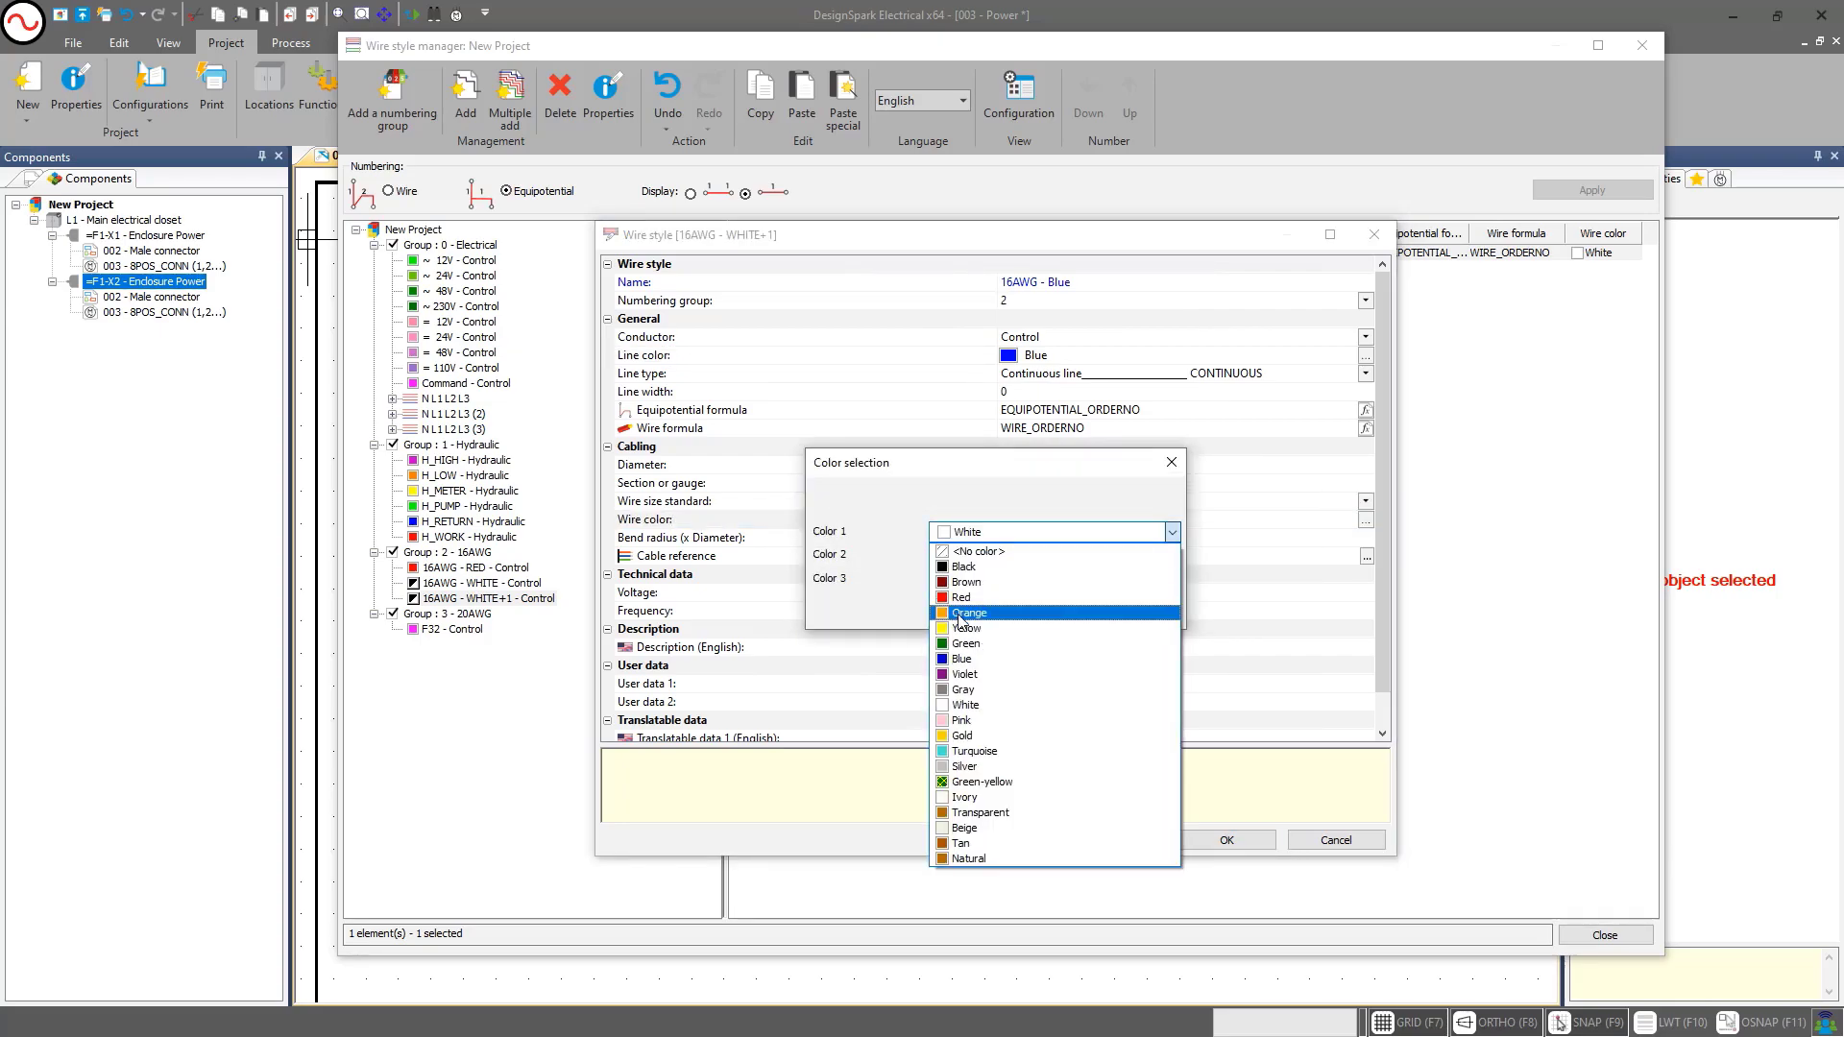
click(961, 659)
click(1065, 608)
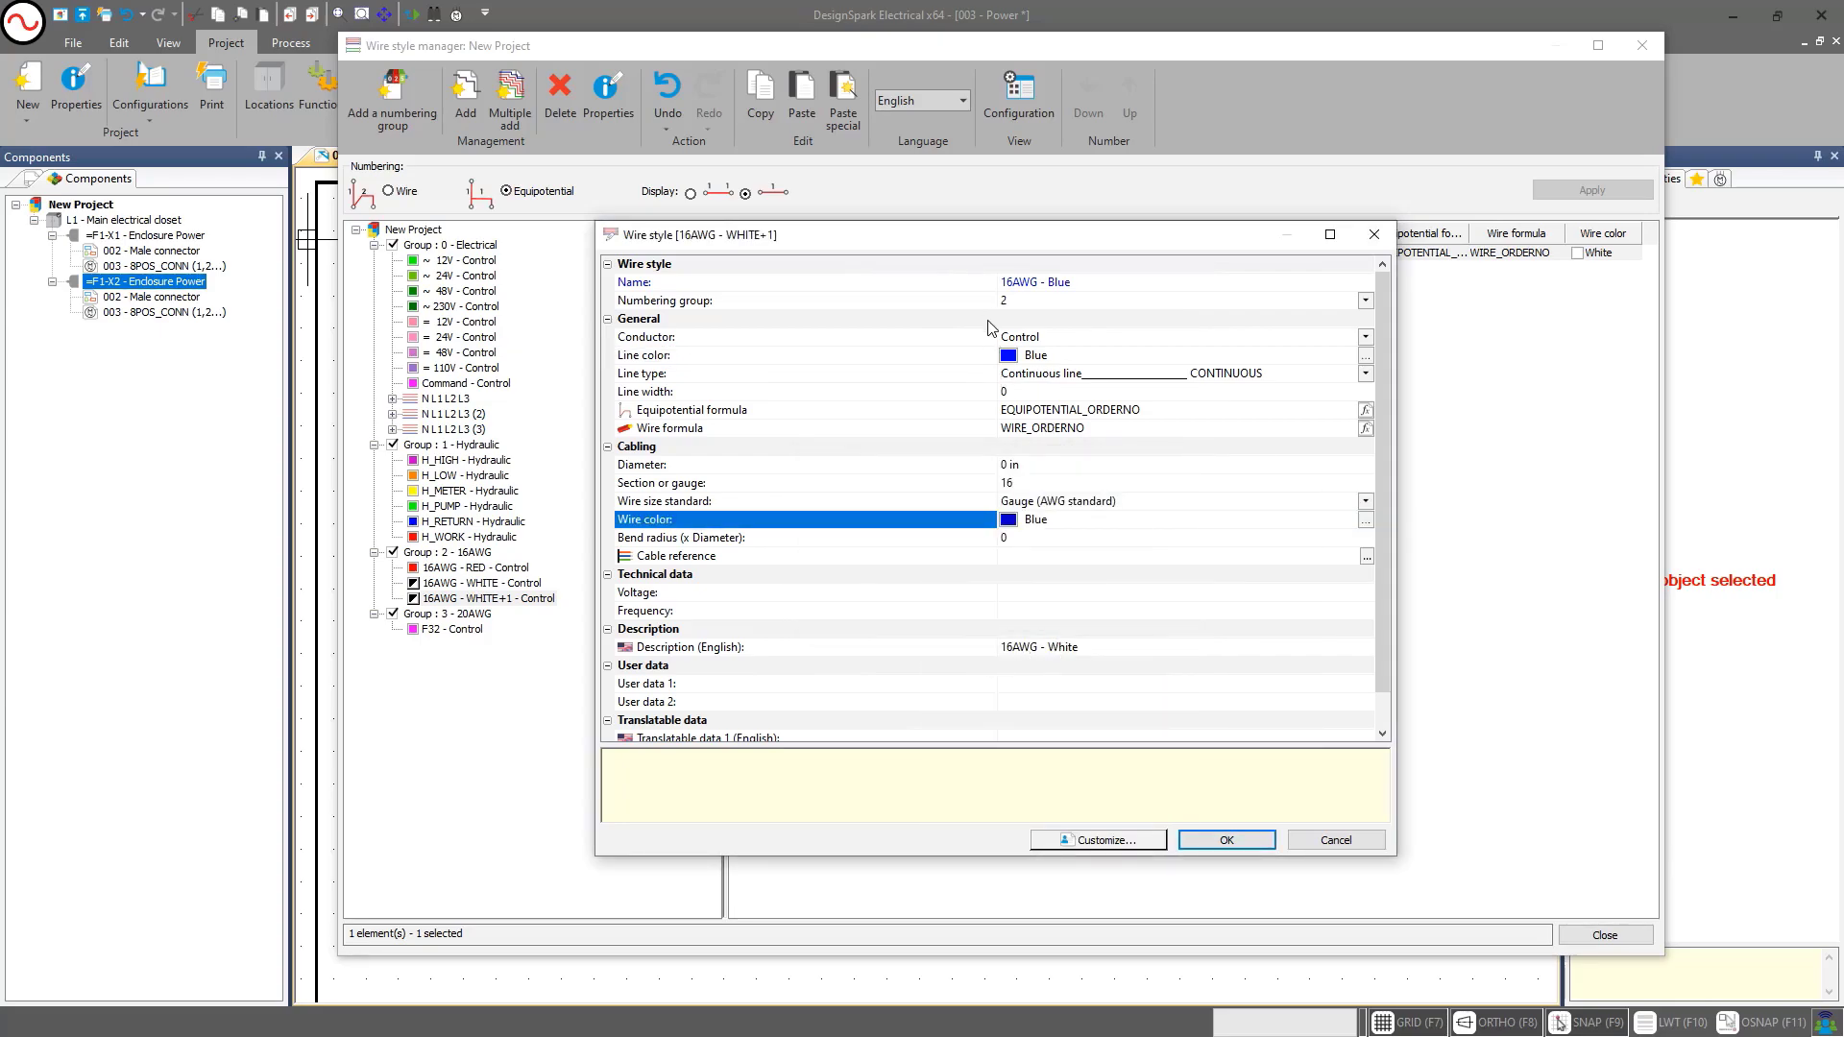
Change the blue wire style's English description to "16AWG - Blue" and accept its properties
click(1103, 649)
drag(1080, 649, 1049, 650)
text(Blu)
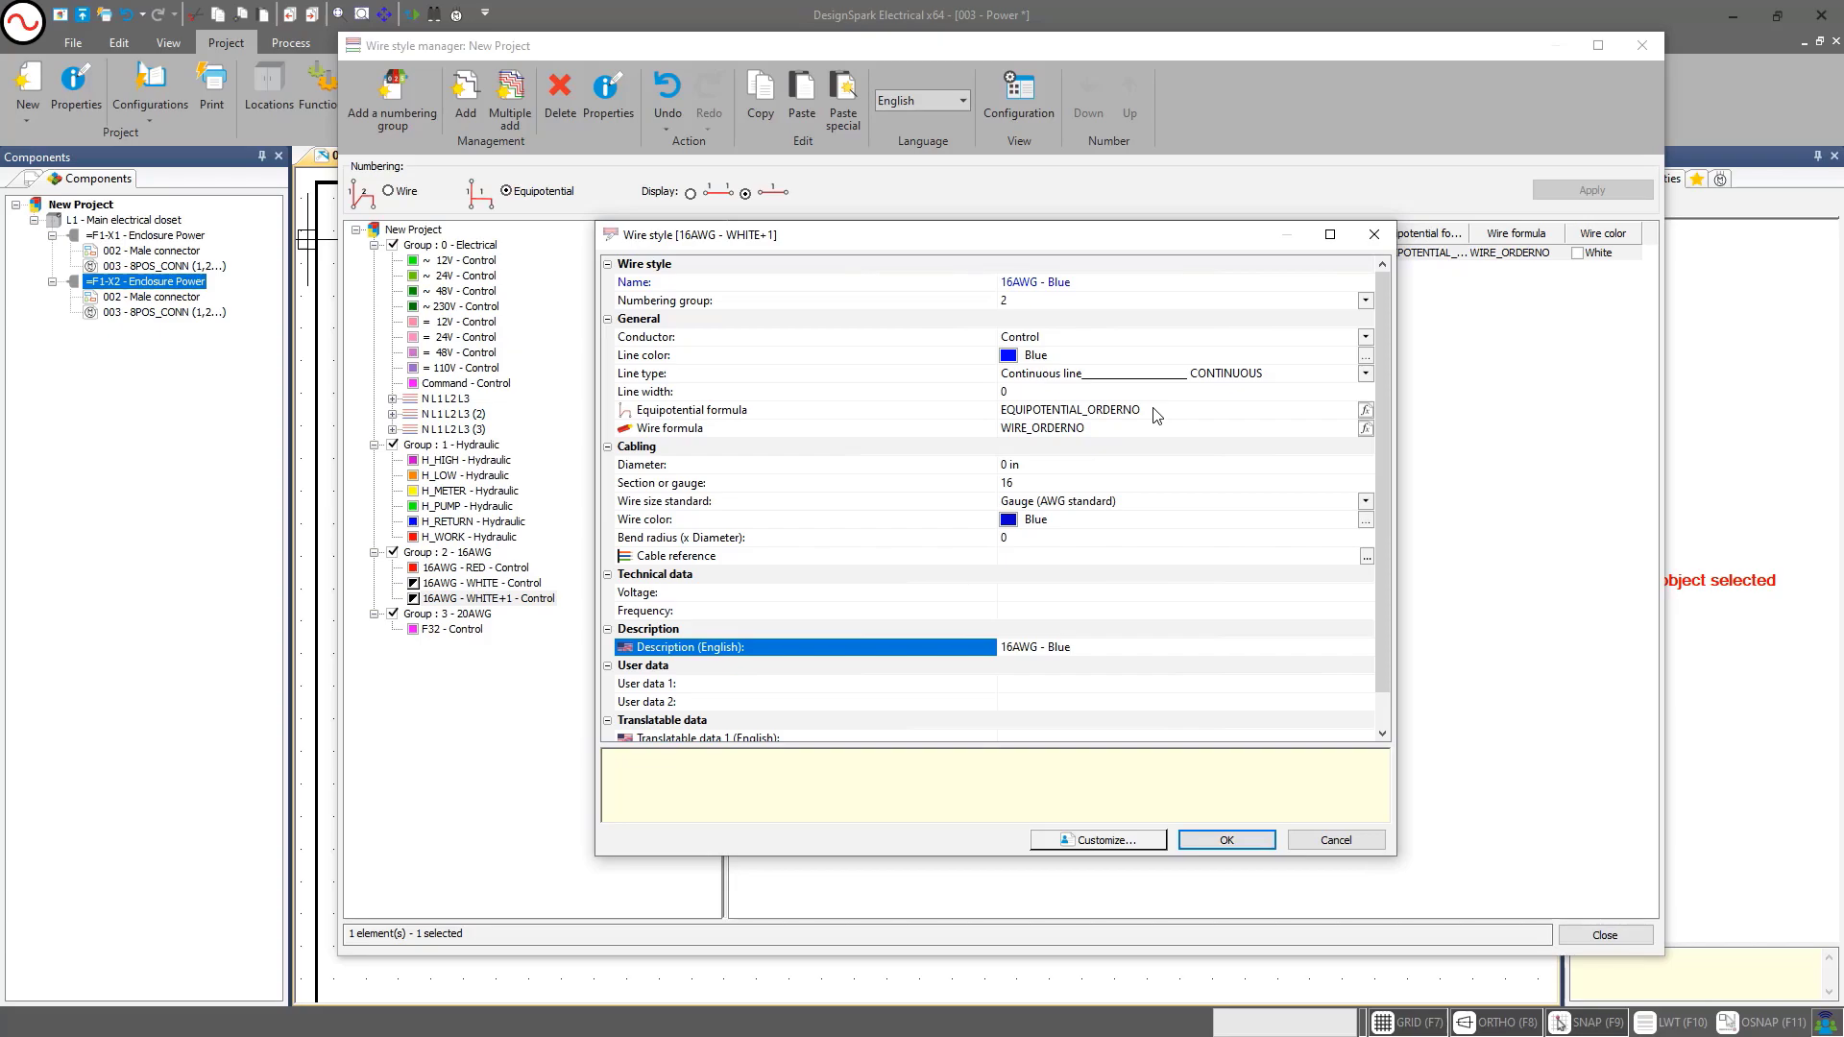
click(1229, 841)
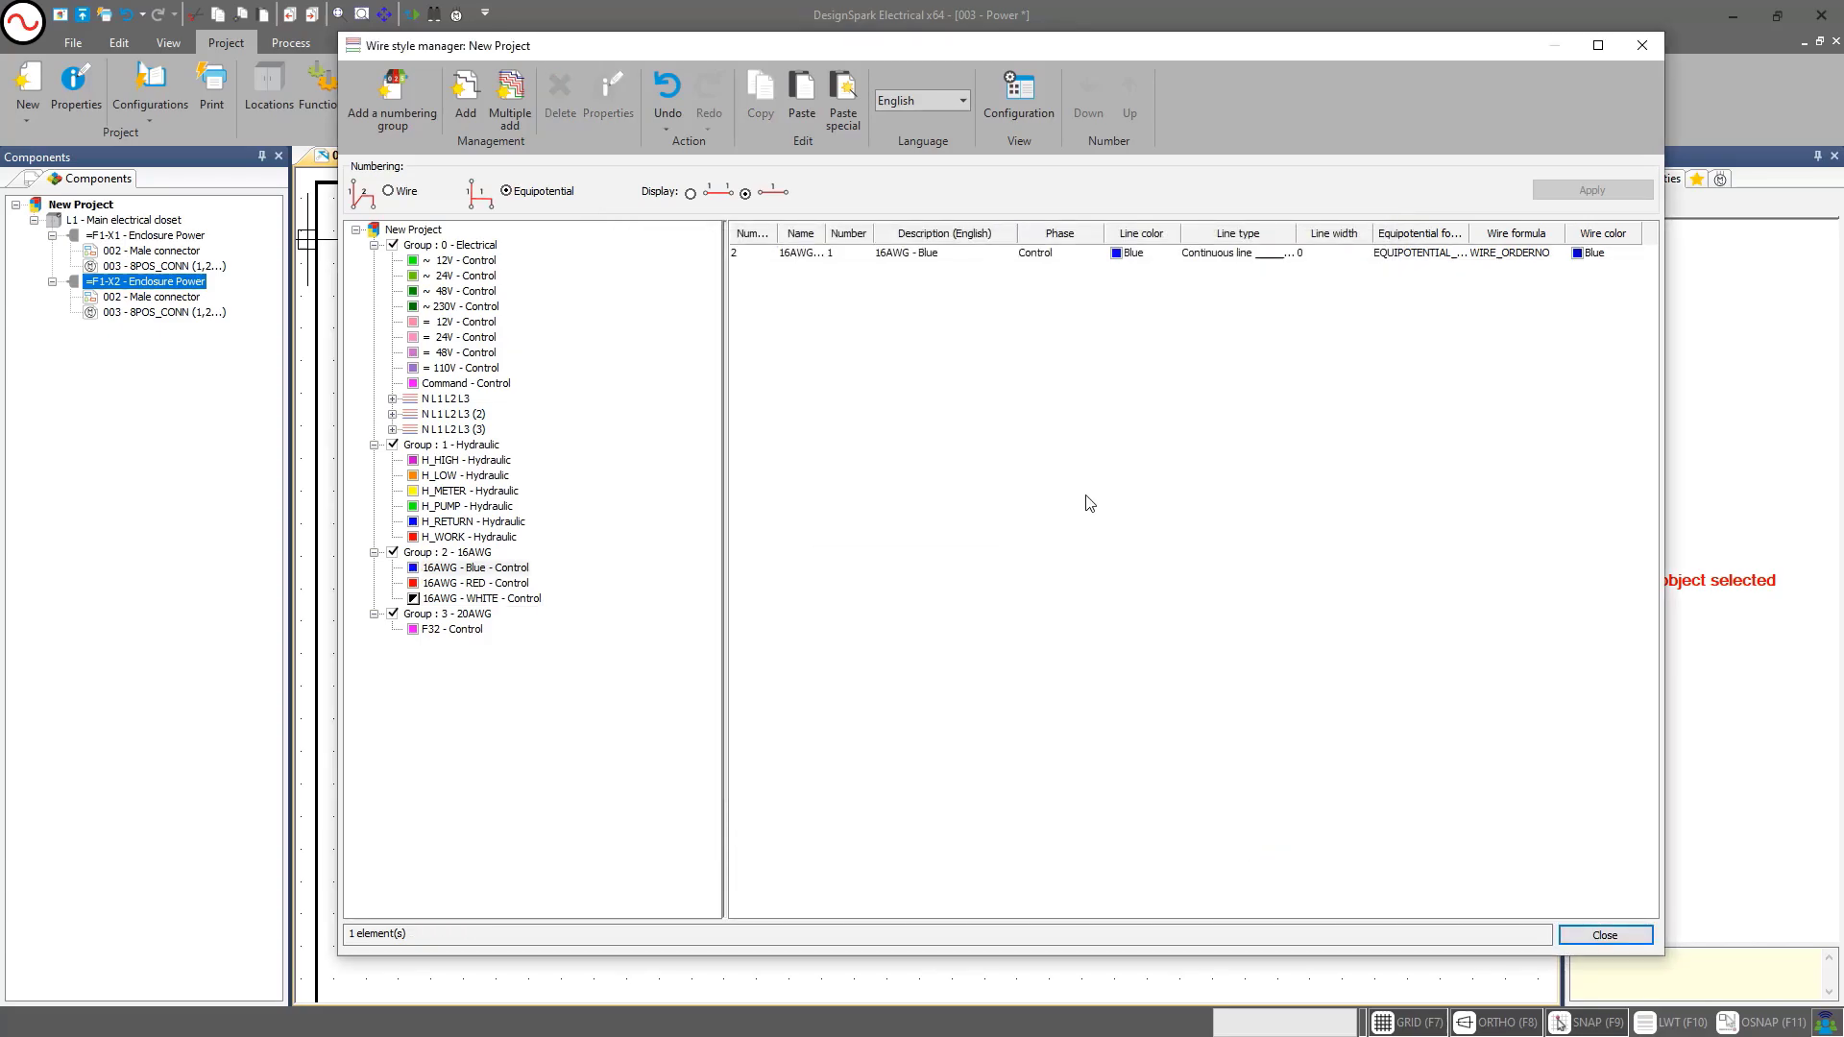
Examine the shared properties of the three 16AWG wire styles together, including formulas and cabling fields, and close them without changes
click(460, 552)
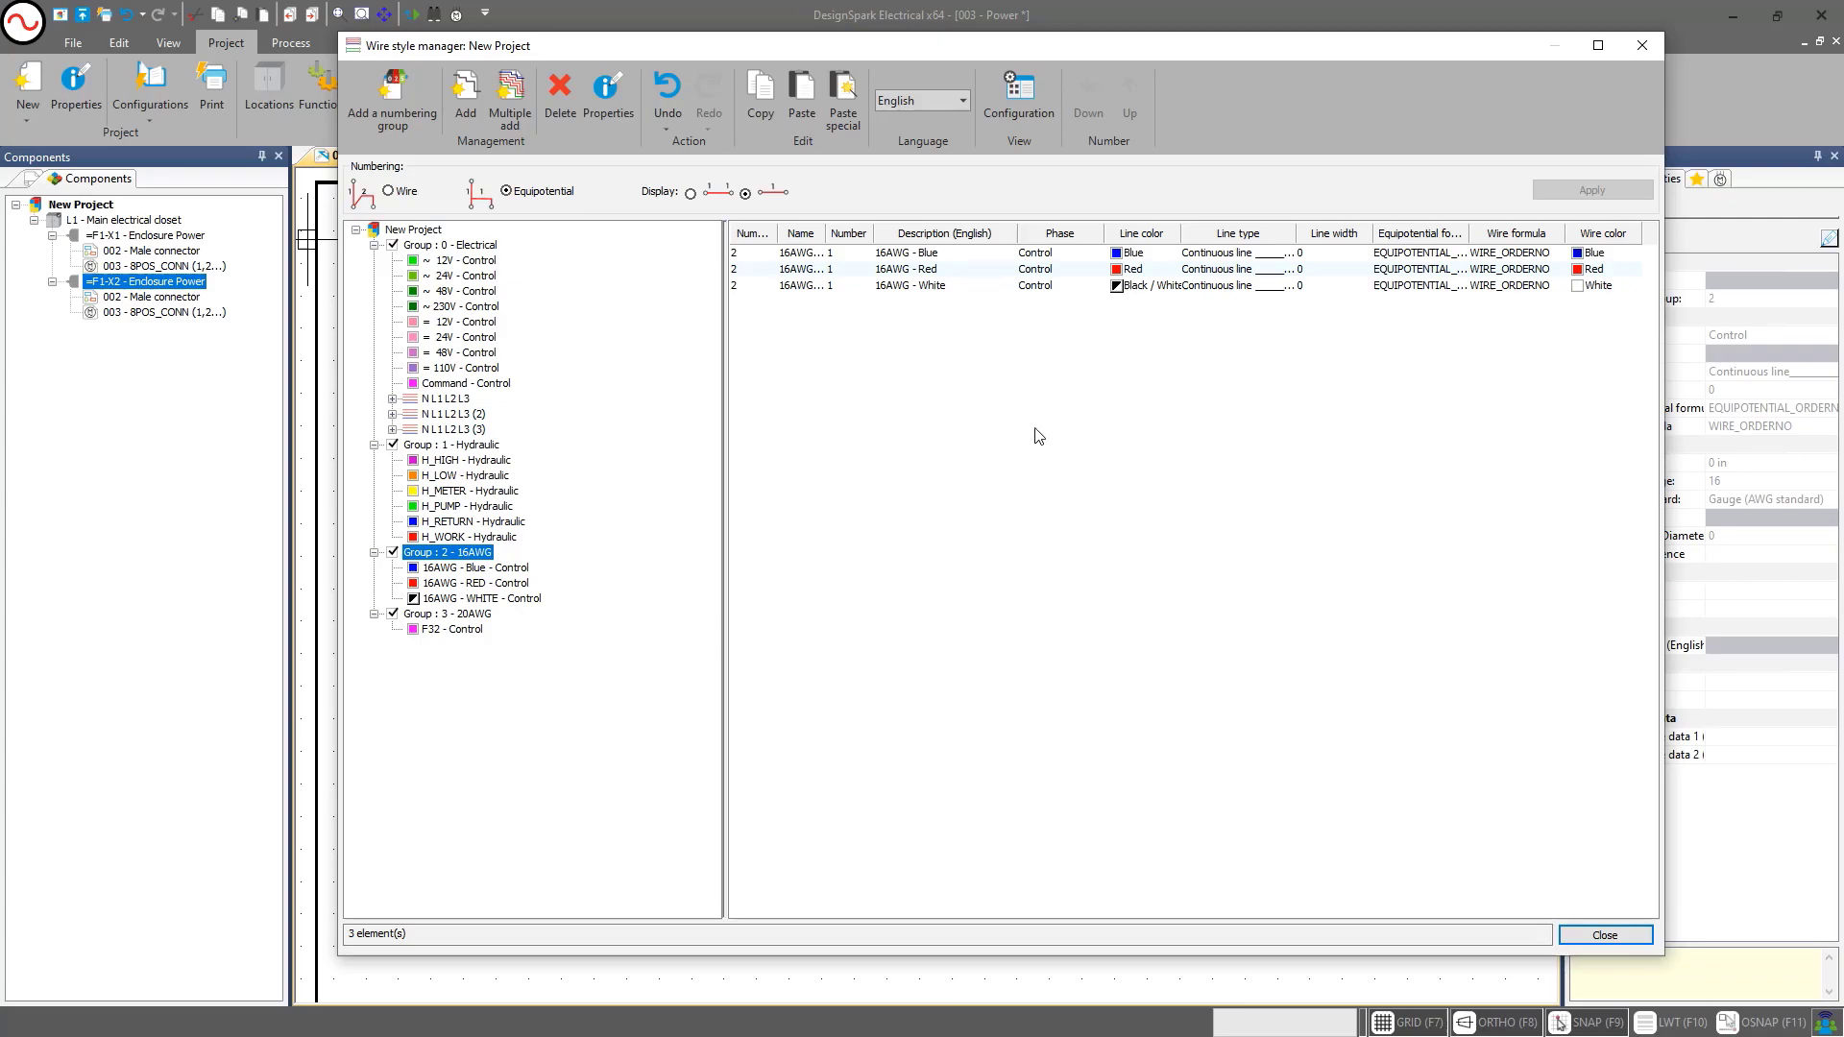
drag(1201, 444, 1002, 253)
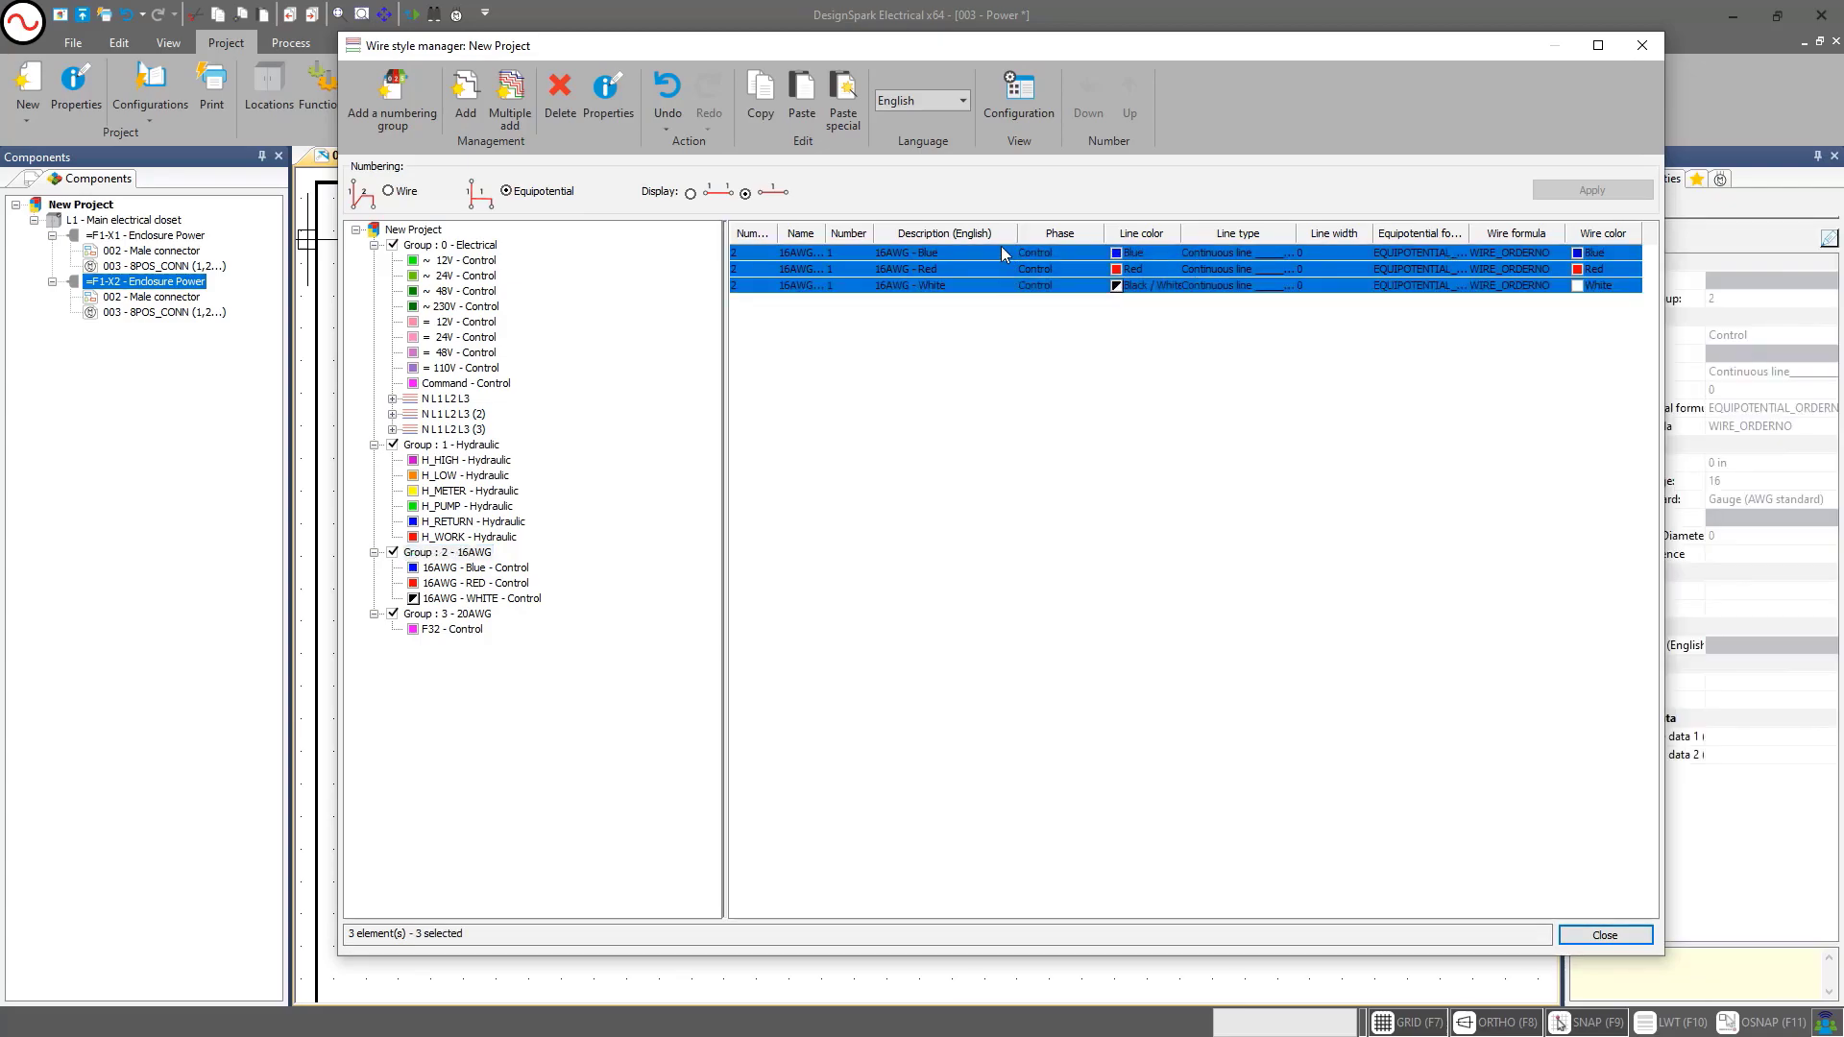
right_click(1001, 247)
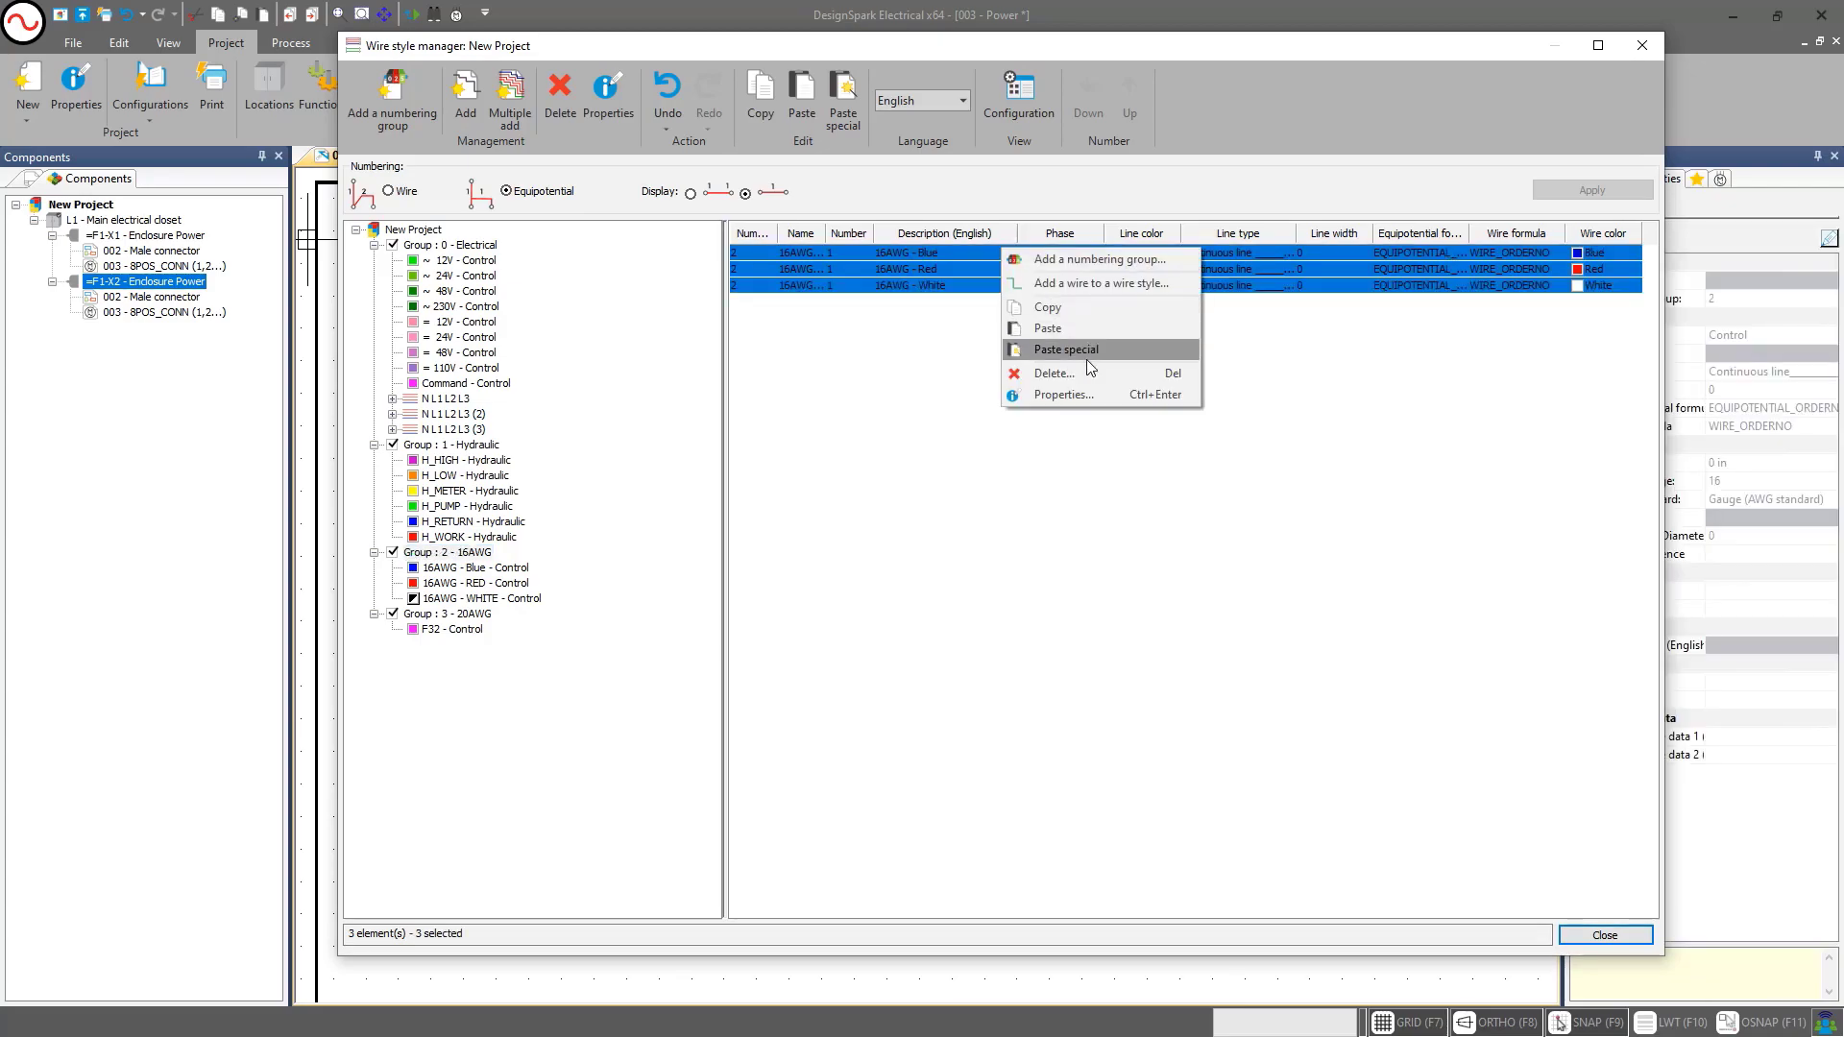
click(1090, 394)
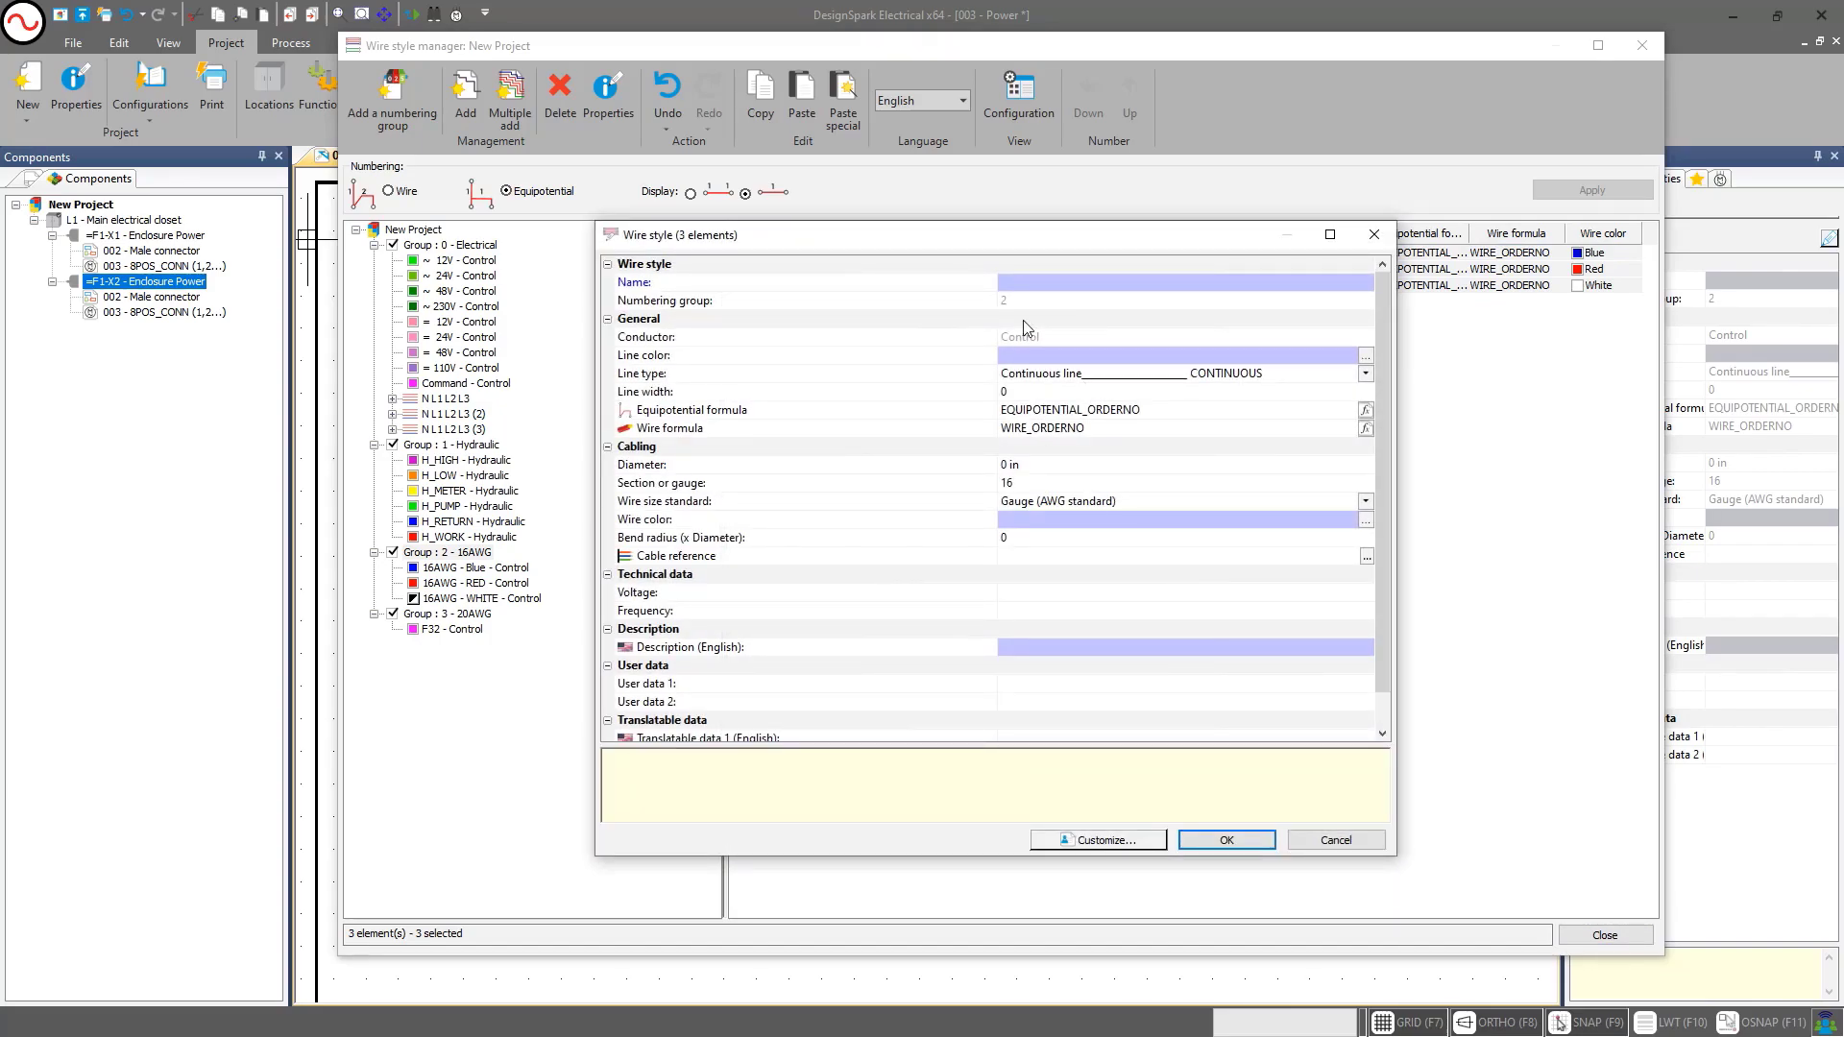
click(1014, 284)
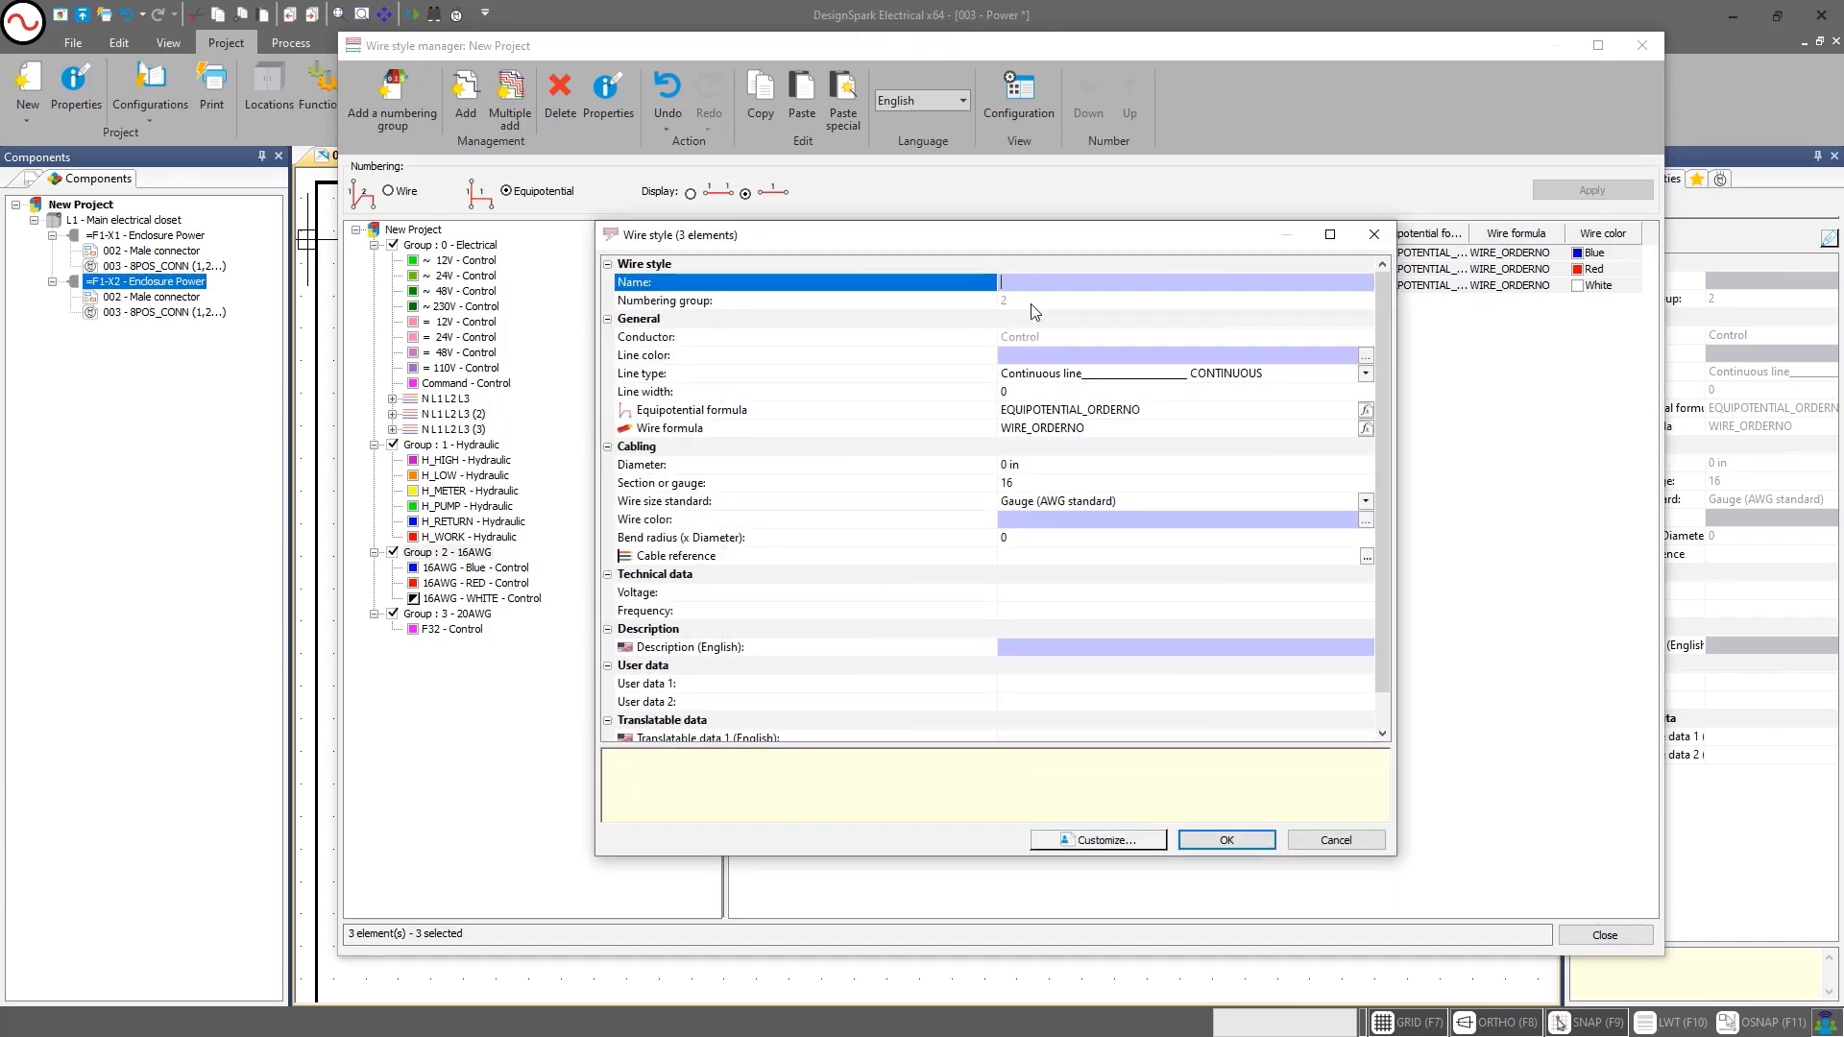
click(1023, 351)
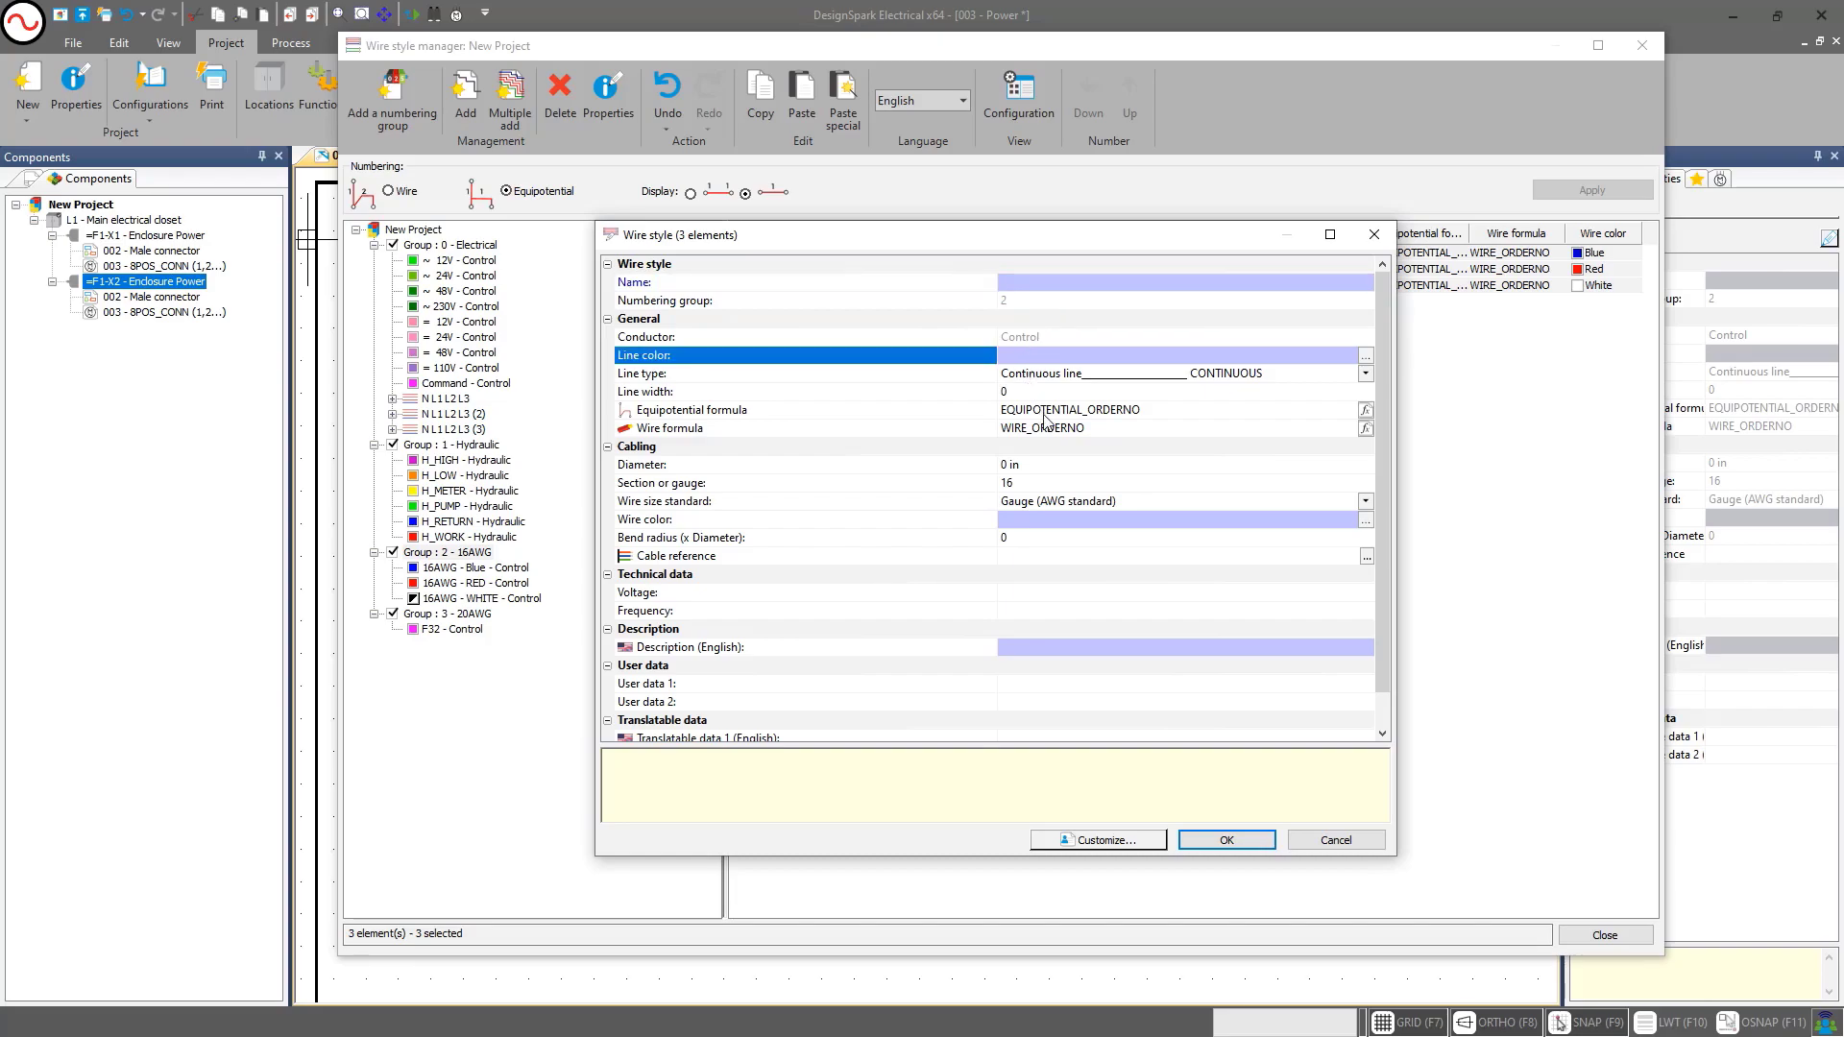
click(1143, 413)
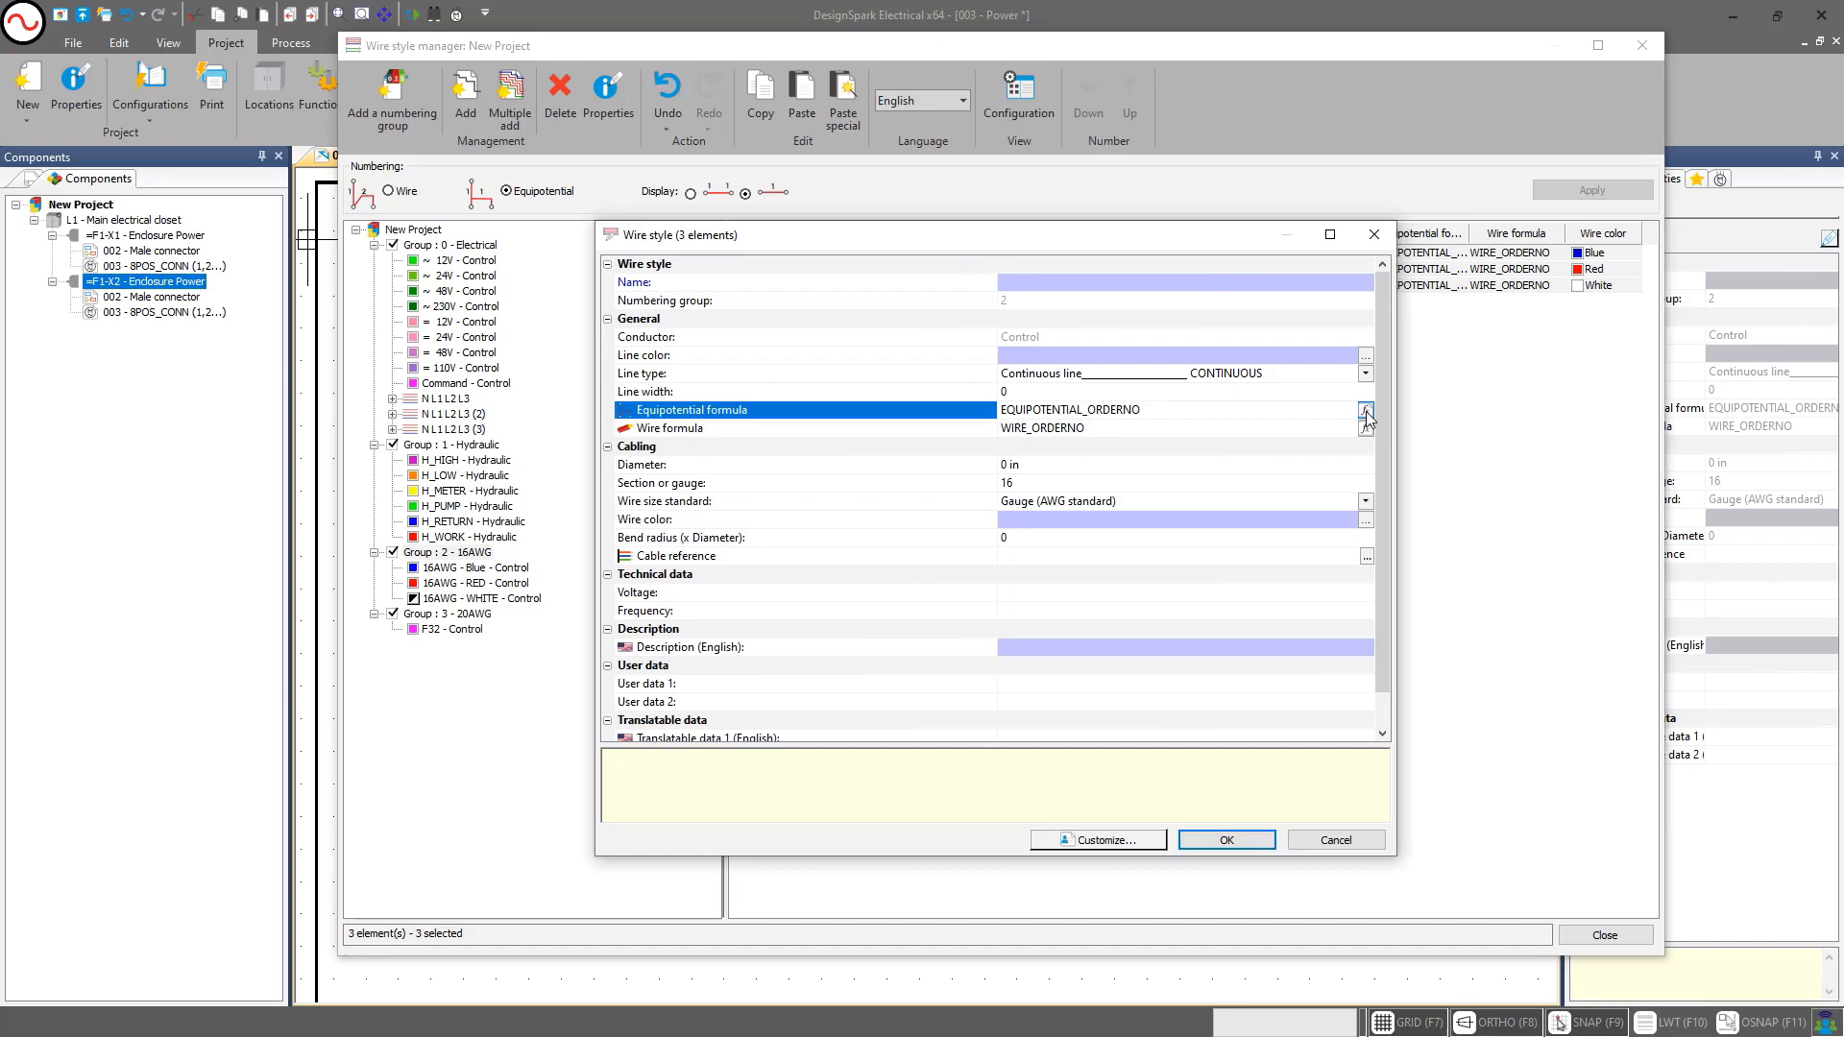
click(999, 468)
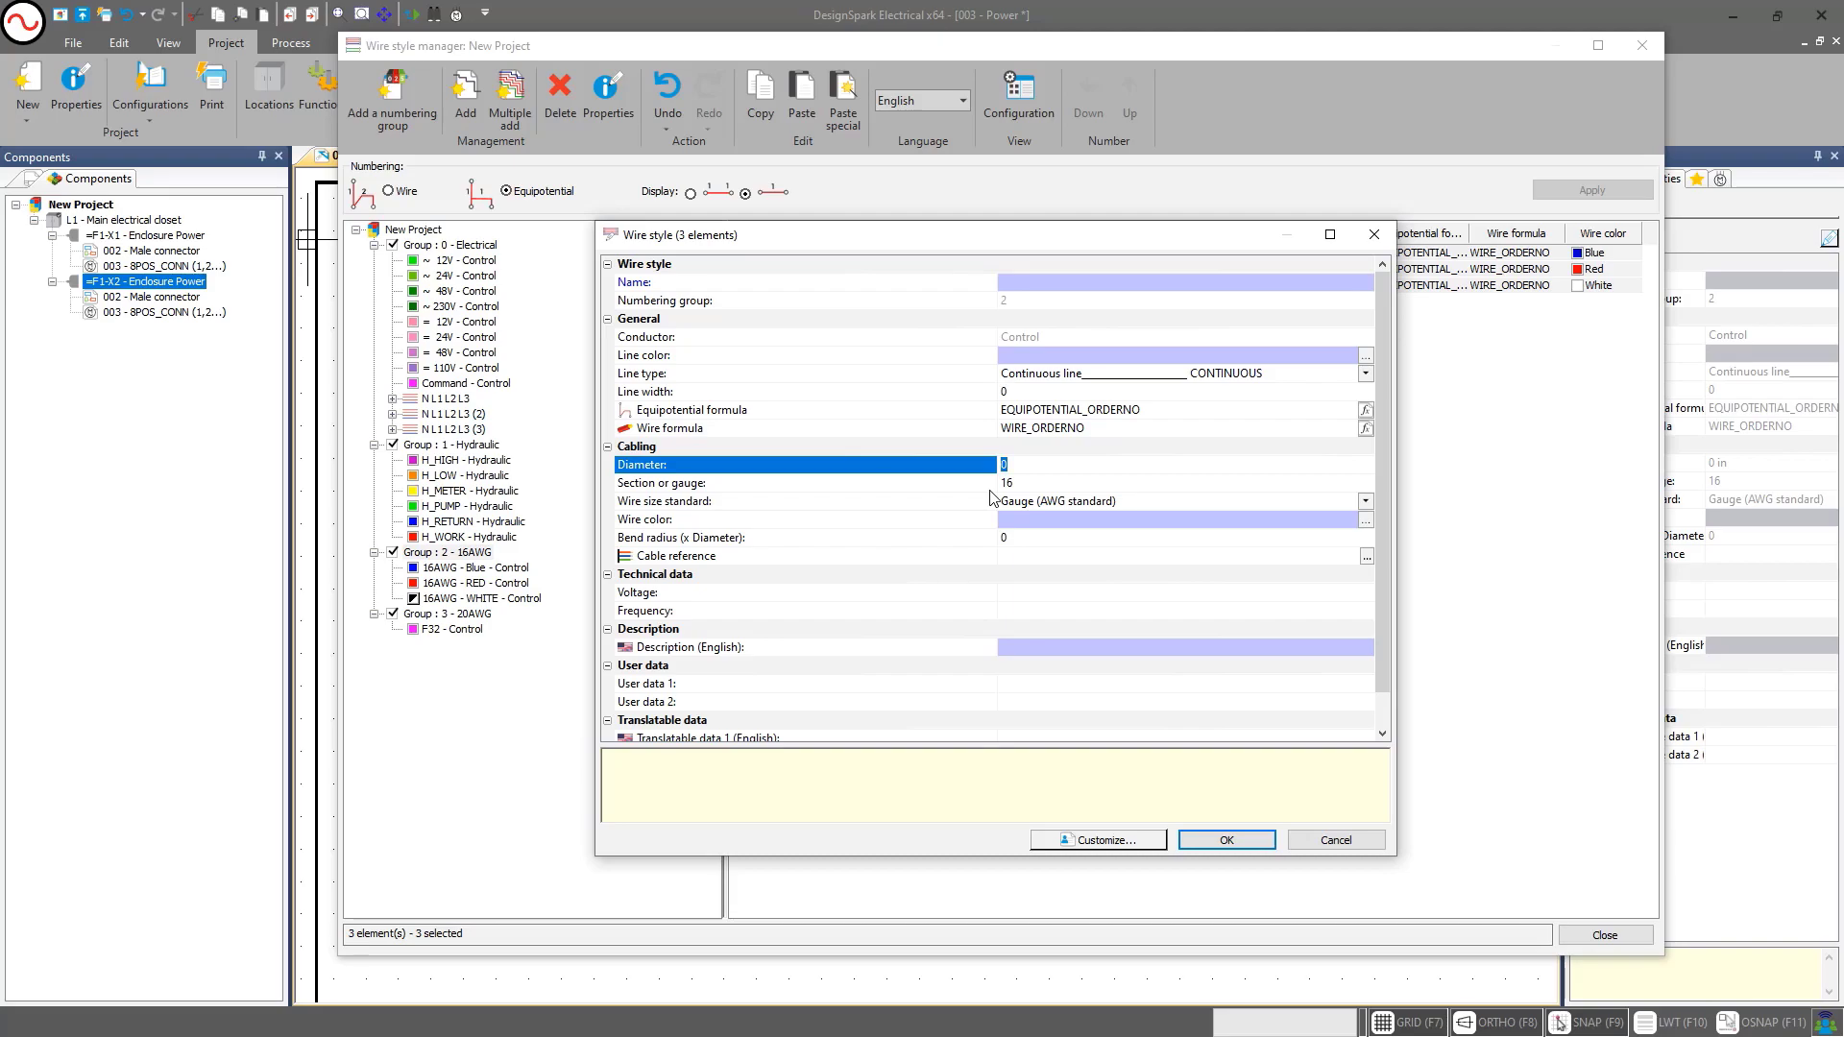
click(1300, 843)
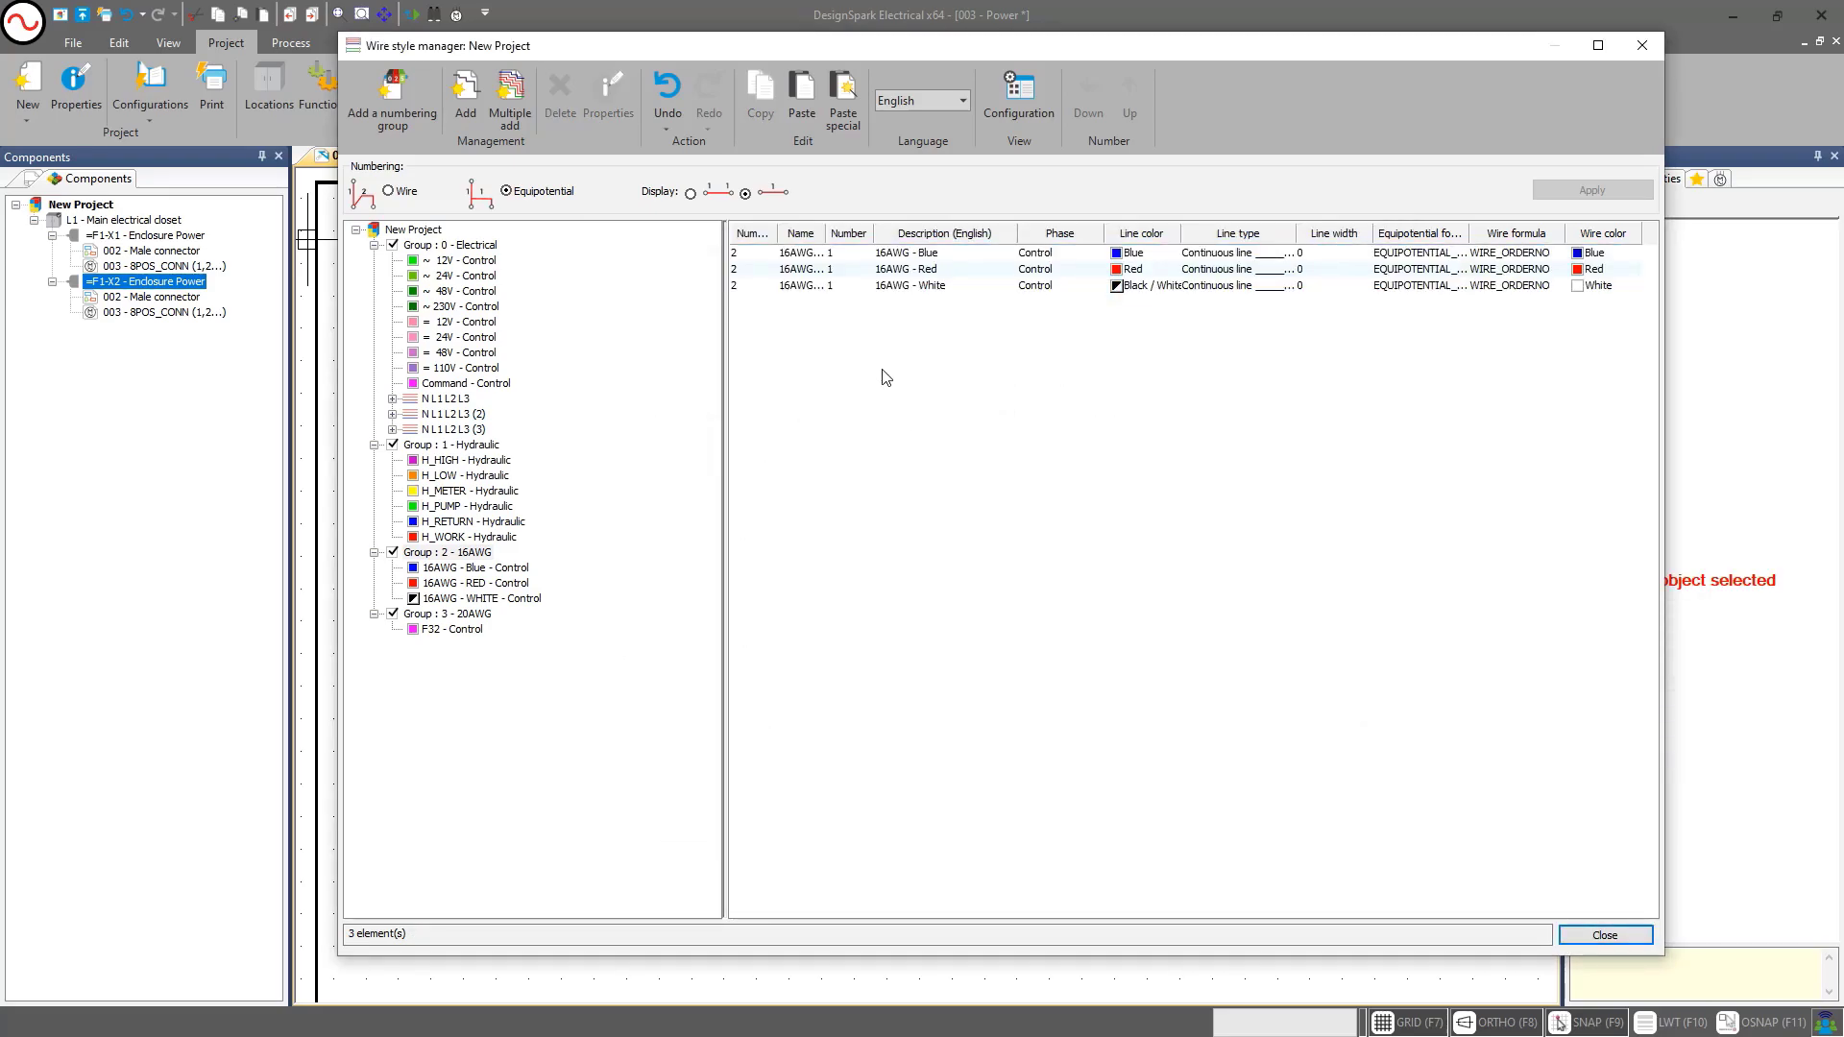
Copy the blue, red and white 16AWG wire styles and paste them into the 20AWG numbering group
drag(909, 348, 843, 235)
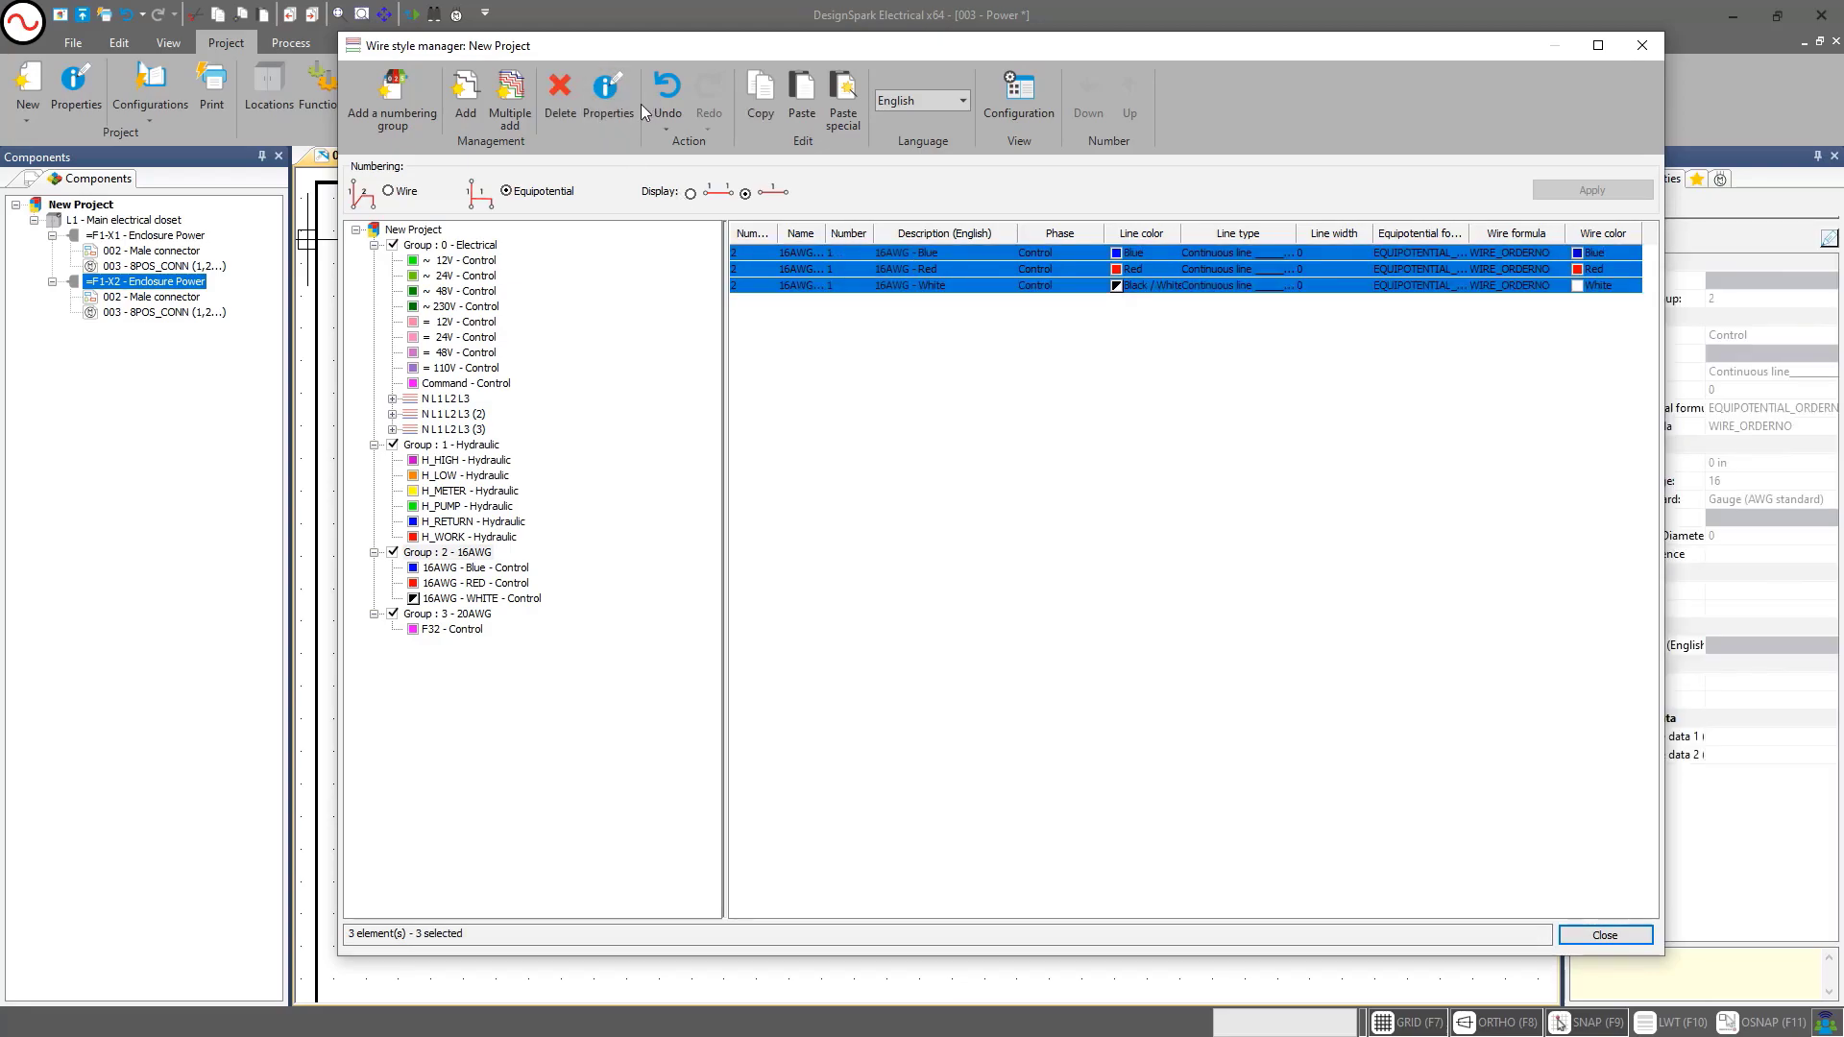
click(437, 615)
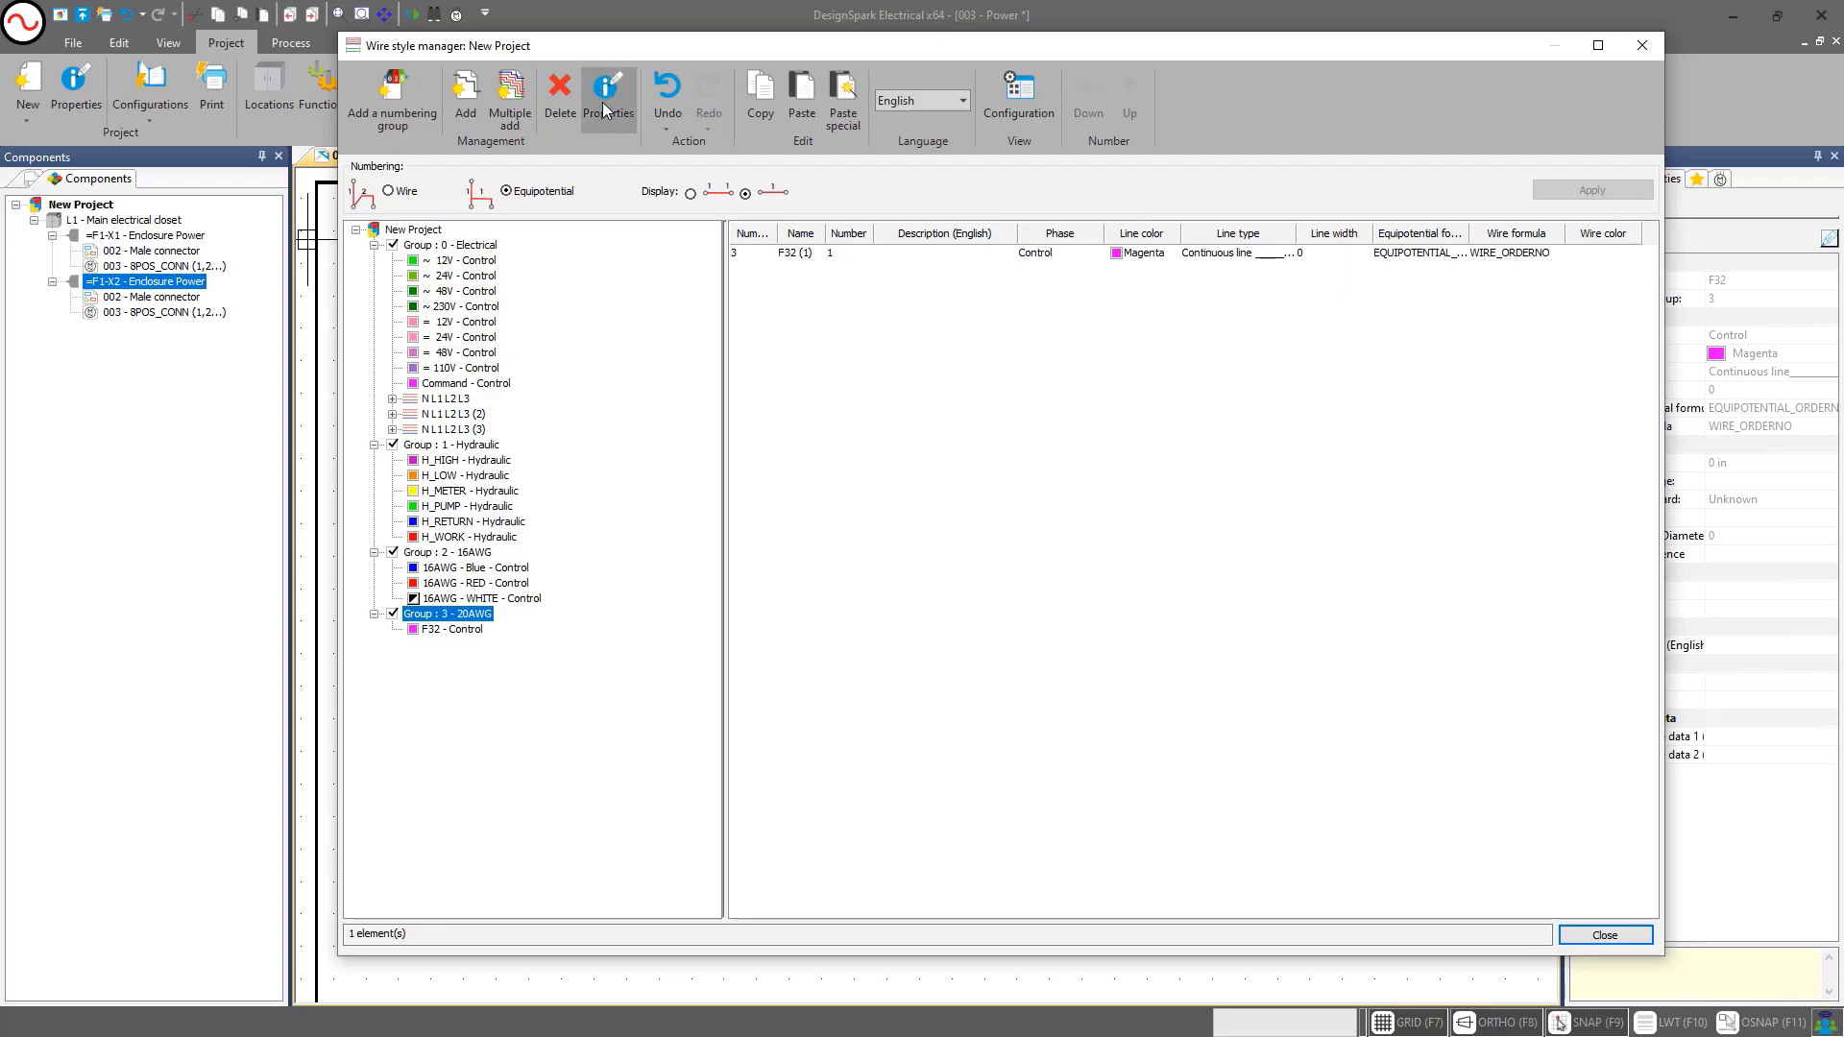
click(802, 101)
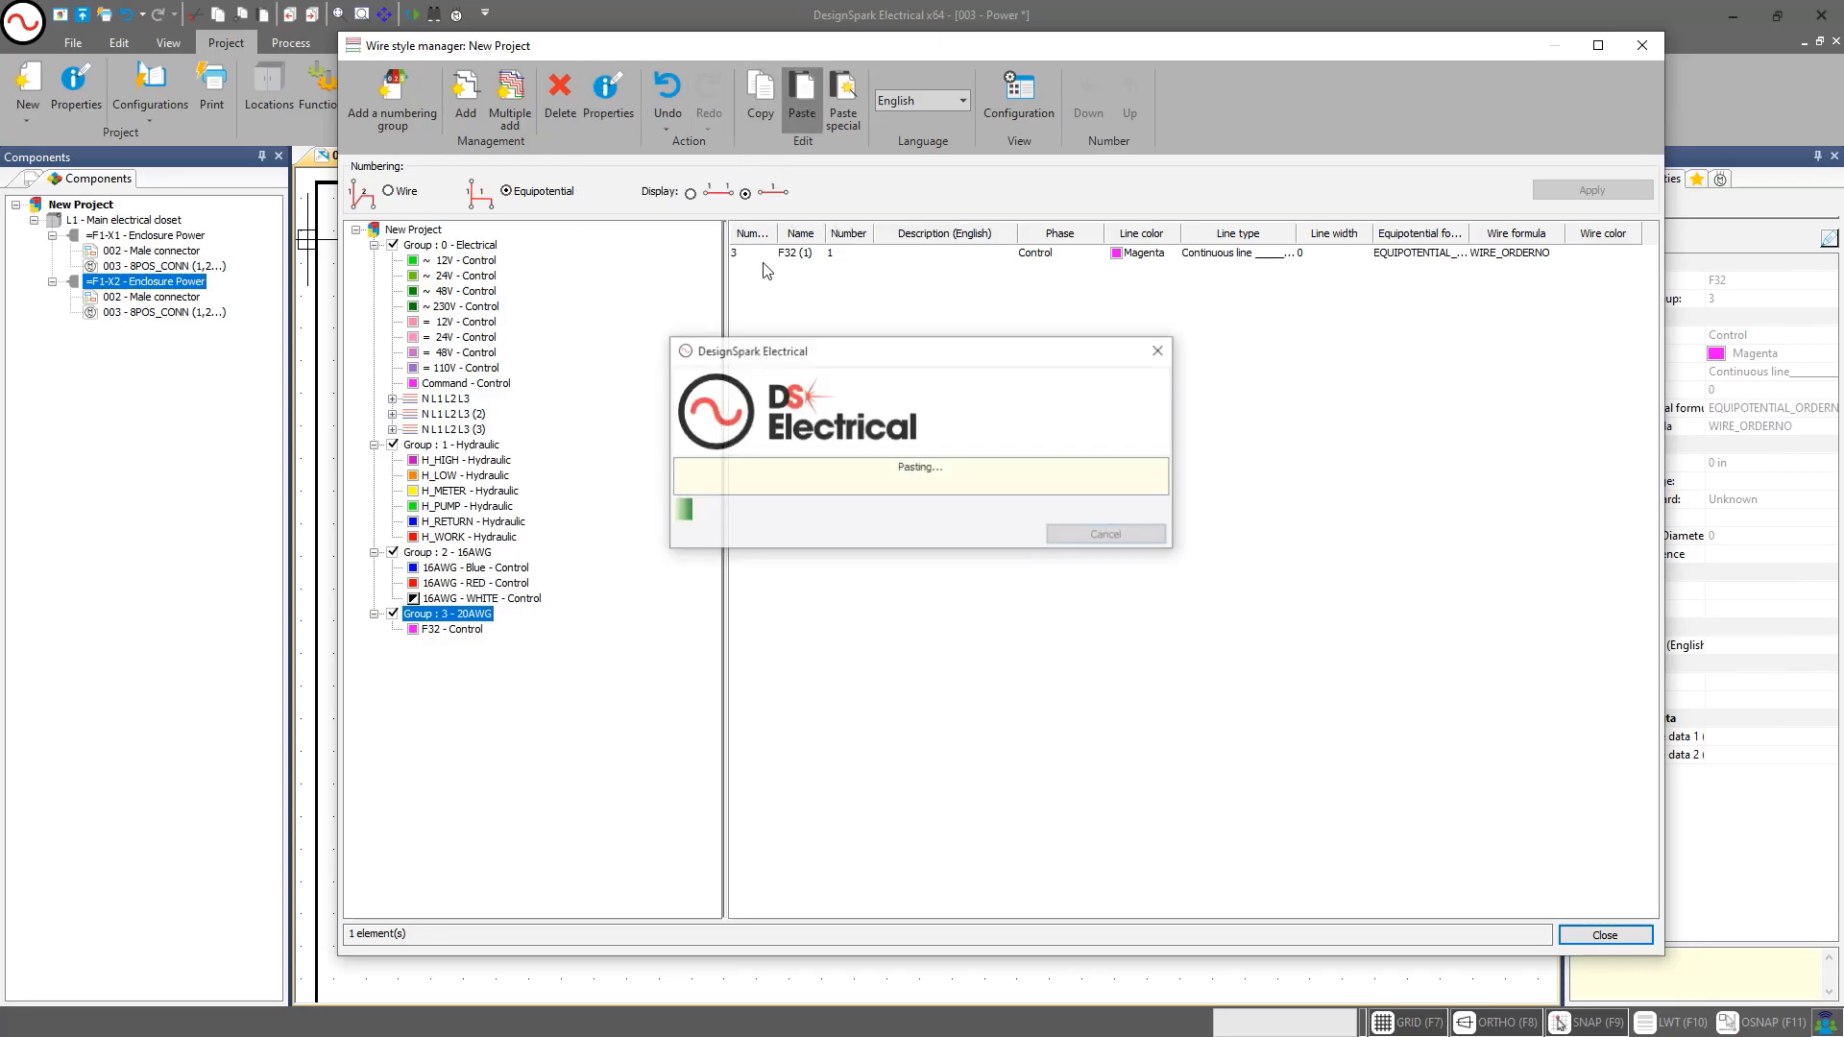
Delete the default F32 wire style from the 20AWG group
click(446, 630)
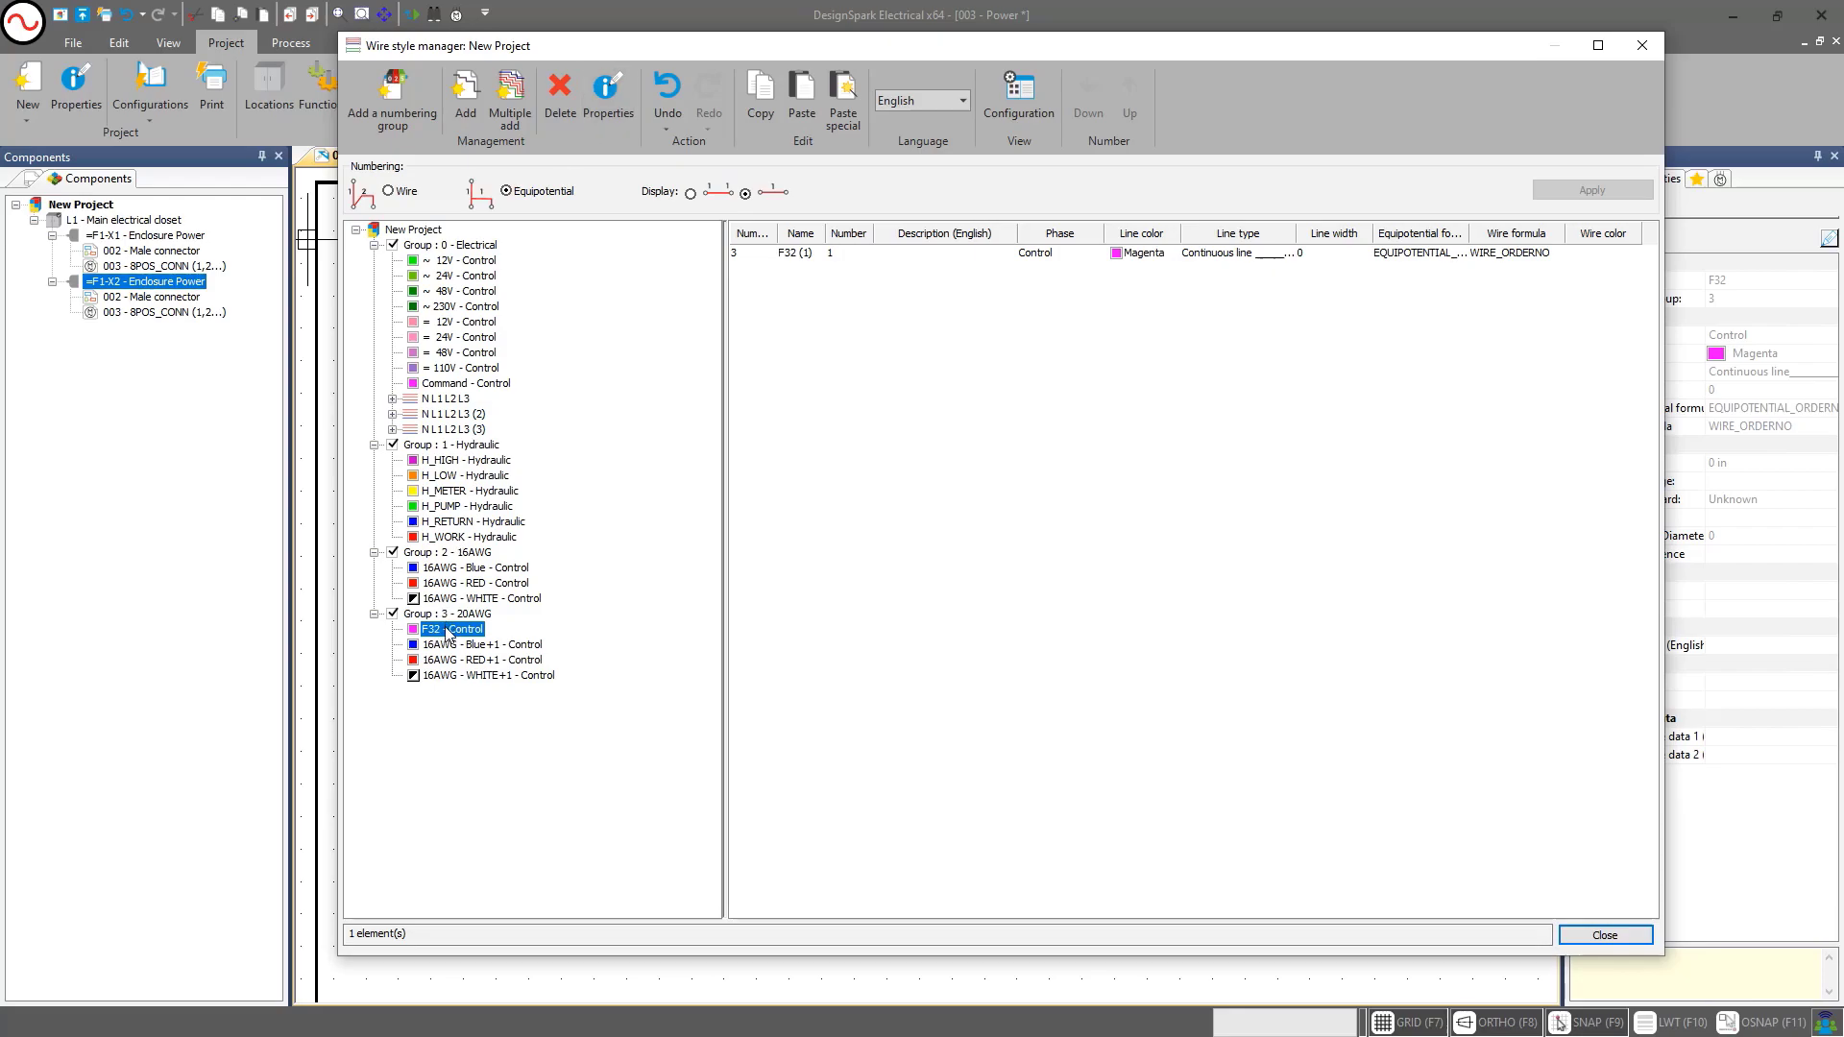
click(560, 96)
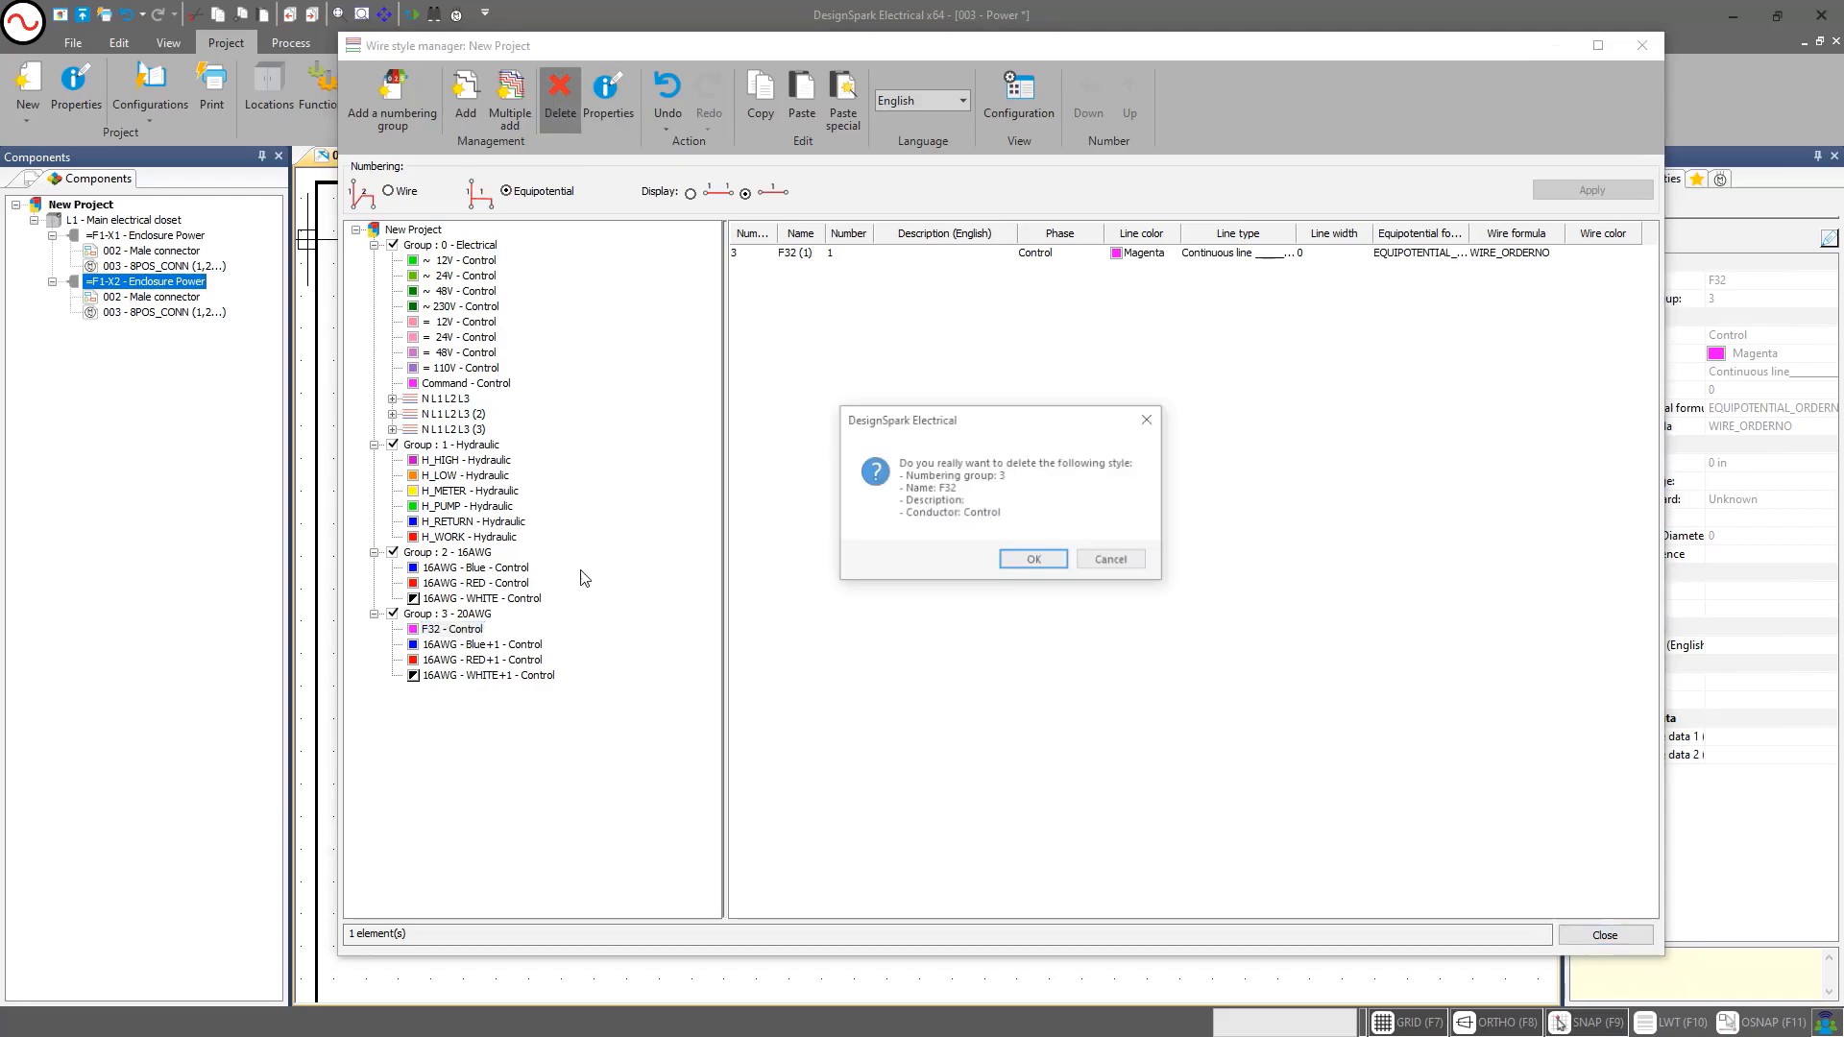
click(1049, 561)
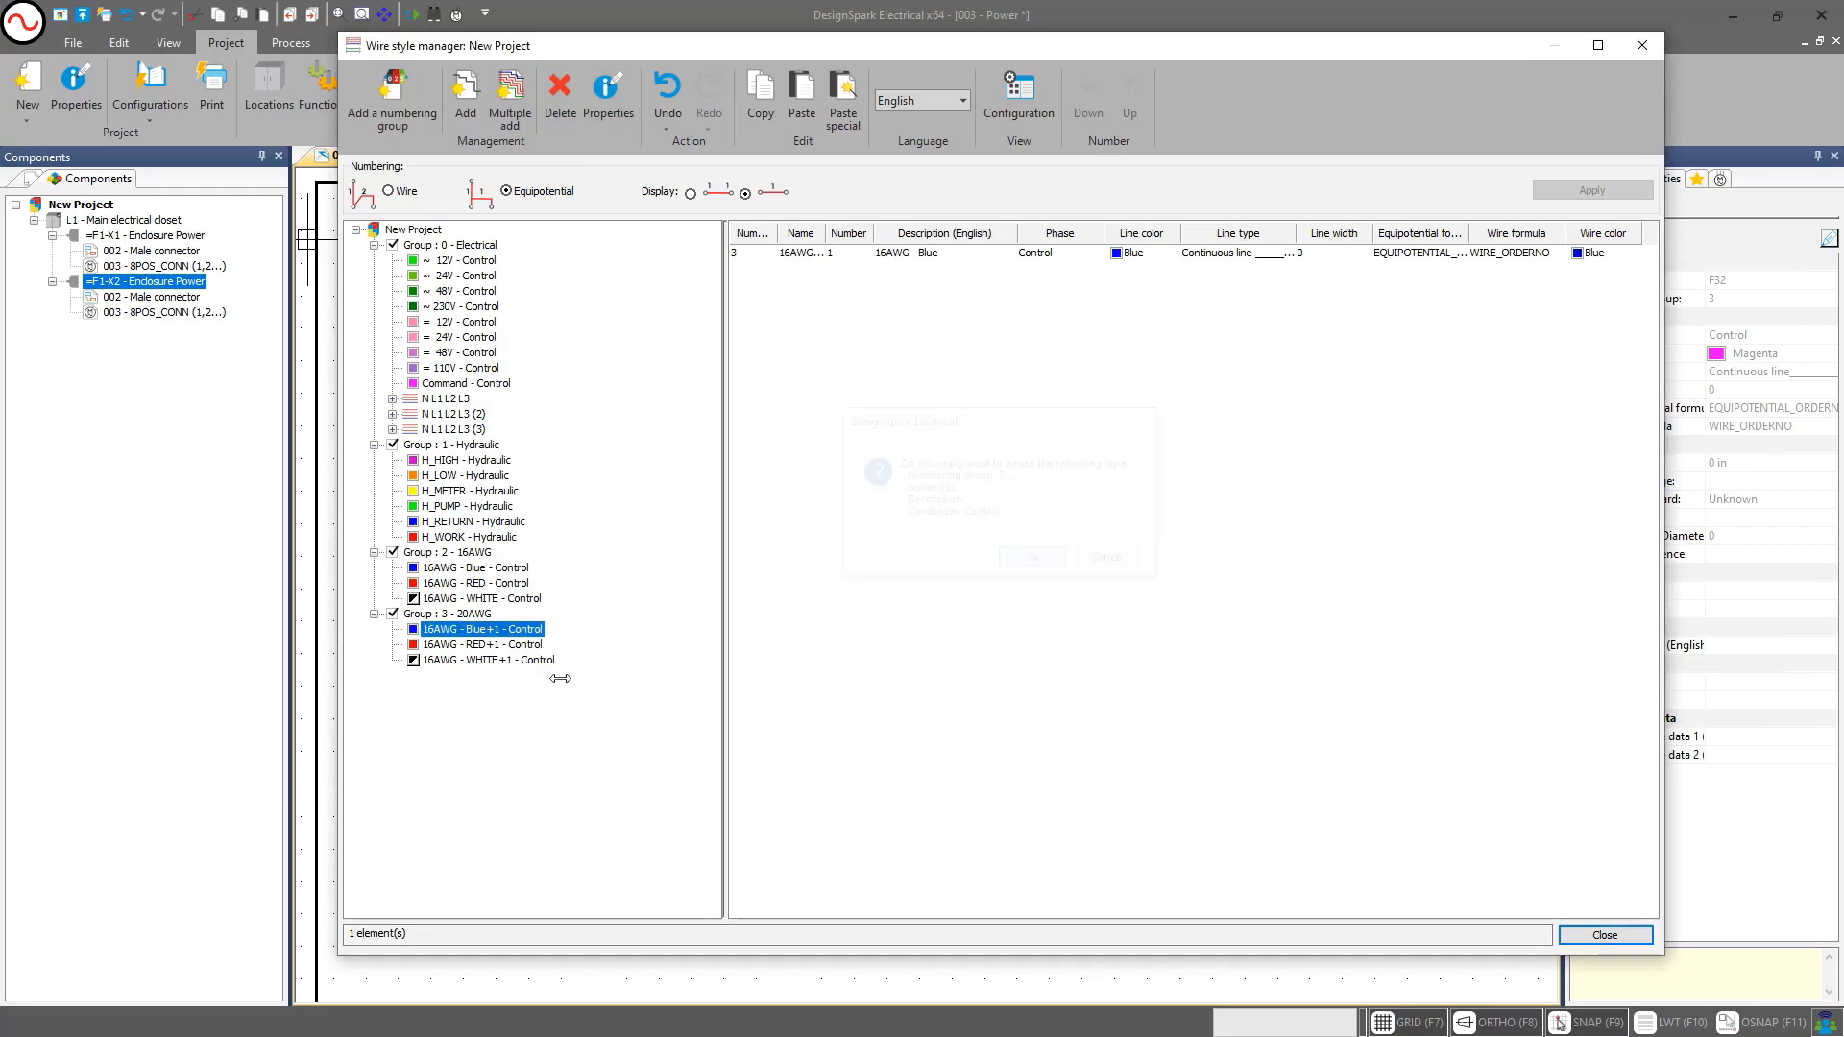
Set the section or gauge of all three wire styles in the 20AWG group to 20 in one edit
click(452, 615)
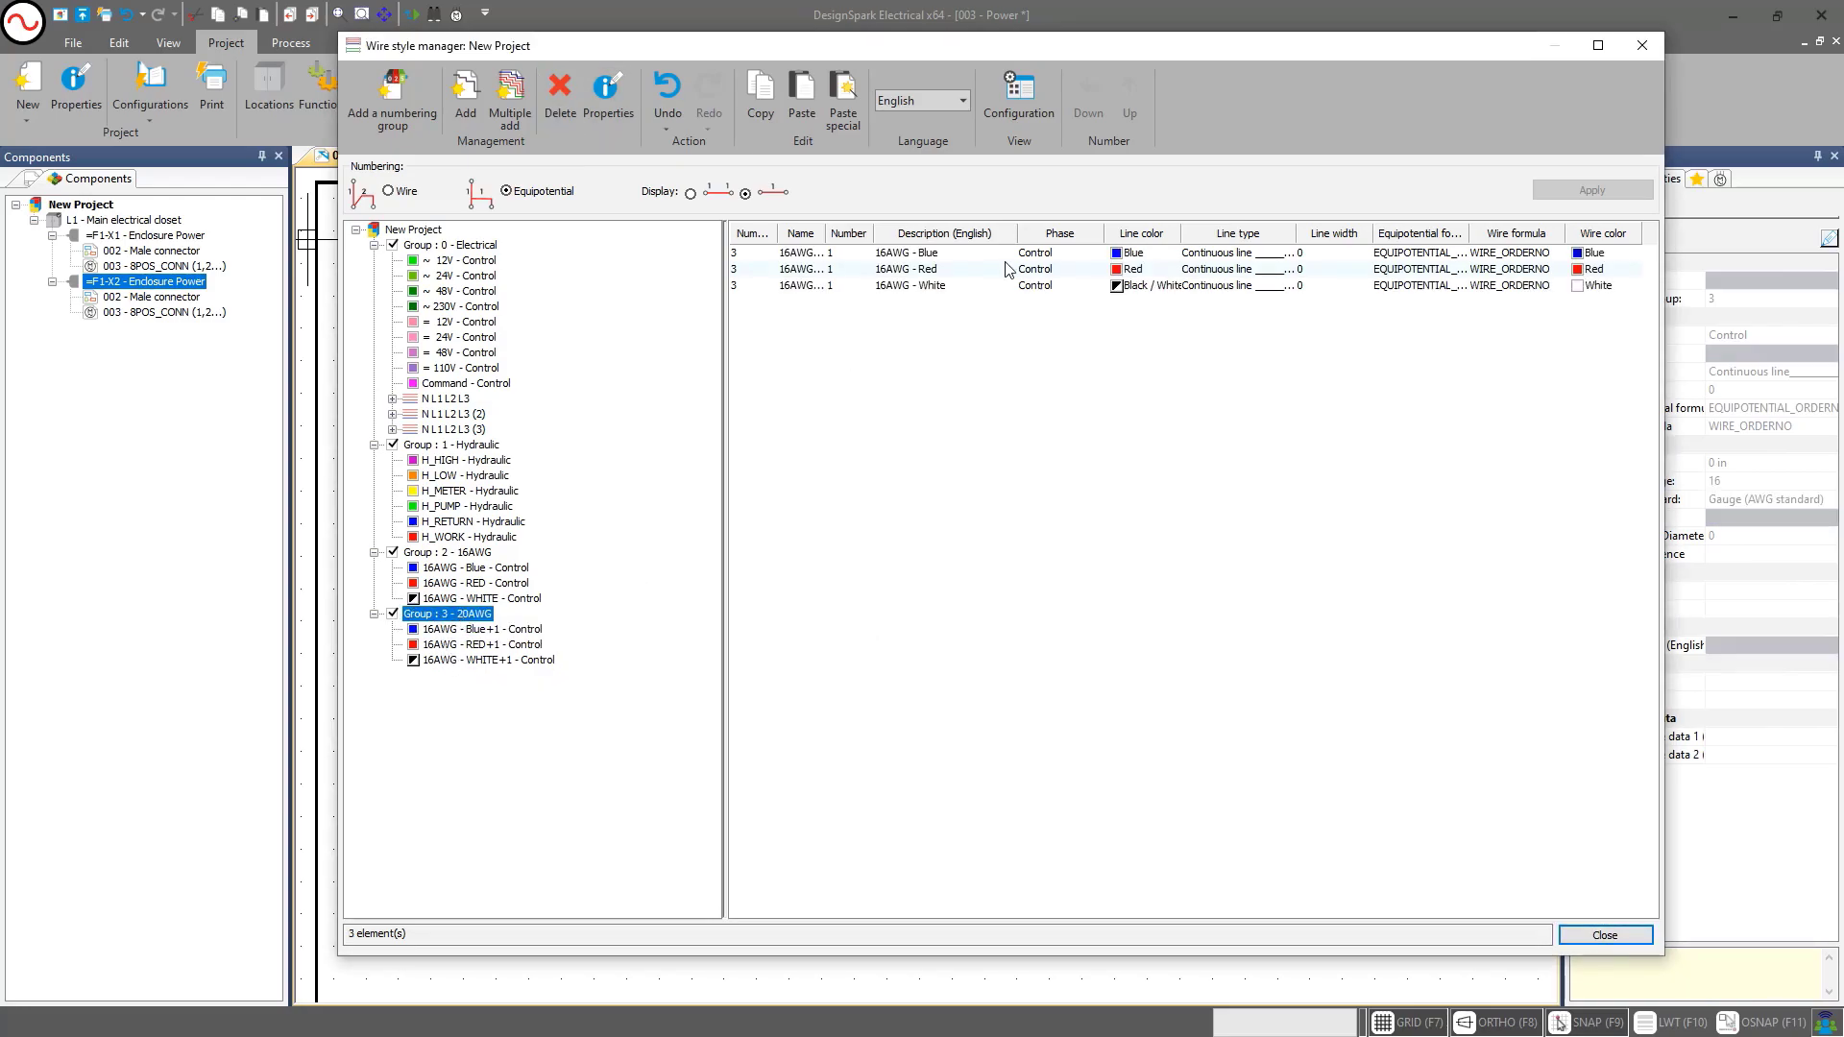
click(1004, 267)
drag(1012, 350, 934, 250)
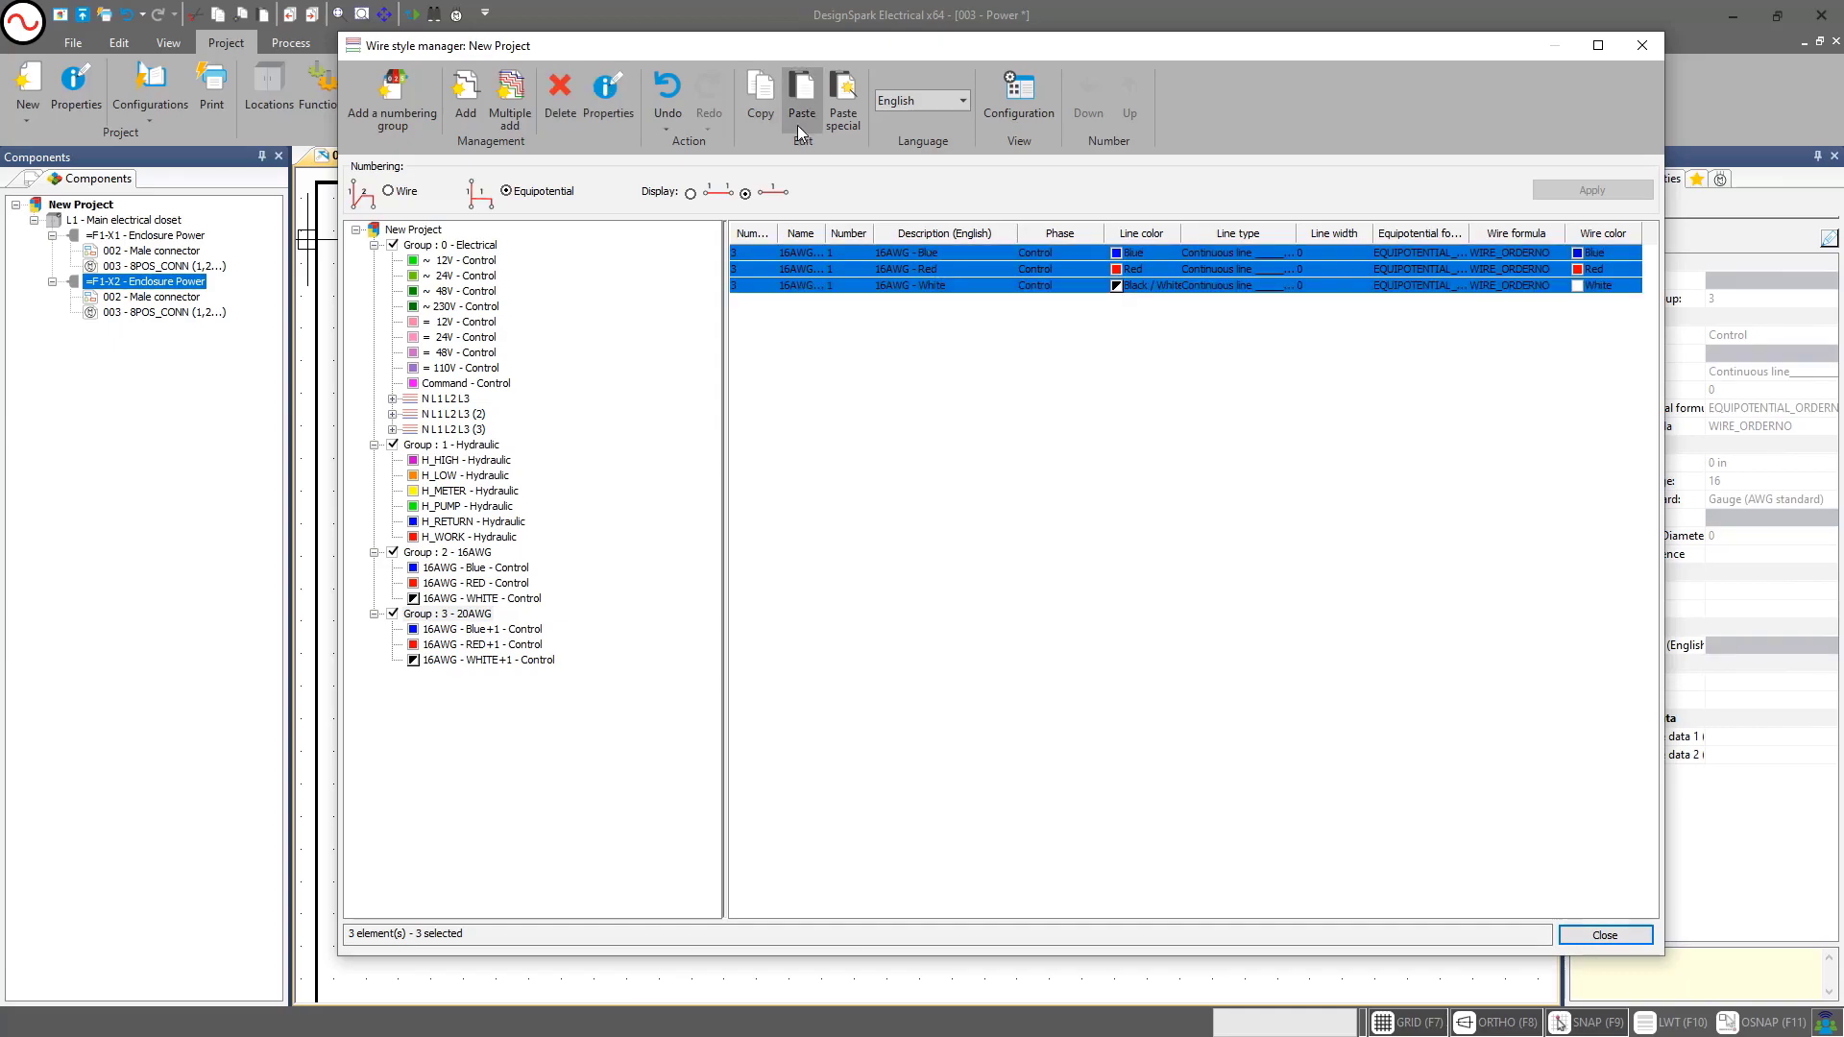
click(616, 100)
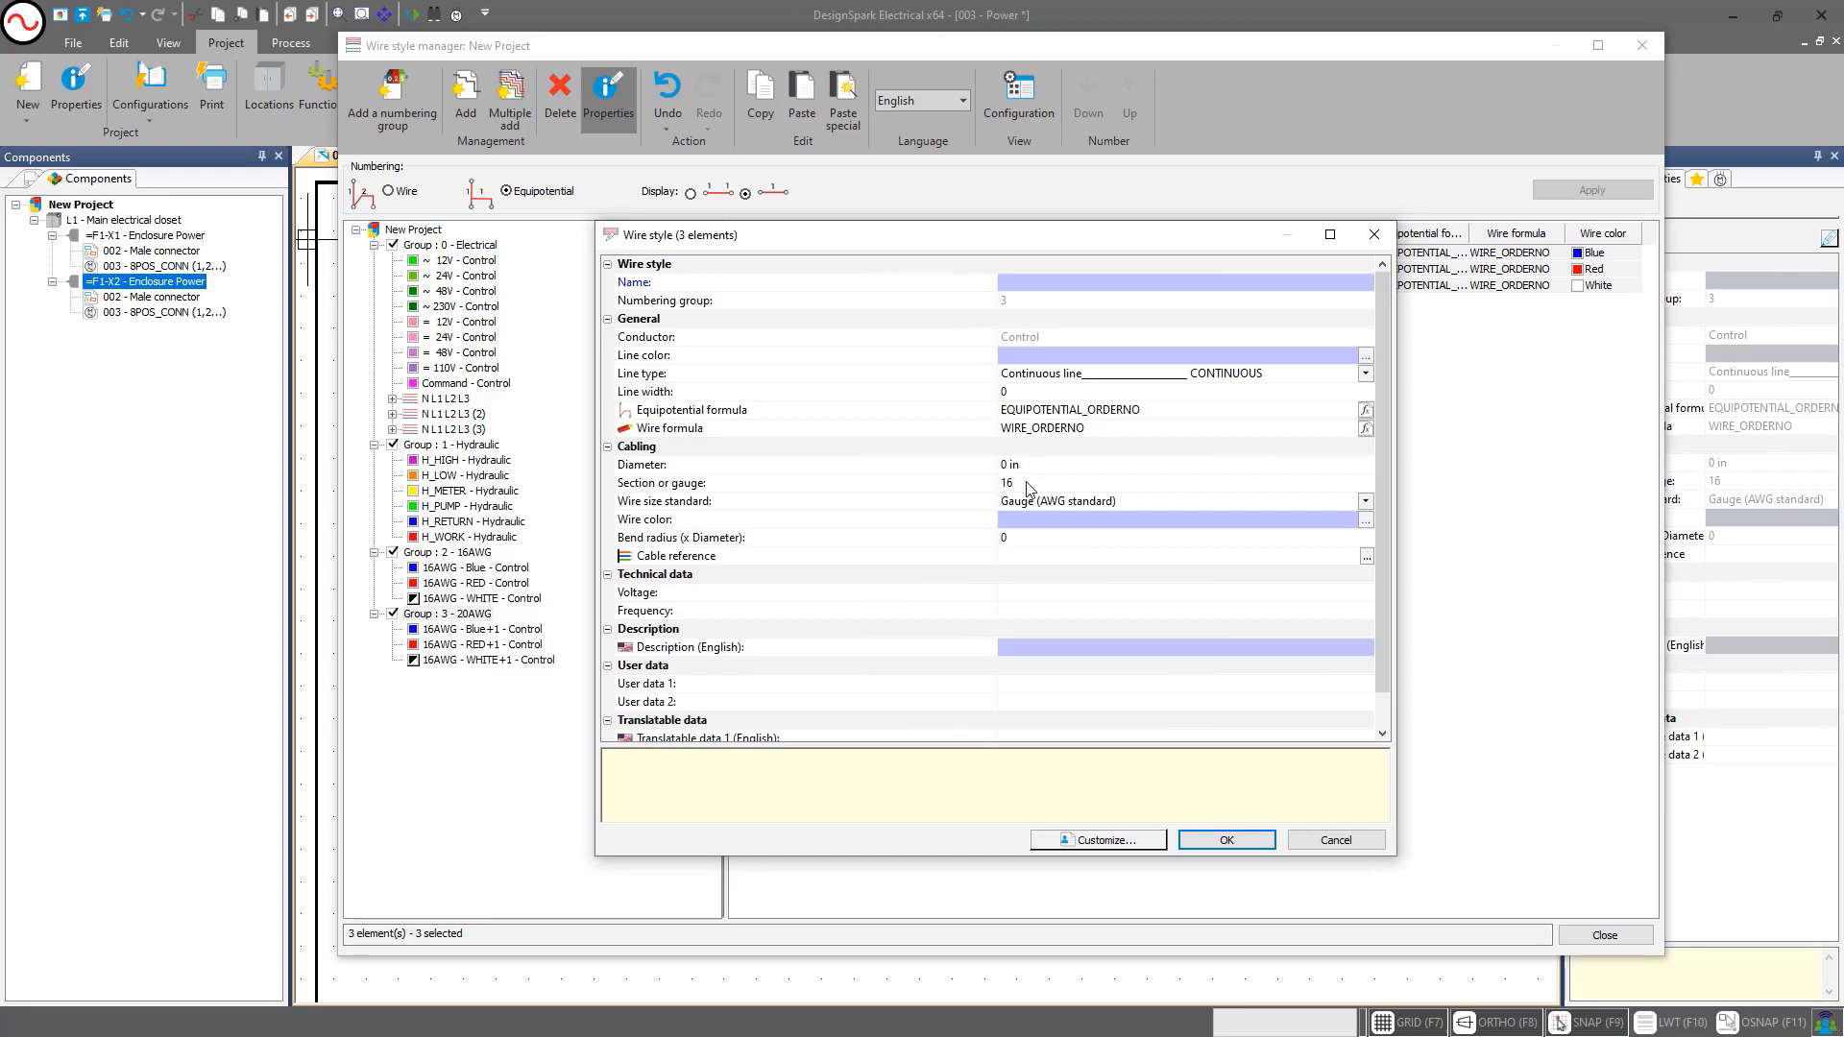
click(995, 483)
text(20)
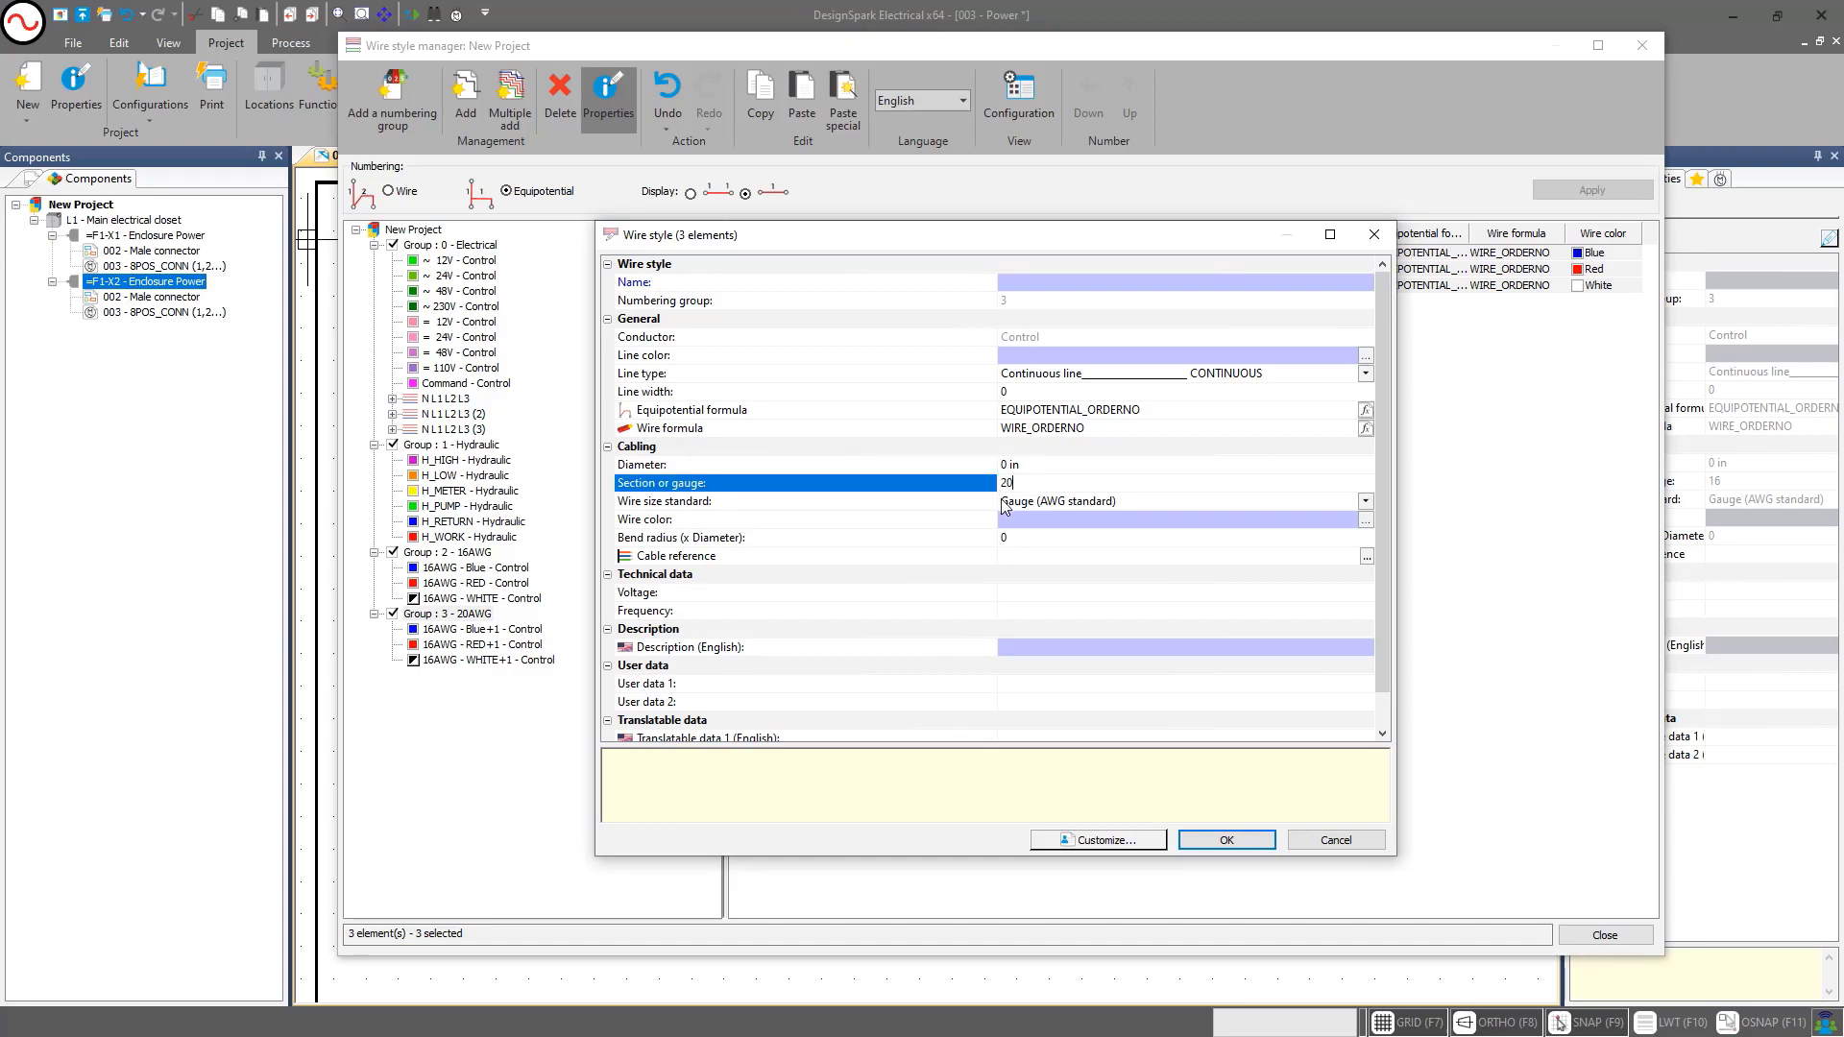
click(1028, 543)
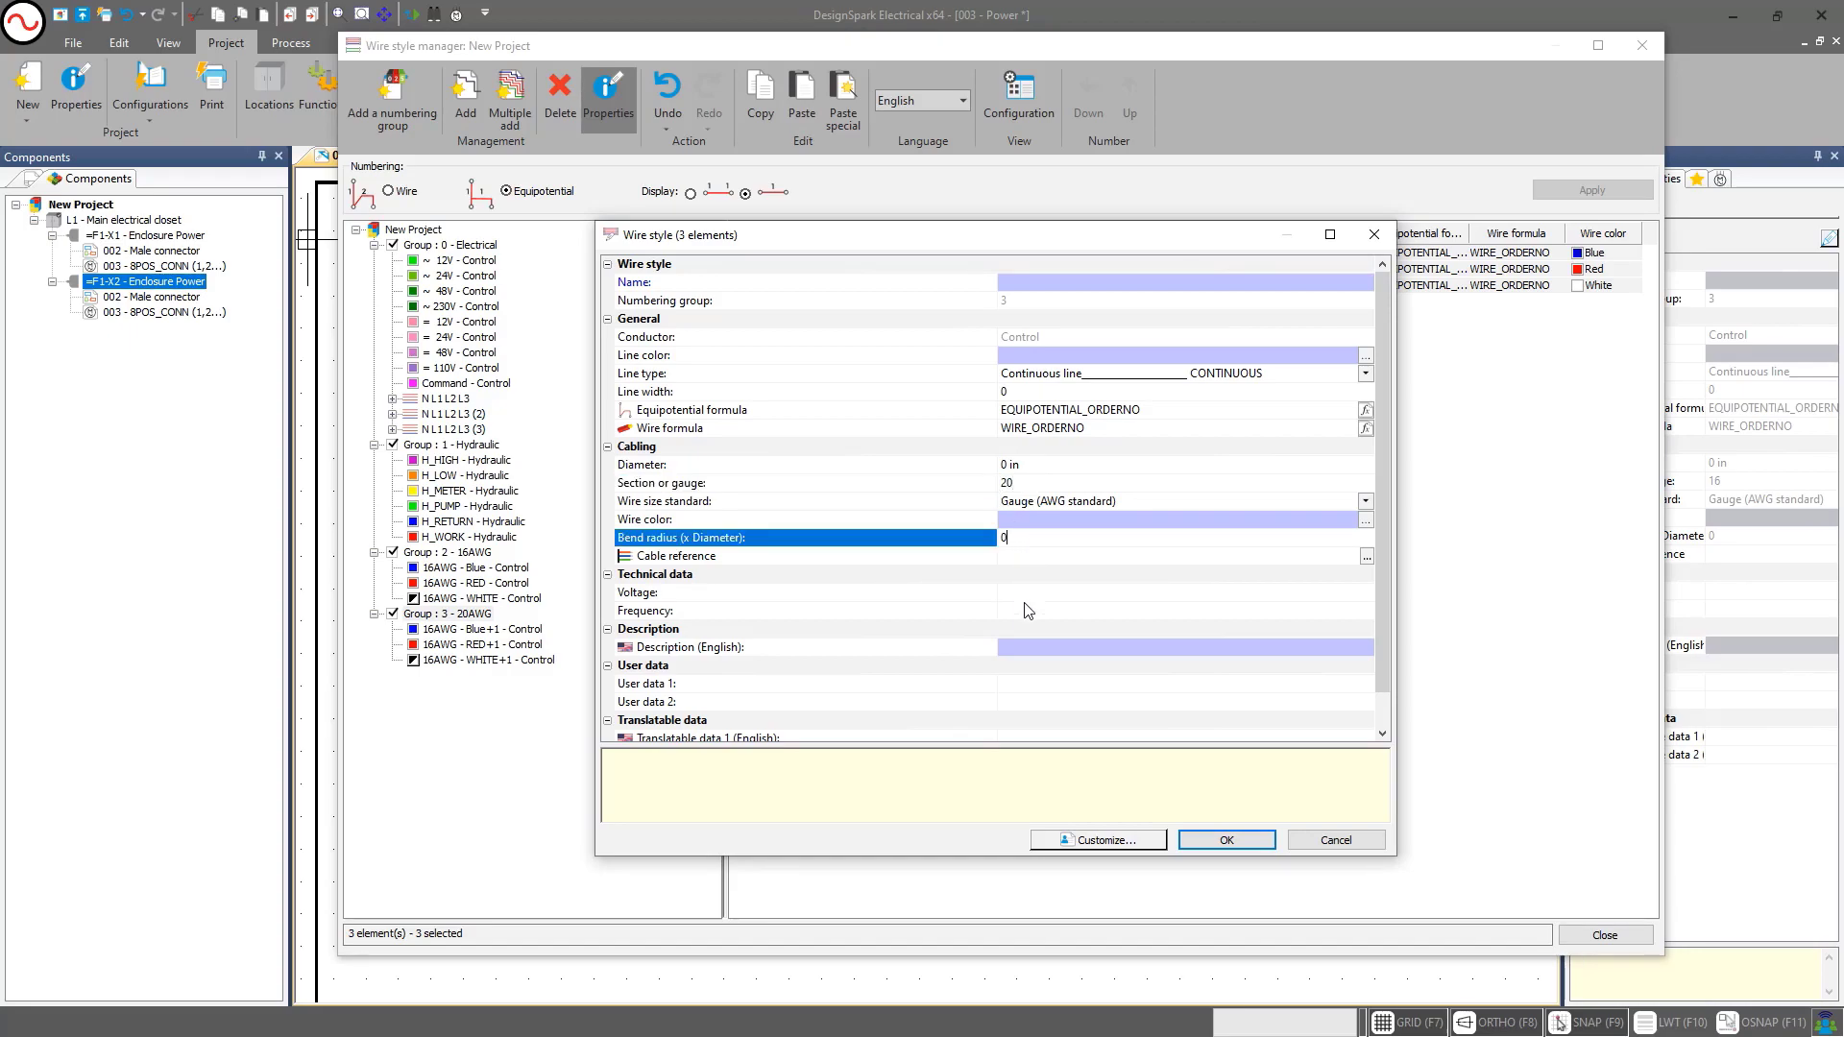
click(1208, 841)
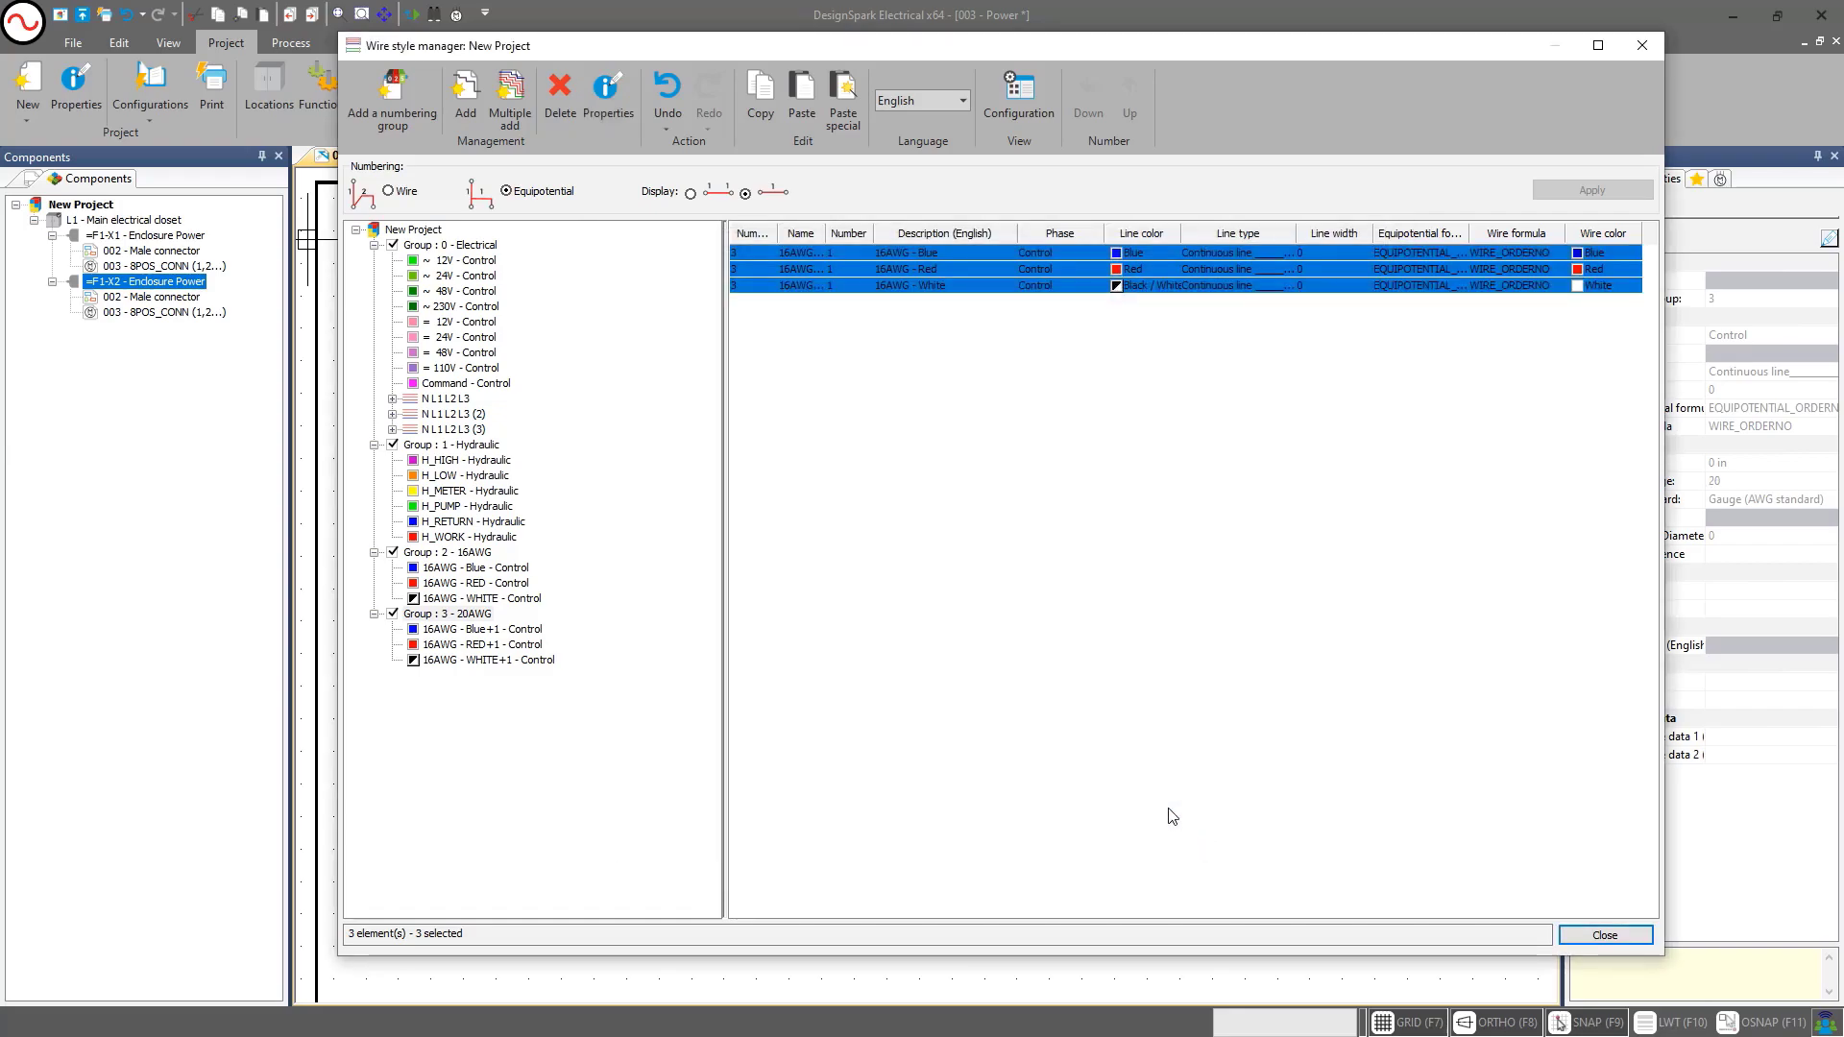
Review the copied styles in the 20AWG group and close the wire style manager
click(892, 256)
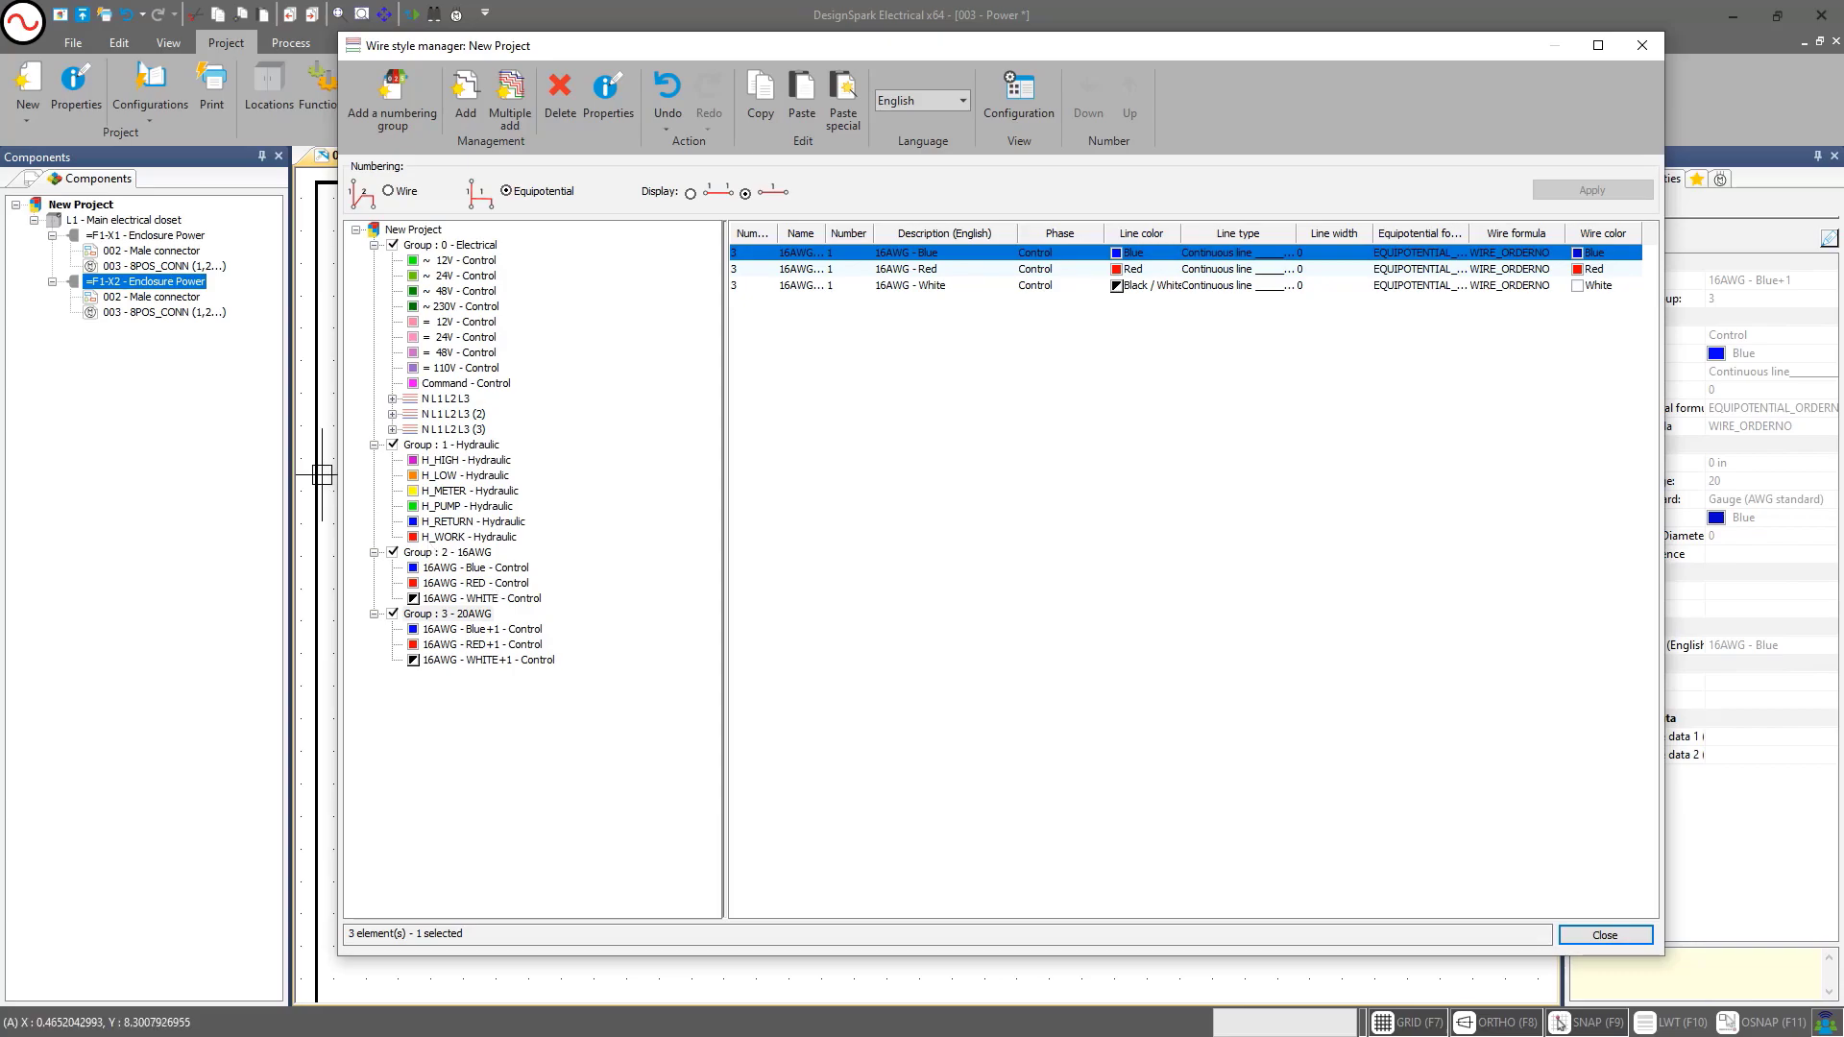
double_click(443, 615)
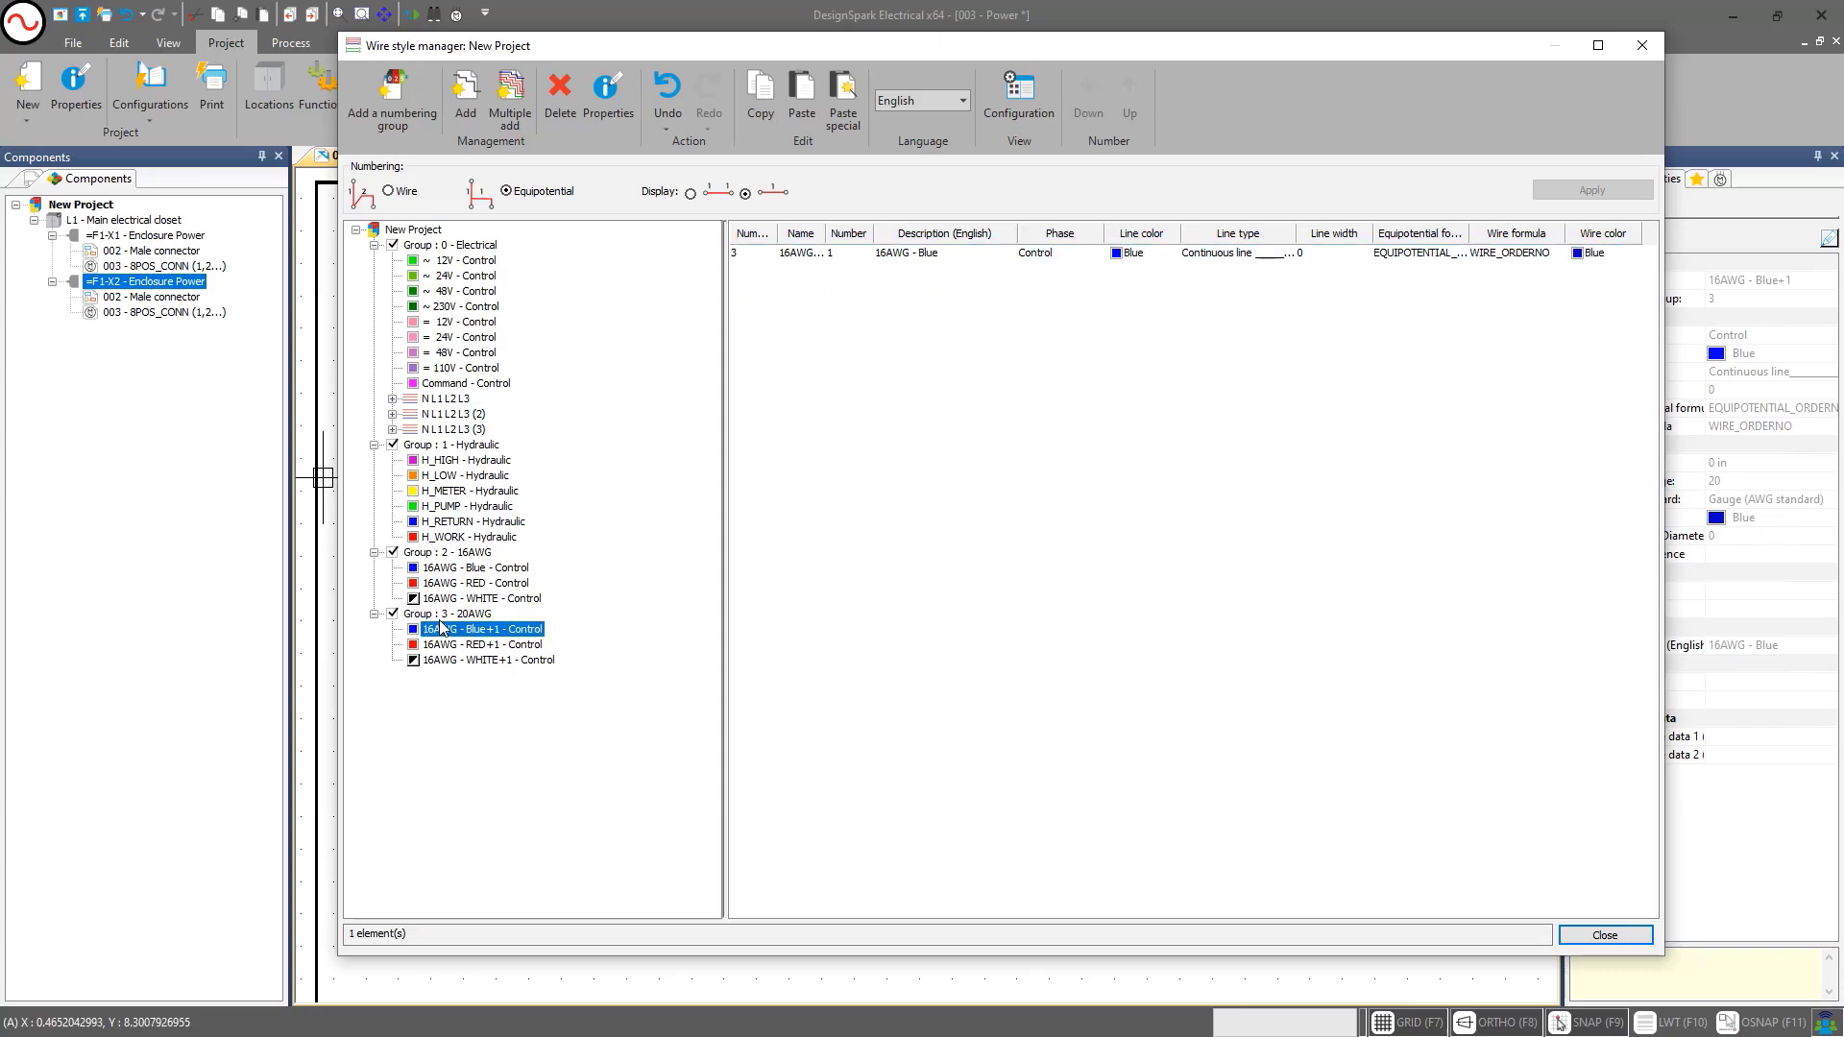
click(374, 614)
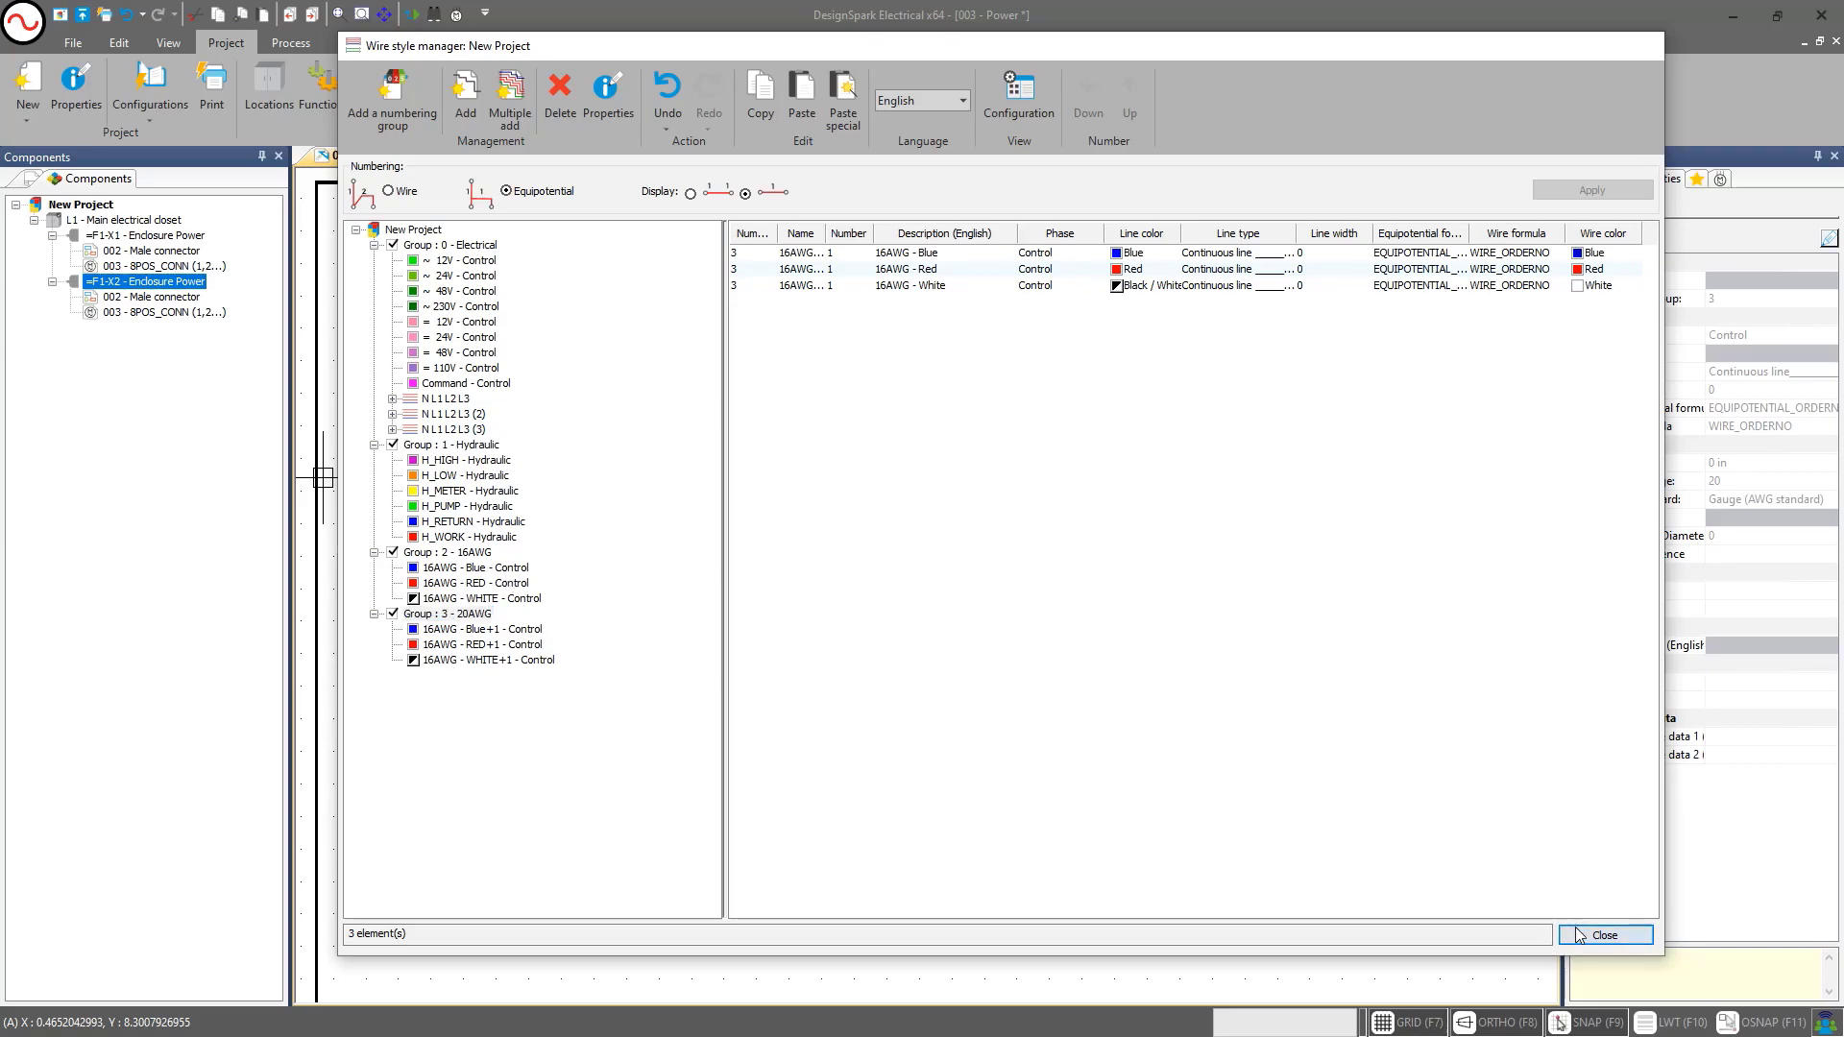
click(1604, 934)
Insert another connector symbol directly below connector X2 on the Power drawing, accepting its default properties
scroll(508, 293, down, 2)
click(364, 42)
click(175, 89)
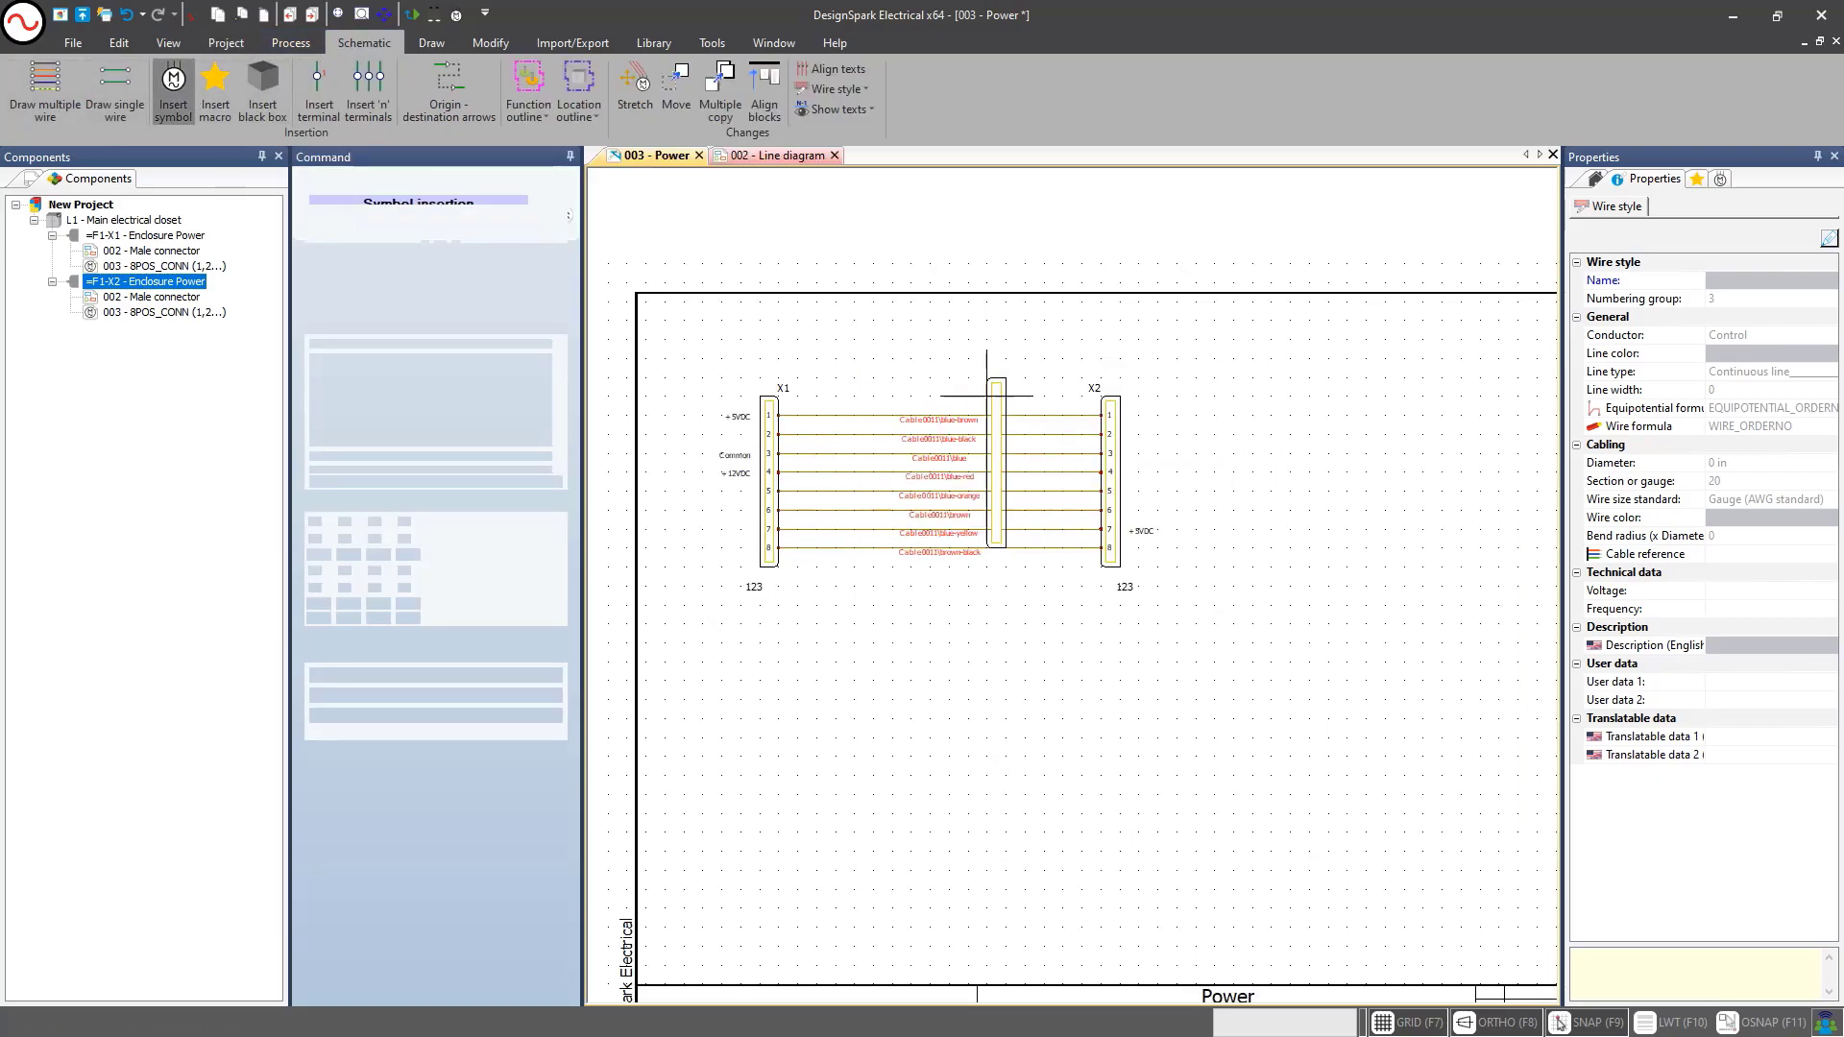
scroll(1082, 595, down, 2)
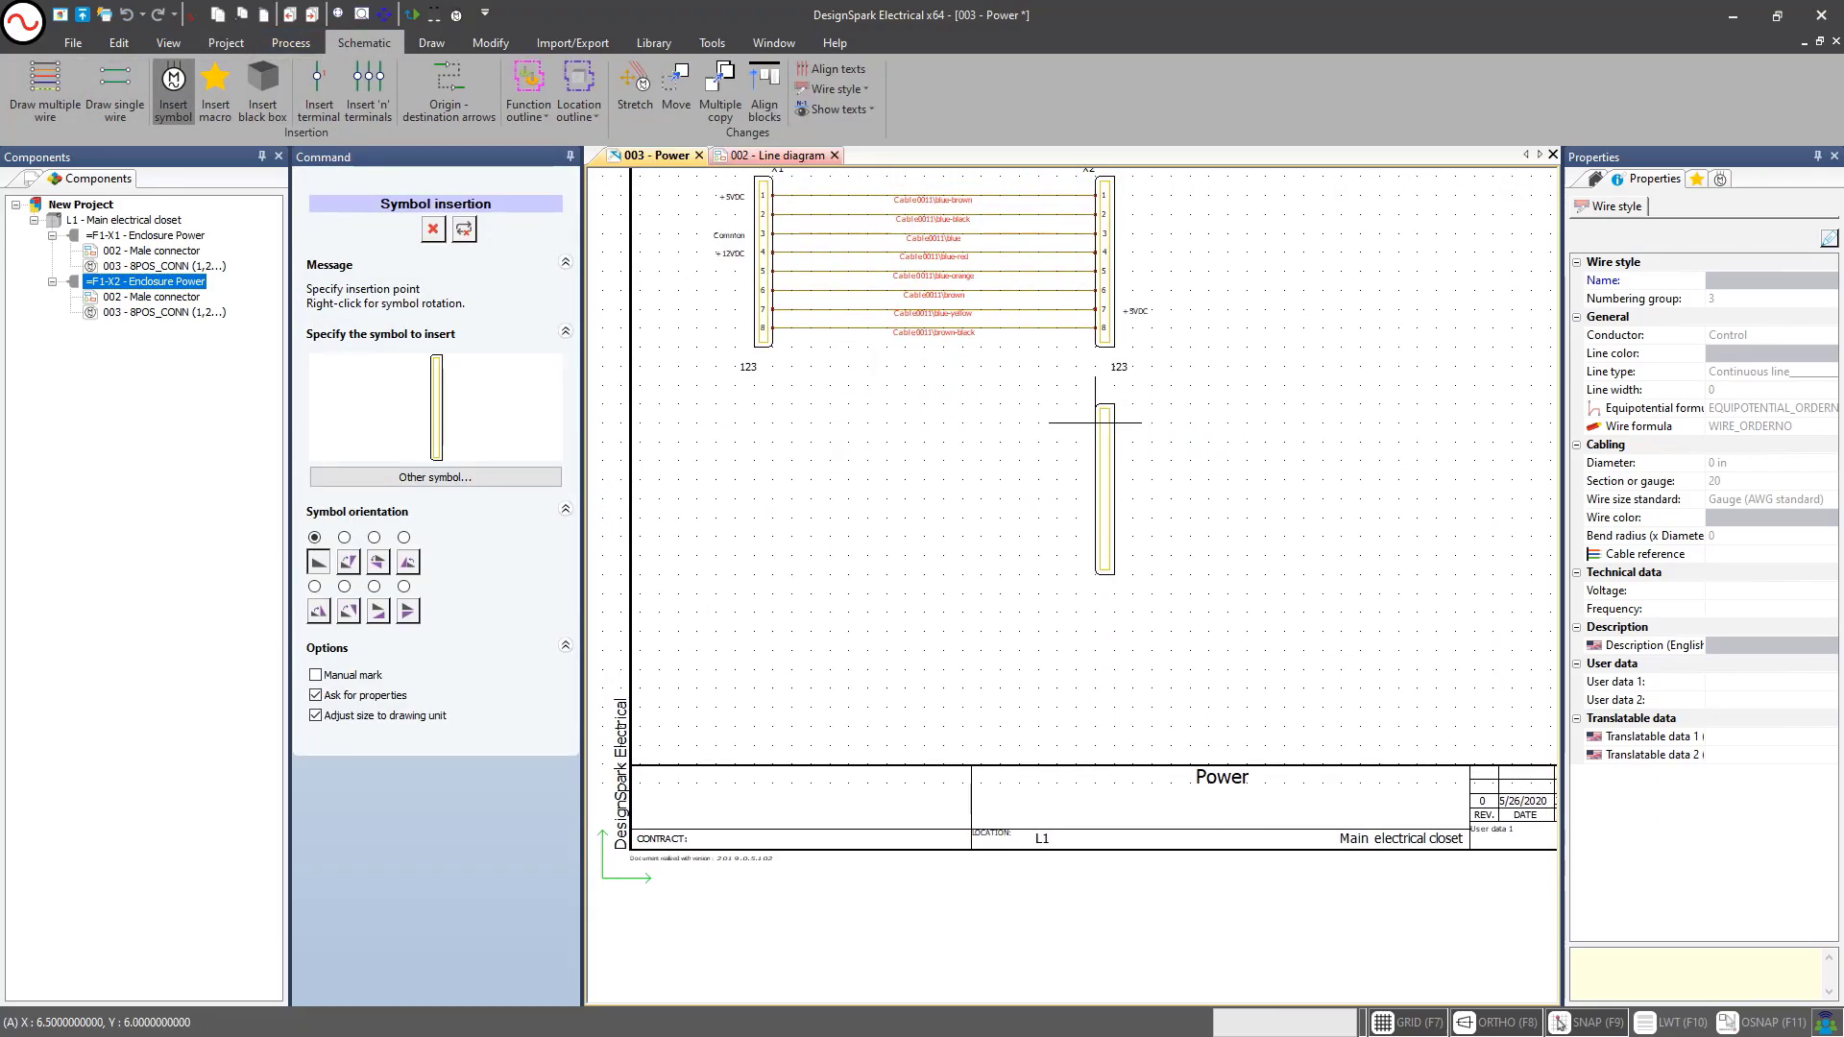
click(1073, 437)
click(1294, 866)
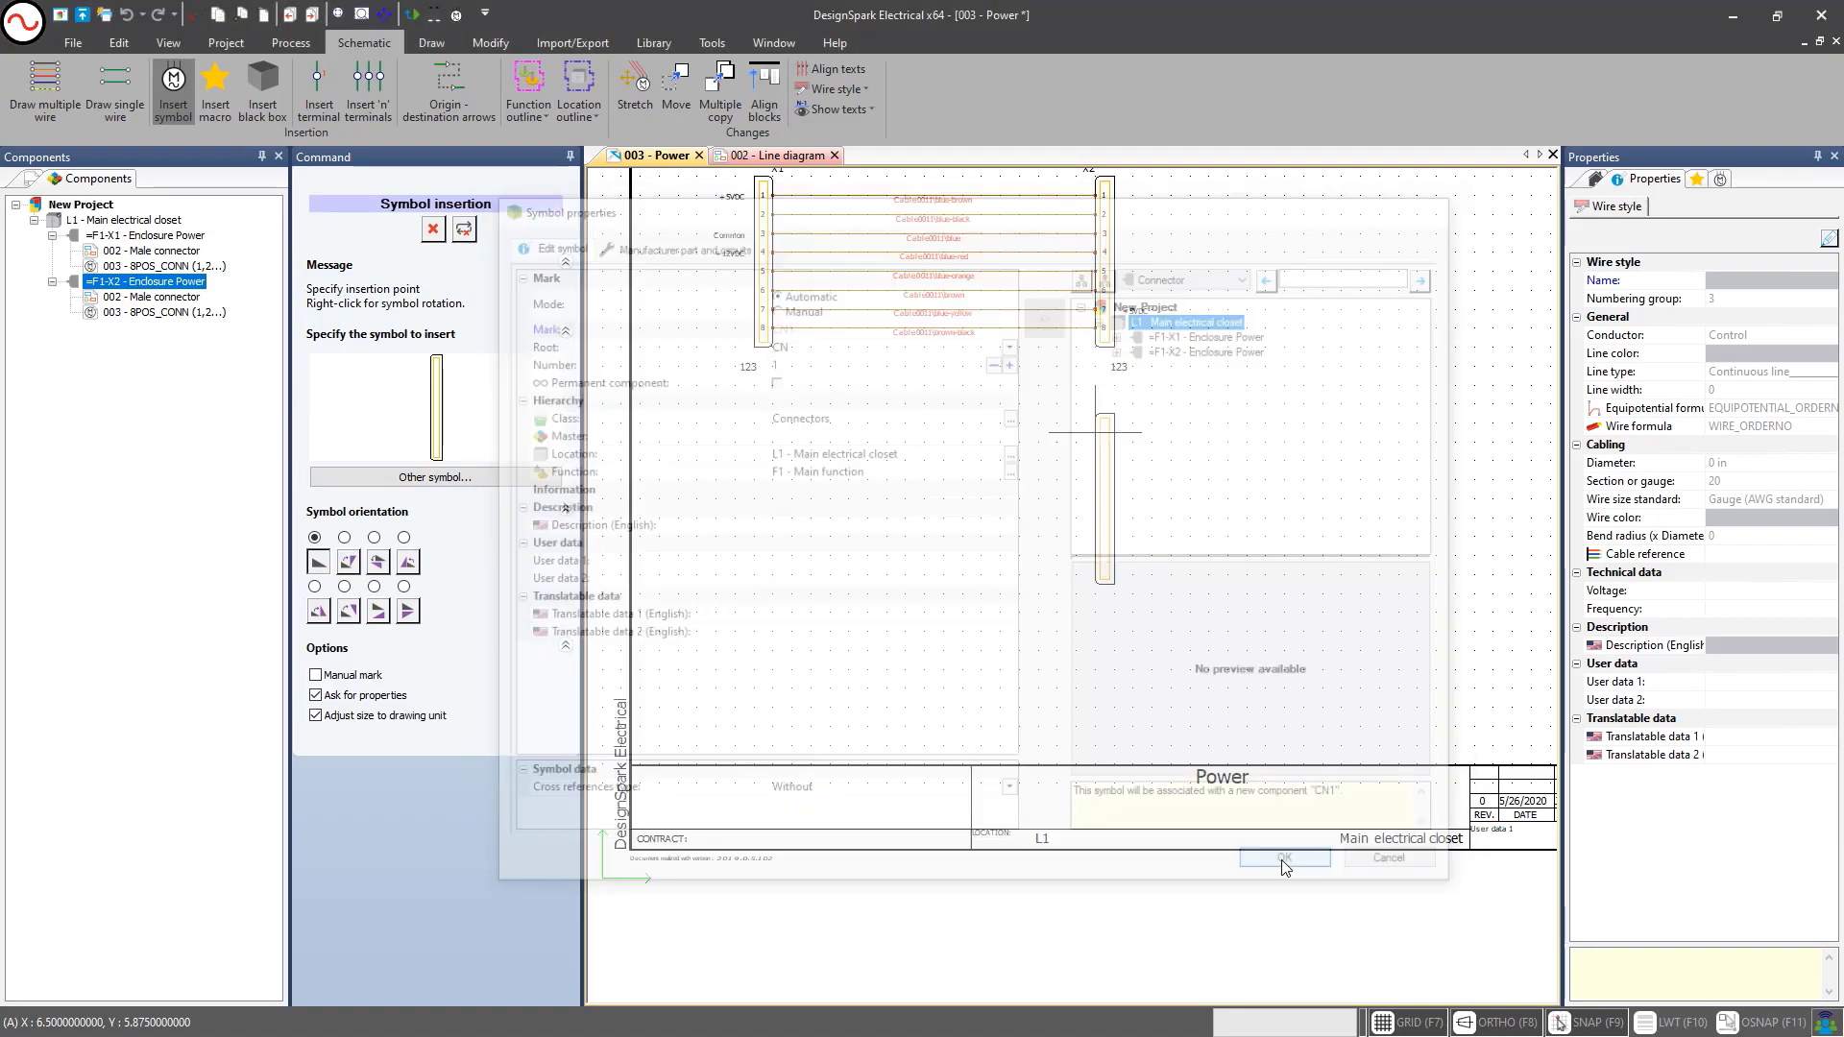
Start drawing a single wire and dock the Command pane together with the Components pane
click(116, 86)
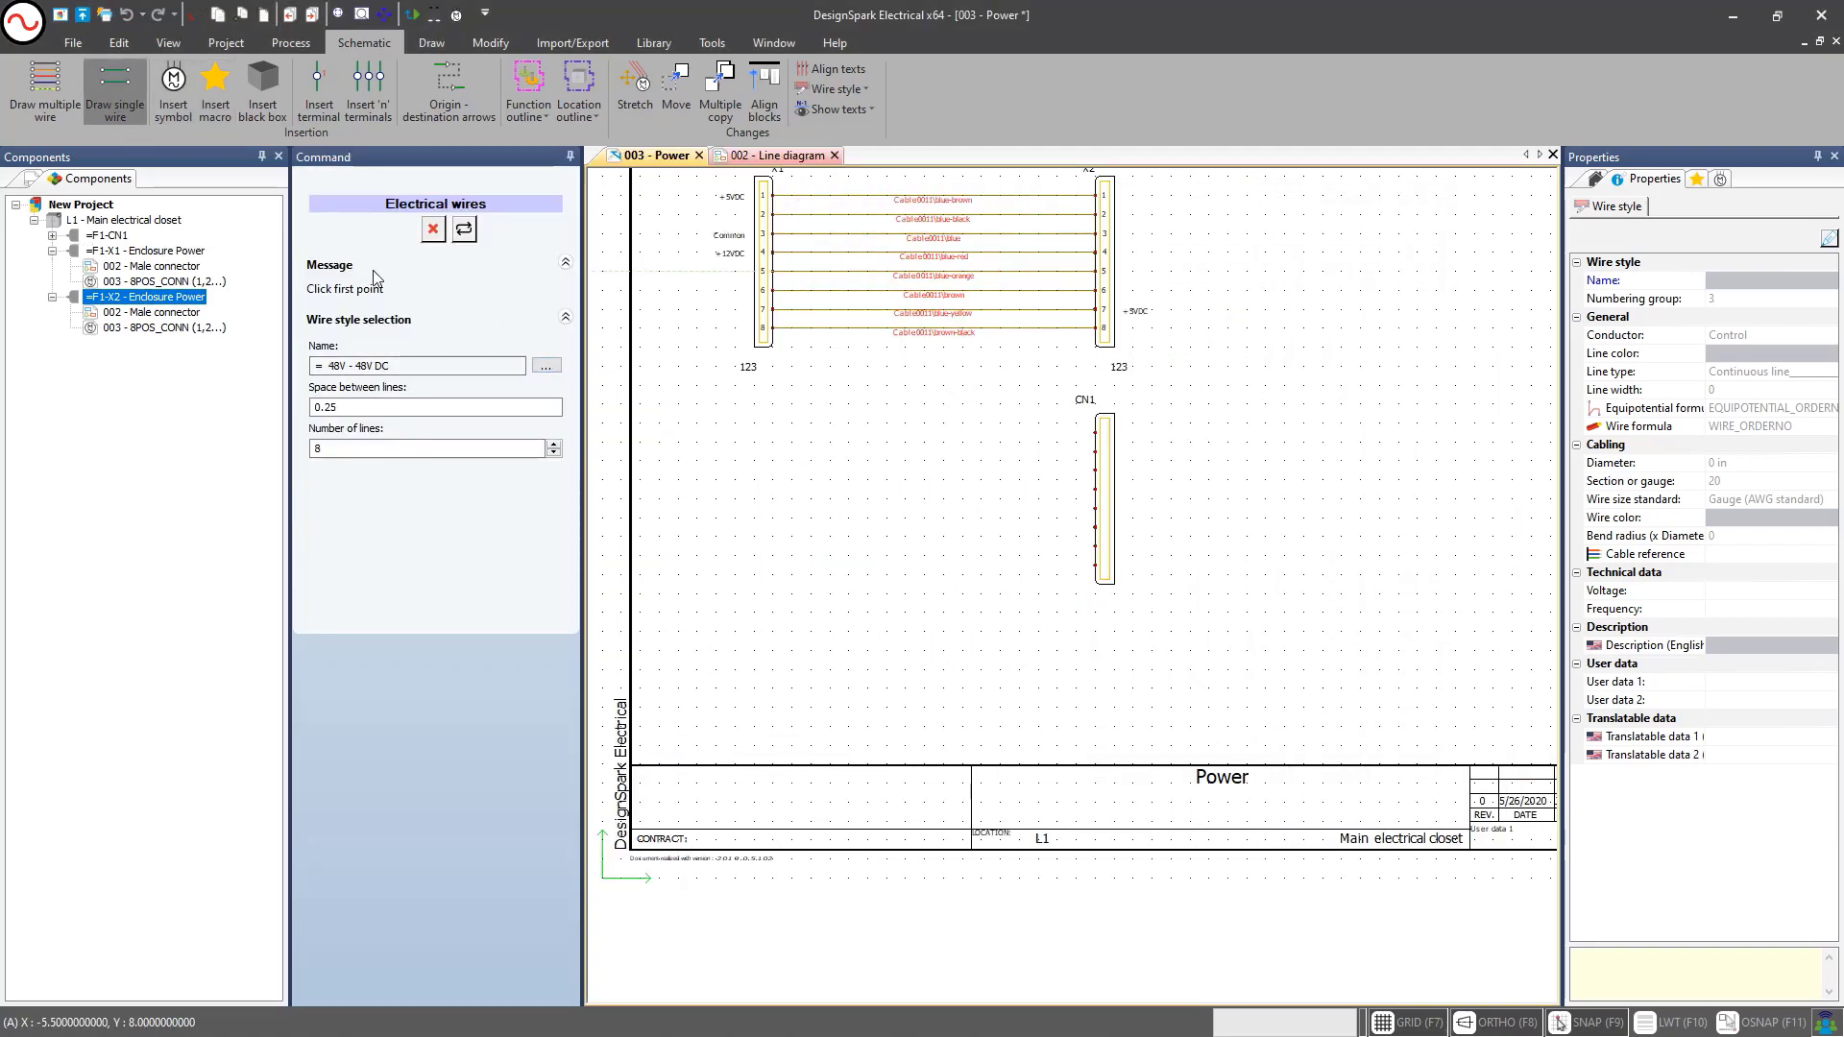
drag(440, 171, 141, 584)
scroll(531, 470, up, 4)
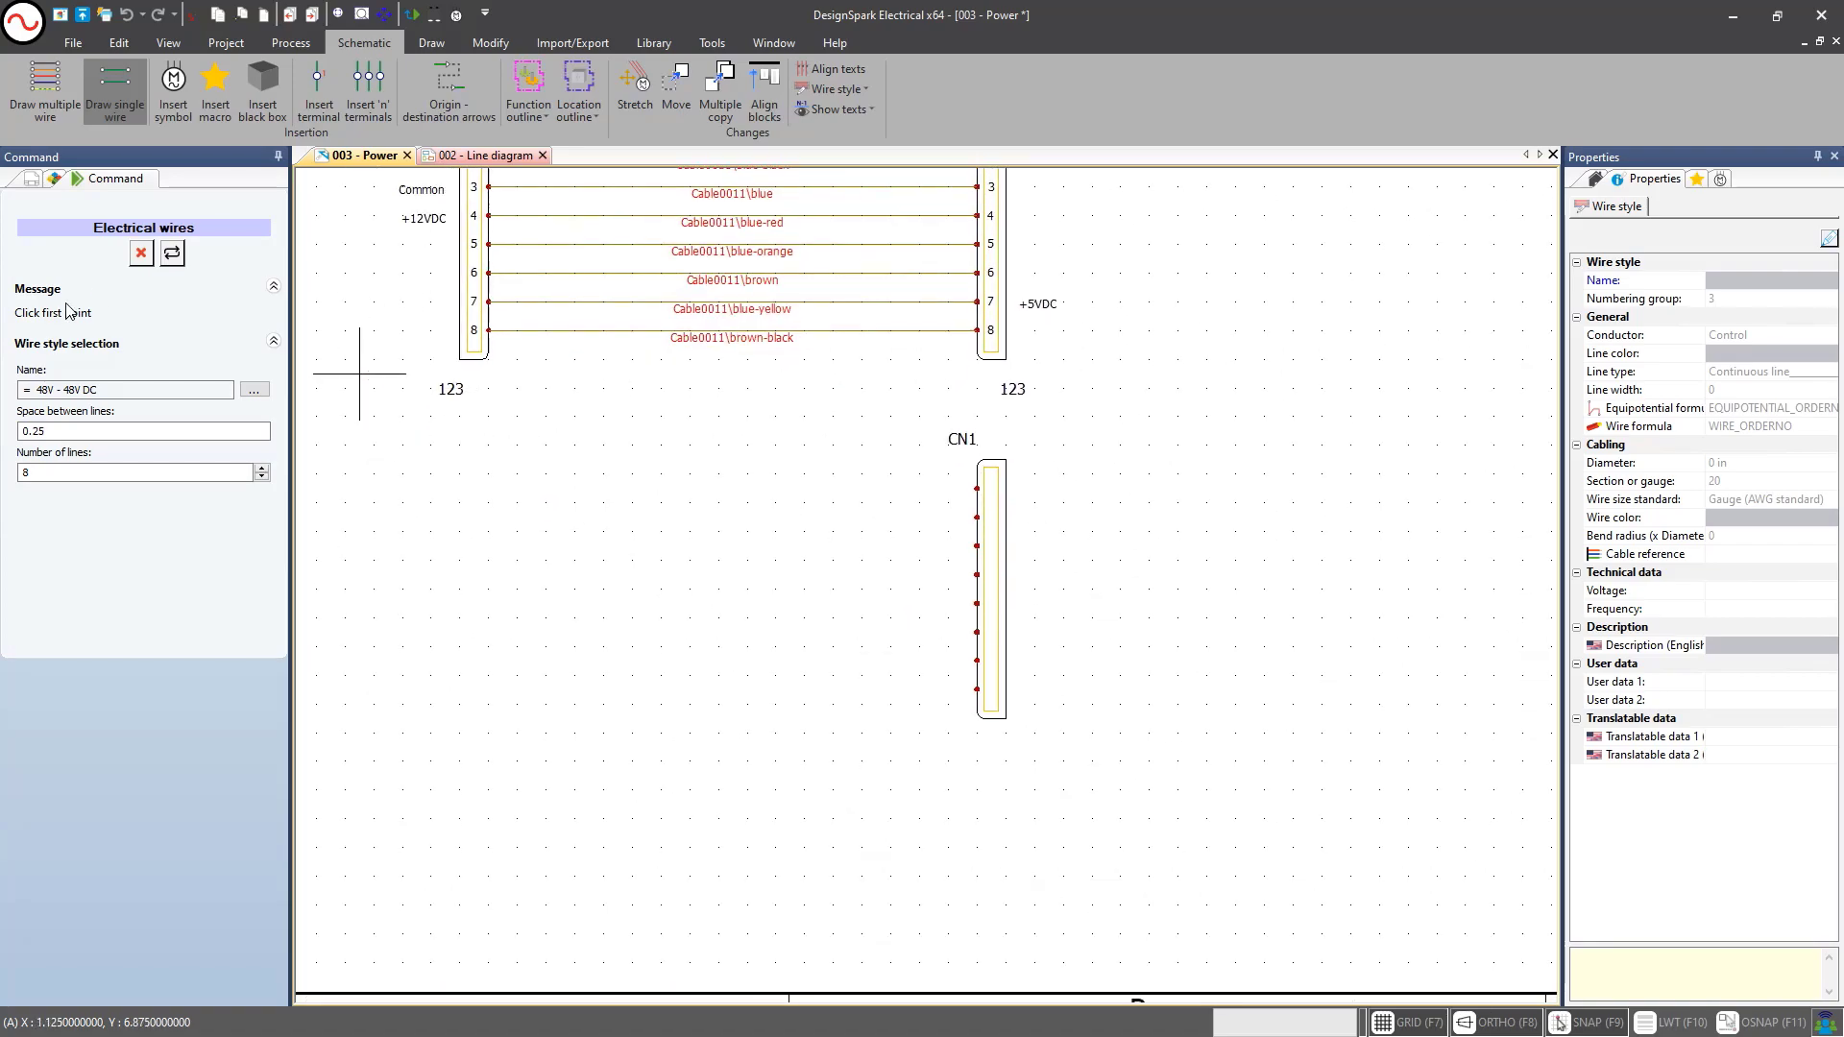
click(254, 390)
drag(827, 203, 722, 215)
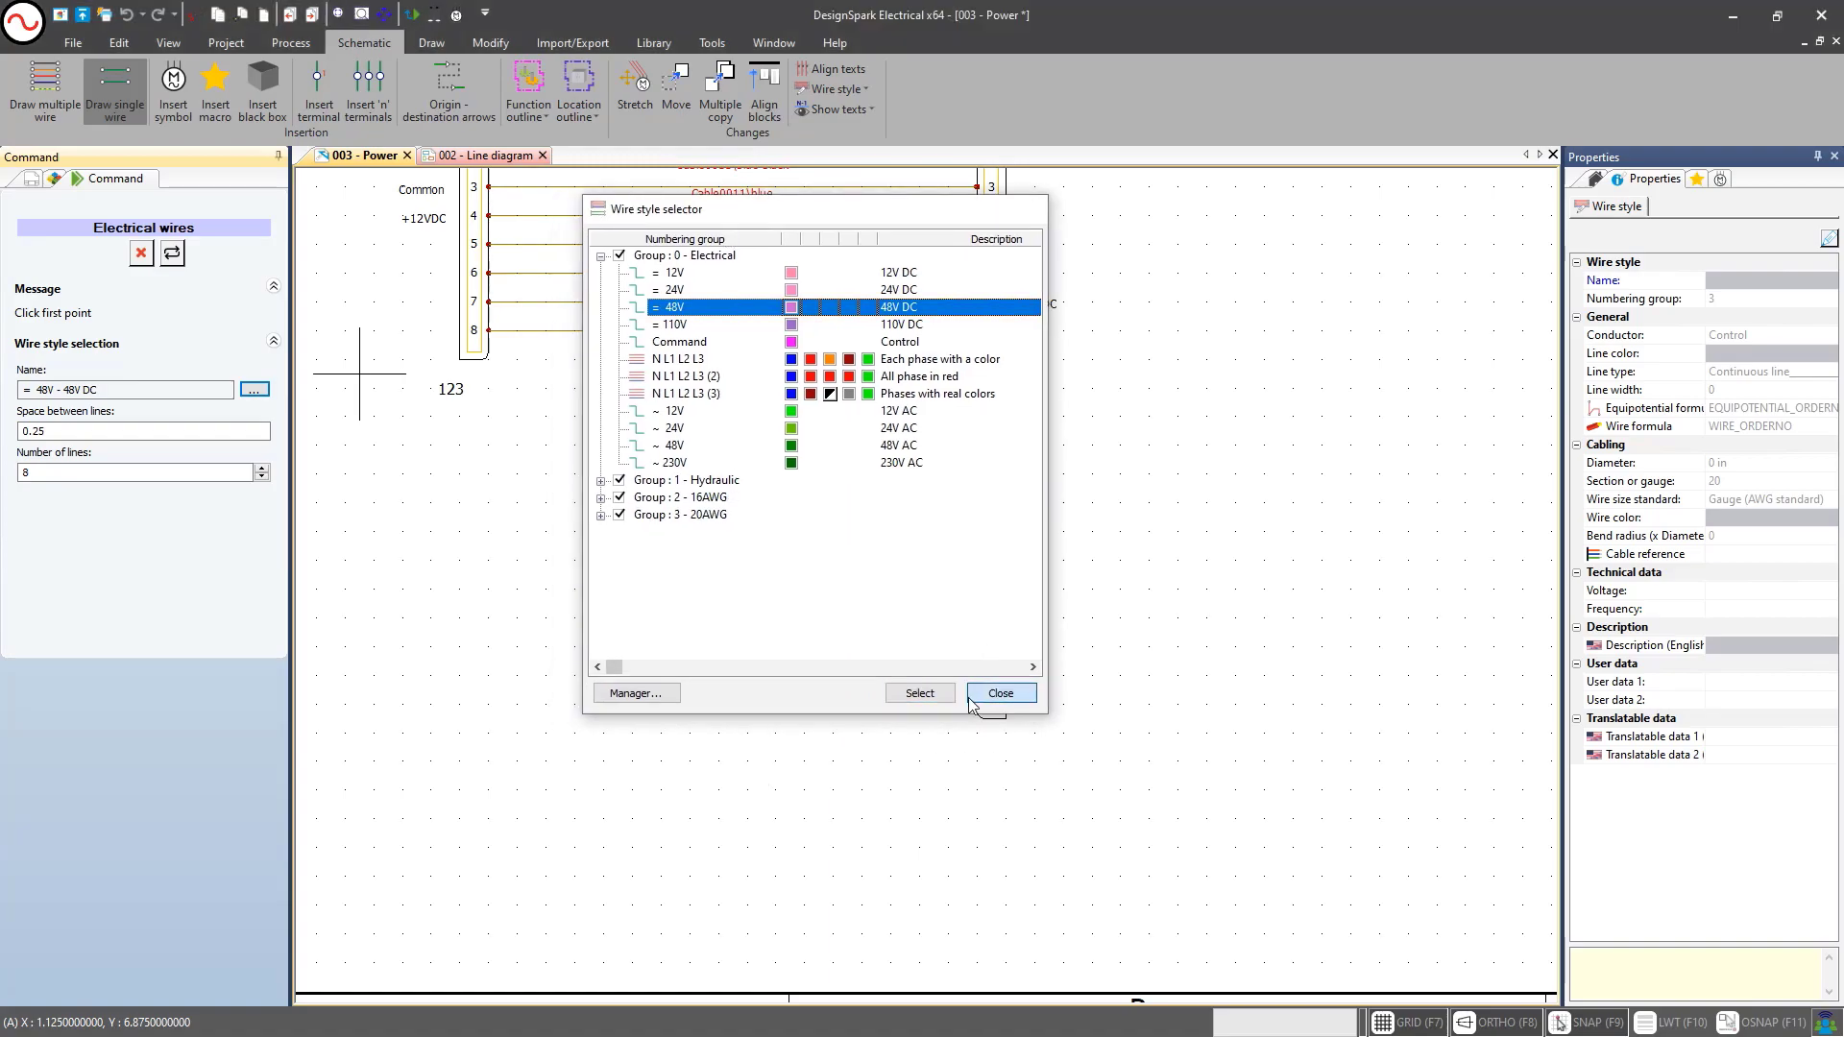
click(999, 694)
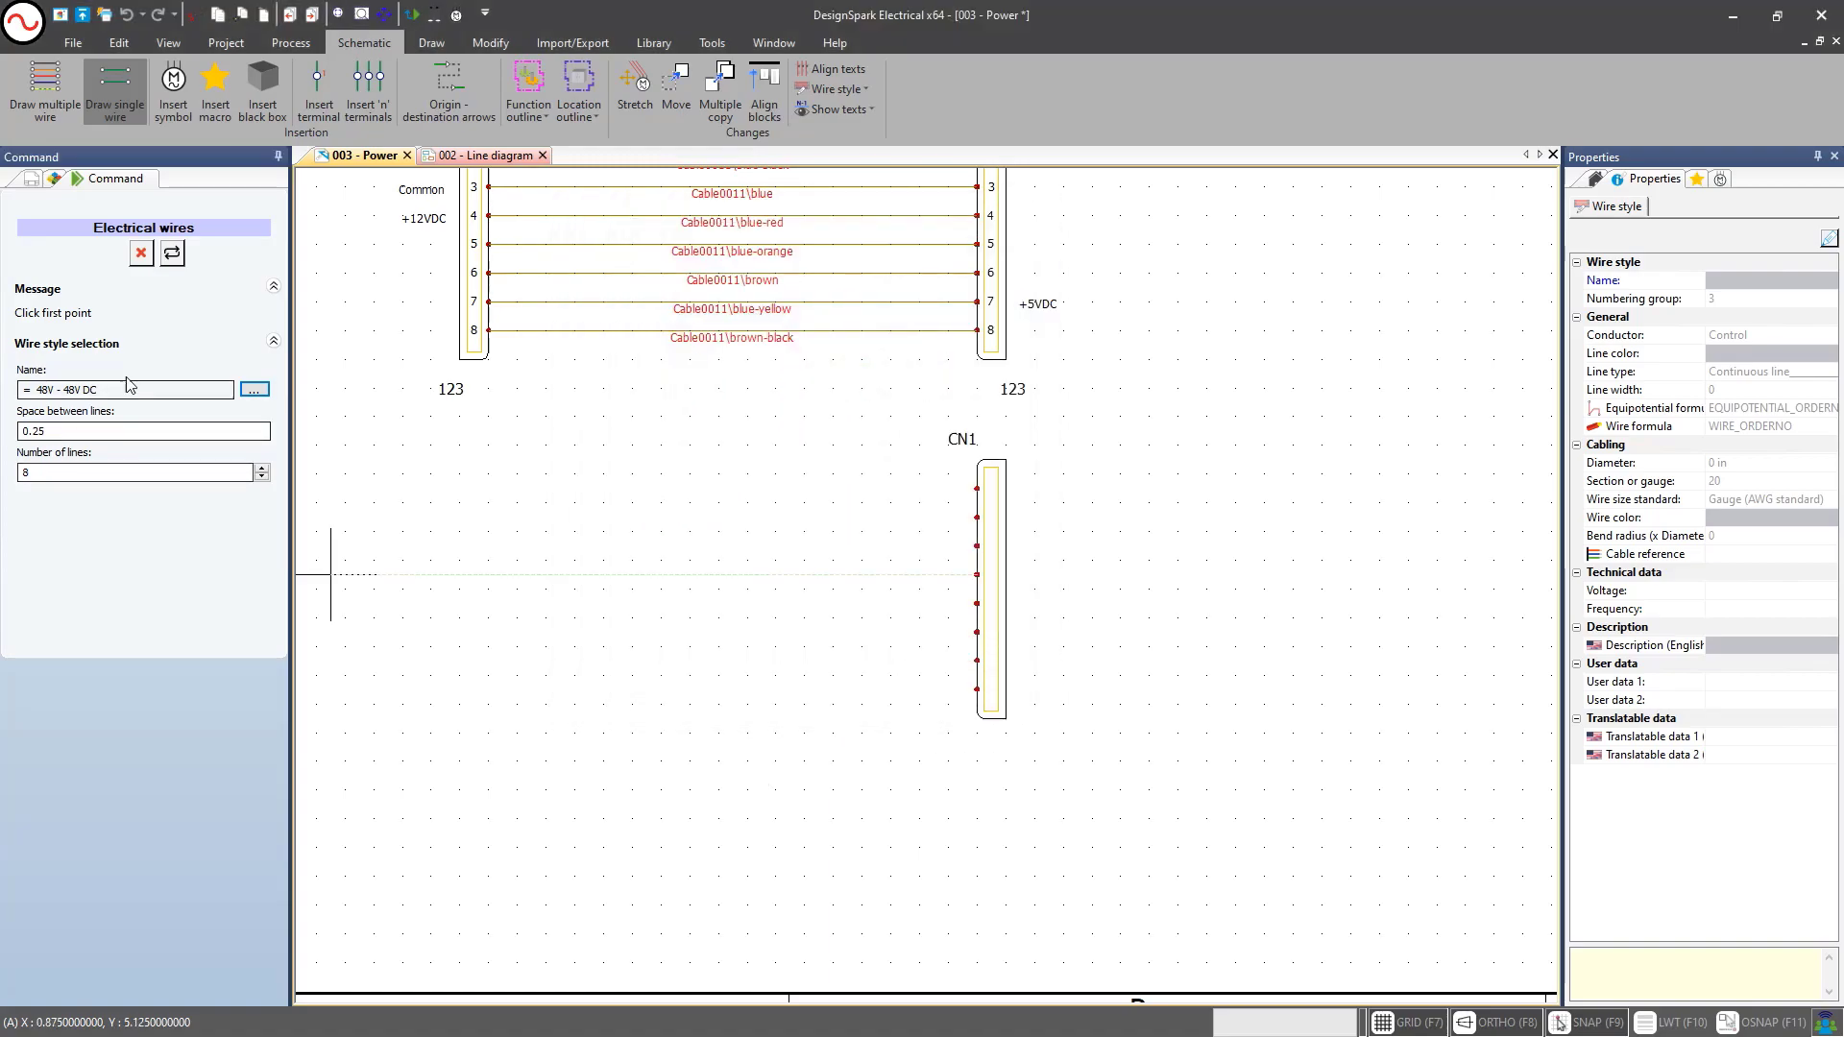
Choose the 16AWG - WHITE style from the 16AWG group as the style for the single wires
click(256, 392)
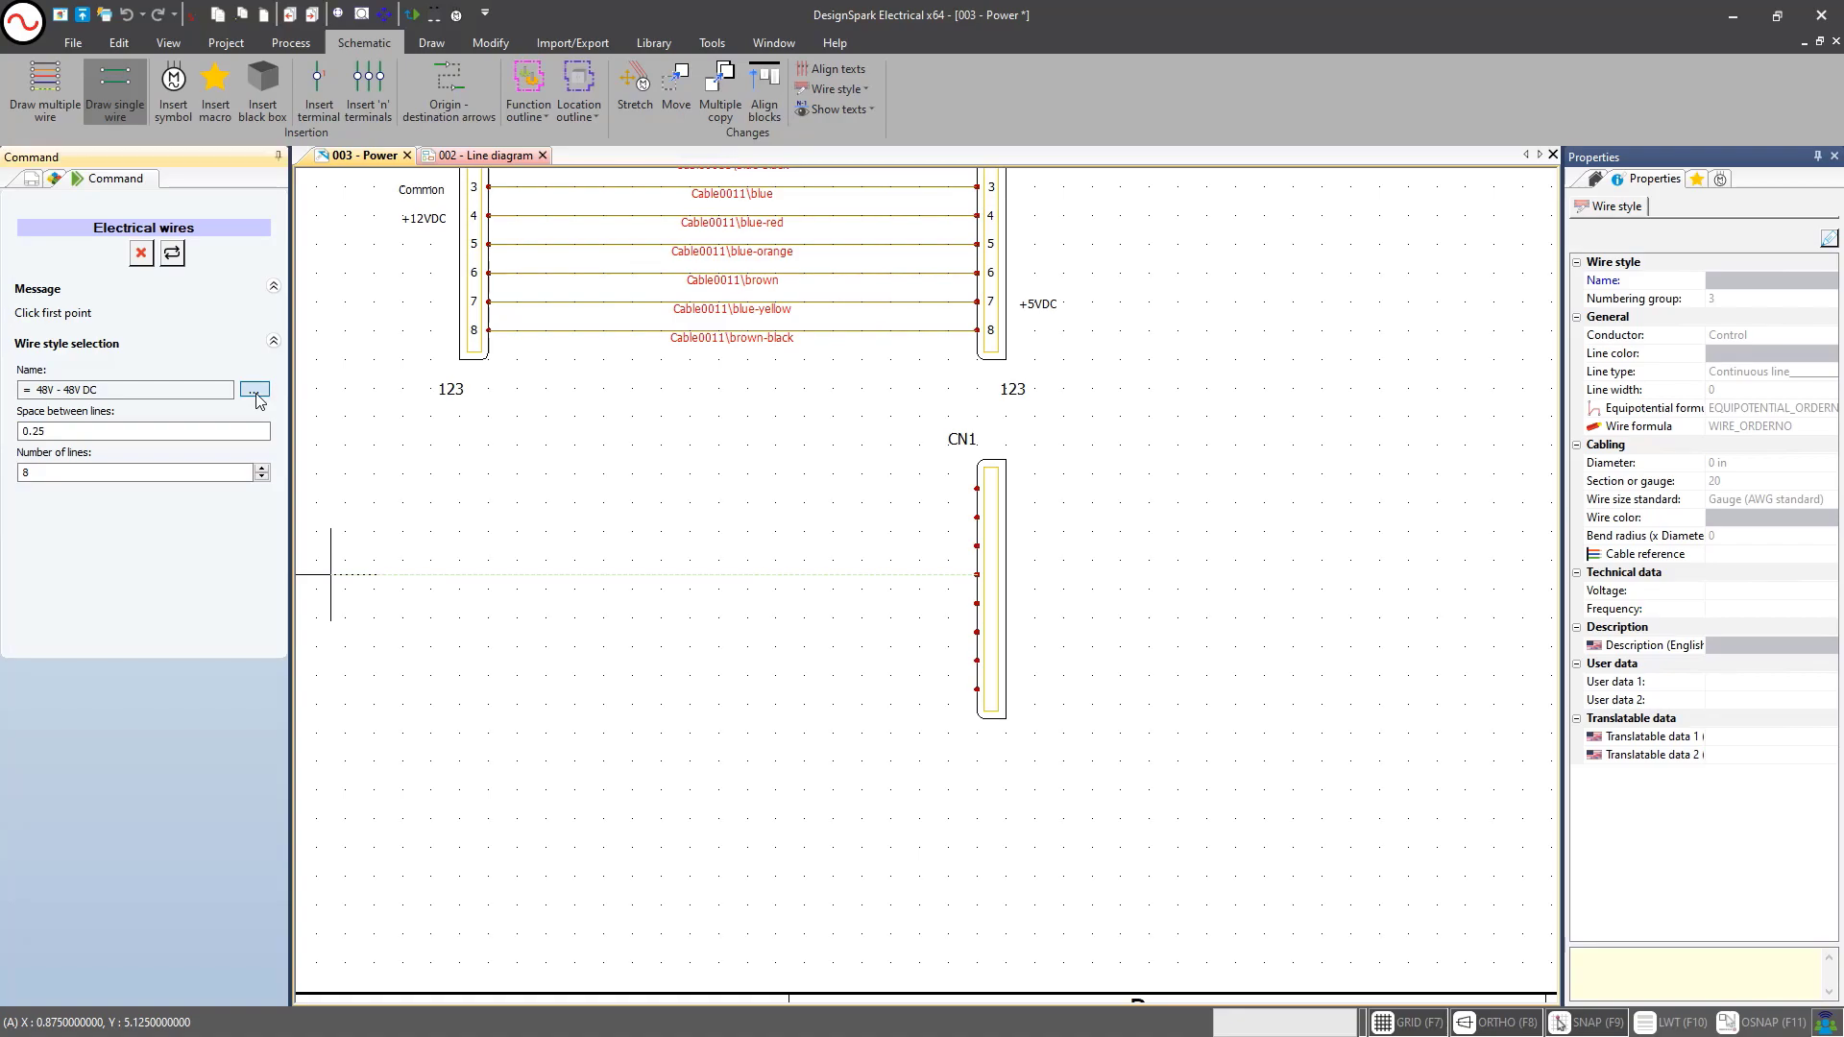
drag(811, 714, 833, 849)
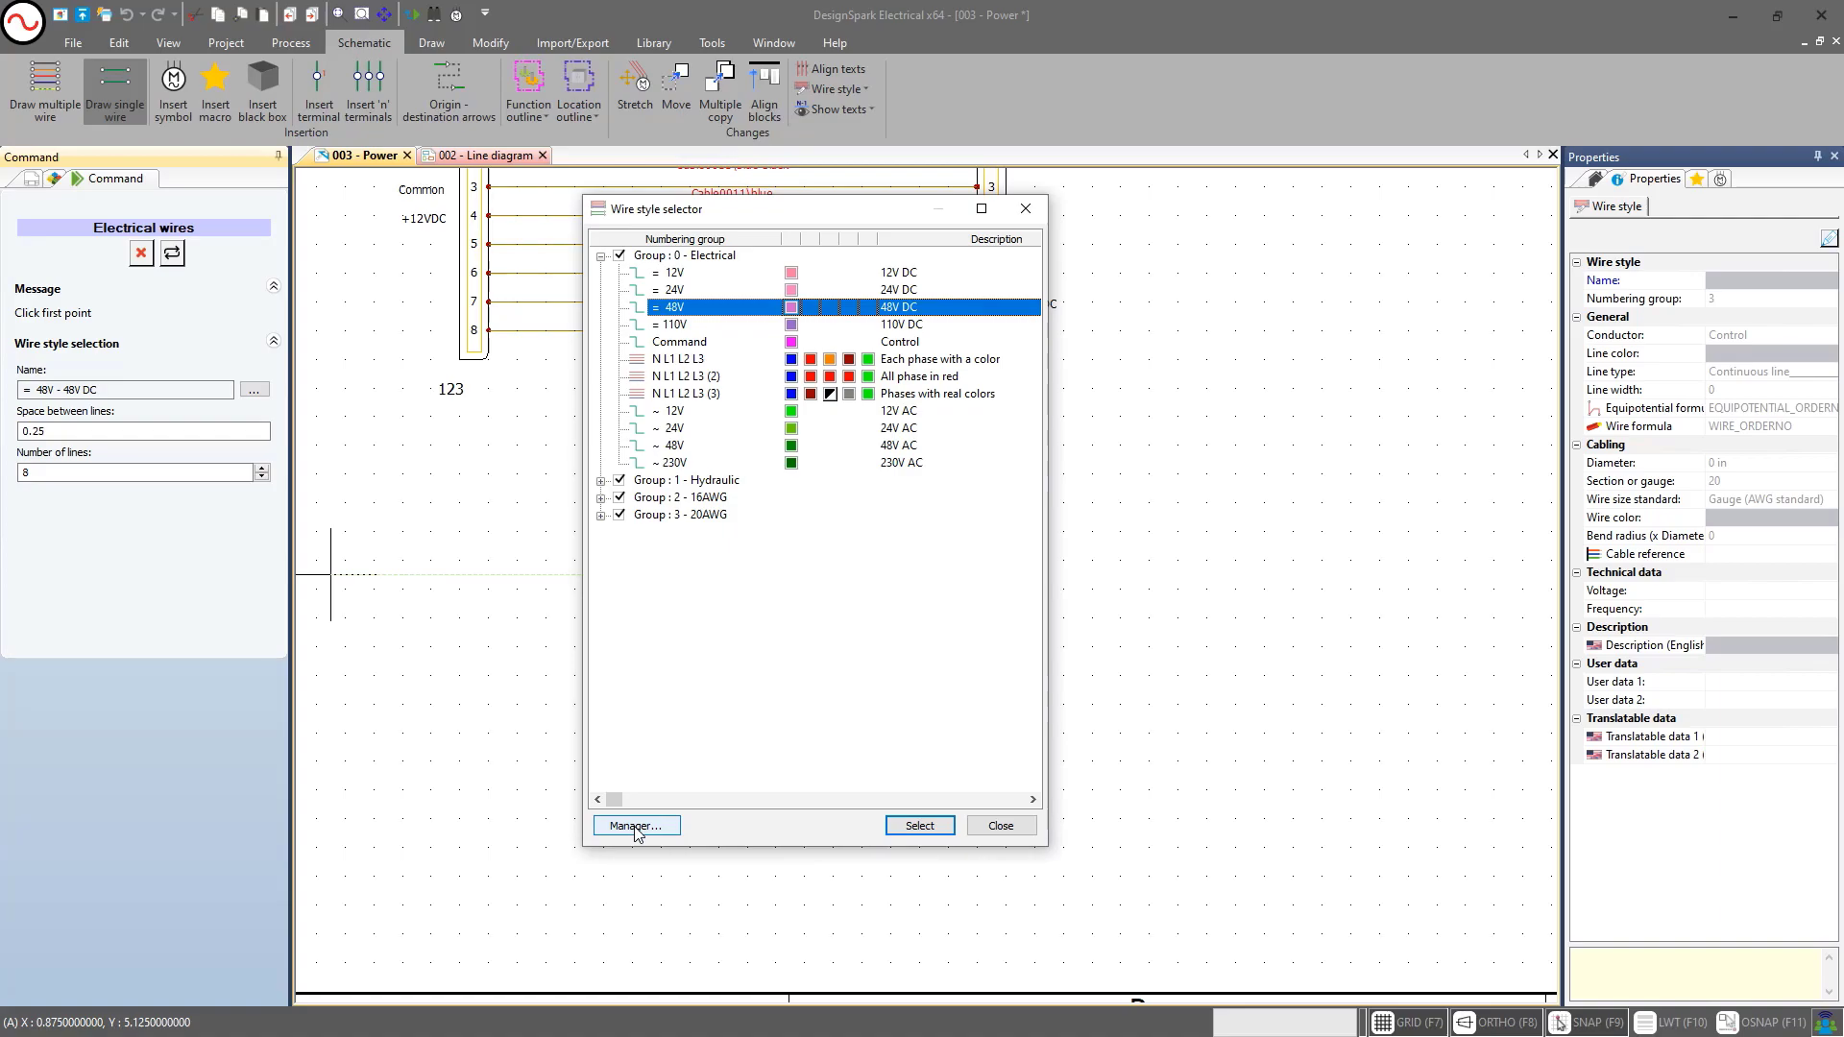
click(600, 499)
click(601, 568)
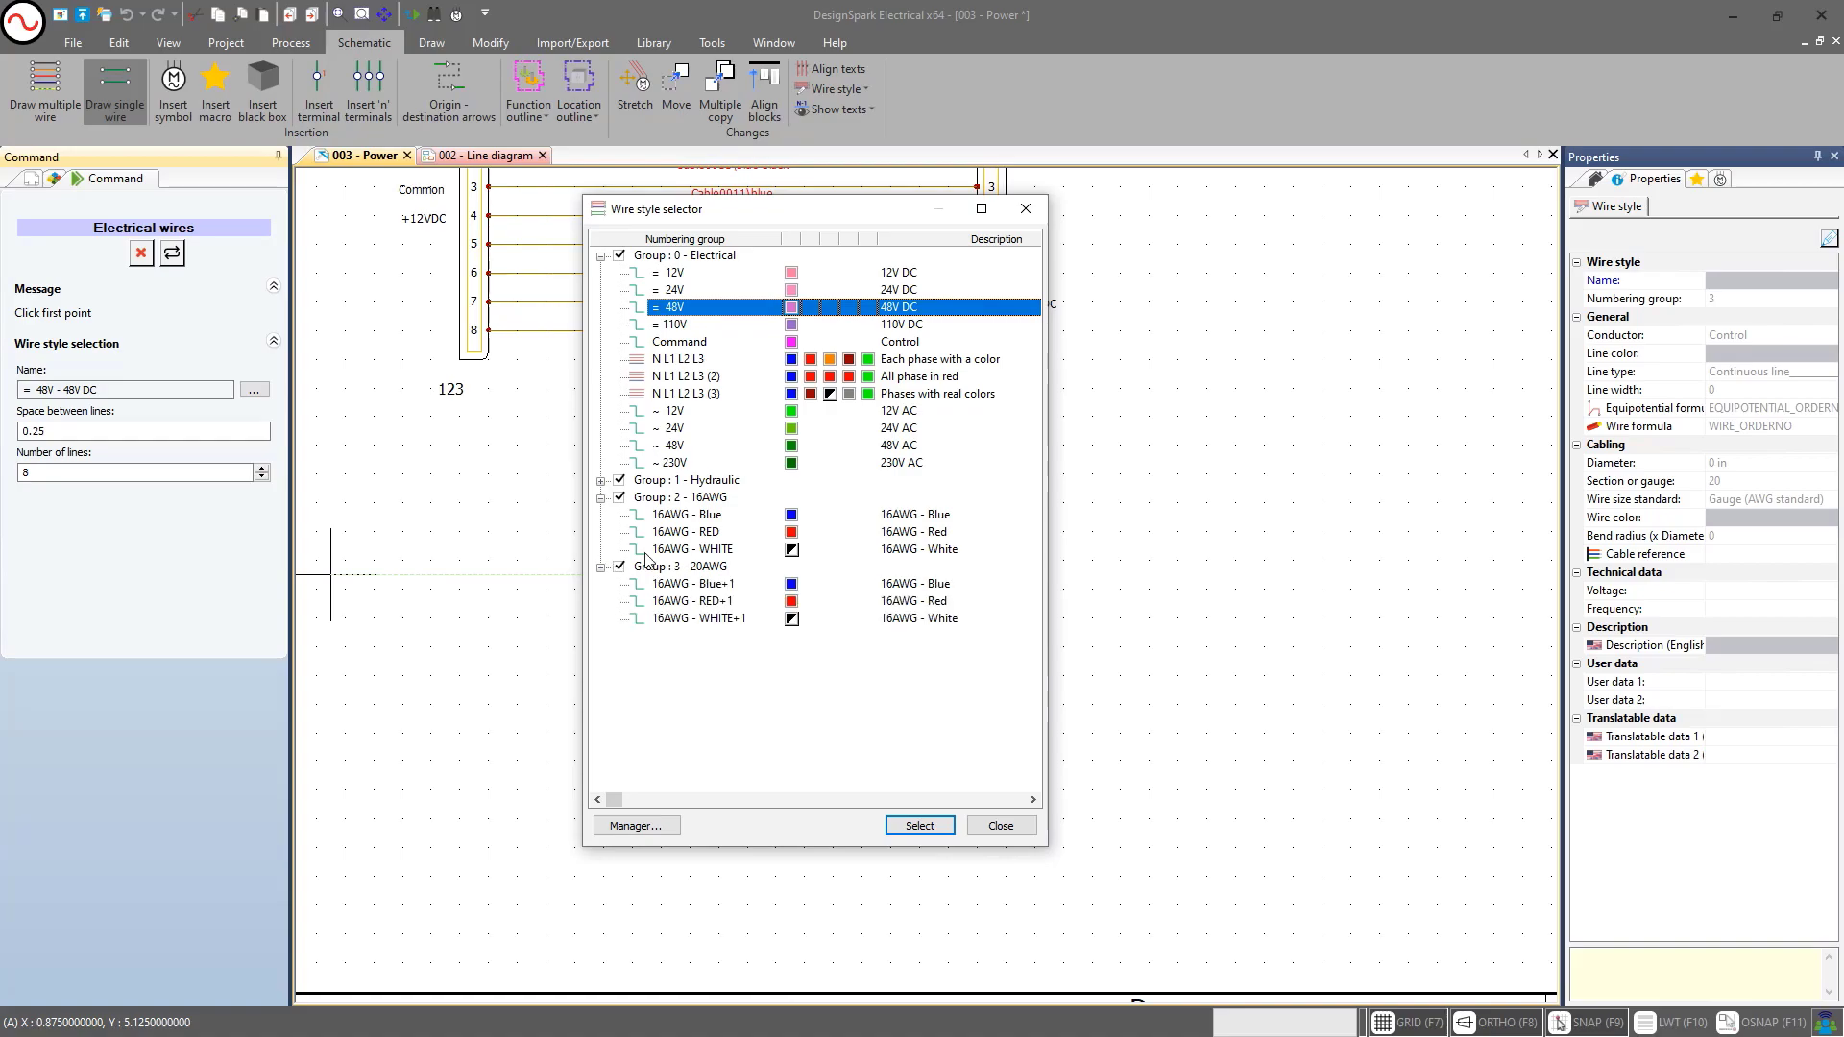
click(719, 553)
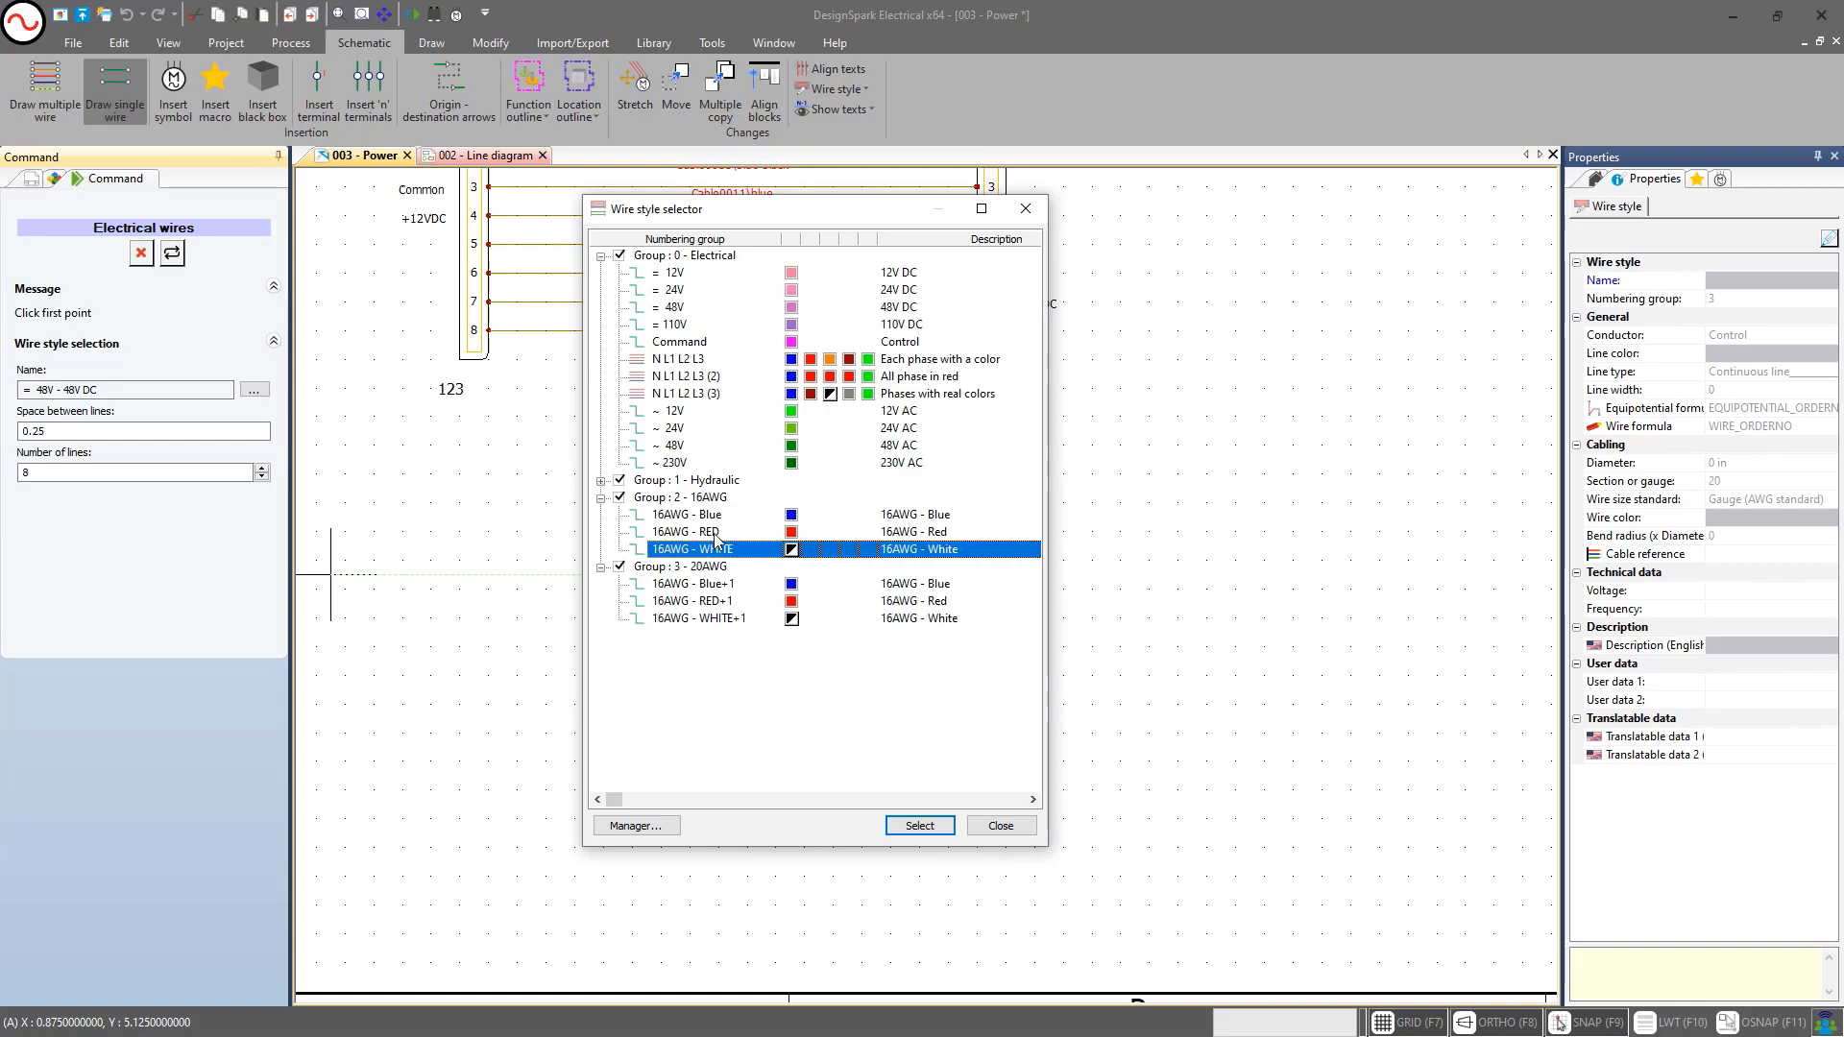
double_click(719, 554)
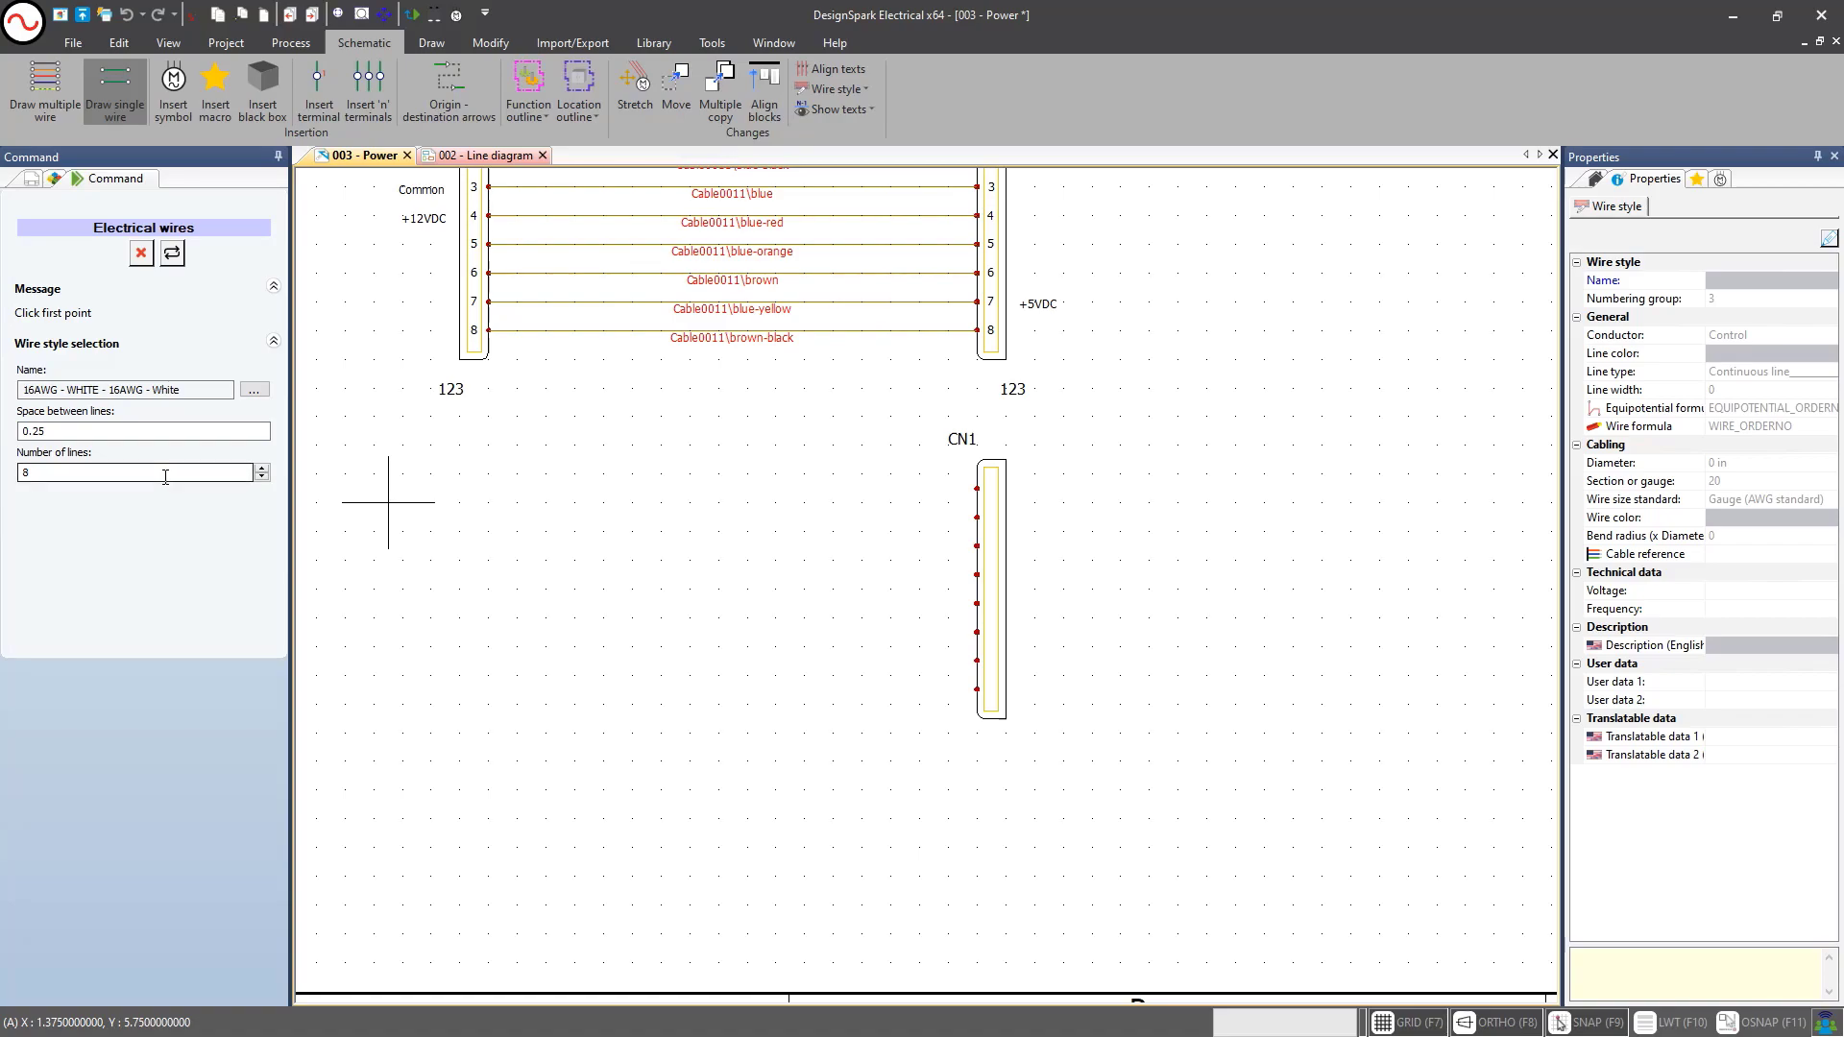
Draw a multiple wire in style N L1 L2 L3 (3) with all five conductors from CN1's upper pins, looping down and back beneath the connector's level
click(44, 91)
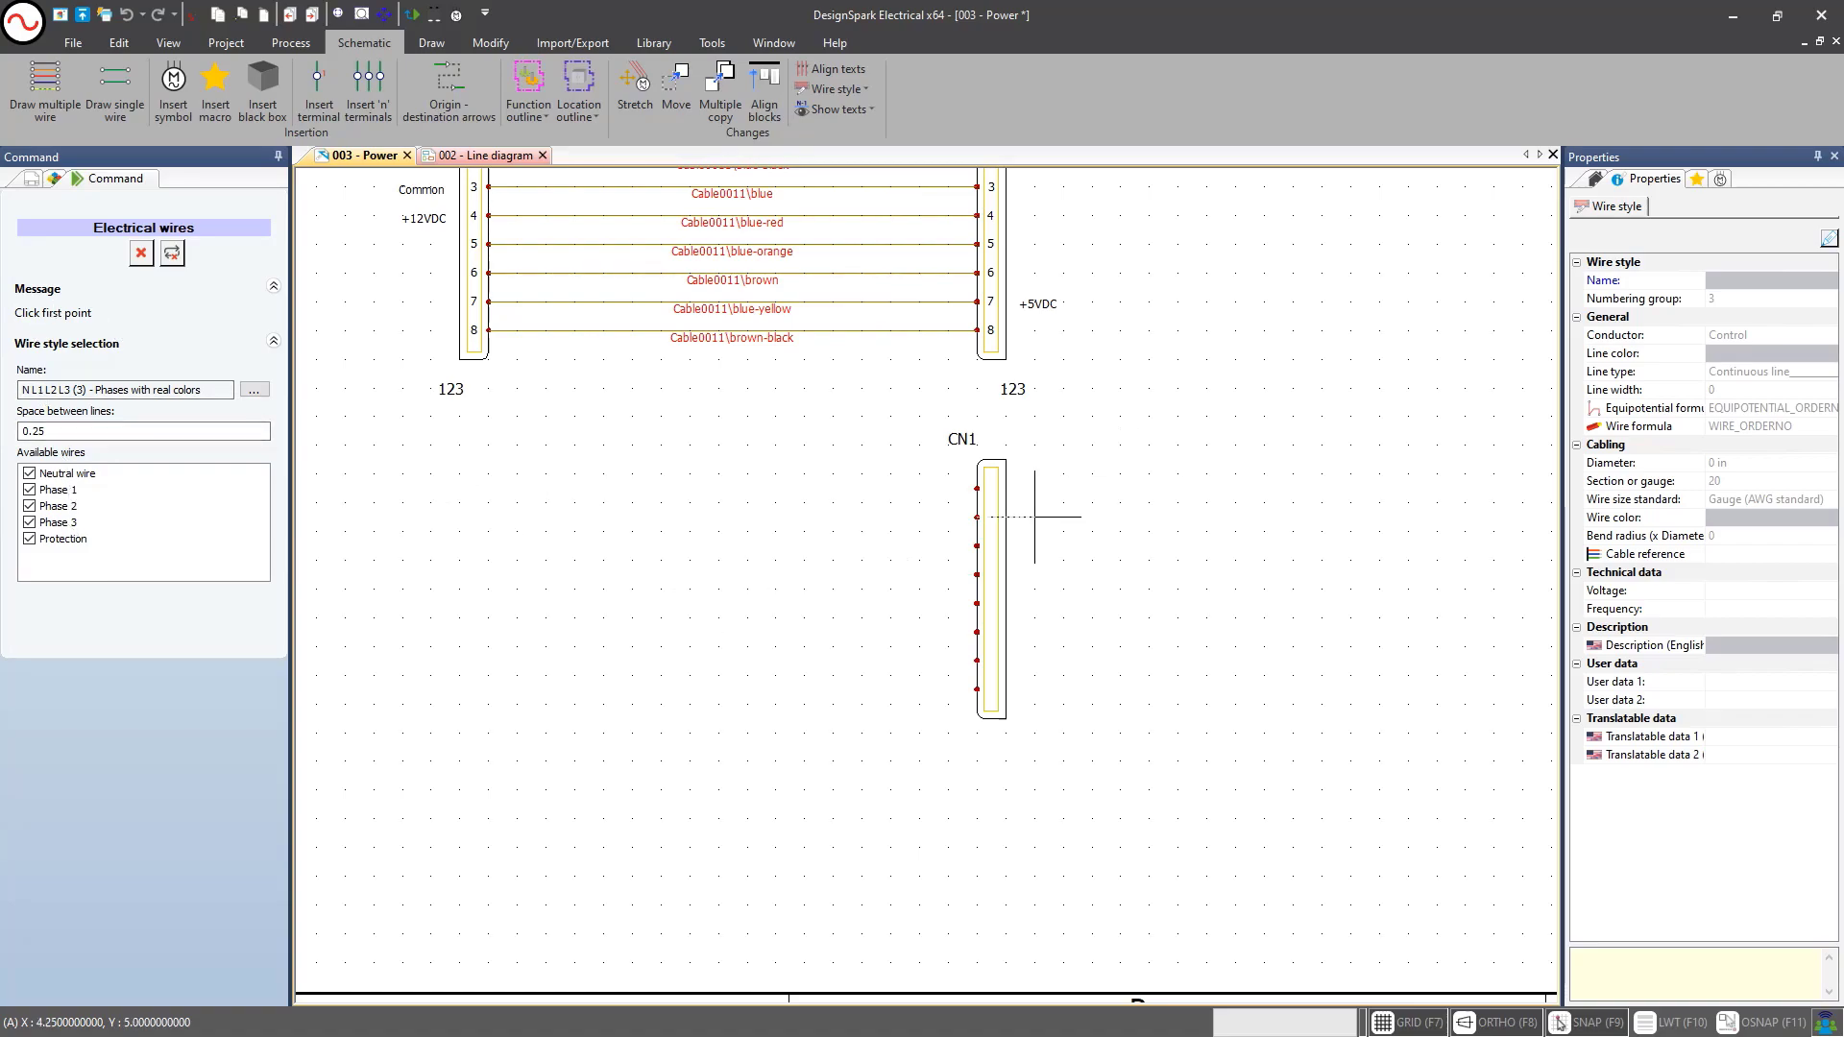
click(978, 488)
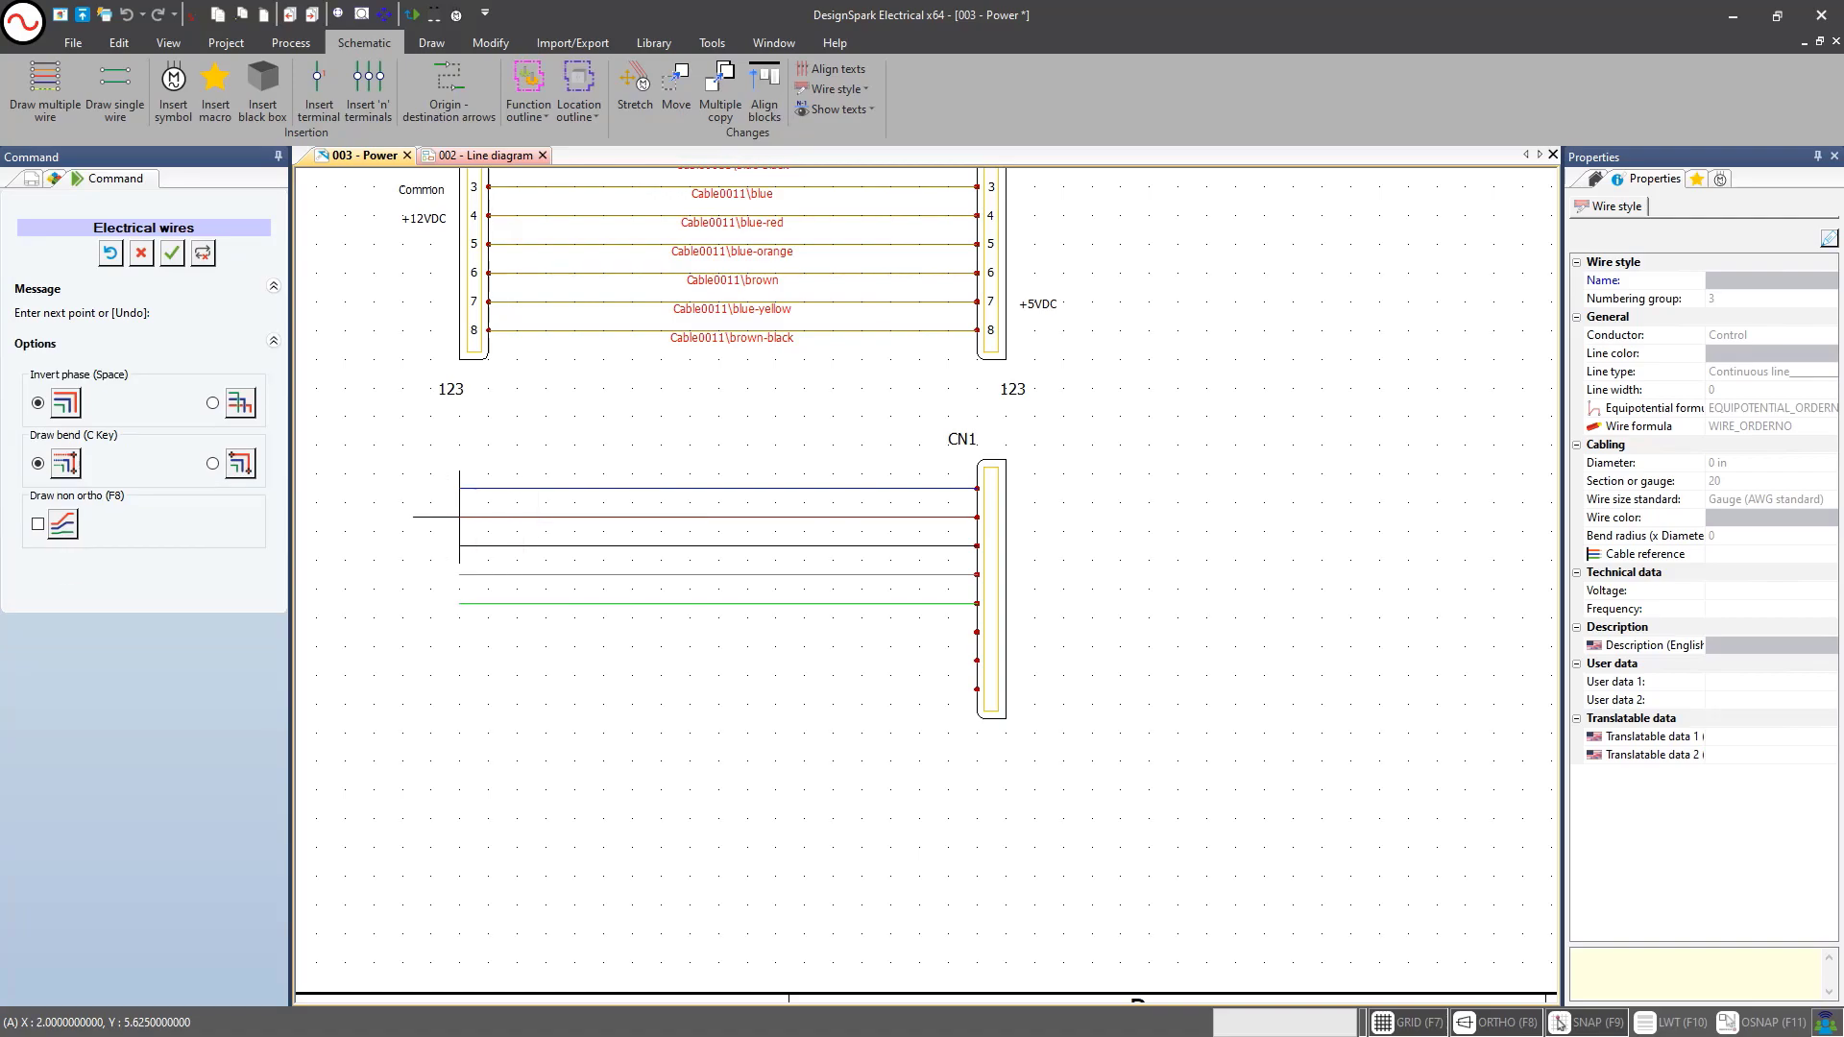
key(space)
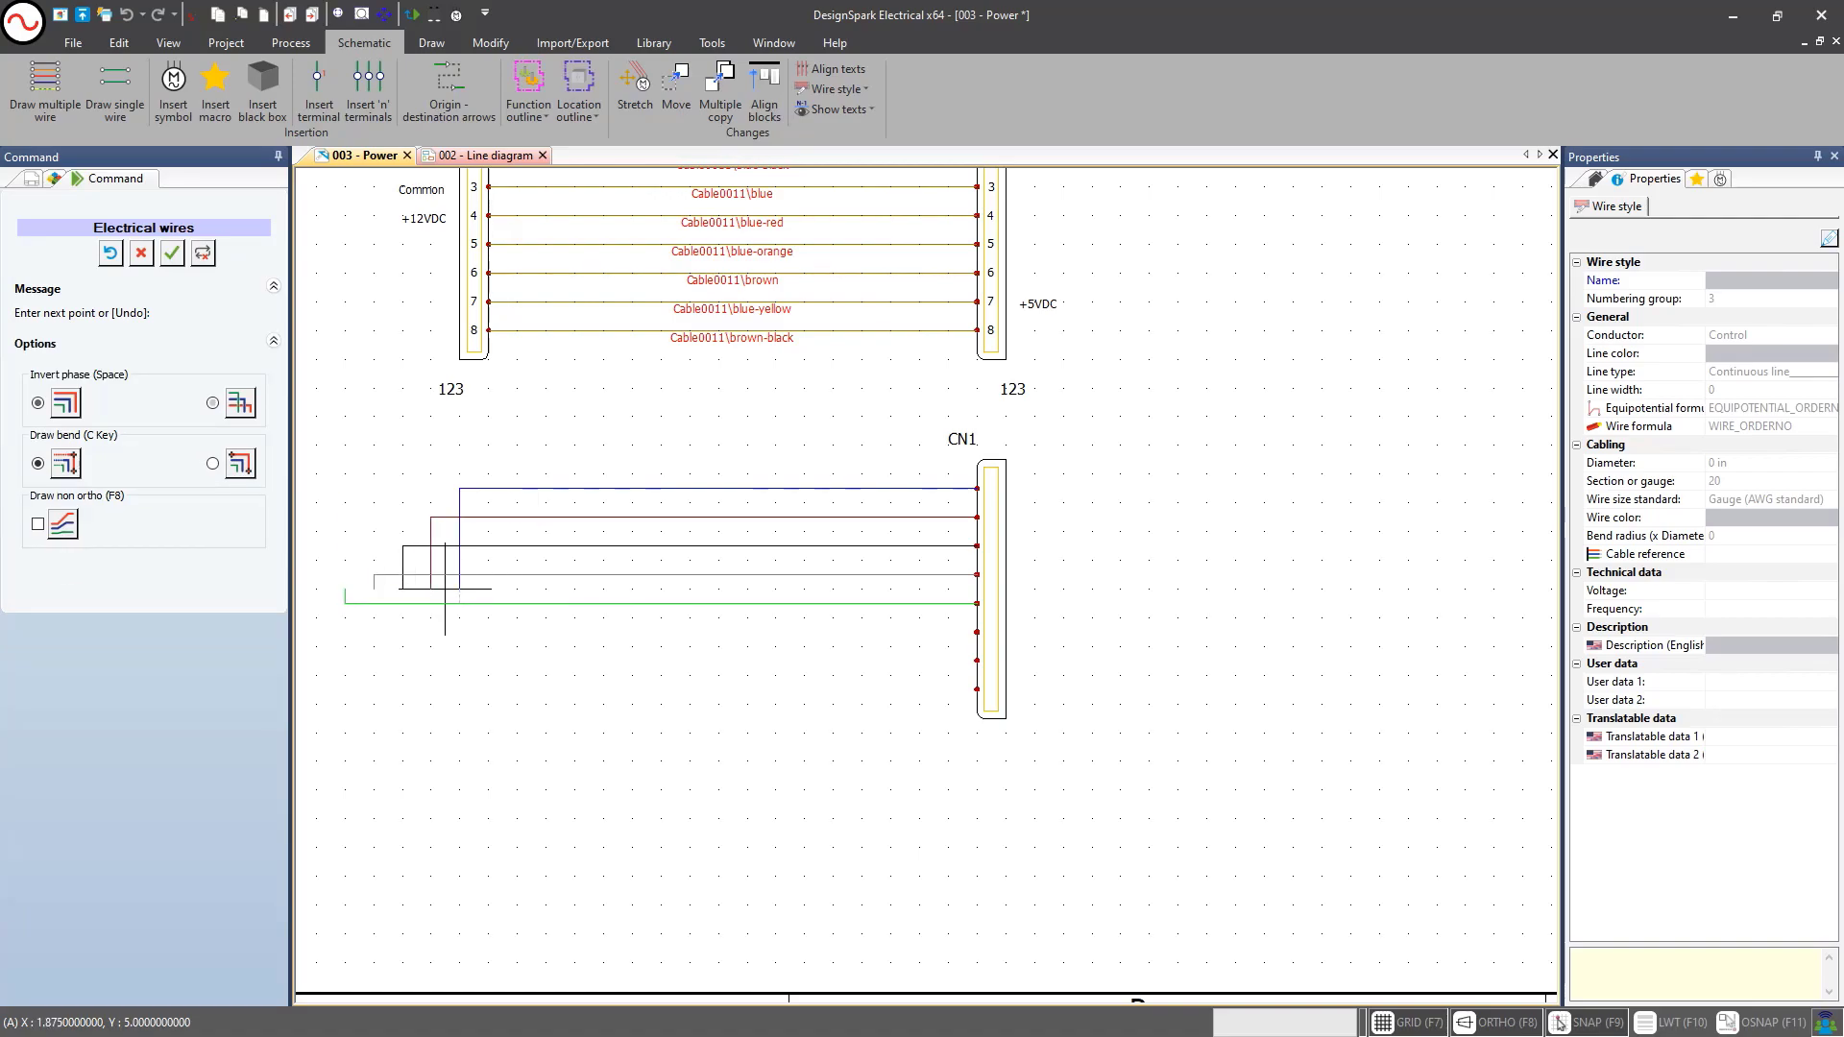
key(space)
click(805, 774)
key(Escape)
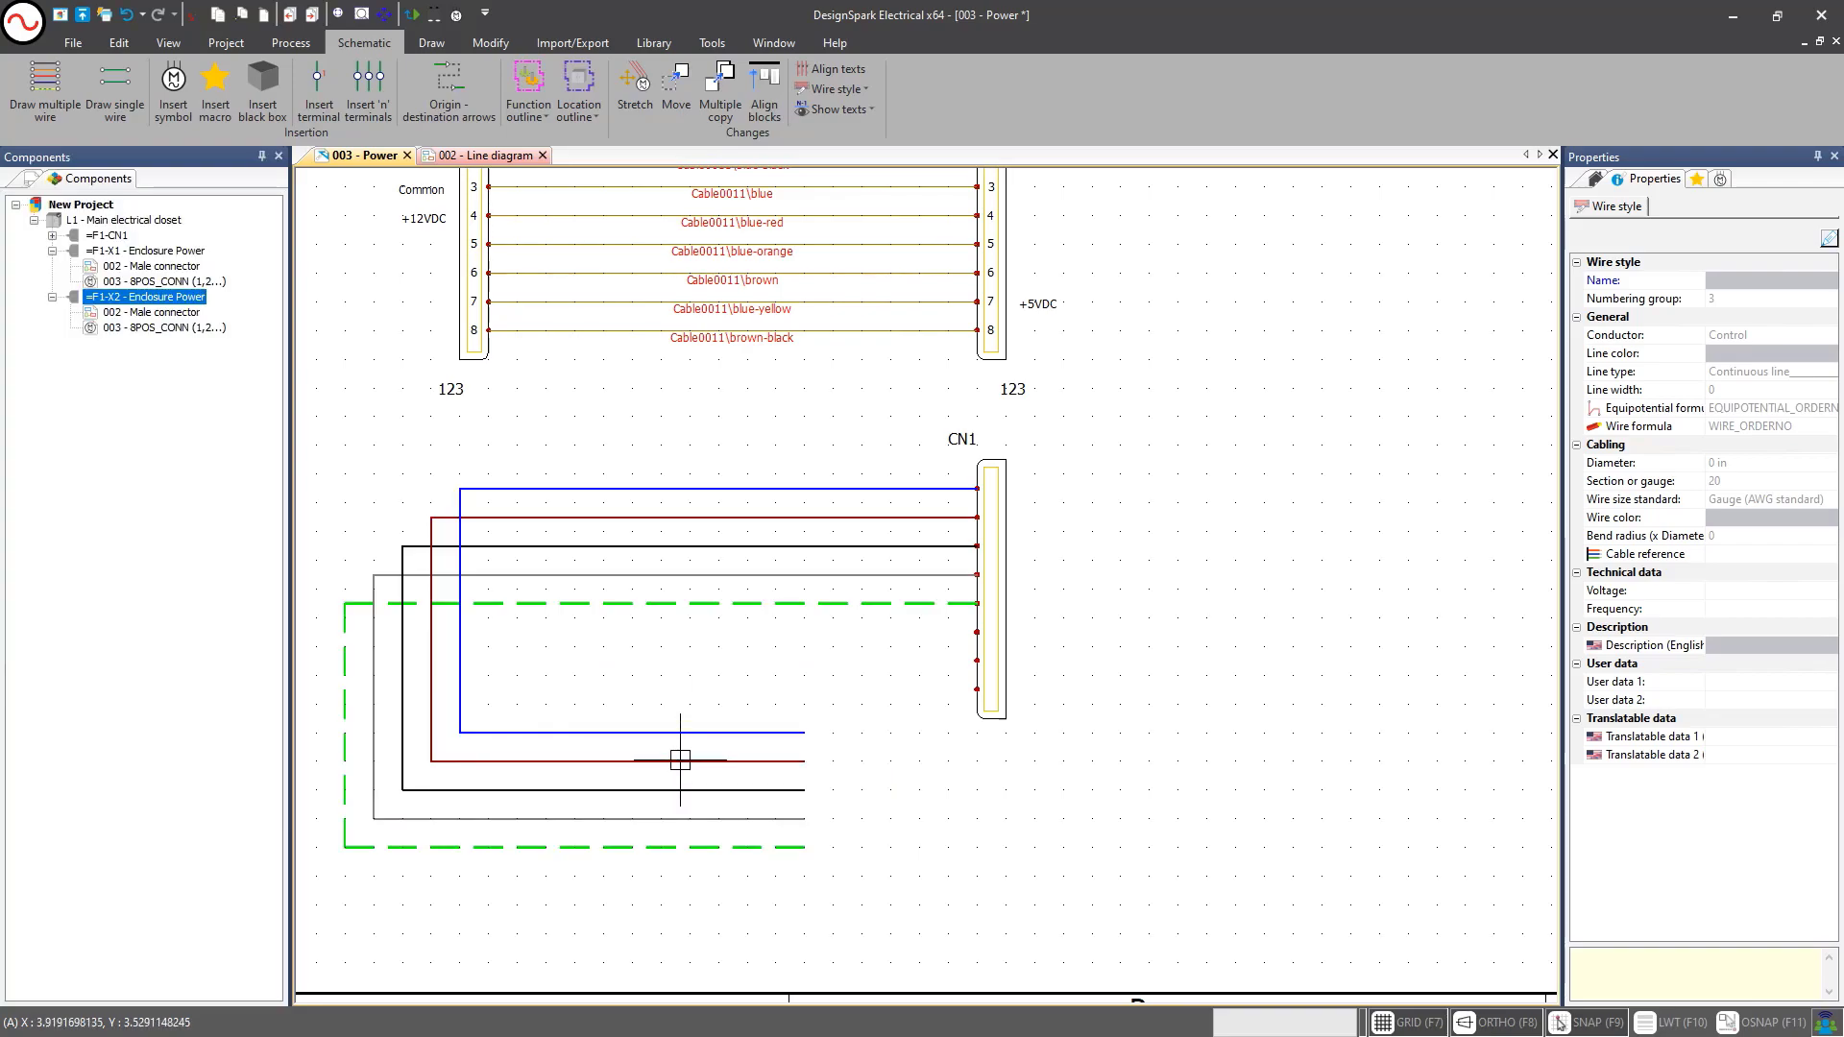
Select all five looped wires attached to connector CN1 and delete them
click(747, 438)
click(324, 902)
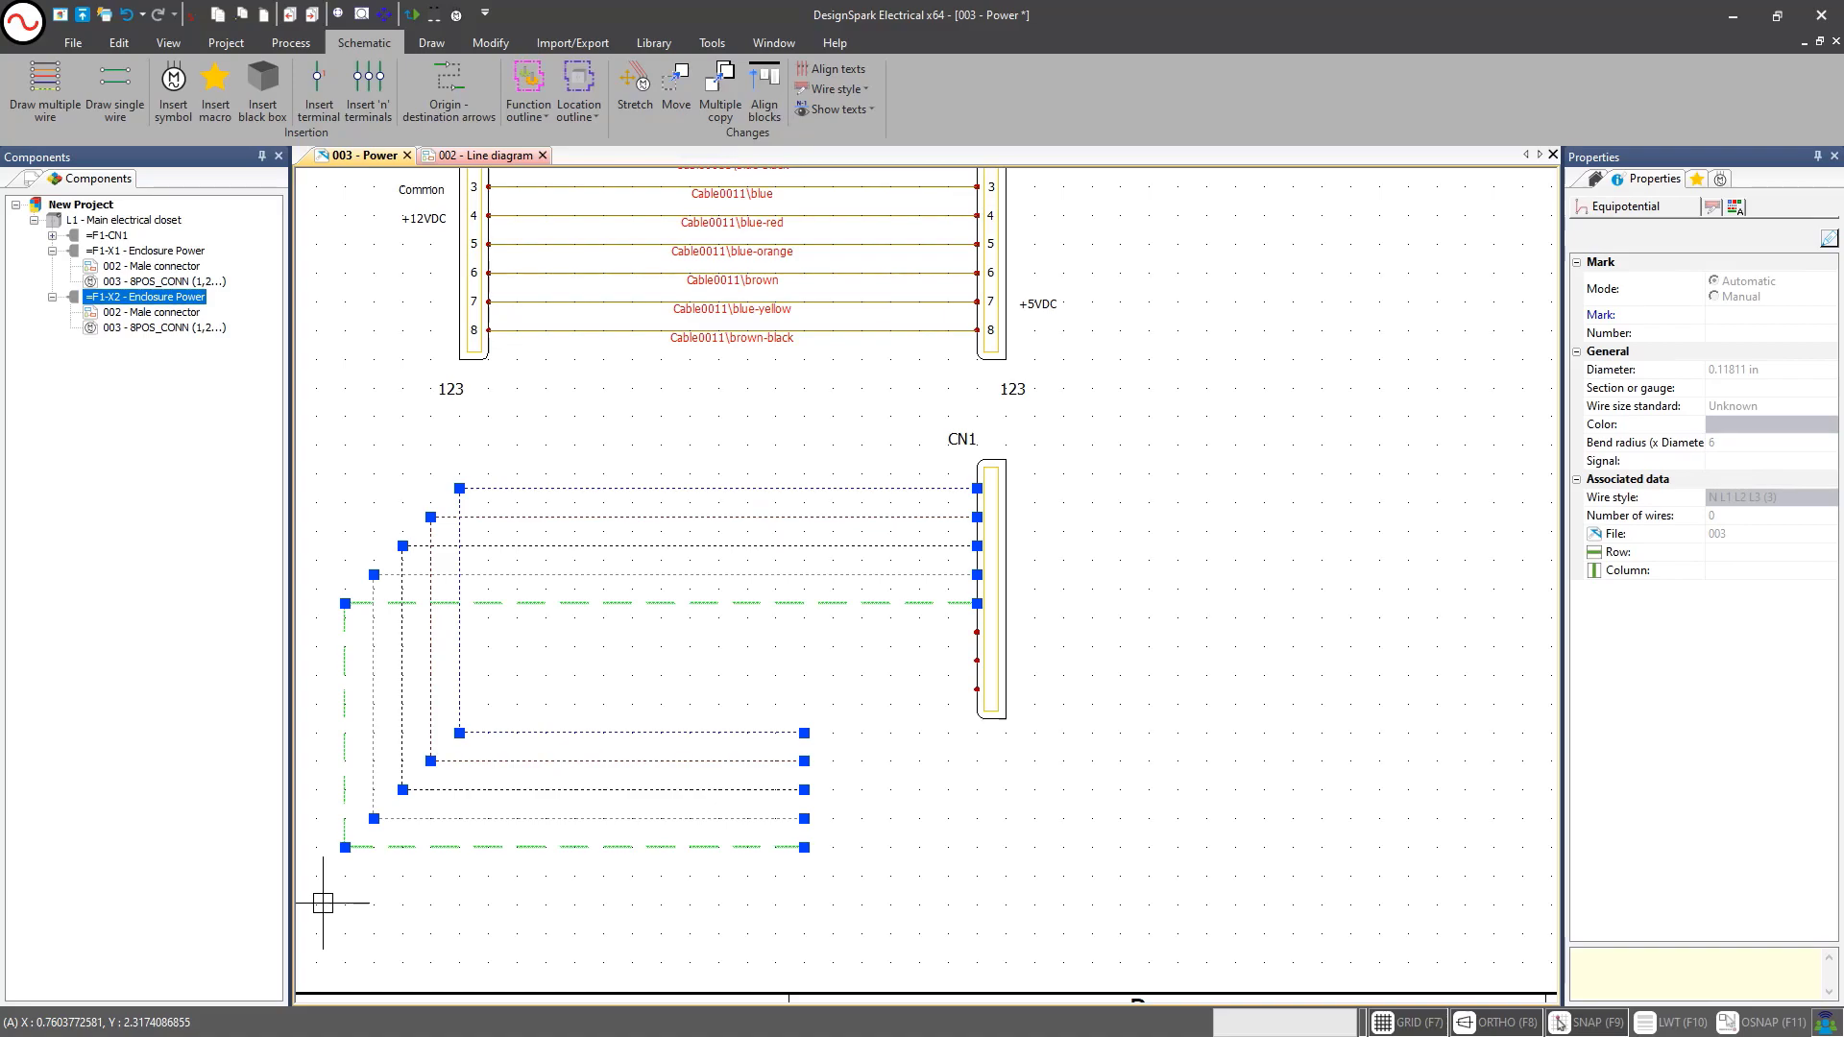
key(Delete)
Draw eight parallel 16AWG - WHITE single wires, spaced 0.25, from CN1's eight pins straight across to below connector X1
click(127, 94)
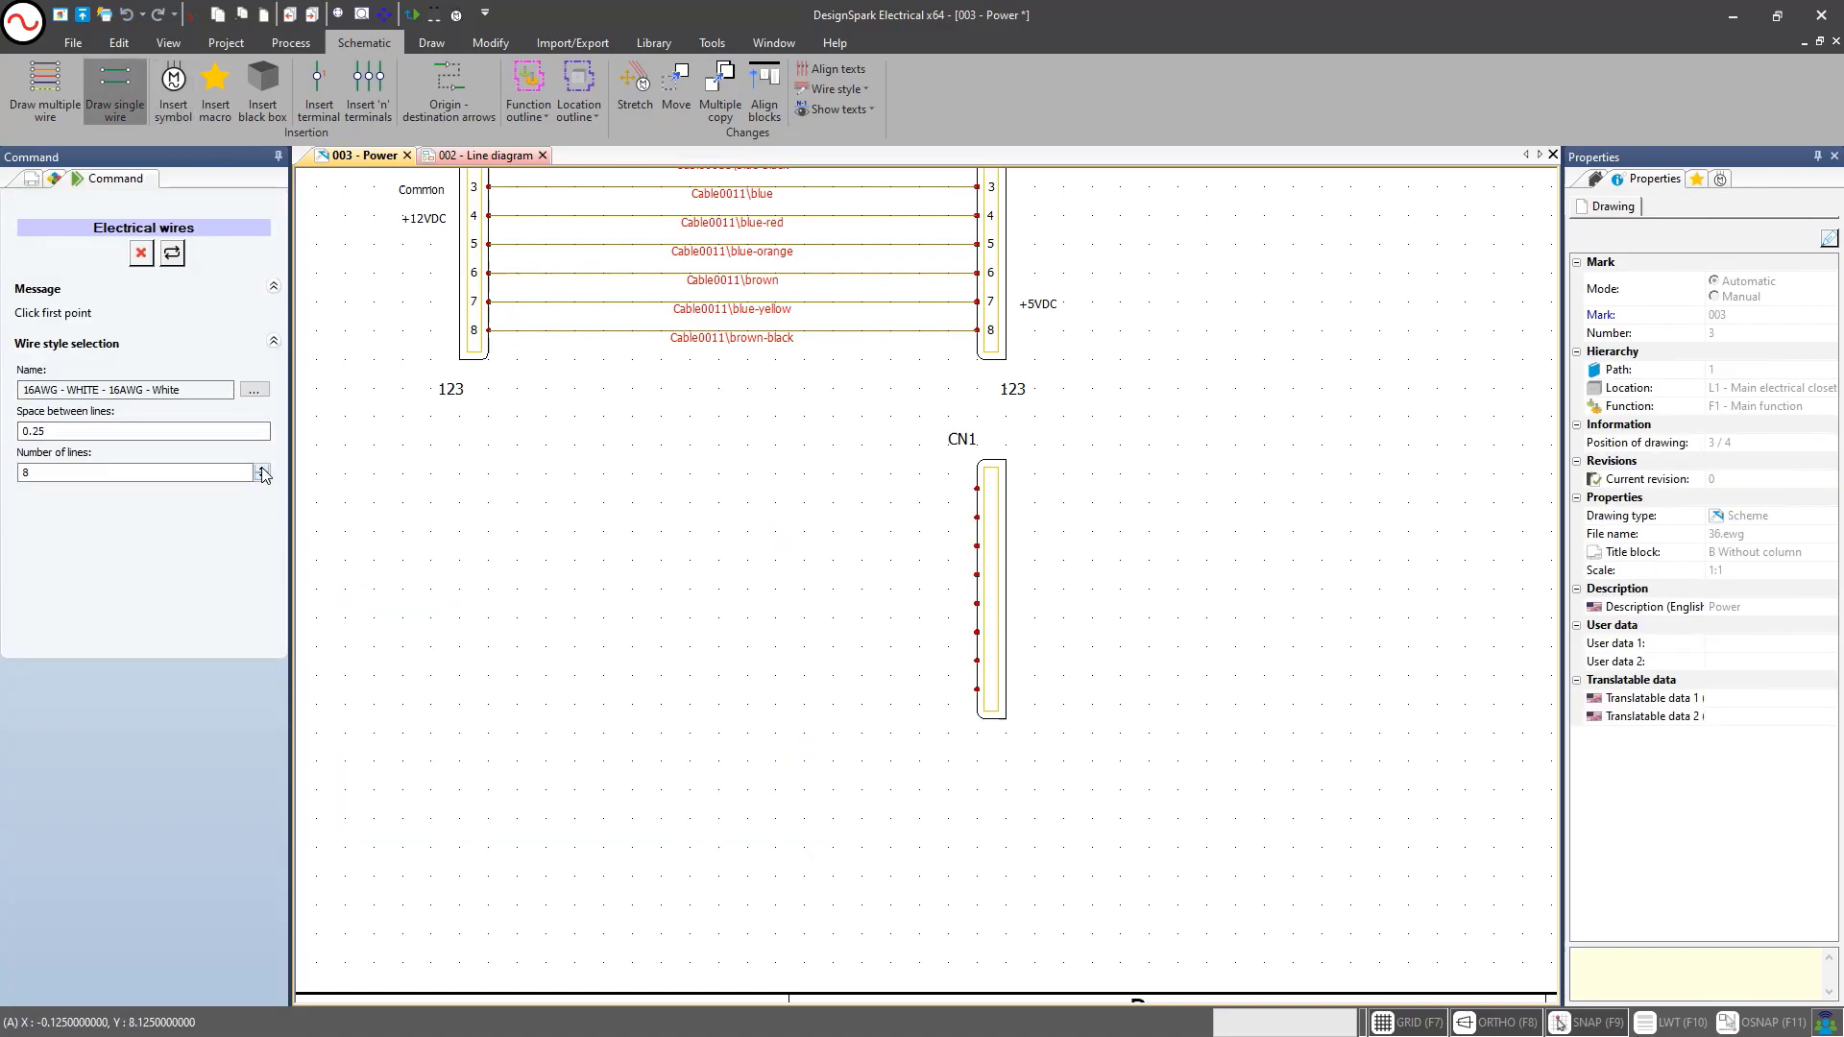
click(963, 487)
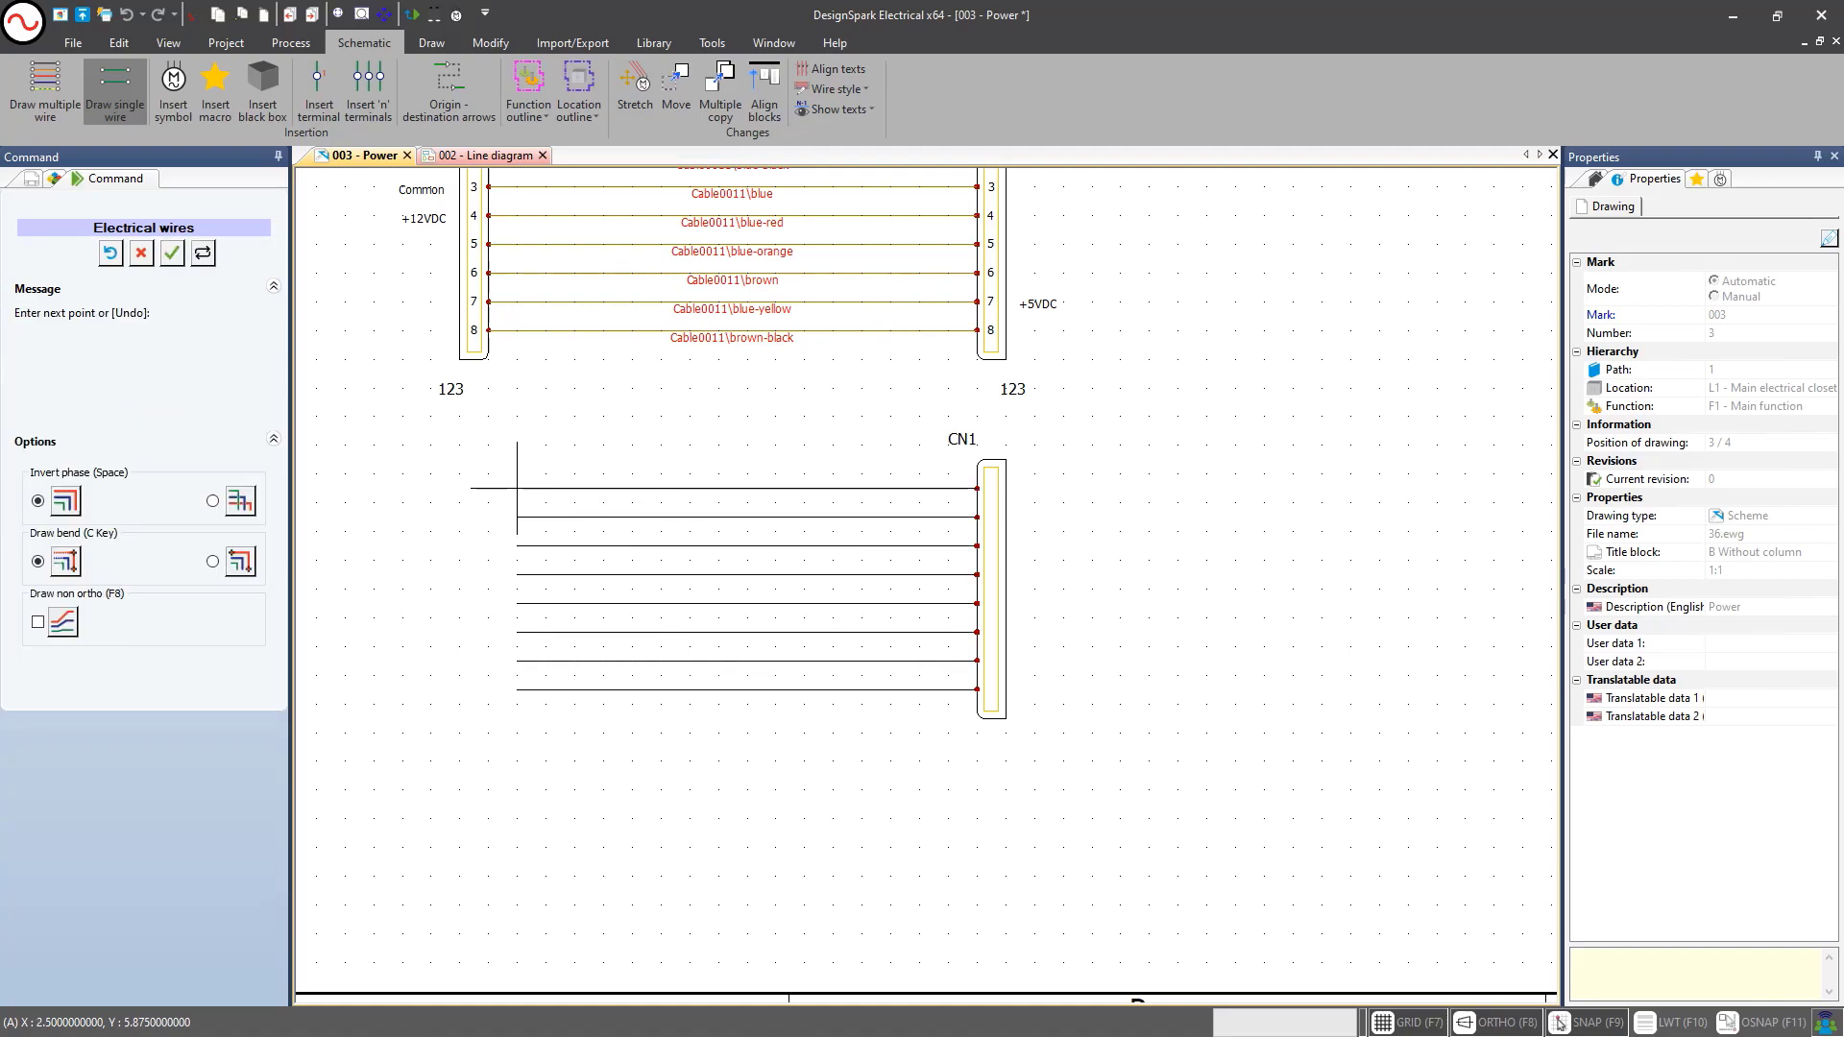
key(Escape)
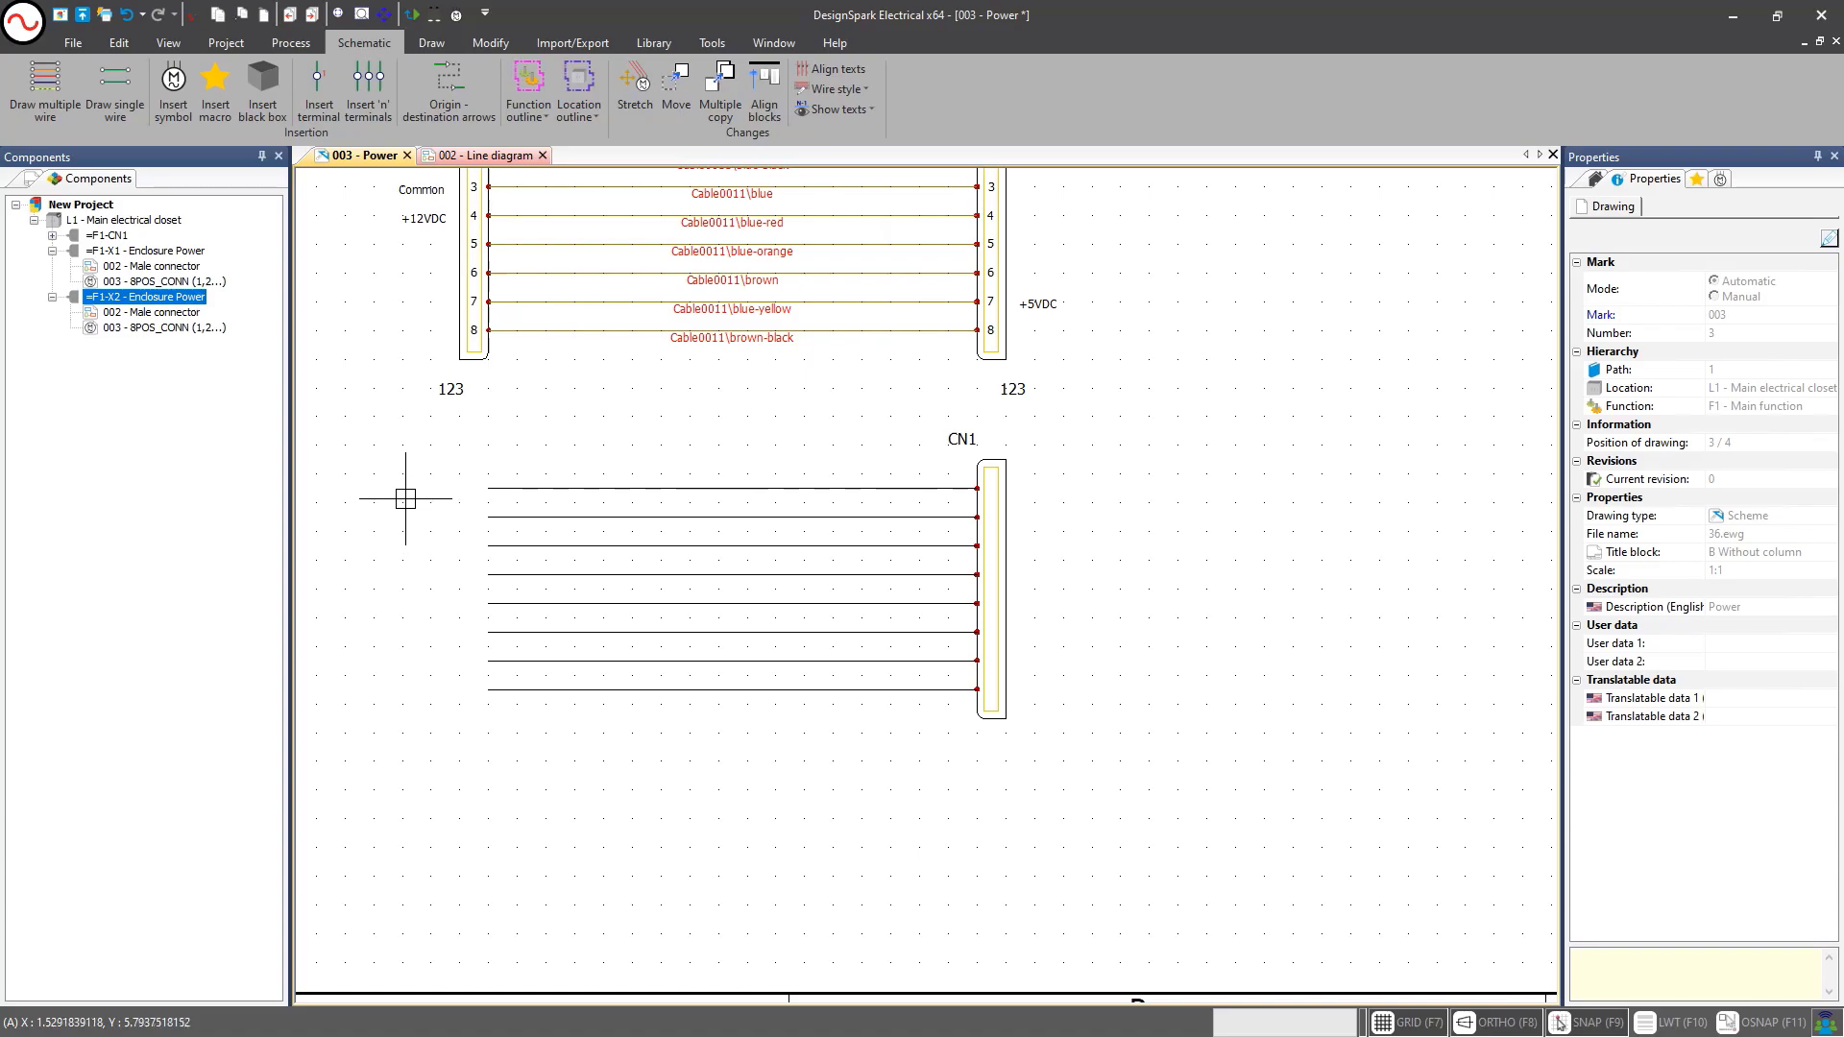
mouse_move(405, 488)
middle_down()
mouse_move(485, 498)
mouse_move(570, 590)
middle_up()
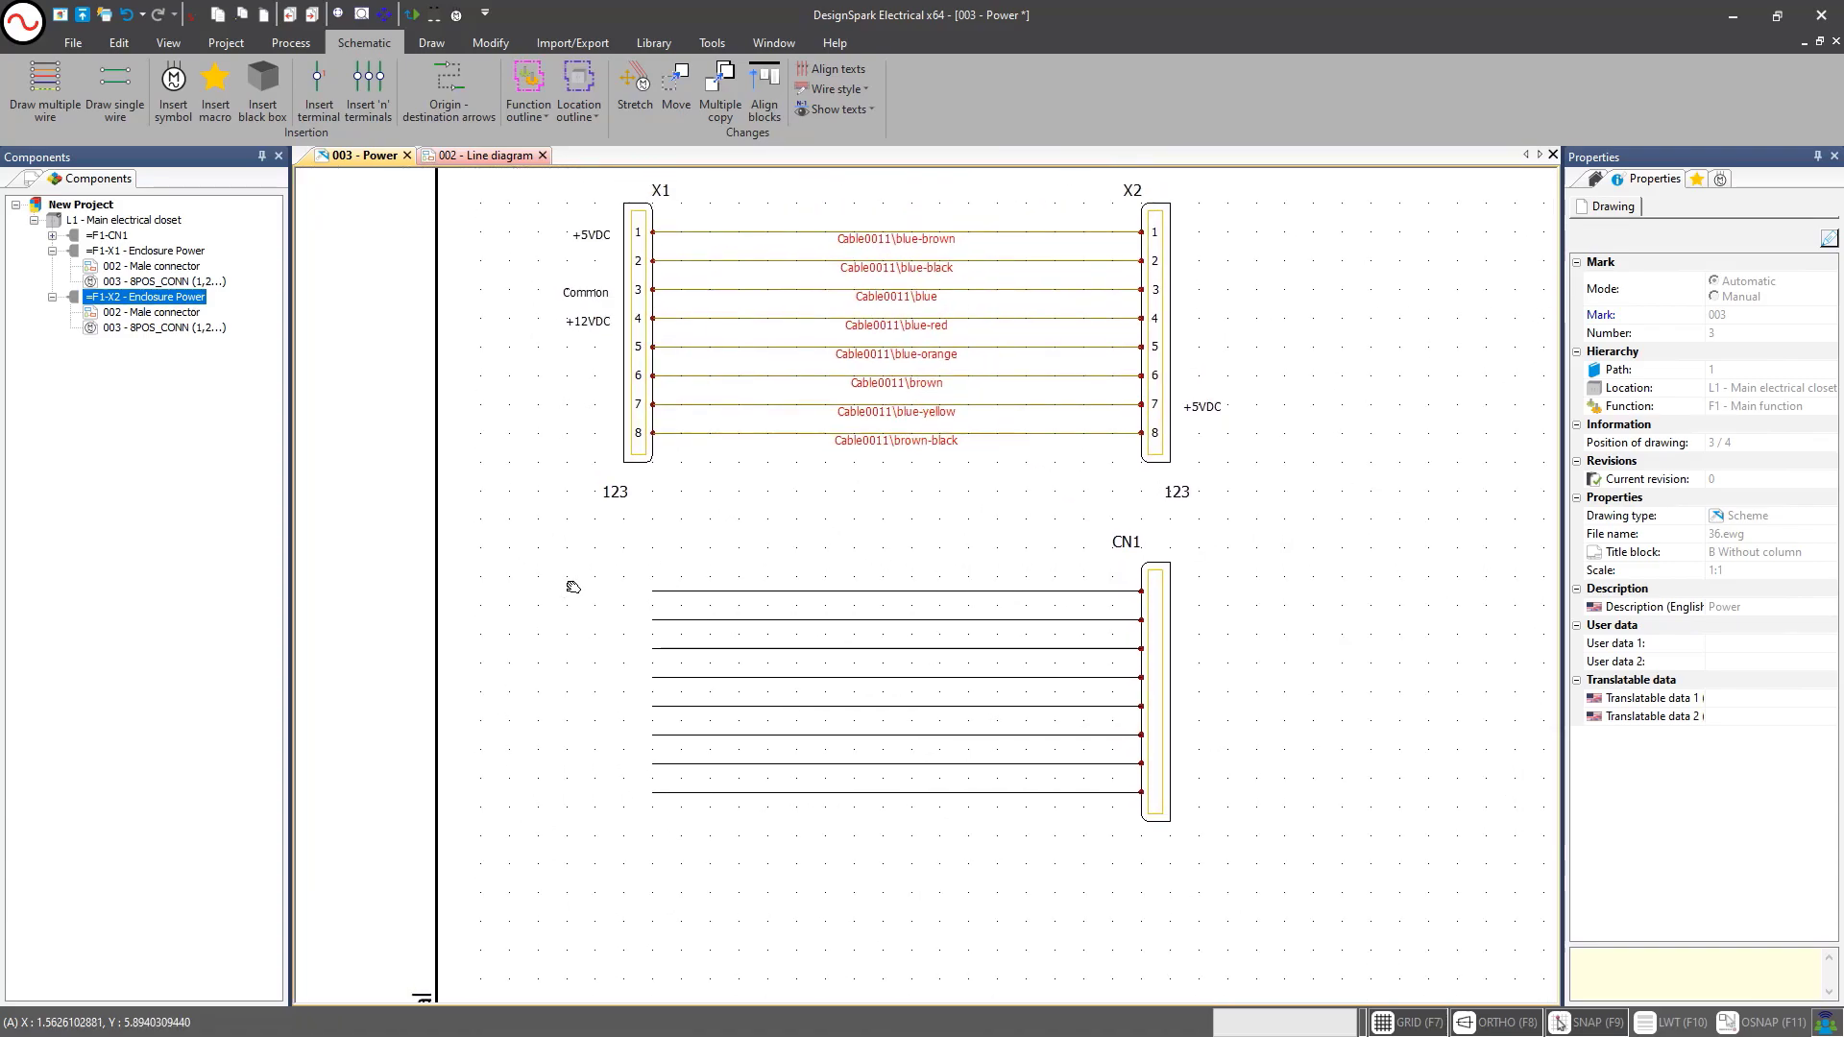
scroll(570, 590, down, 1)
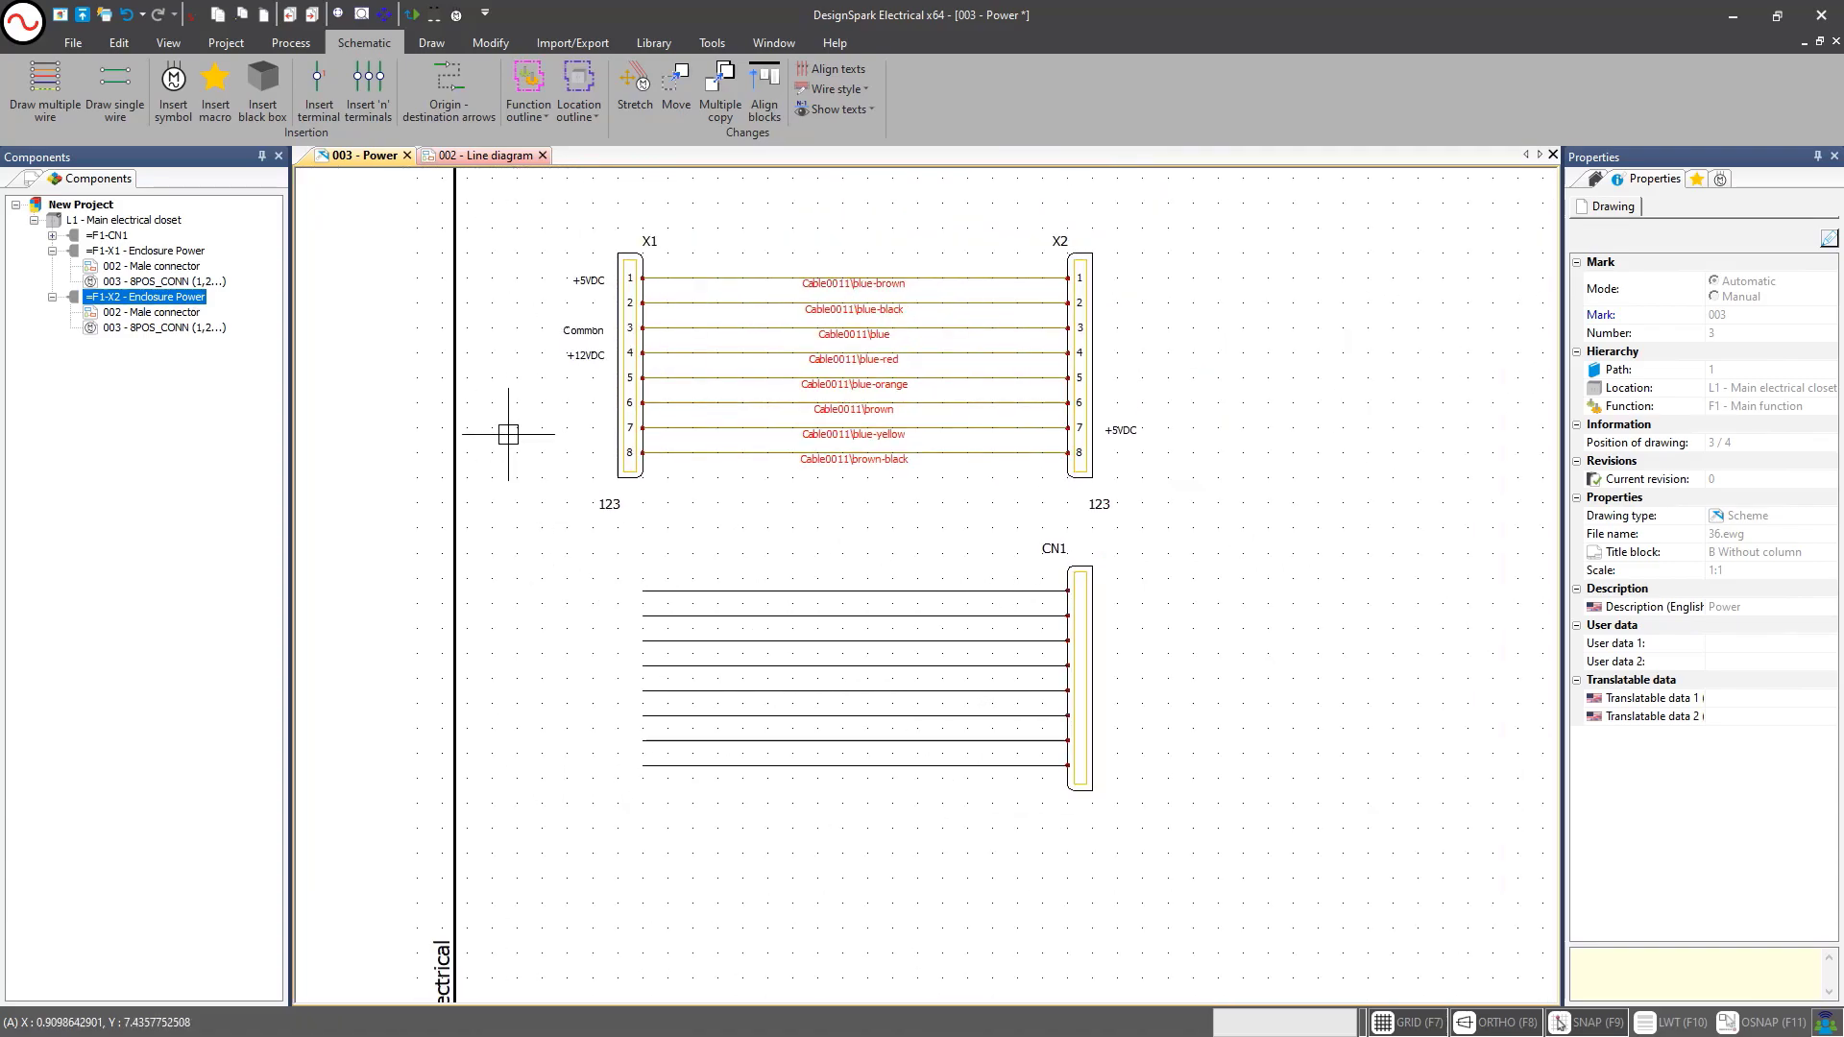